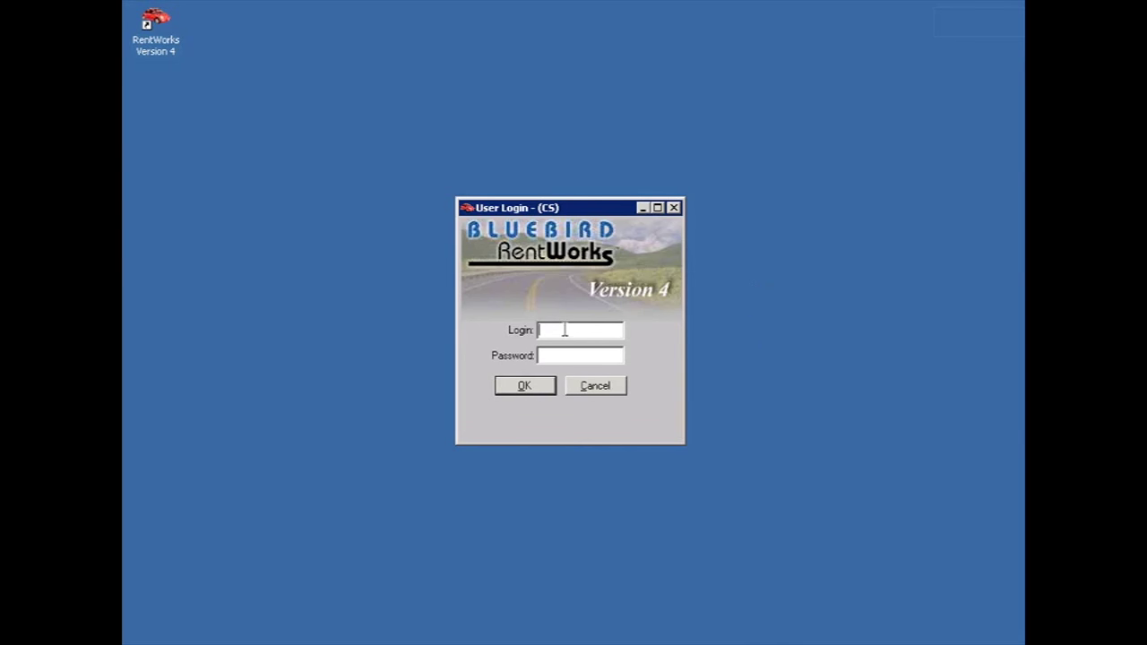
- Sign in to RentWorks with the user's login name and password
type("guest")
key("Tab")
left_click(538, 389)
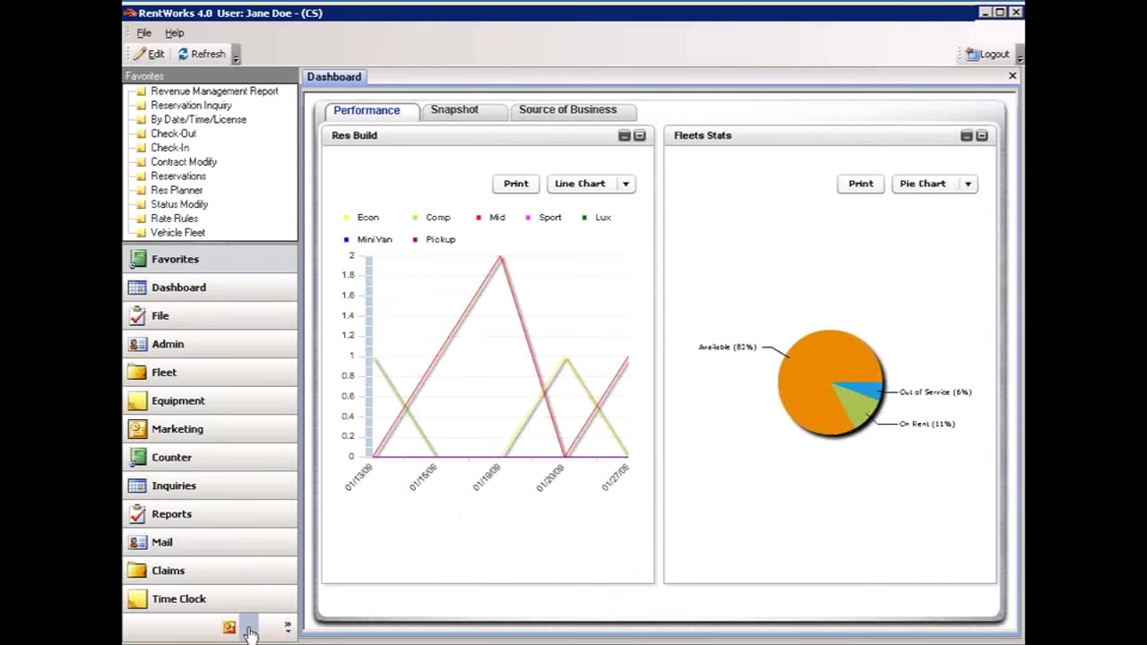
- Edit employee 1's record in Settings, keeping language English-US and location Main
left_click(249, 628)
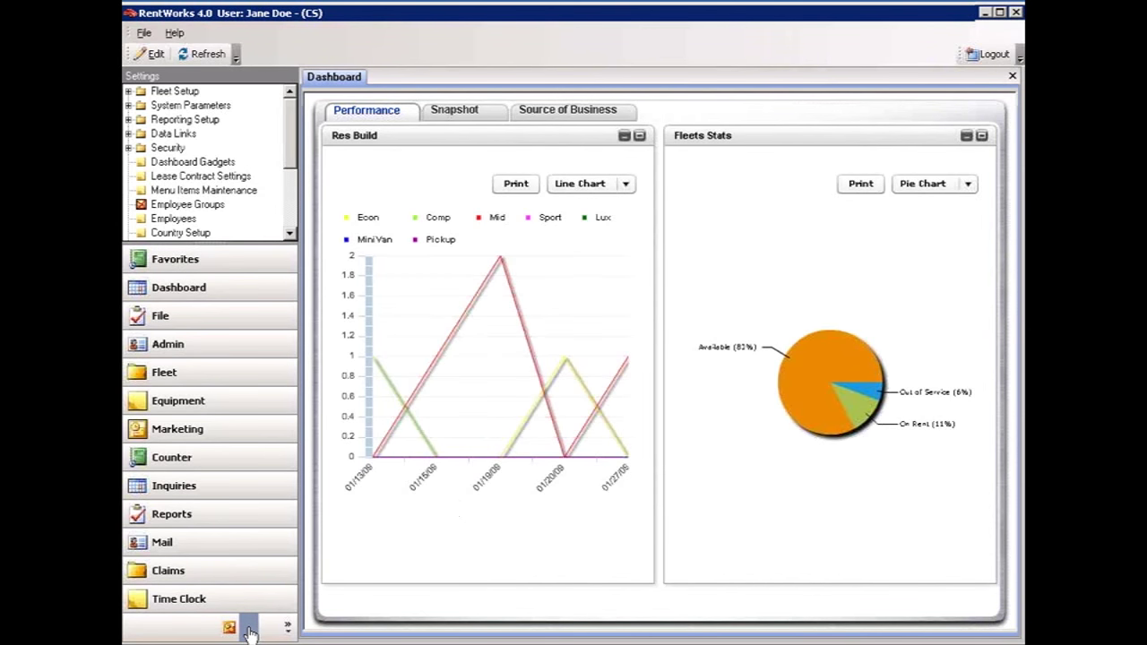
left_click(173, 218)
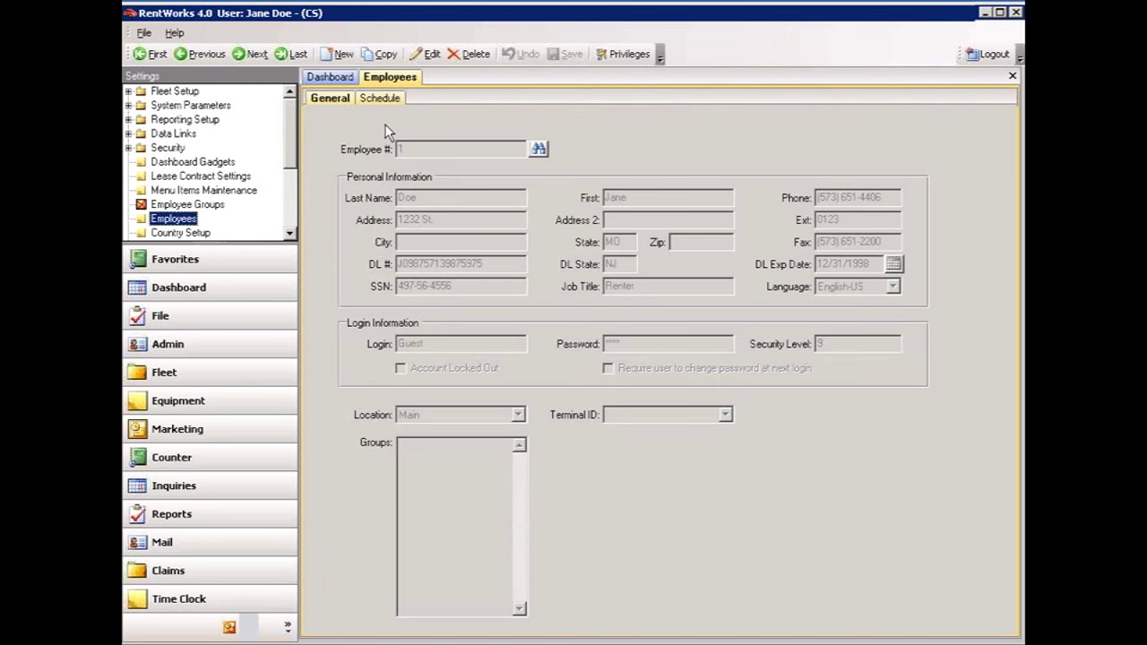
left_click(428, 53)
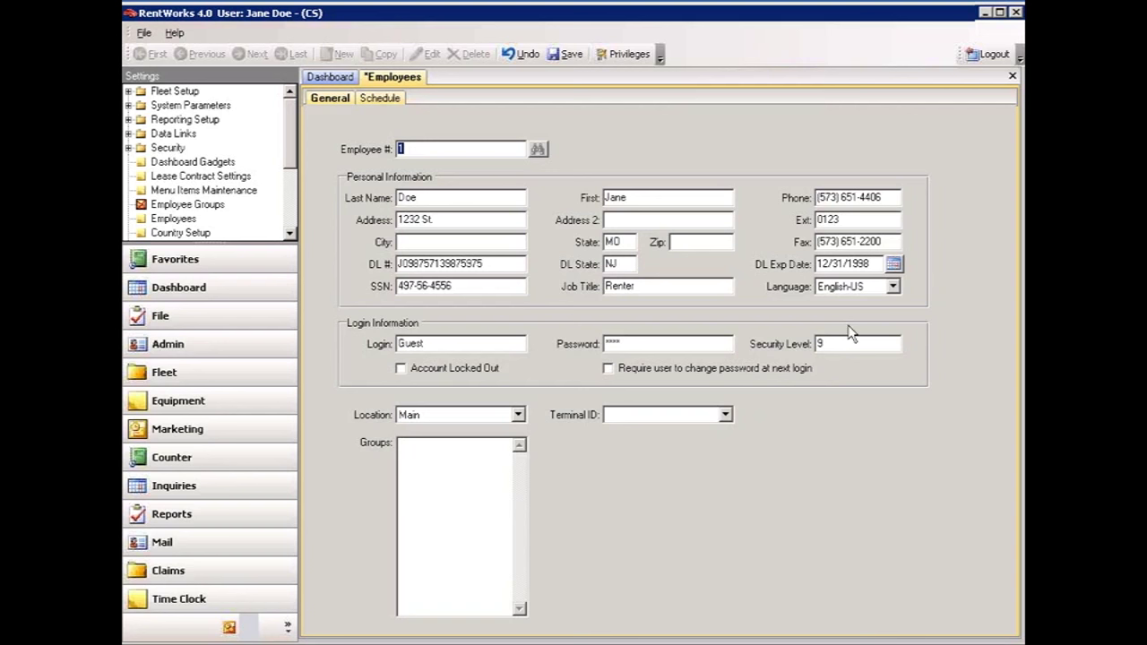
left_click(892, 287)
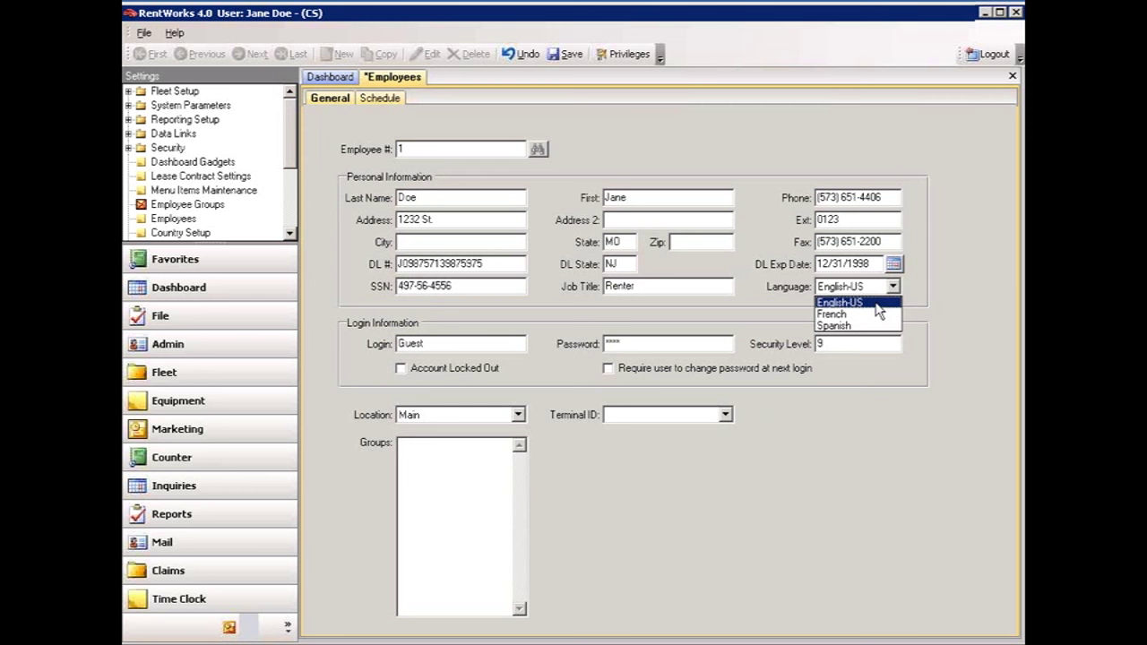
left_click(877, 306)
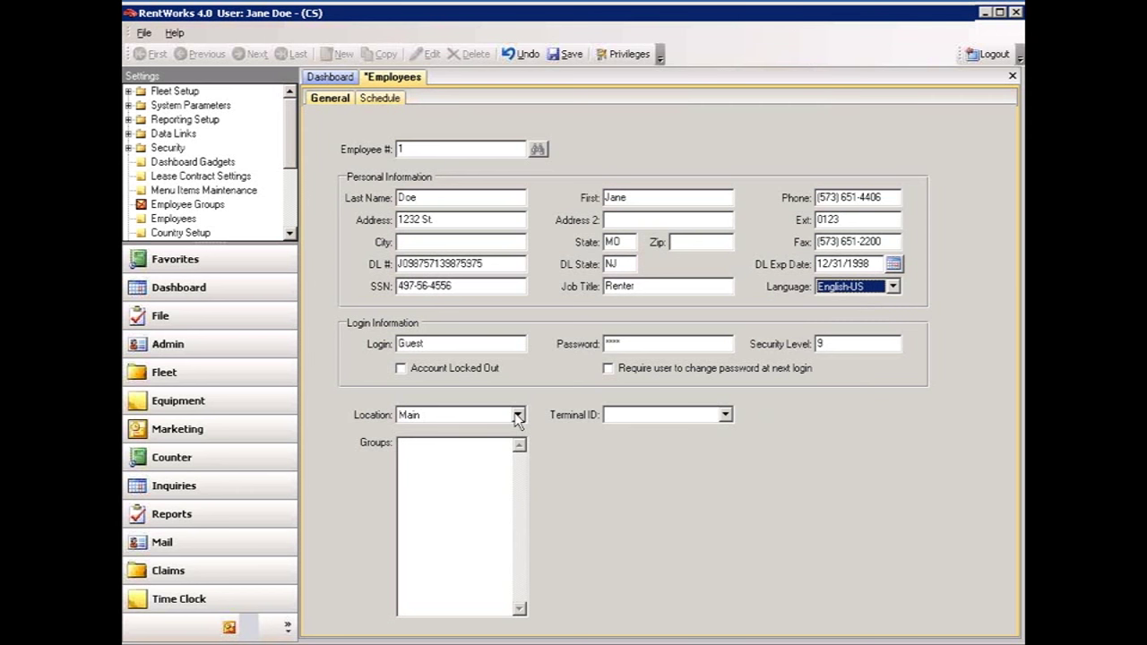
left_click(517, 414)
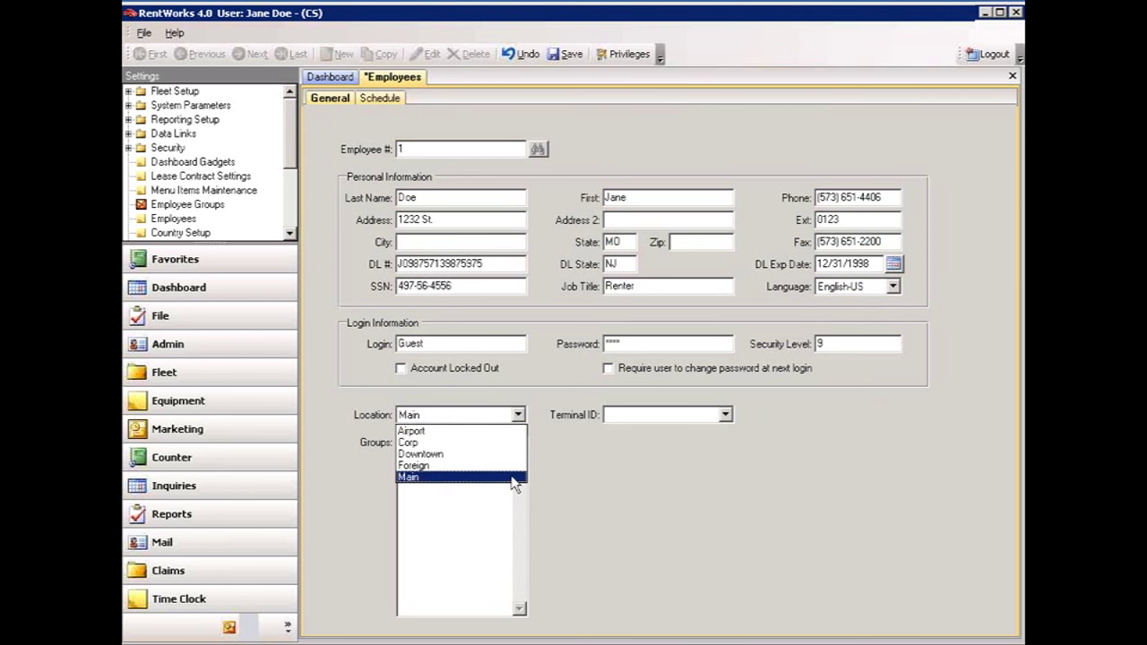
left_click(515, 477)
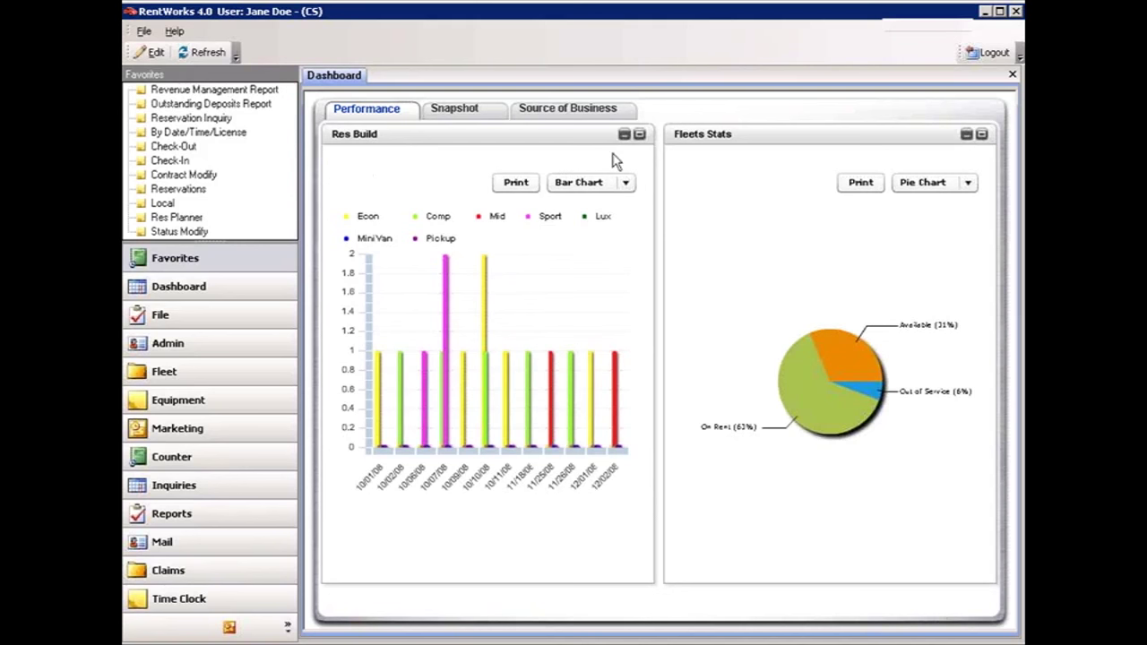
left_click(471, 115)
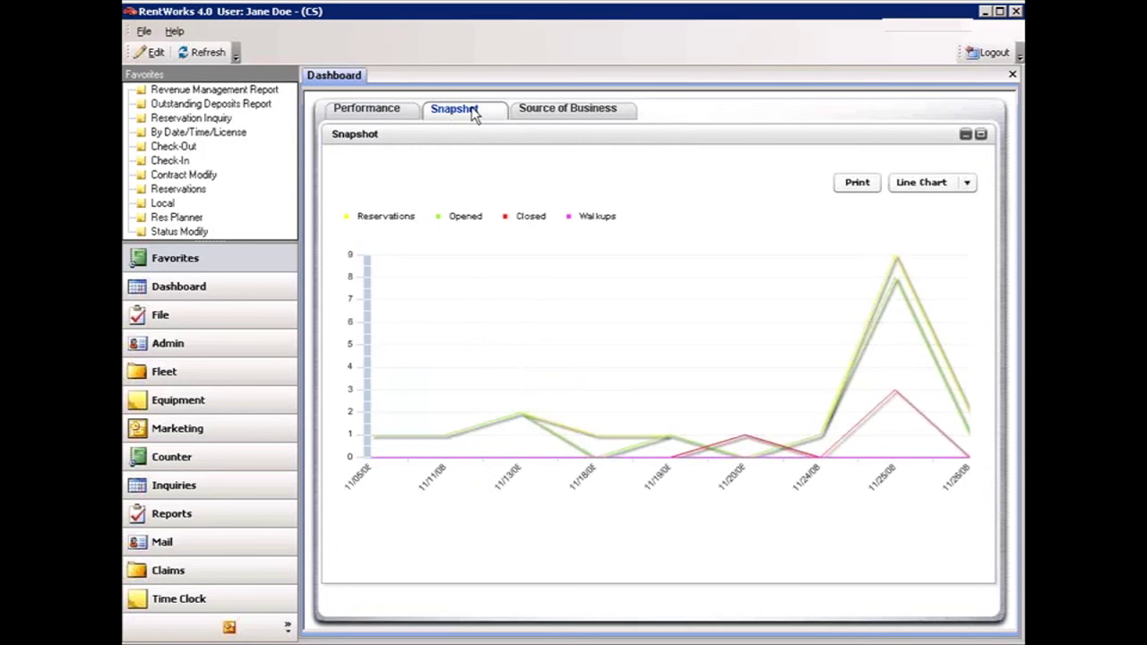
left_click(541, 111)
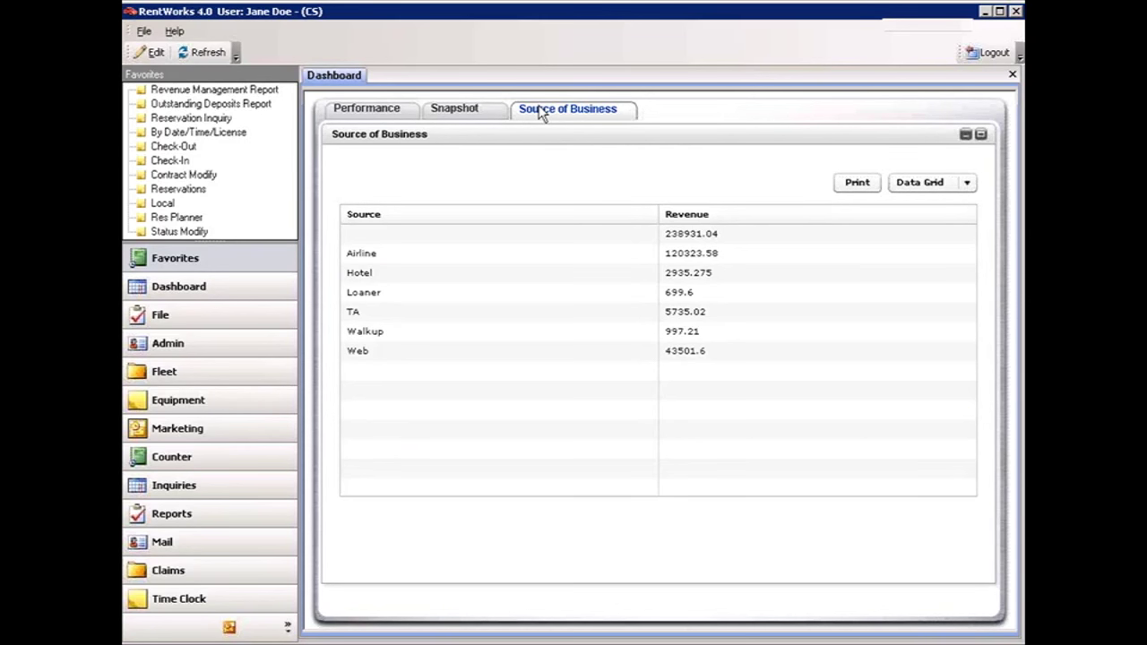
left_click(381, 112)
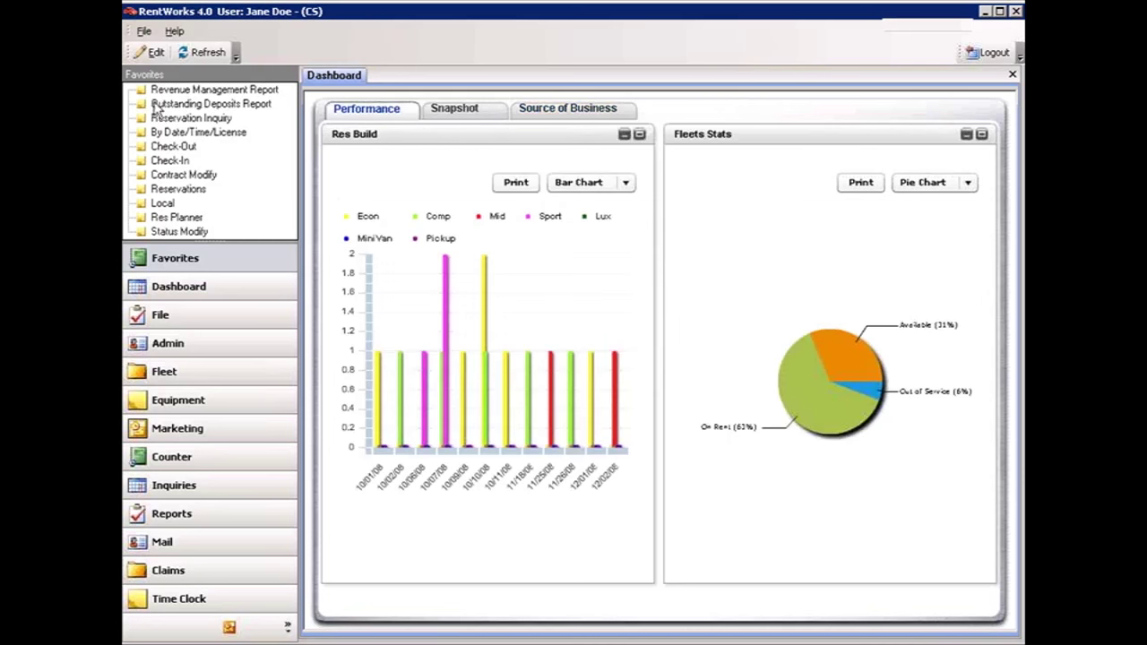
left_click(150, 51)
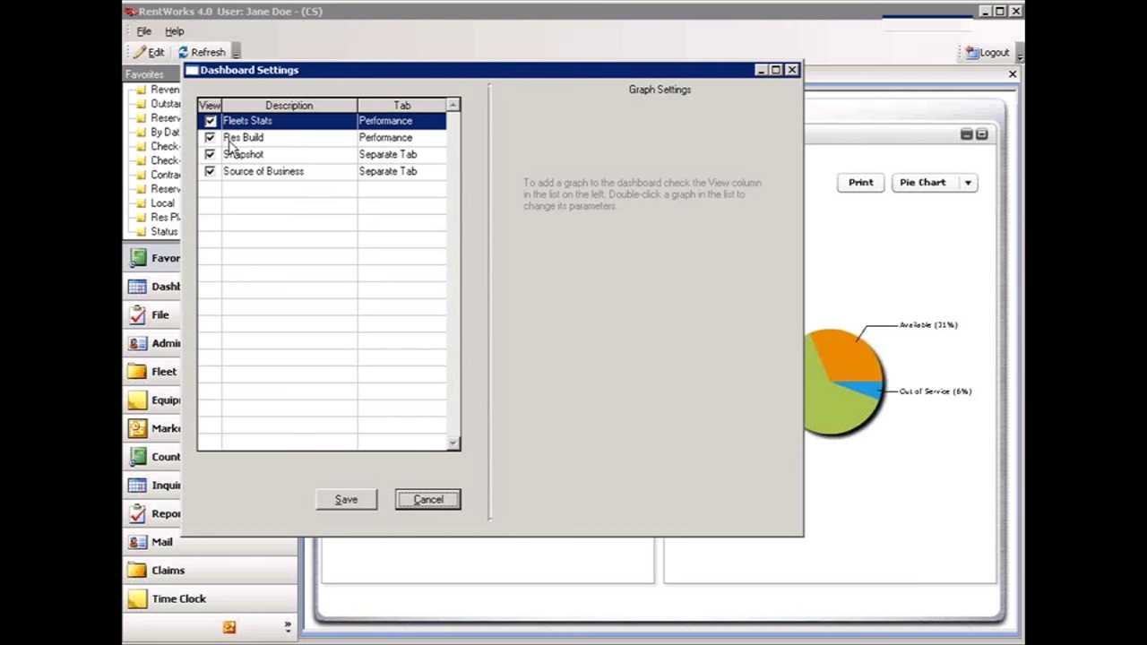
double_click(251, 143)
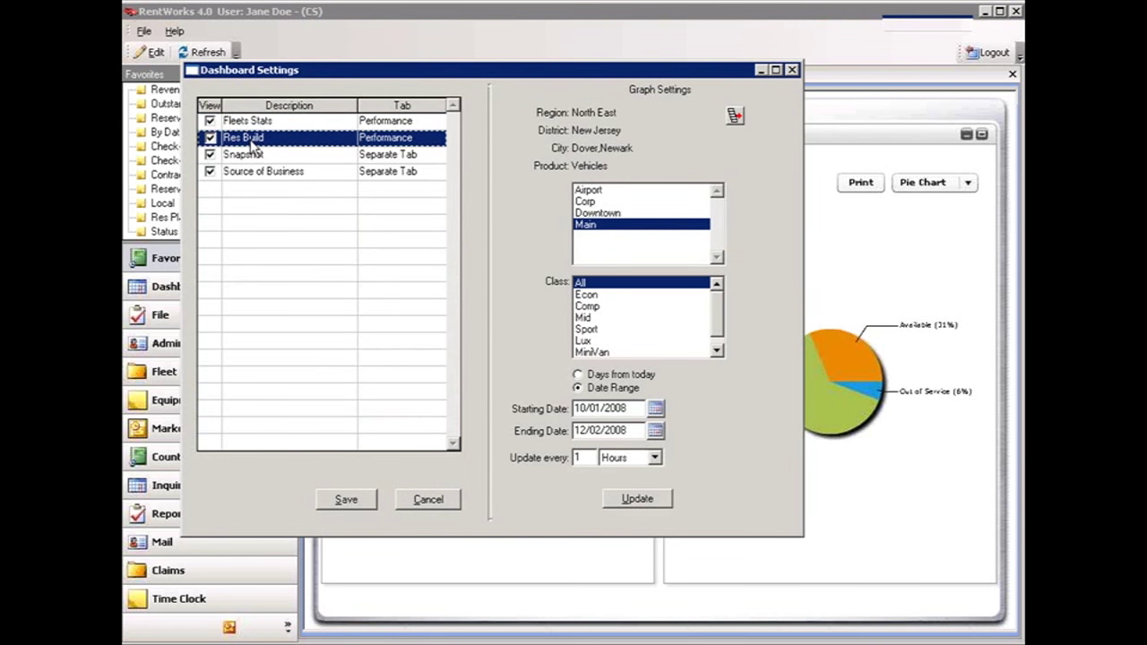
left_click(427, 500)
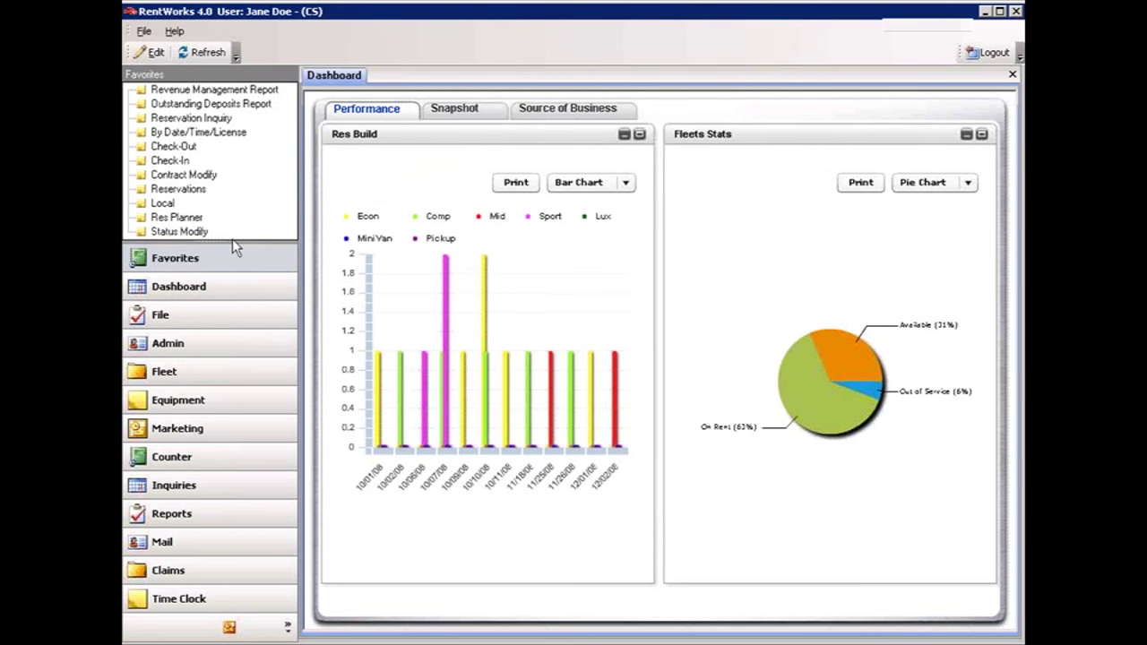
- Show the Counter functions with Contract Processing and Cash Drawer expanded
left_click_drag(242, 243, 242, 331)
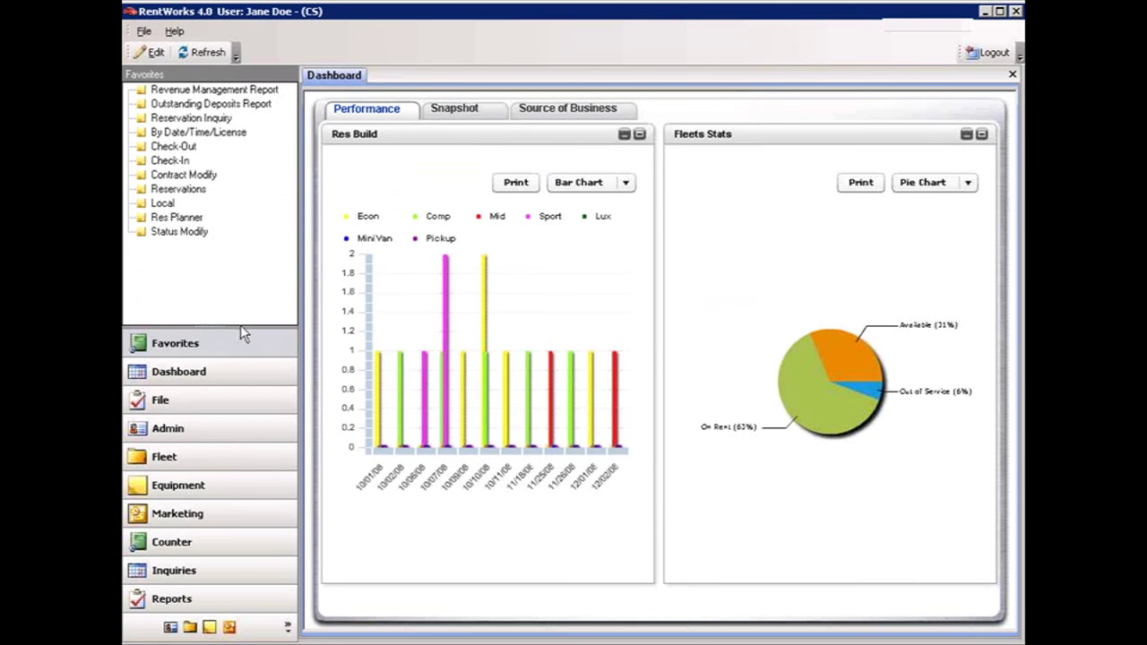
left_click_drag(239, 325, 238, 262)
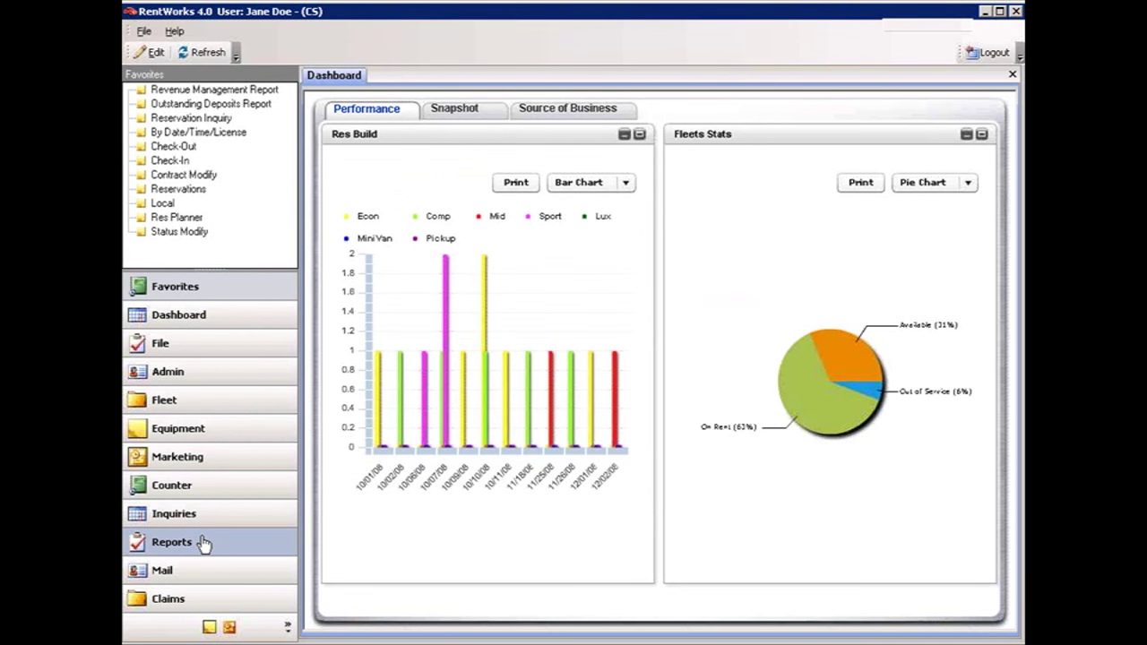
left_click(184, 493)
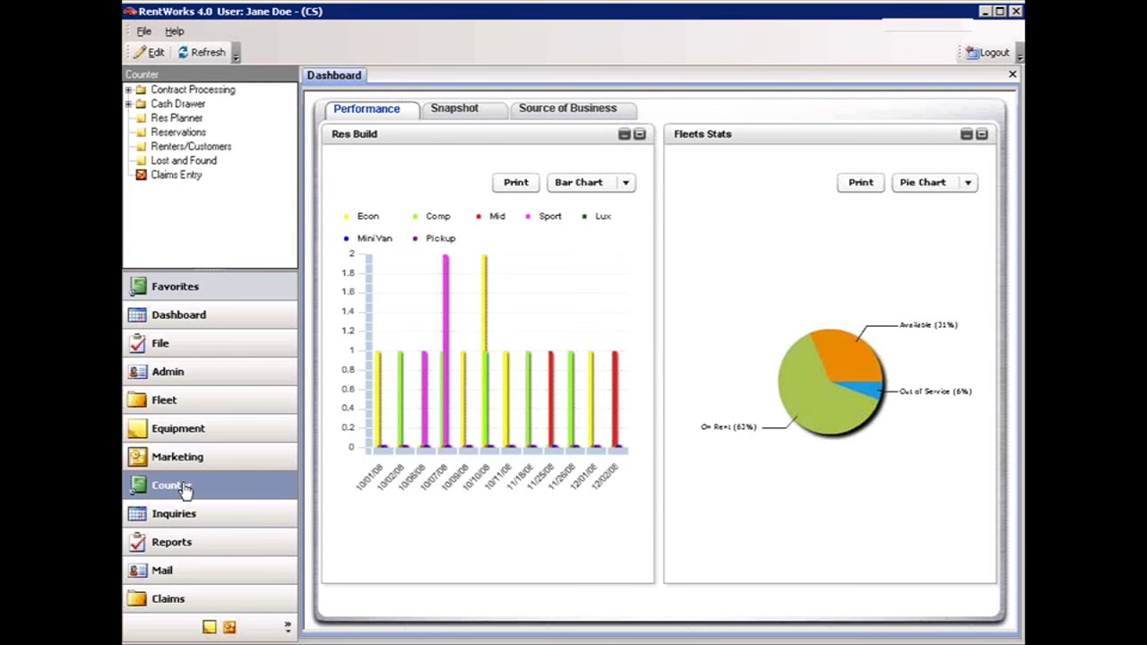
left_click(129, 90)
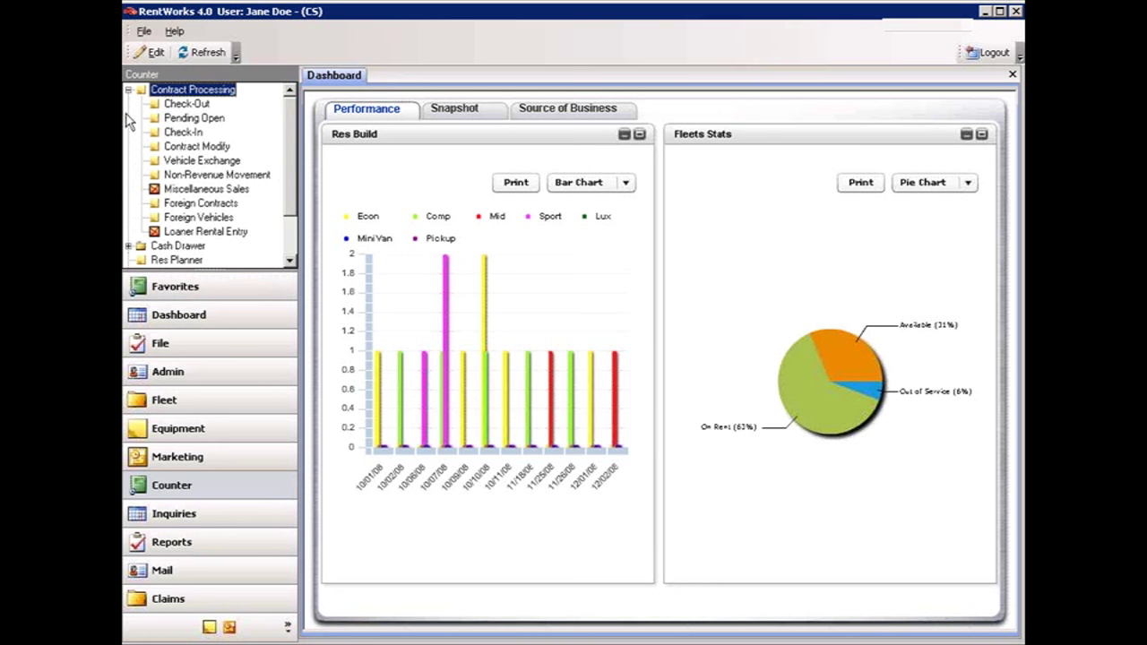
left_click(129, 247)
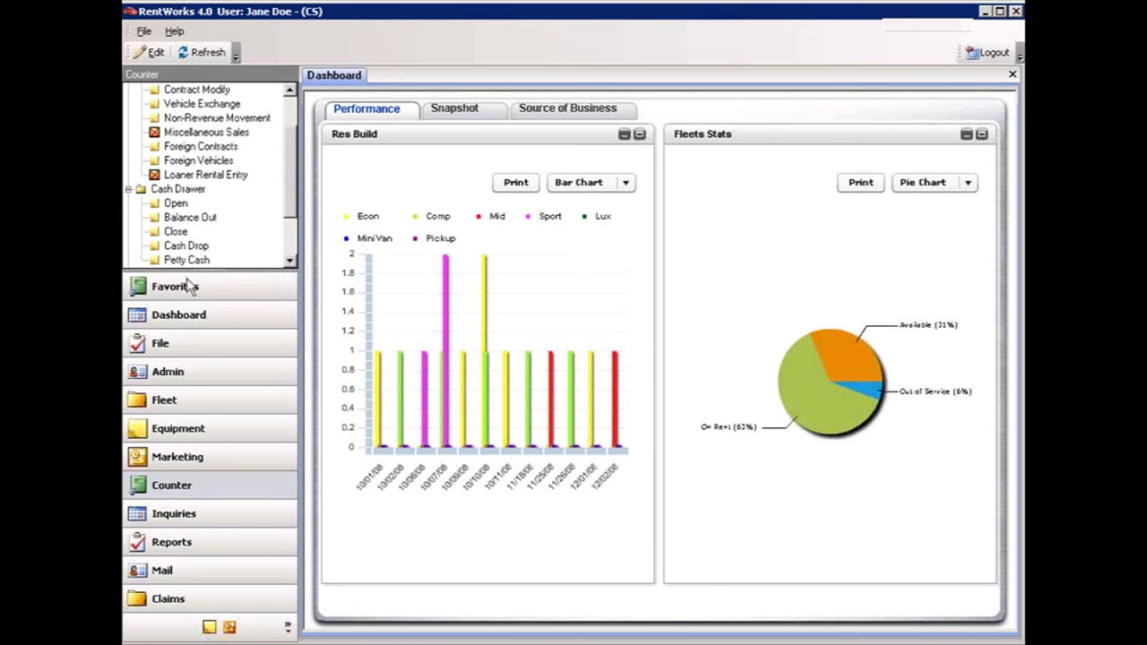
left_click_drag(205, 269, 207, 313)
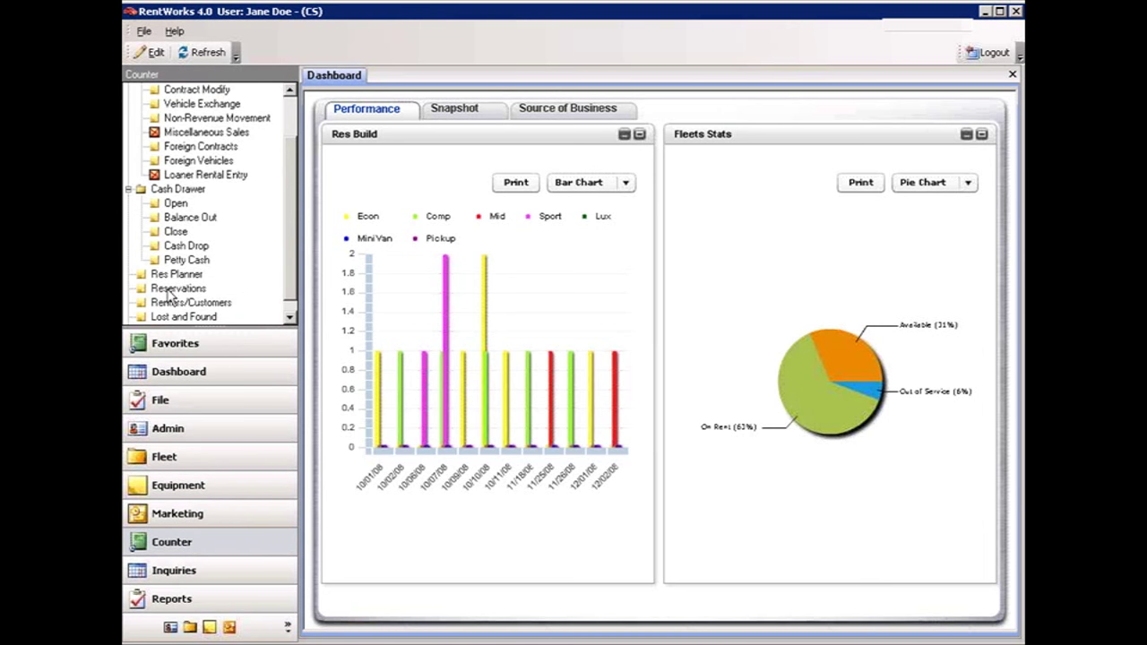
- Open Reservations and Renters/Customers, and add Renters/Customers to Favorites
left_click(166, 289)
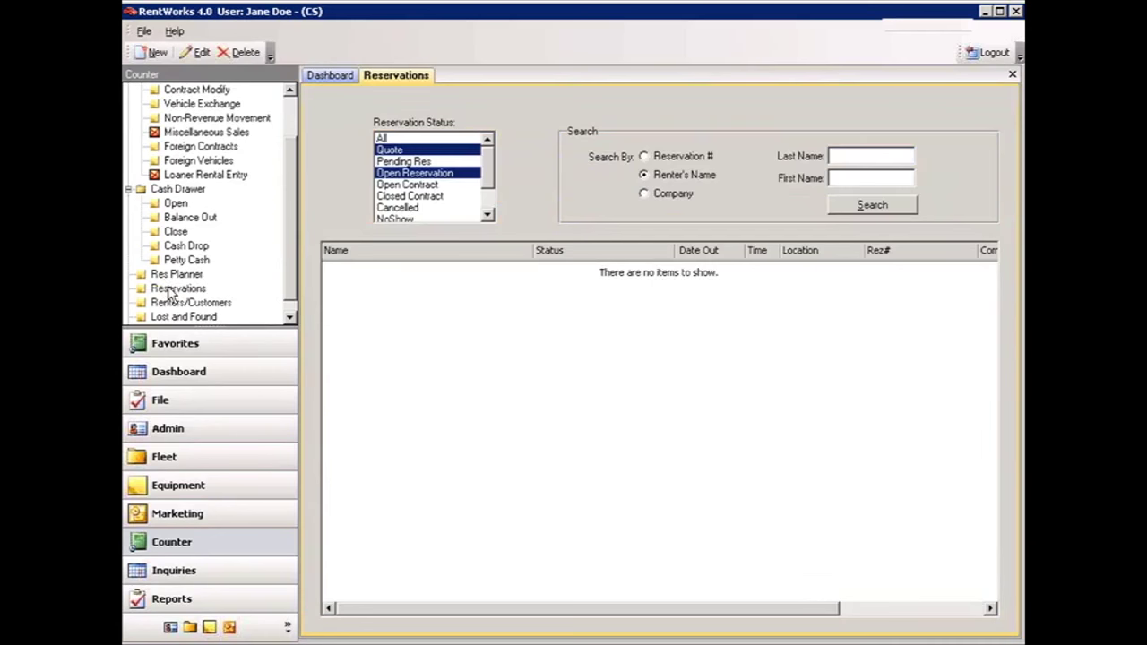
right_click(170, 291)
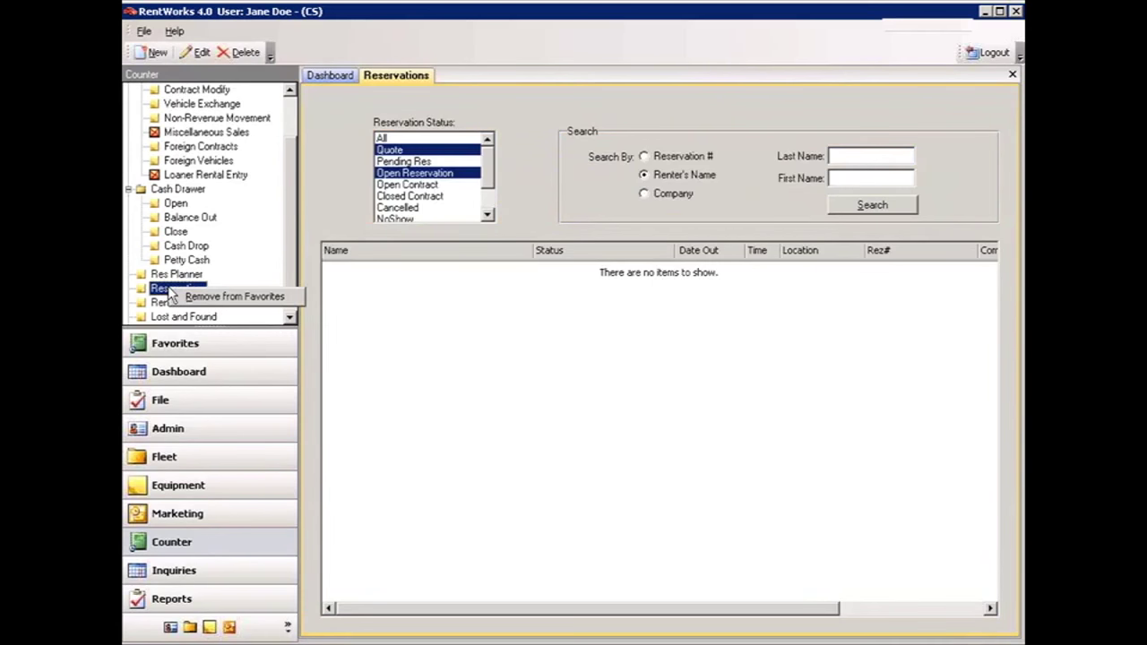
left_click(172, 302)
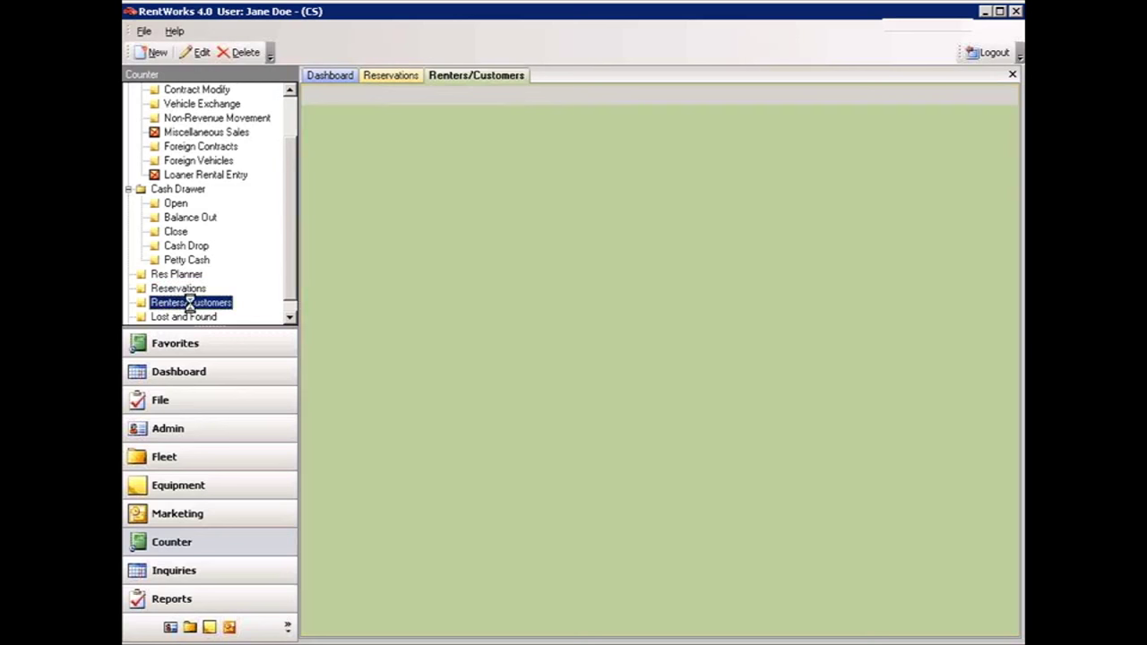
right_click(192, 305)
left_click(229, 315)
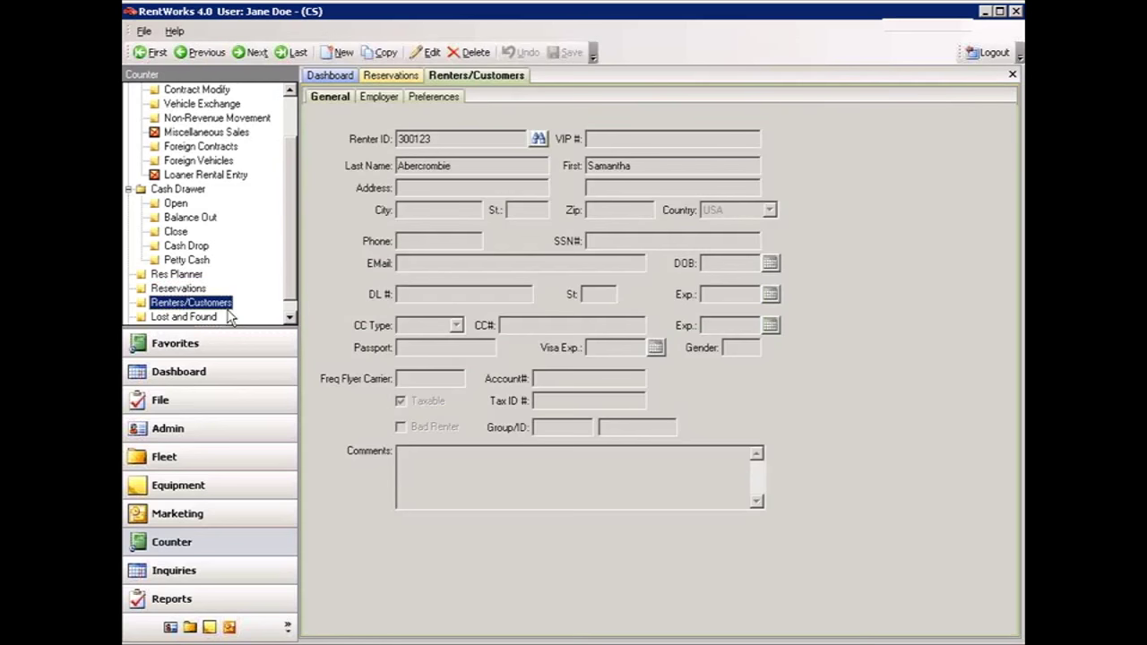
left_click(197, 346)
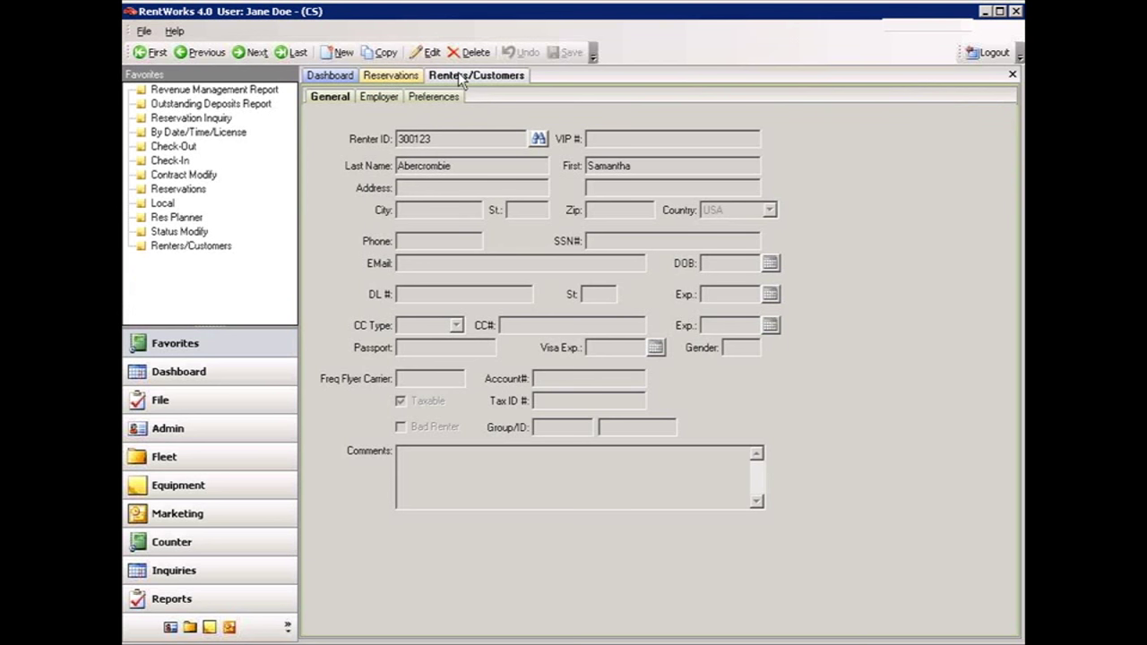
- Load Main's Mid-class units for December 2008 in Res Planner, then open Vehicle Fleet
left_click(177, 216)
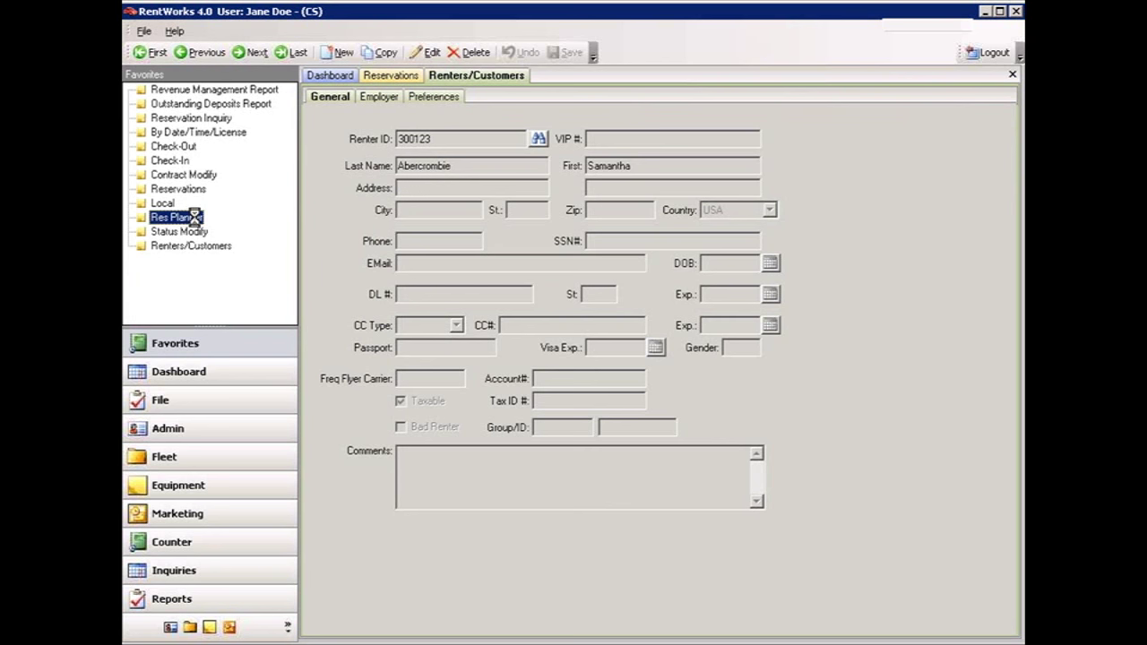
double_click(194, 217)
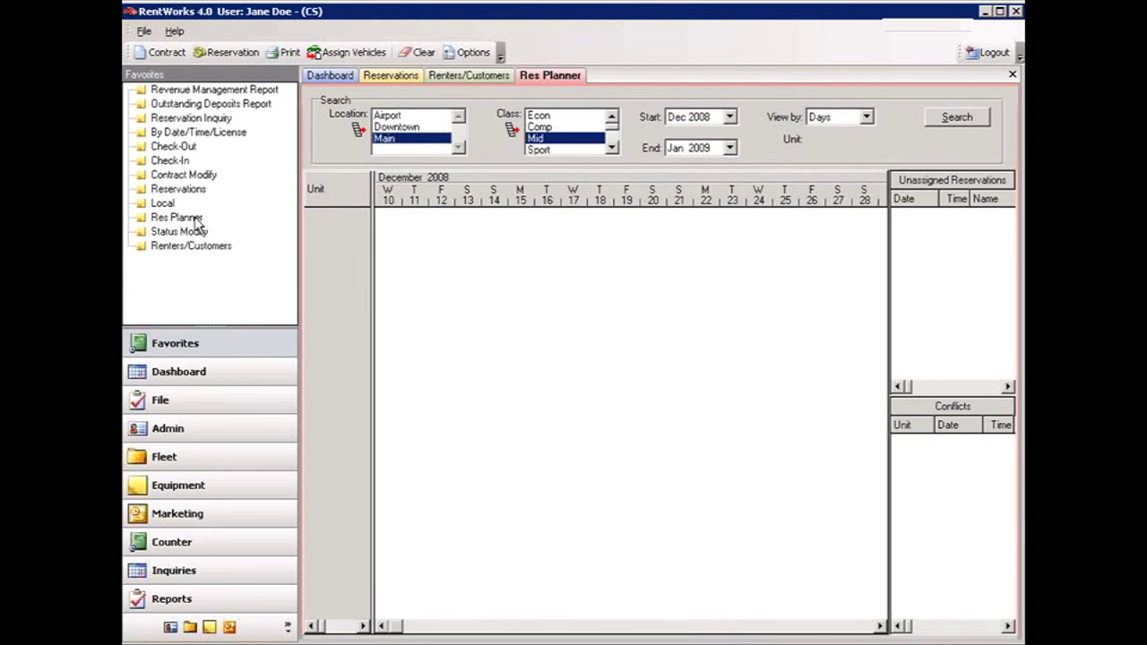
left_click(955, 116)
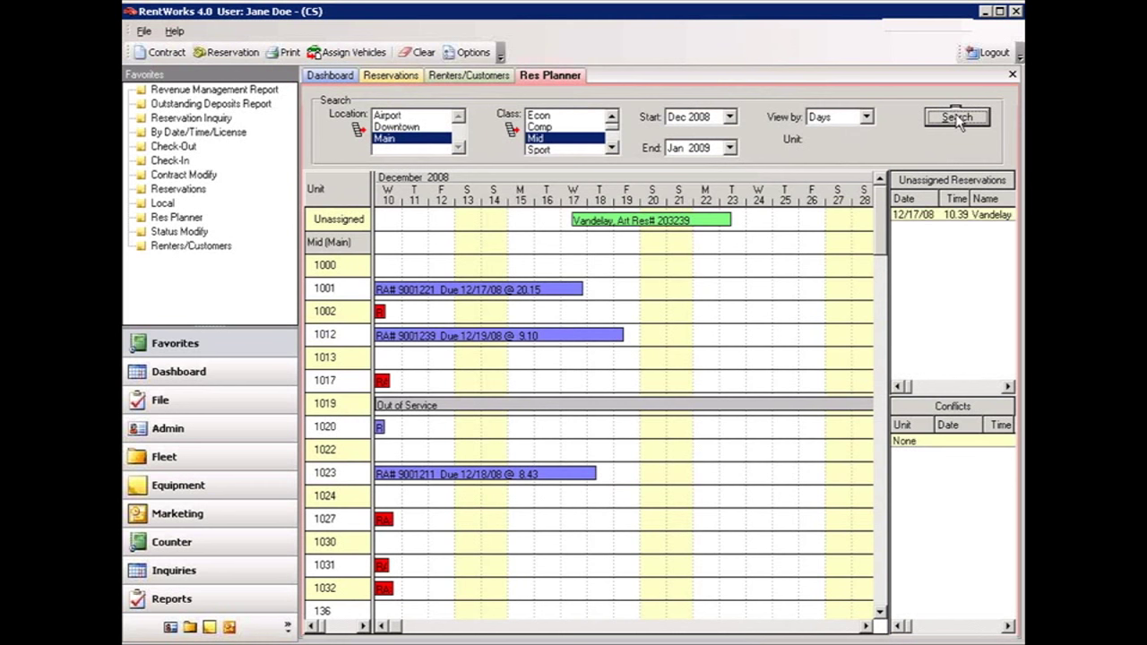
left_click(162, 457)
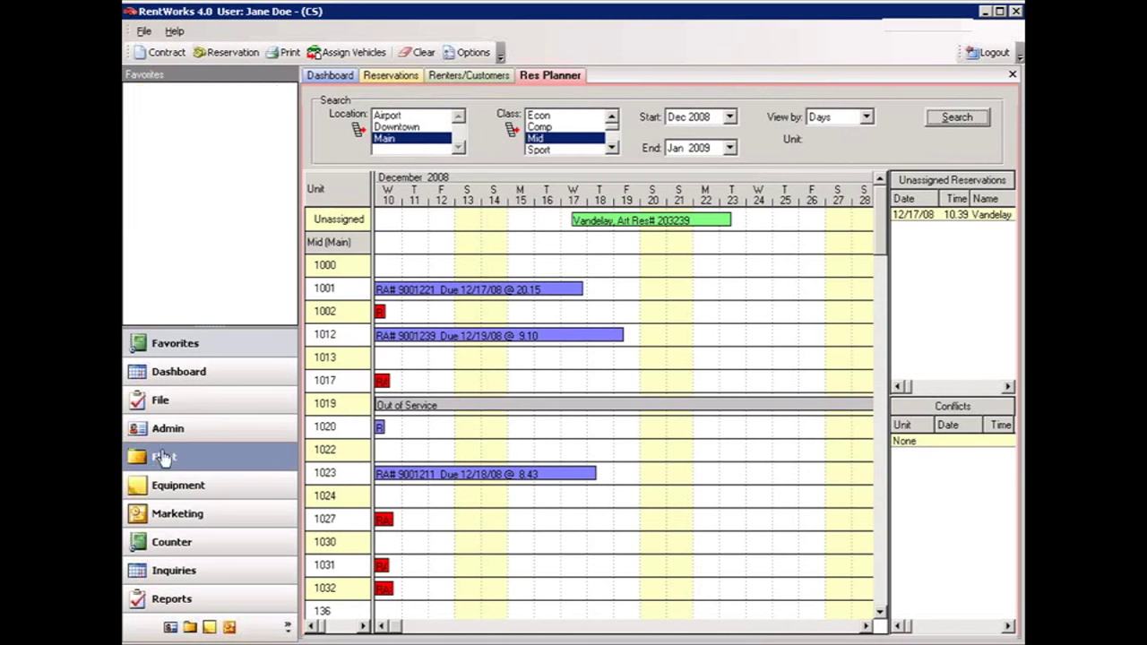
left_click(168, 93)
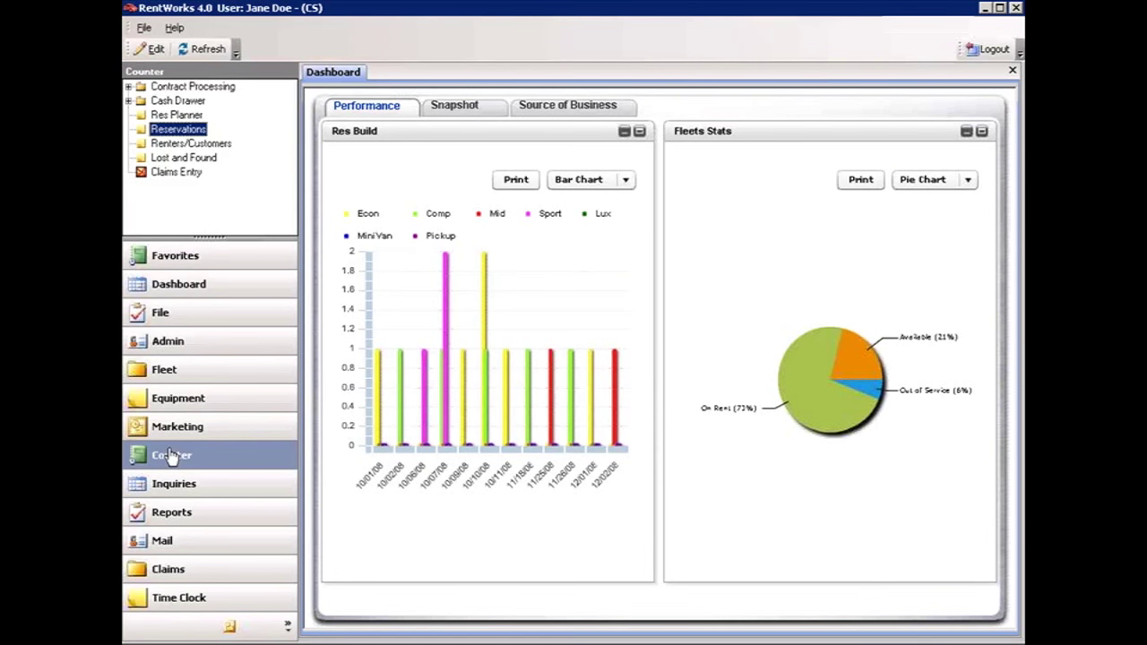
- Start new reservation 203239 from the Counter Reservations screen
double_click(184, 132)
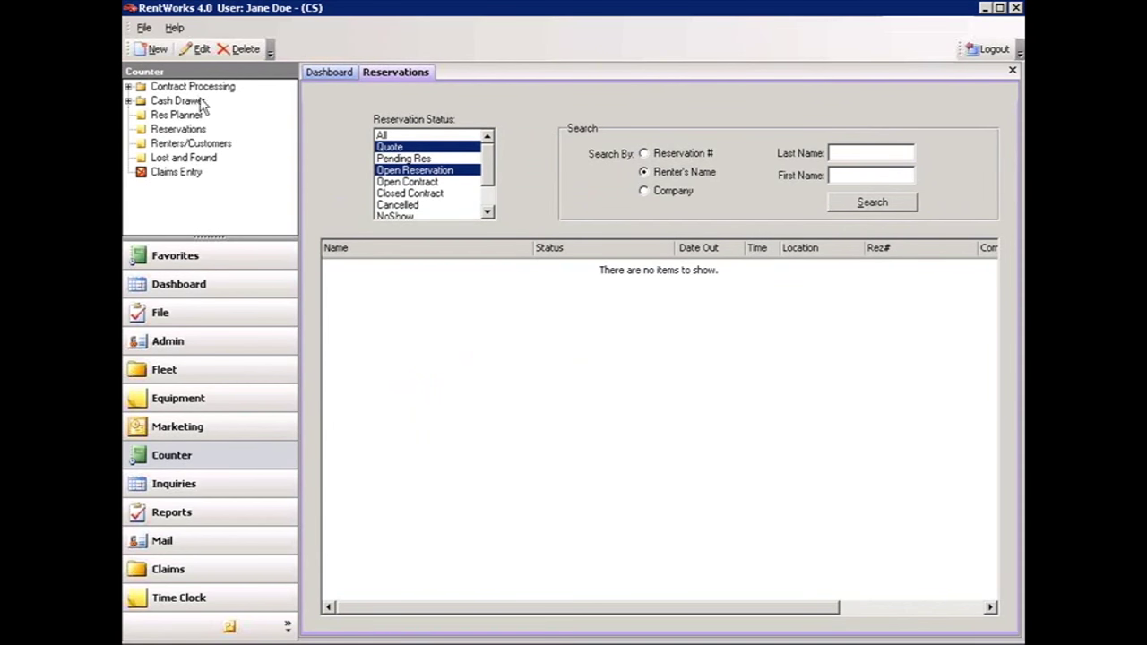
left_click(158, 50)
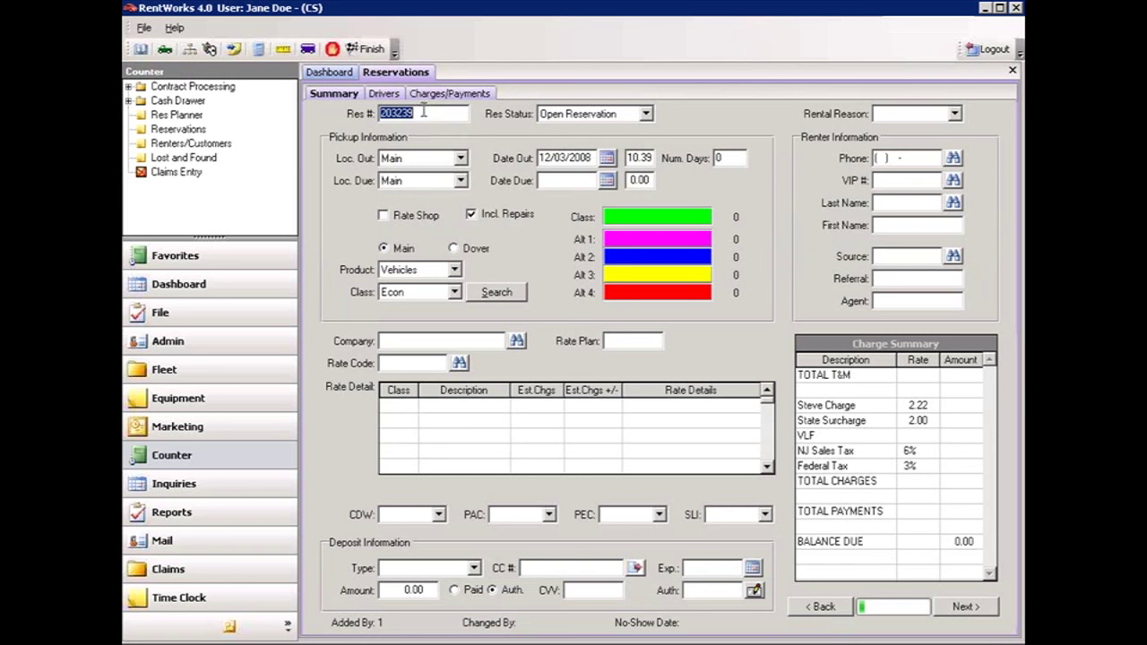
left_click(460, 160)
- Set pickup at Main on 12/05/2008 for a 5-day rental
left_click(487, 157)
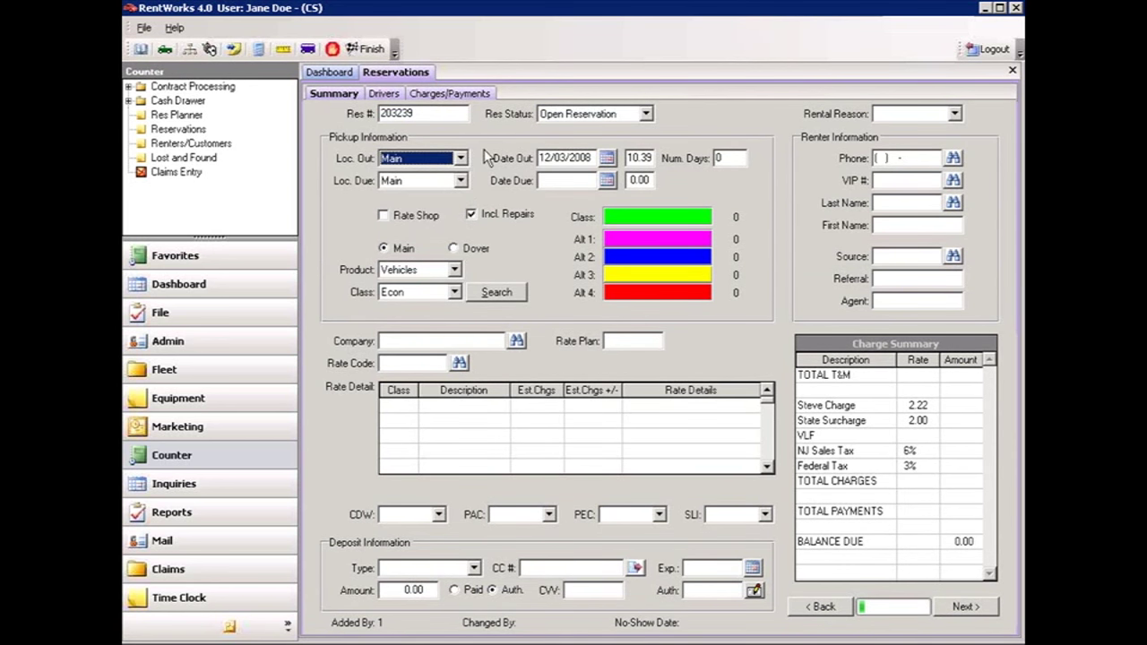
left_click(607, 157)
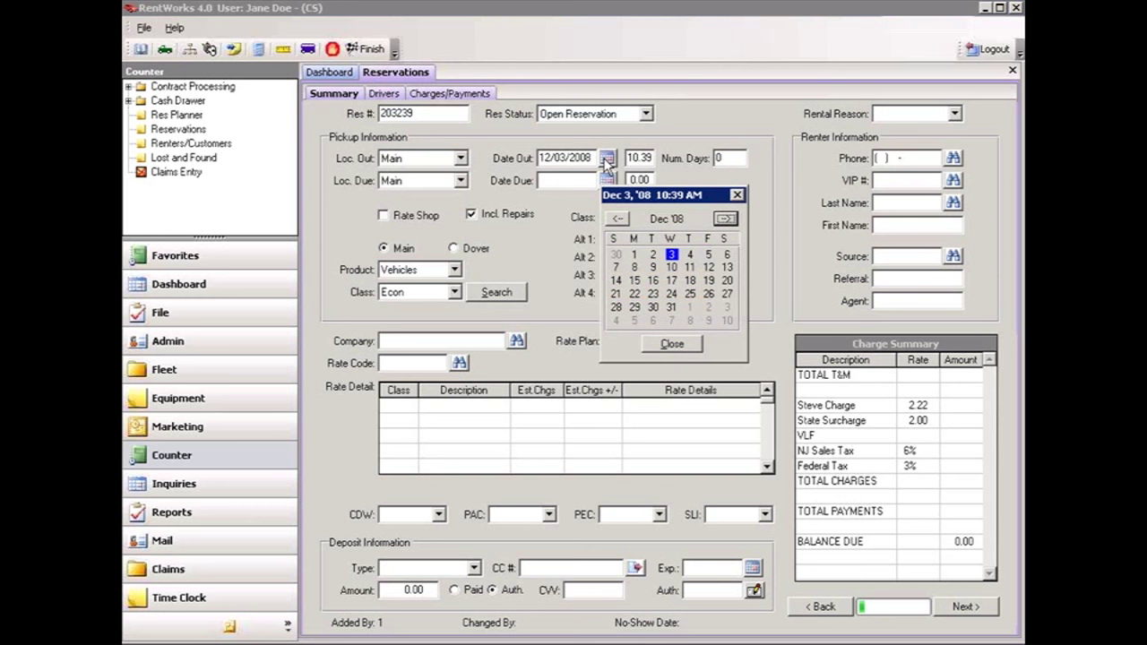
left_click(708, 256)
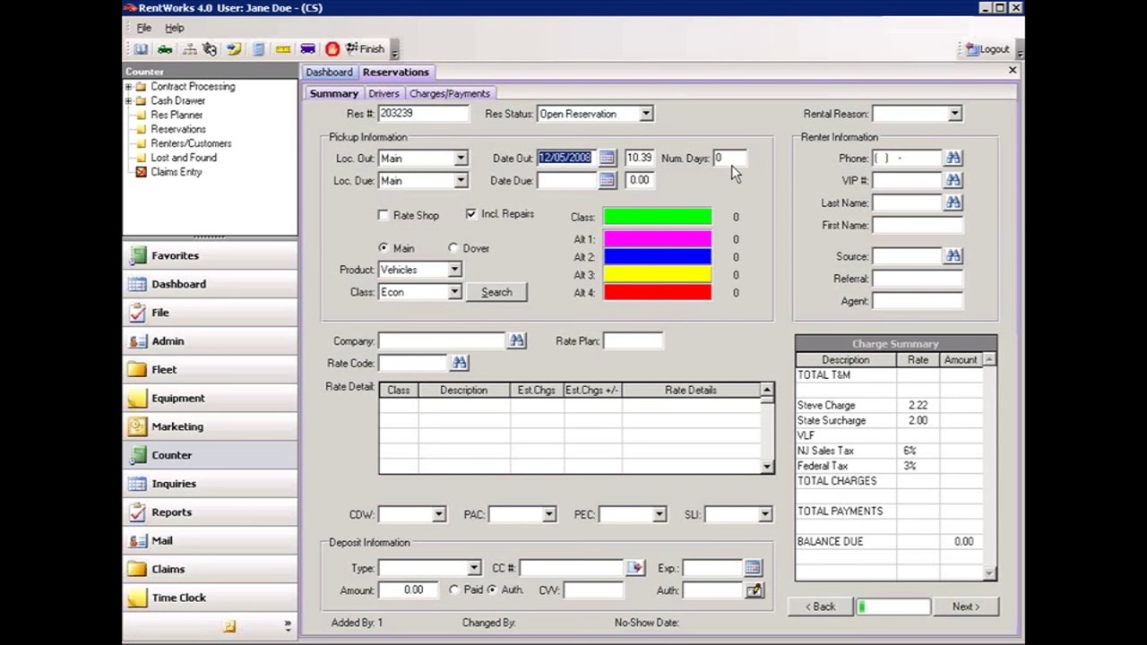
left_click(731, 161)
type("7")
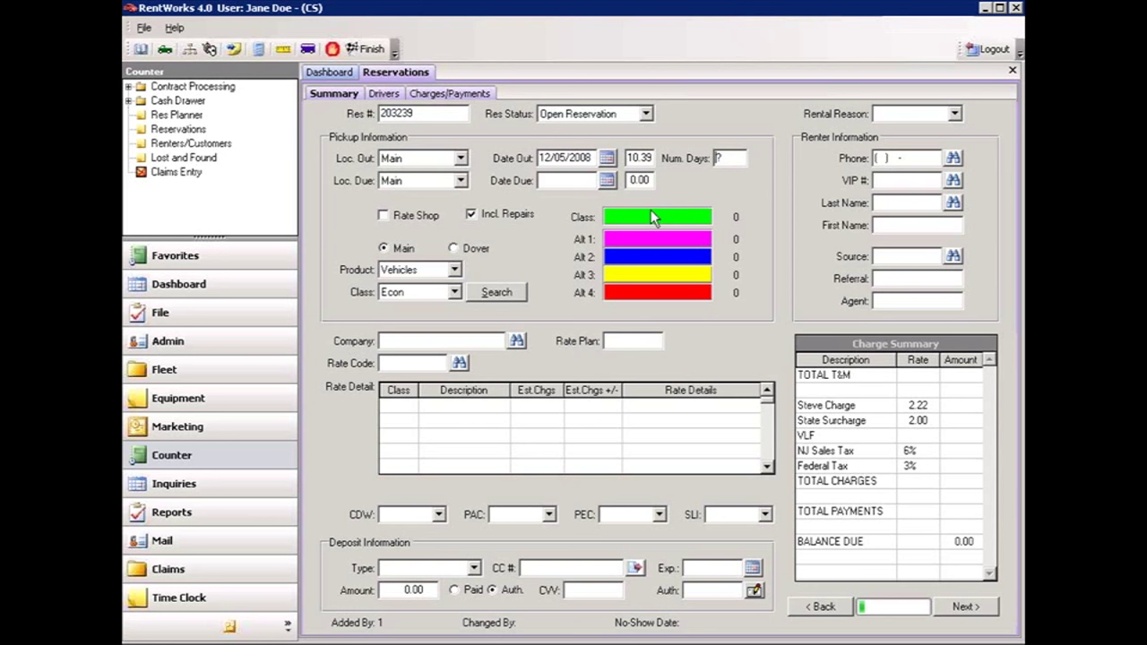
key("BackSpace")
type("5")
key("Tab")
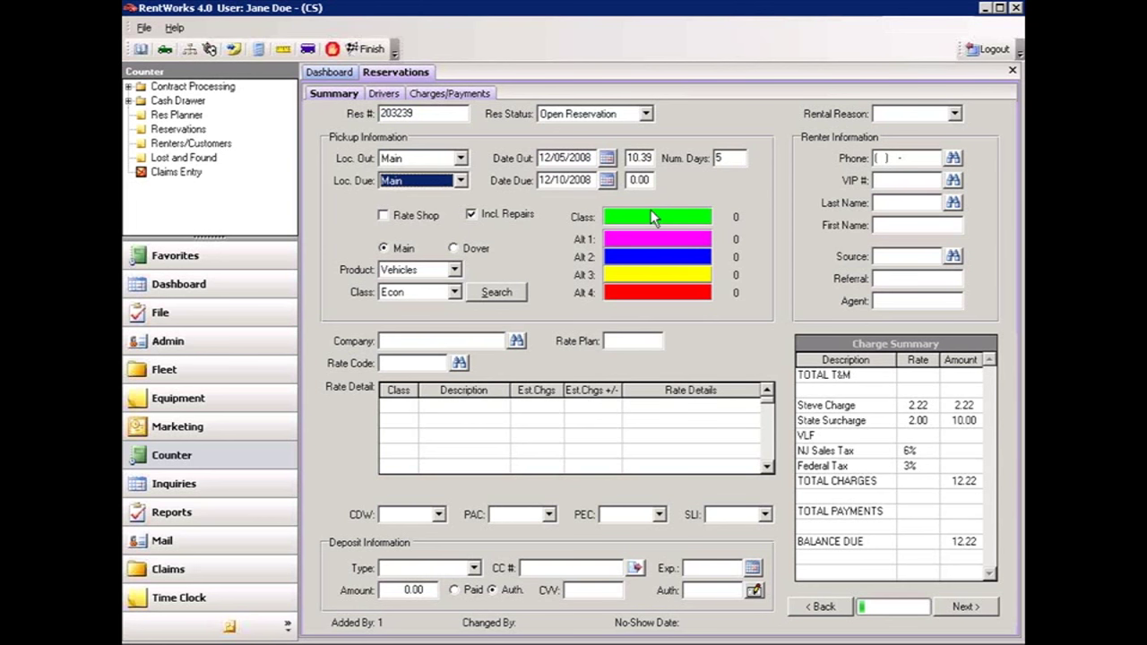
key("Tab")
key("Tab")
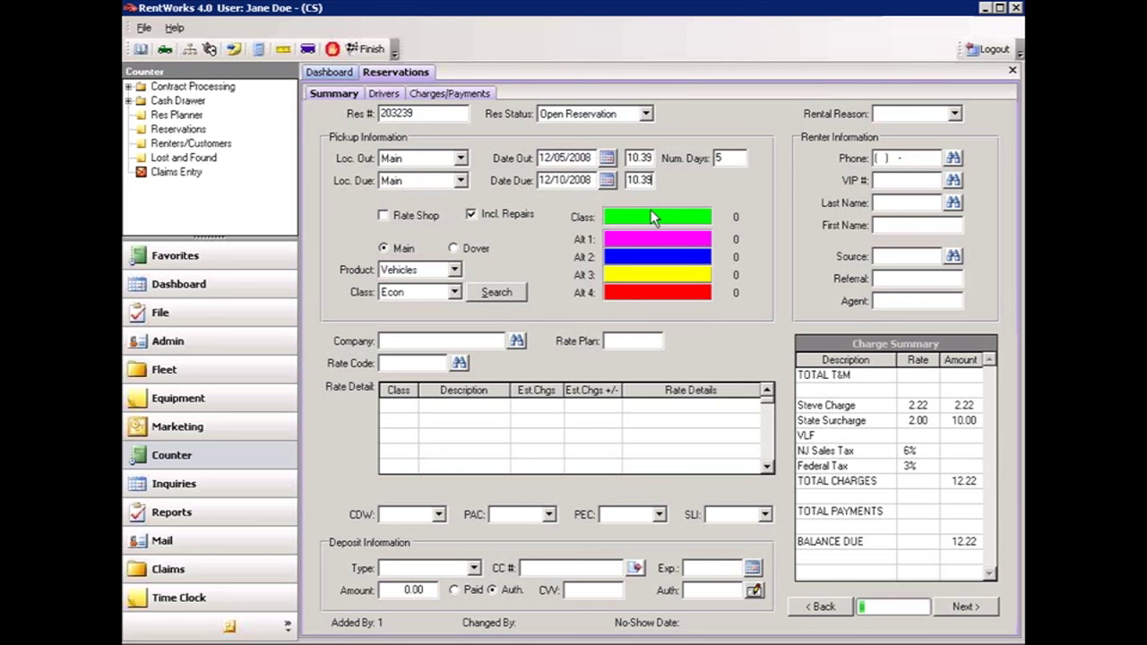
- Choose the Mid vehicle class and search its available rates
left_click(454, 292)
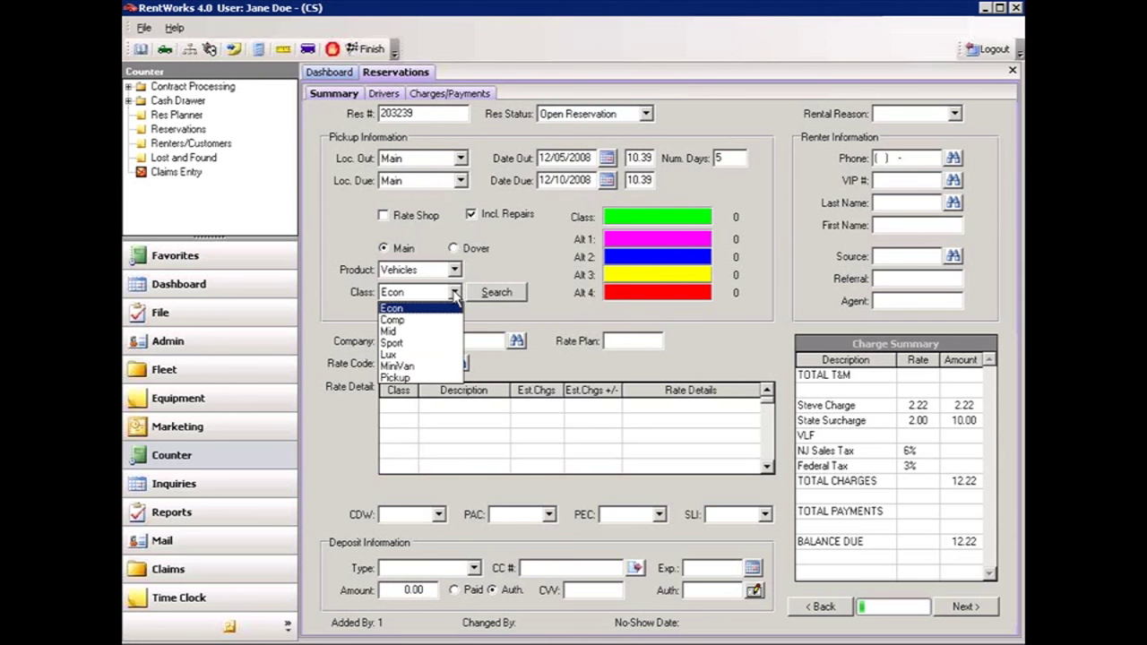
left_click(440, 331)
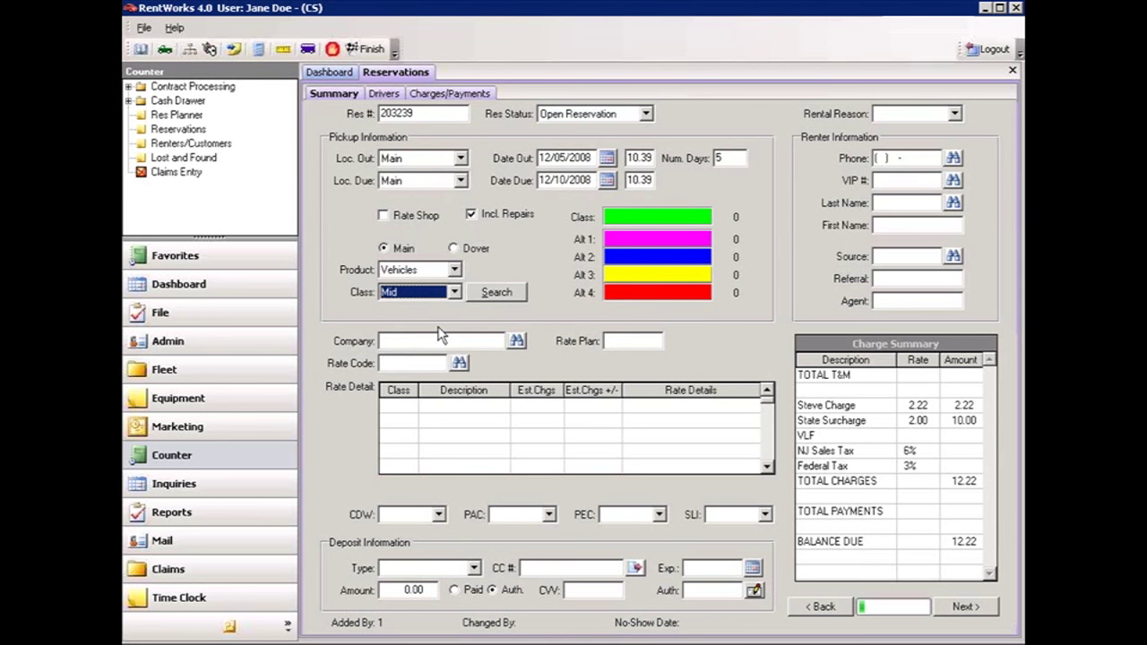
left_click(491, 294)
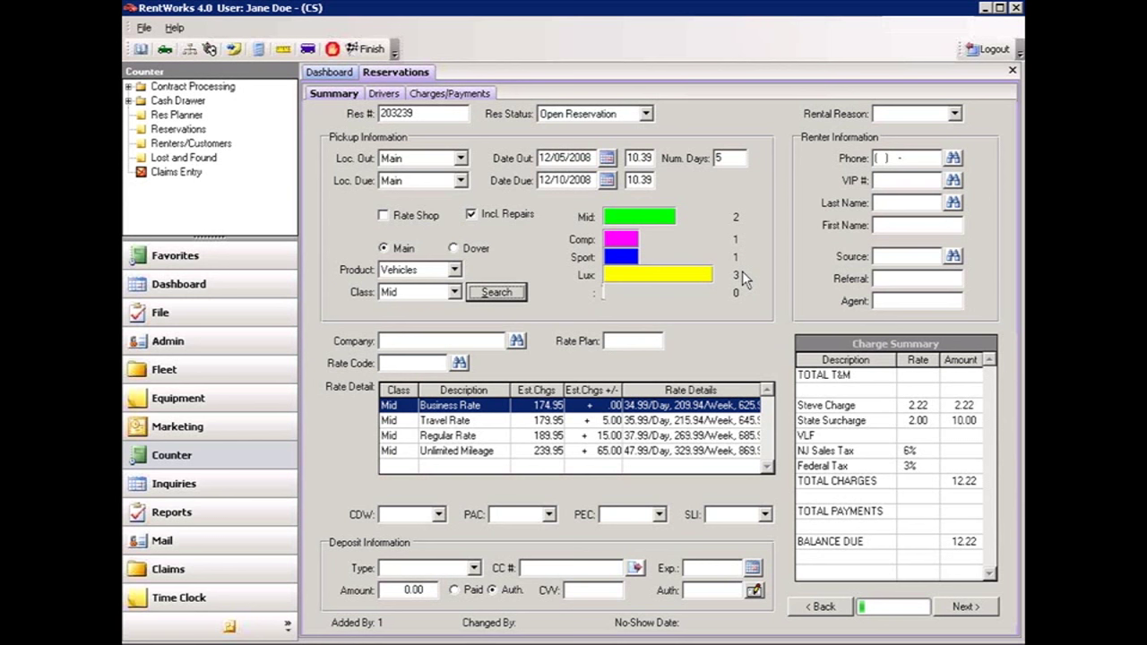
- Apply the Business rate and CDW coverage (total 256.32), then bring up Renter Lookup
mouse_move(688, 271)
double_click(481, 408)
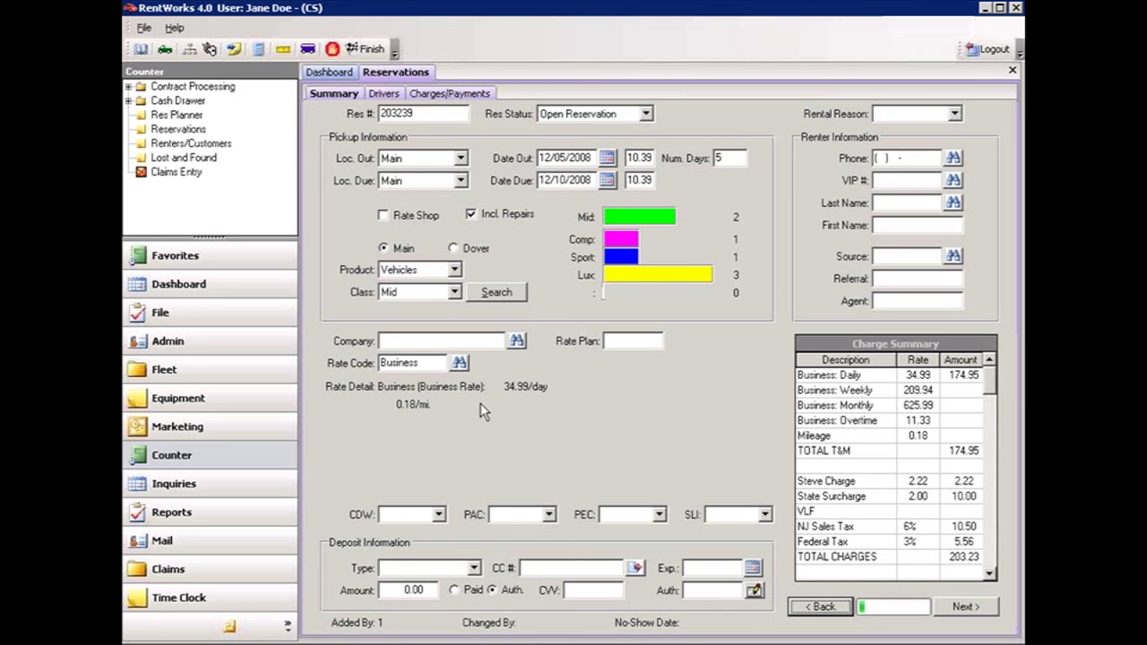
left_click(438, 515)
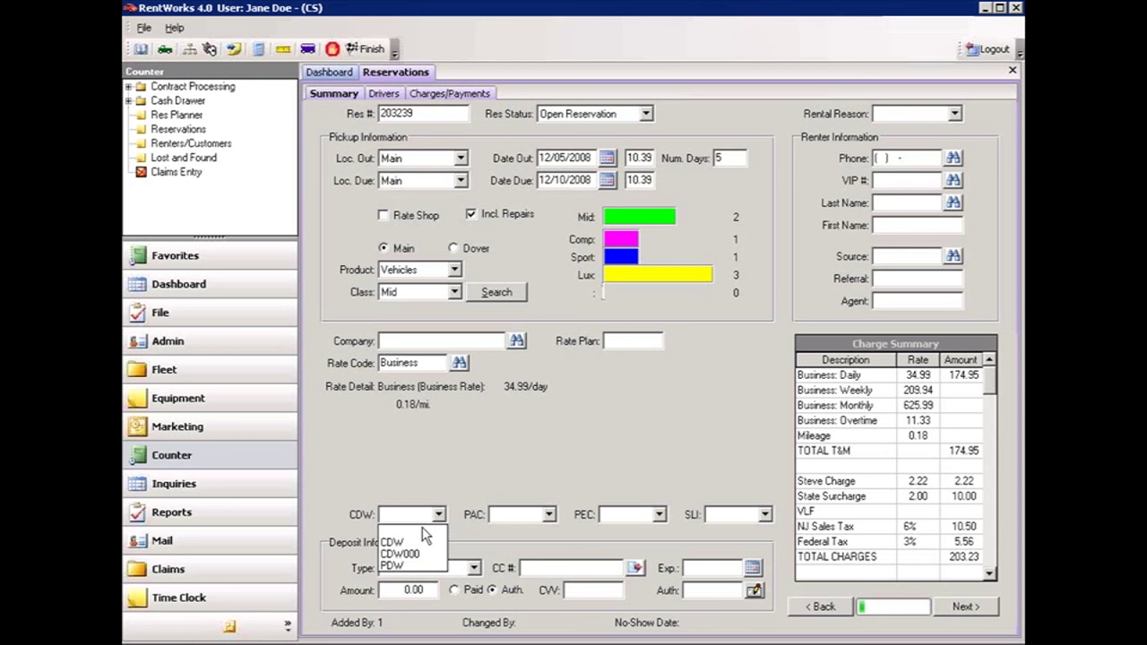
left_click(416, 541)
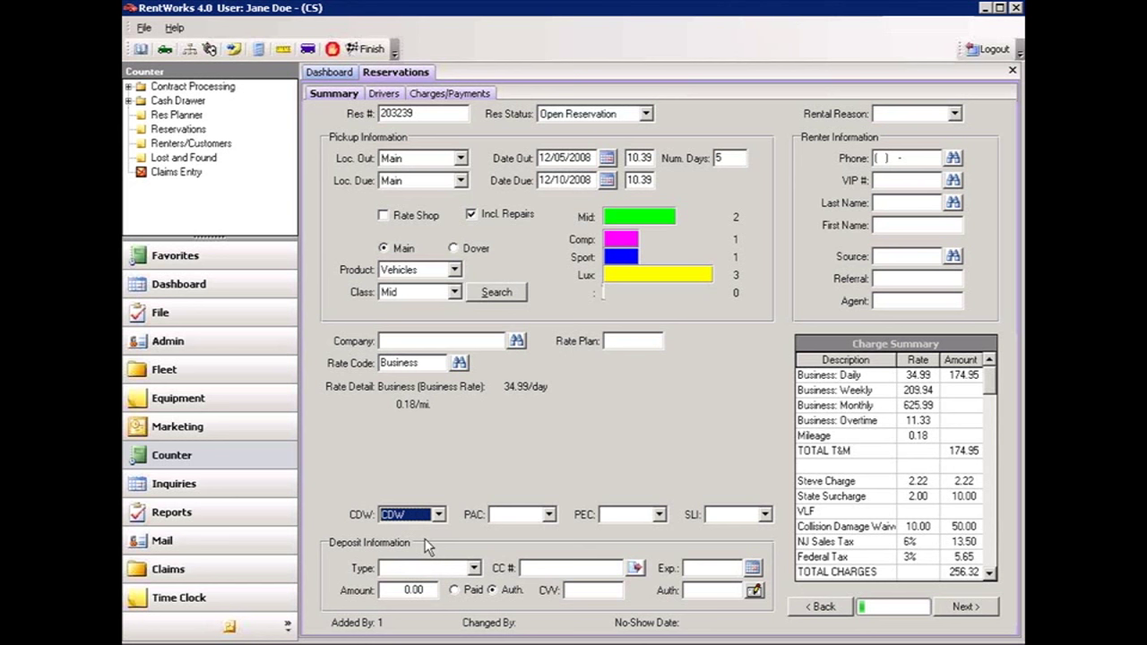
left_click(953, 204)
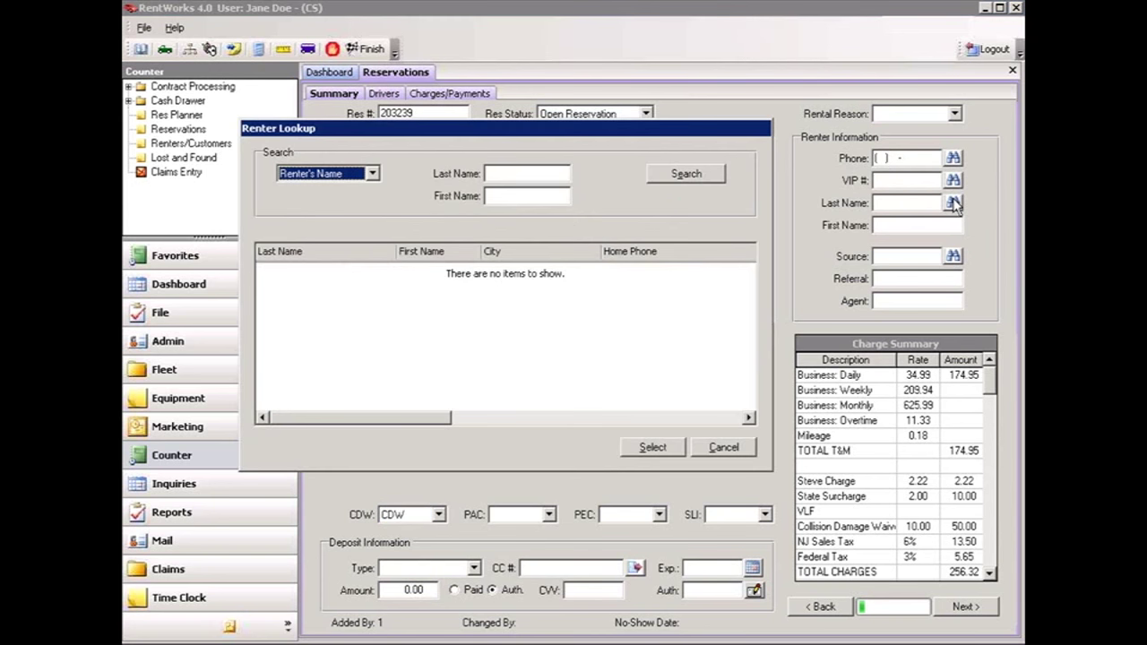
- Find the renter by last name and attach them with their preferences applied
left_click(532, 176)
type("vand")
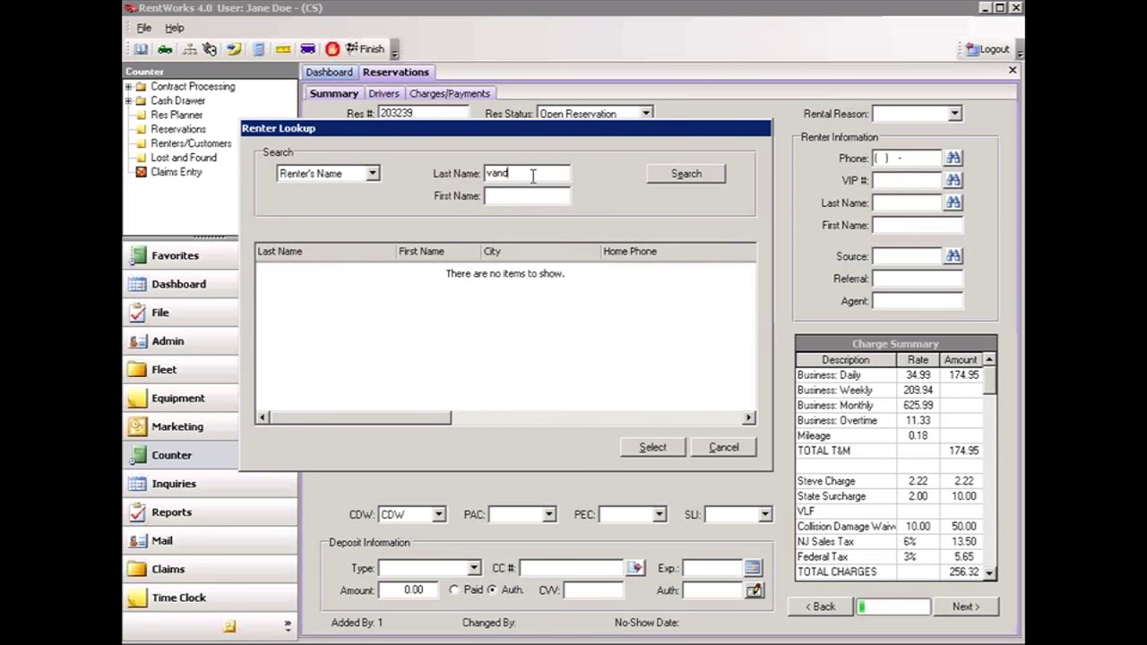
key("Tab")
left_click(670, 172)
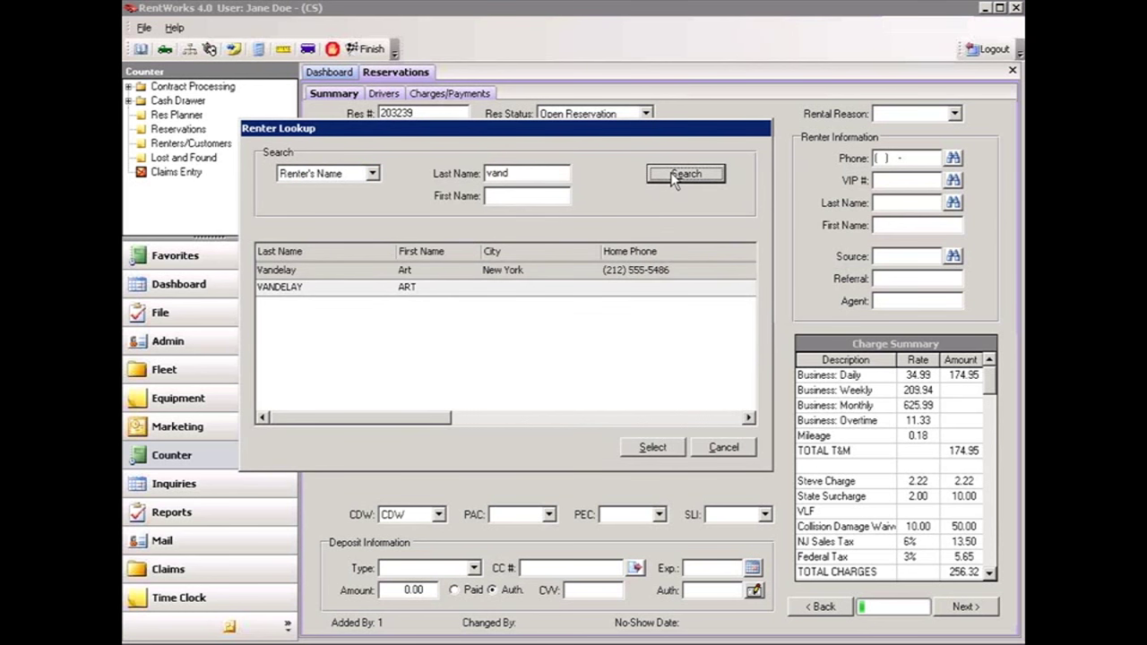
double_click(564, 269)
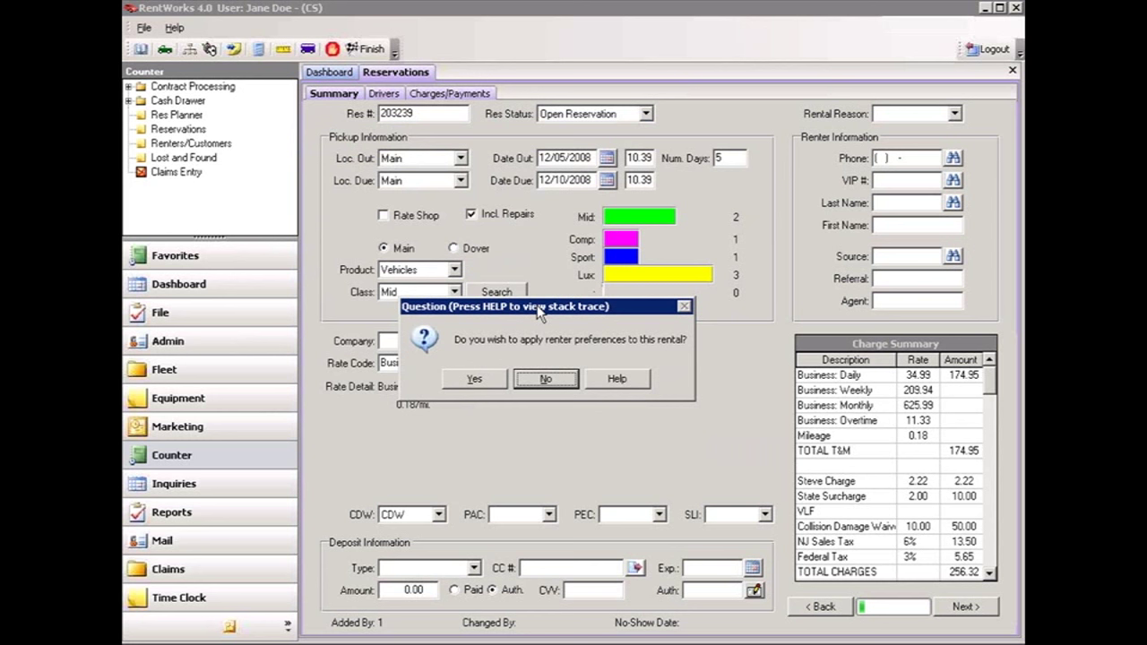
left_click(495, 383)
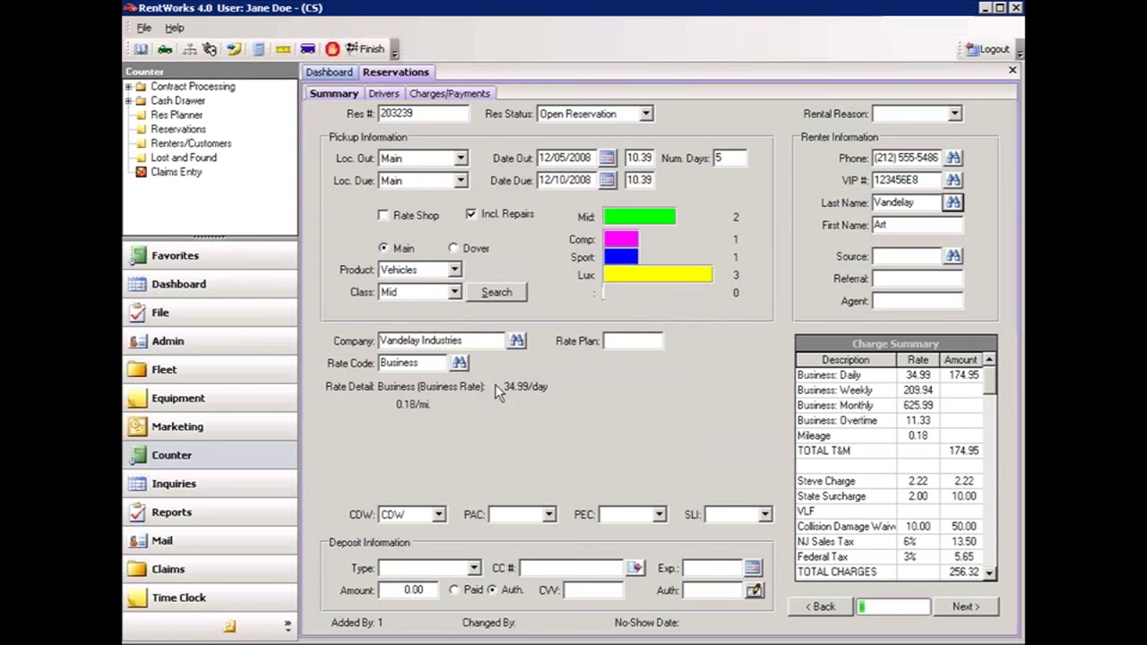
- Check the deposit payment types without choosing one, then view the reservation's drivers
left_click(475, 568)
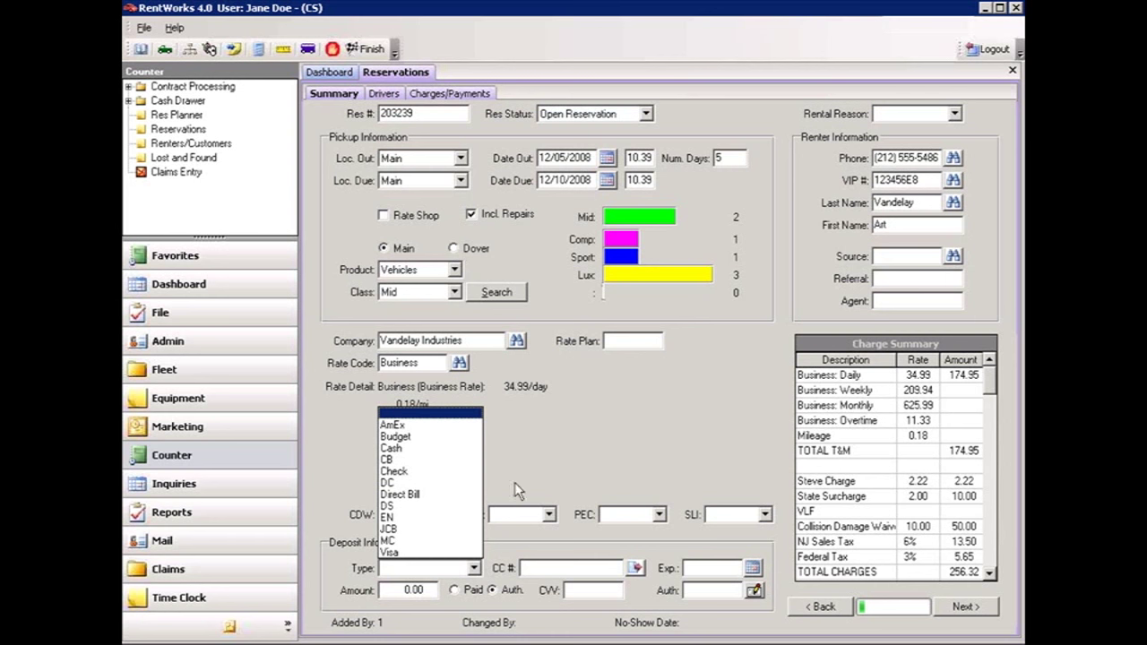
left_click(551, 430)
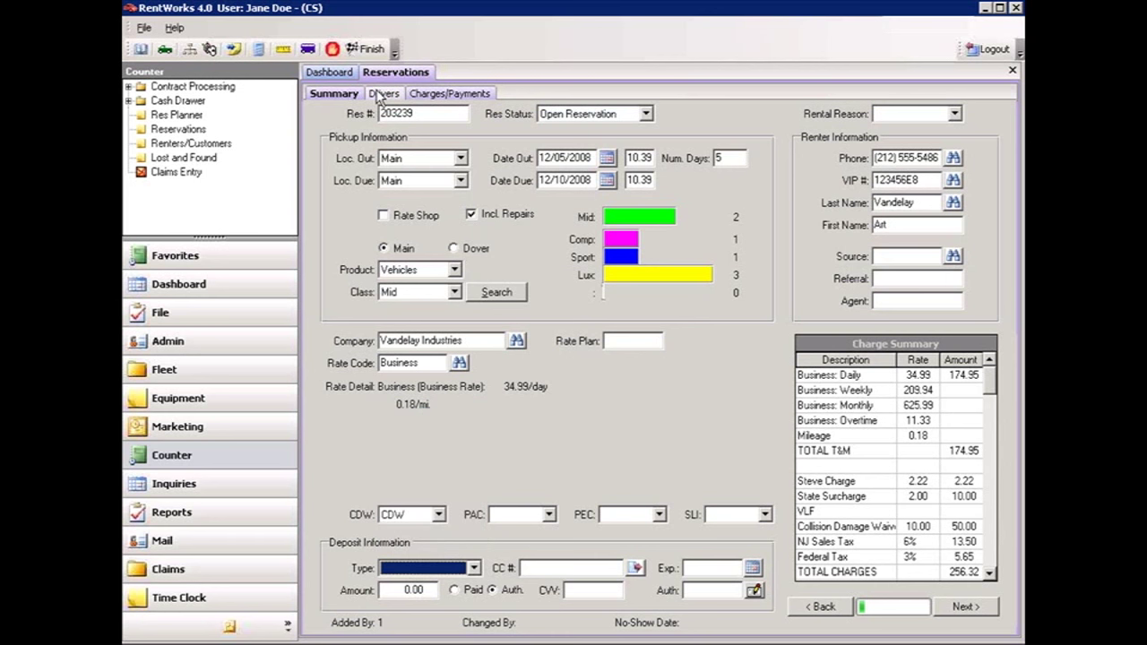
left_click(377, 95)
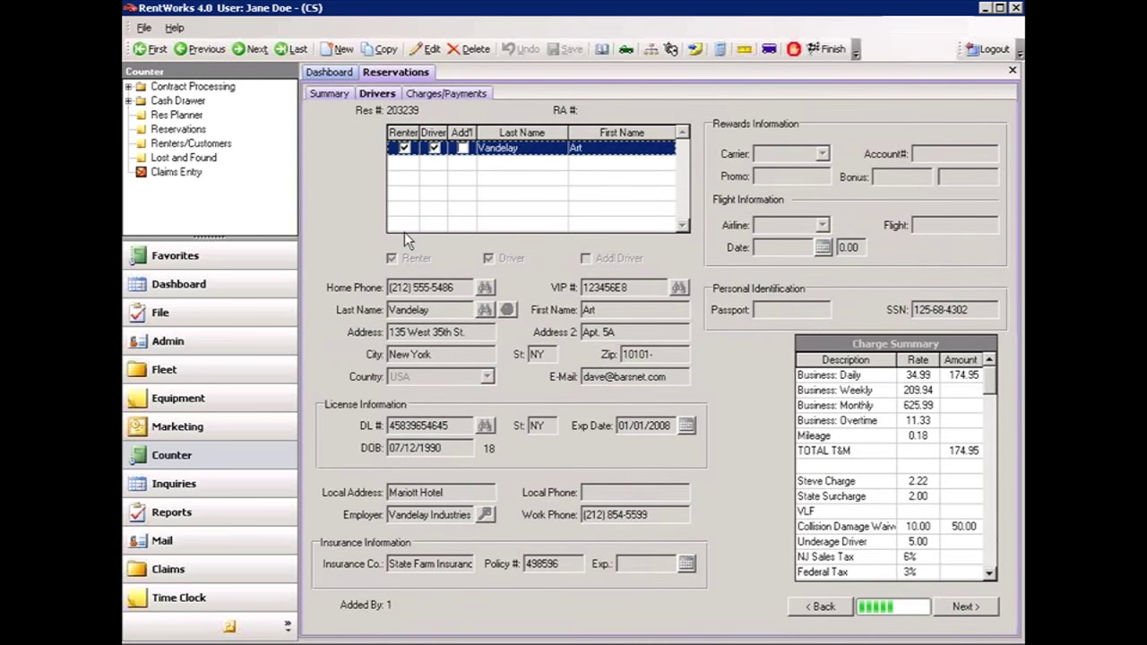
- Show the Charges/Payments breakdown with the 25.00 underage fee and 282.87 balance
left_click(454, 94)
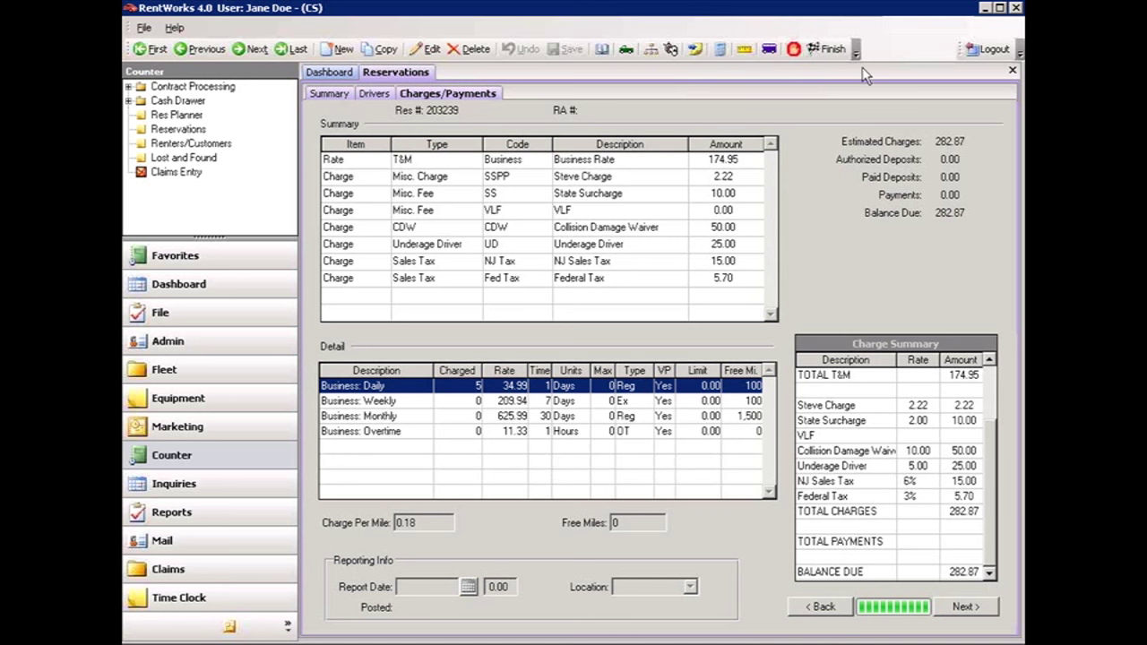
- Save the reservation without printing and find it by the renter's last name
left_click(828, 49)
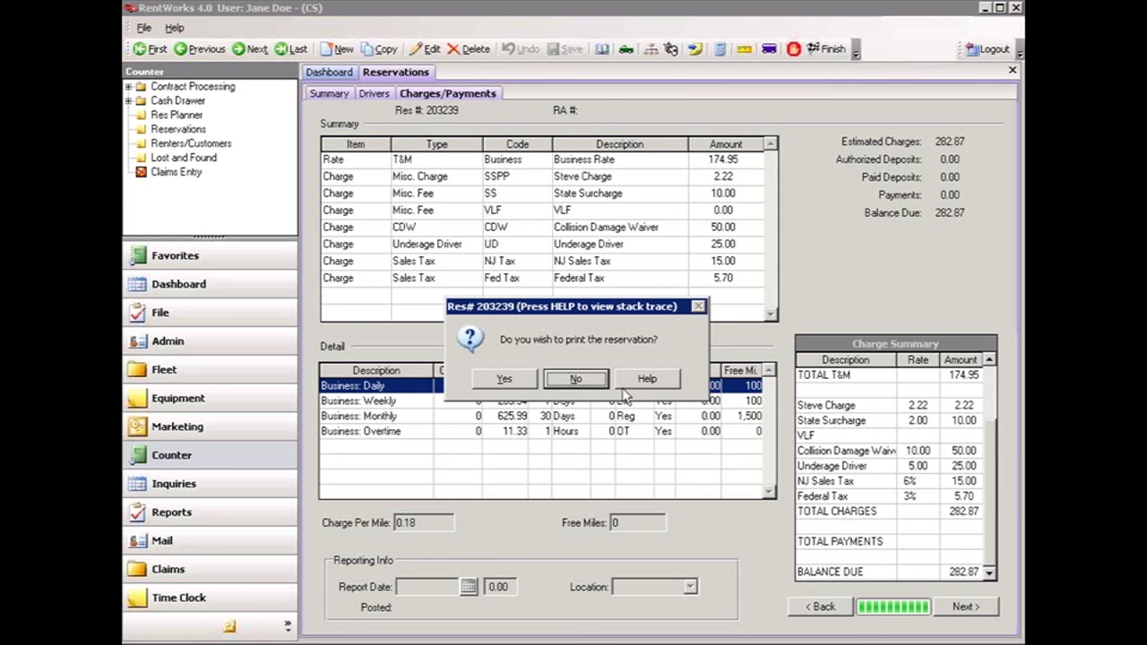
left_click(560, 383)
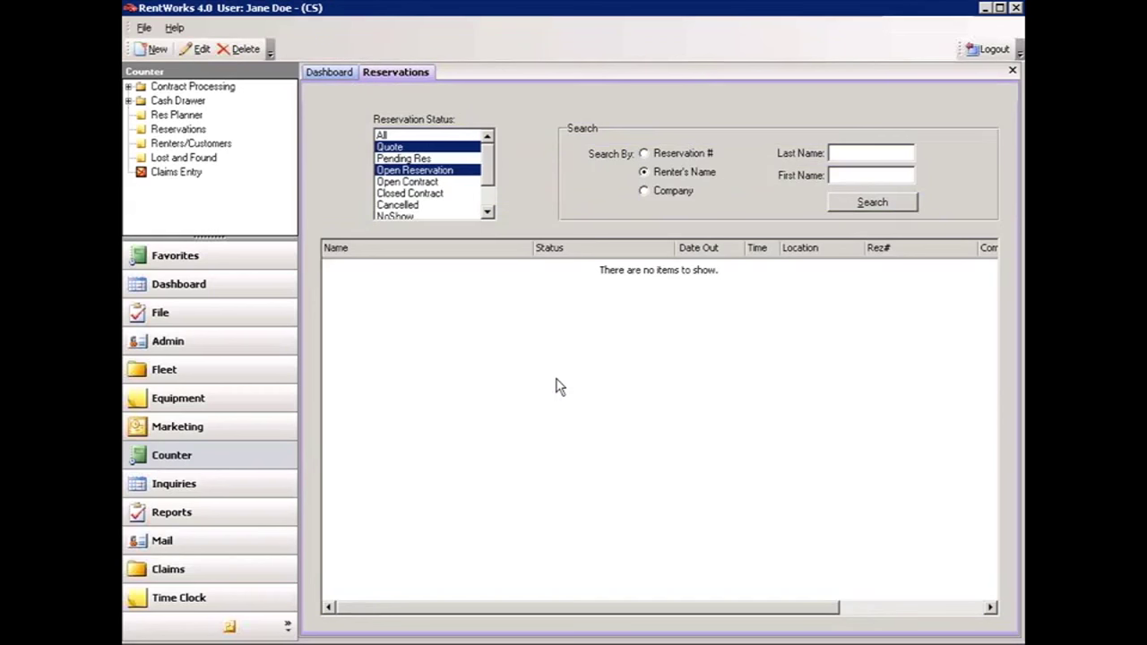
left_click(837, 152)
type("vand")
left_click(852, 203)
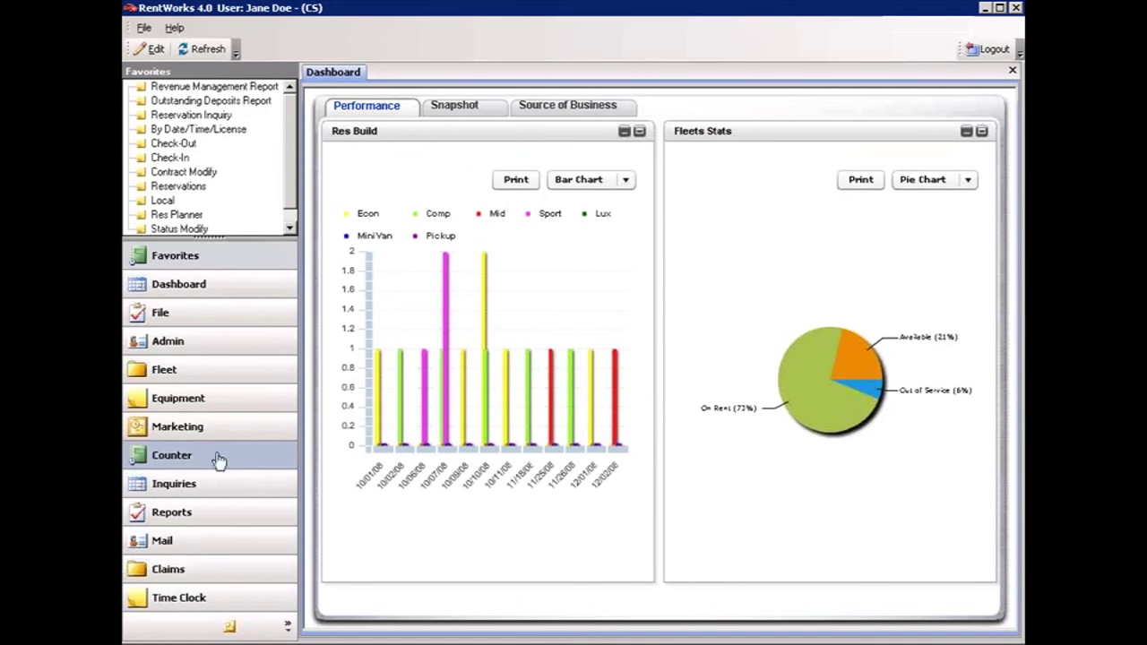
- Load the Res Planner chart of December 2008 bookings for Mid-class units at Main
left_click(181, 459)
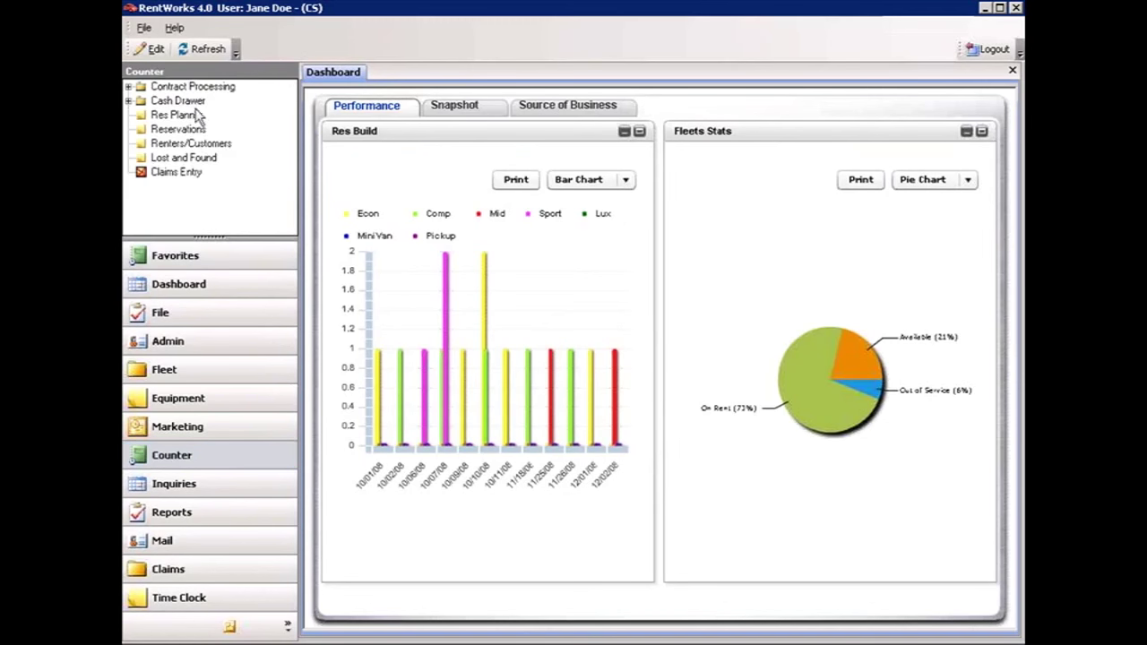
left_click(180, 117)
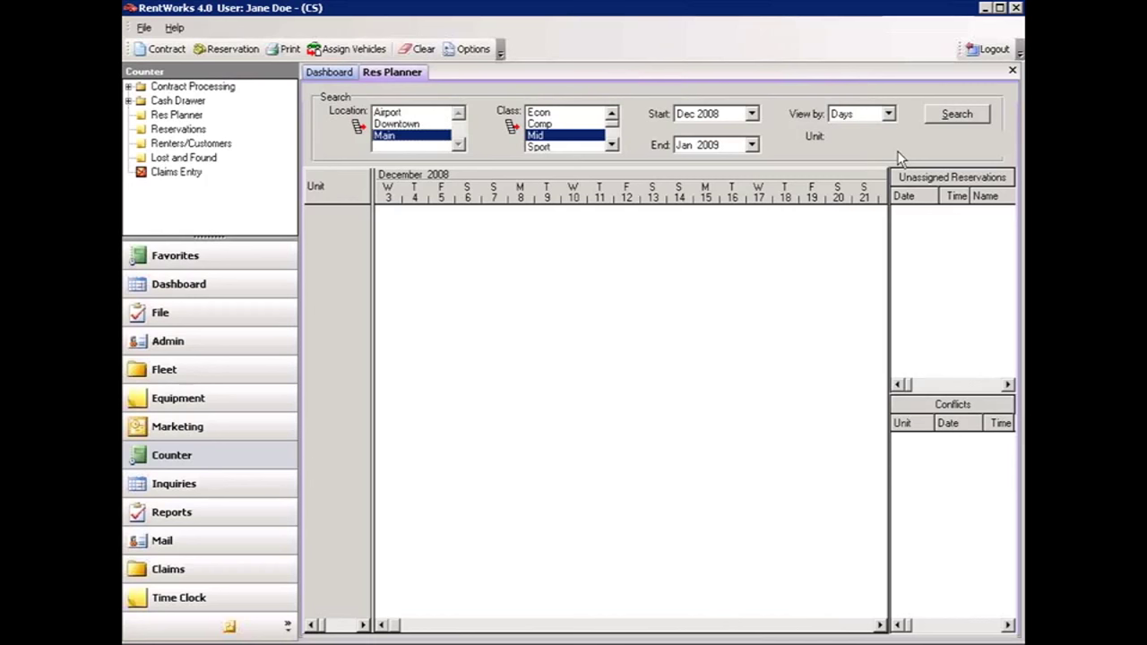
left_click(394, 124)
left_click(394, 135)
left_click(556, 125)
left_click(557, 135)
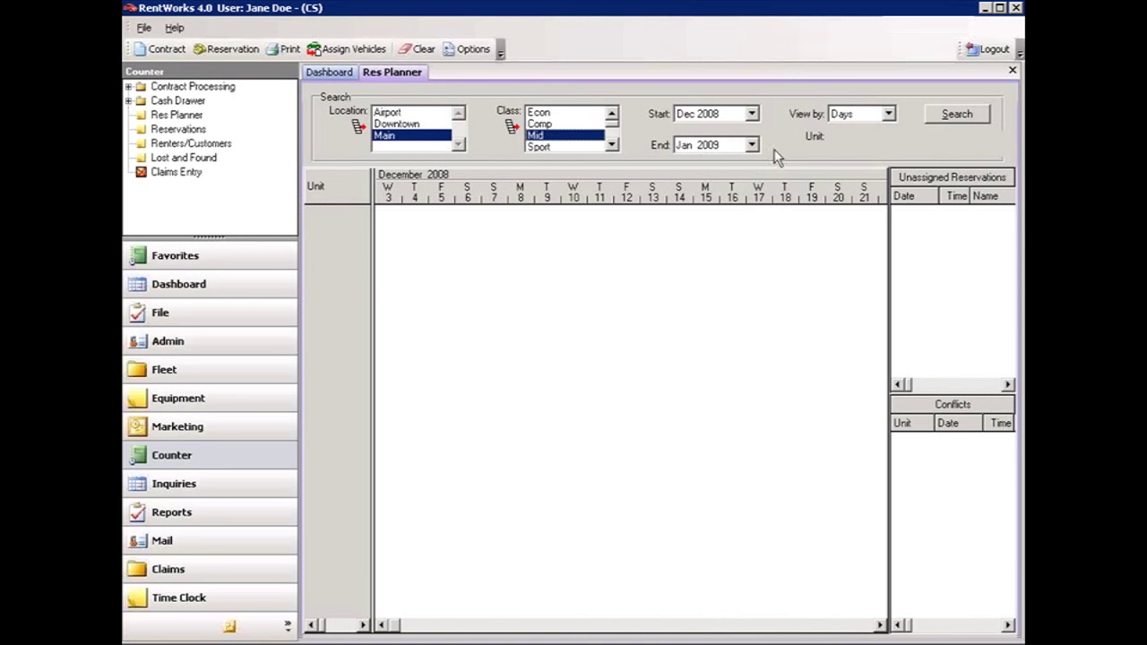
left_click(967, 118)
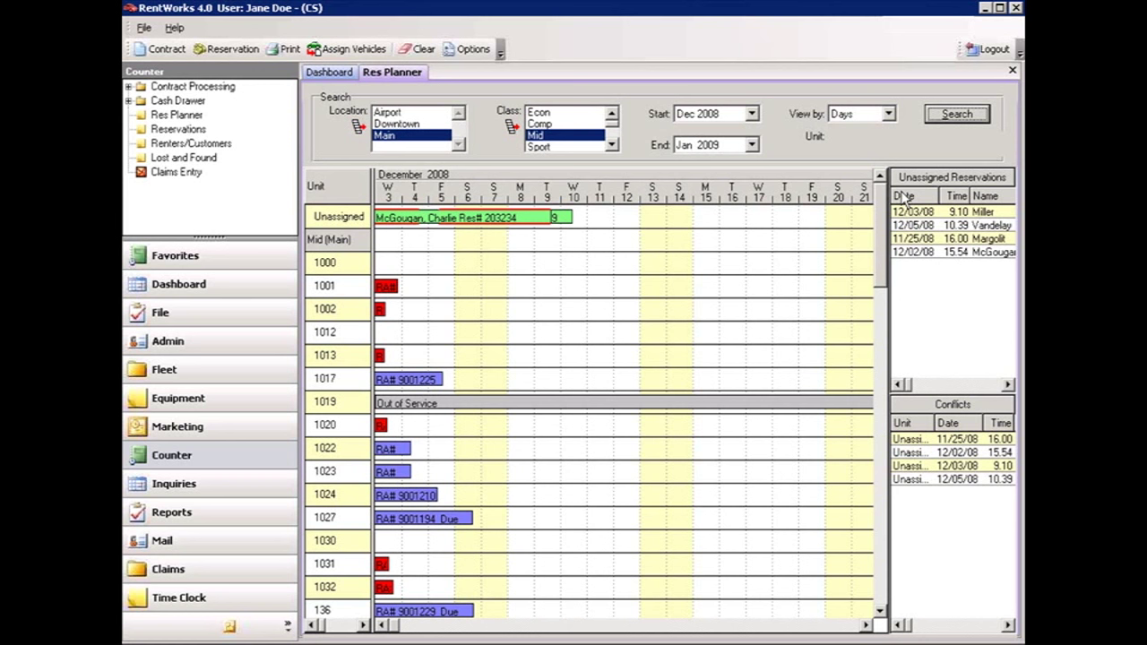
mouse_move(882, 208)
left_mouse_down()
mouse_move(882, 359)
mouse_move(886, 226)
left_mouse_up()
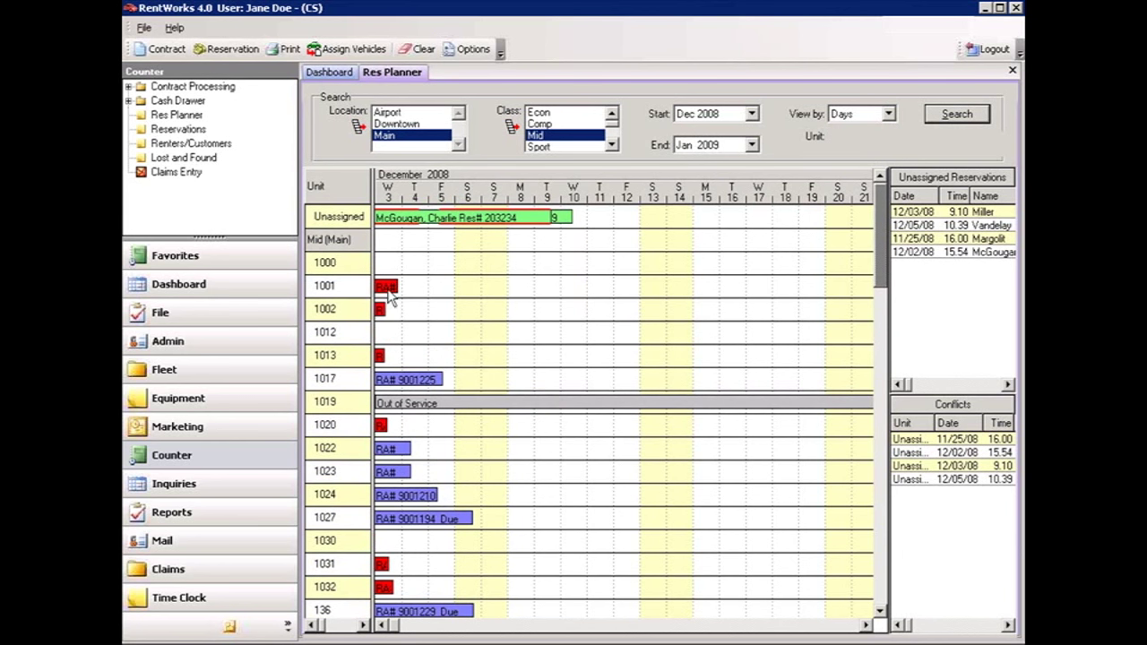
left_click(387, 287)
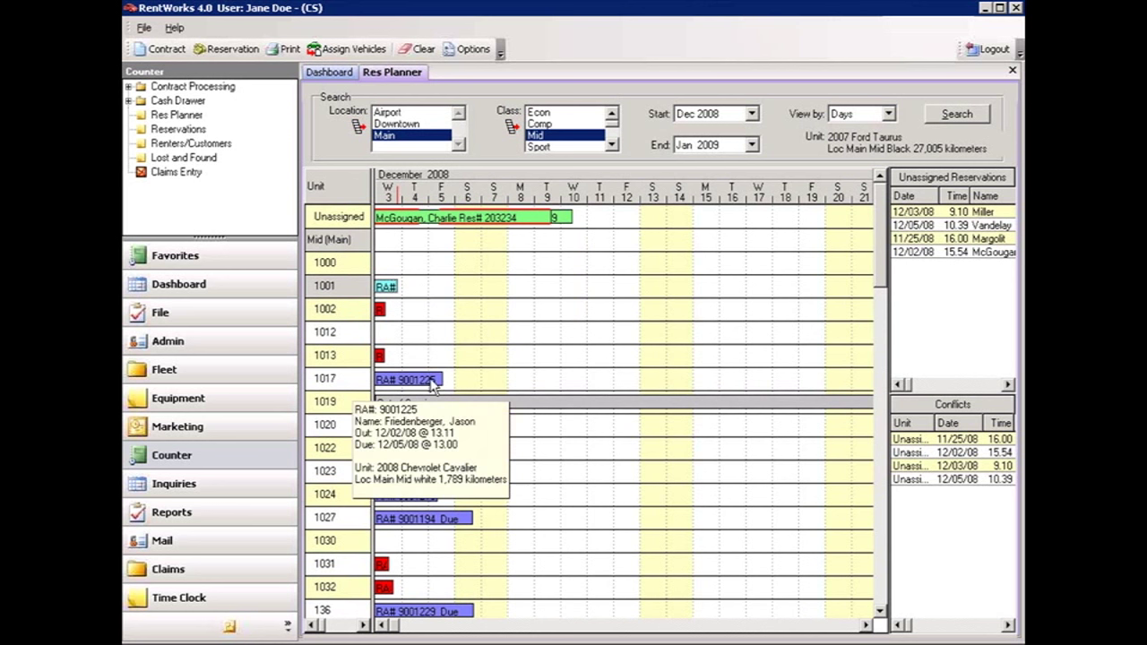
left_click(432, 382)
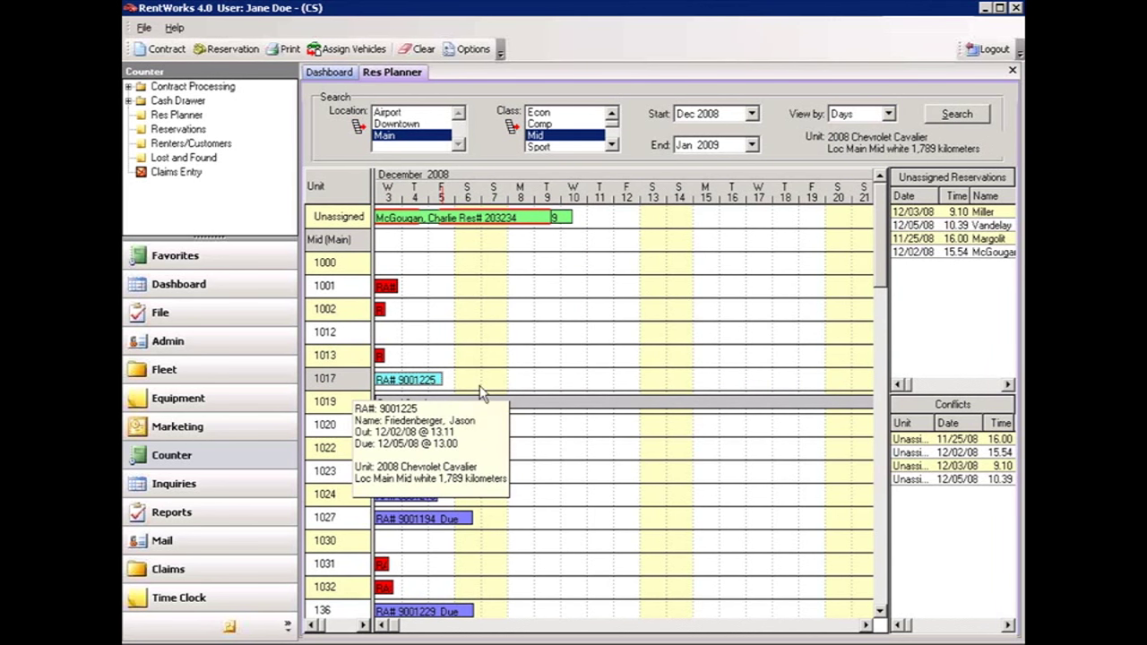
left_click(556, 409)
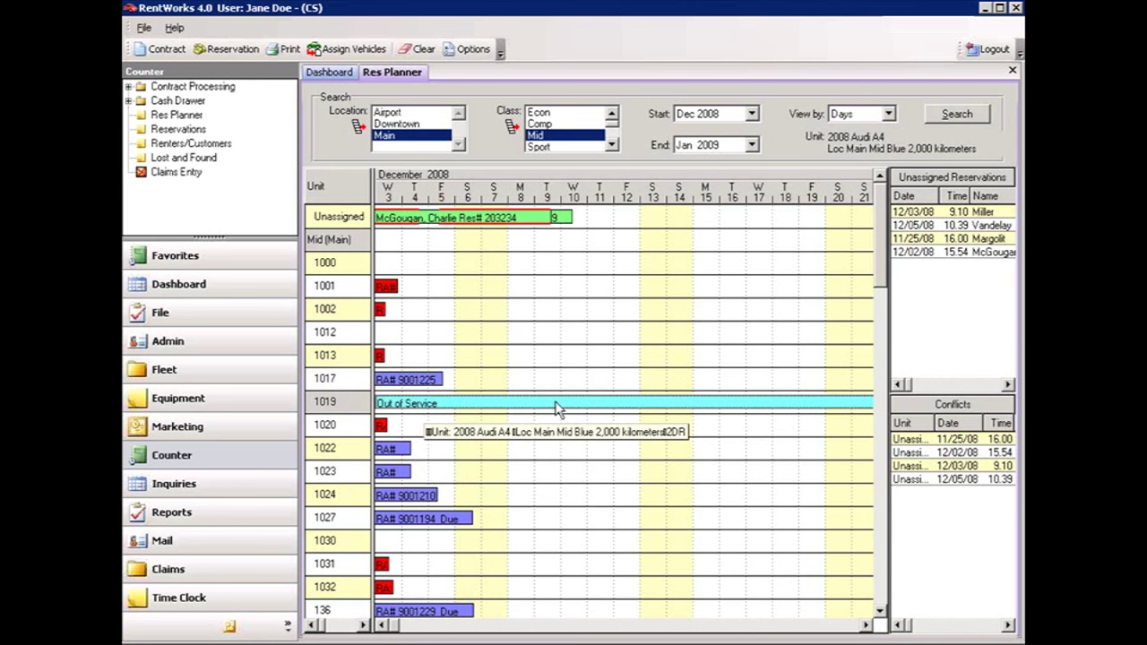
left_click(515, 217)
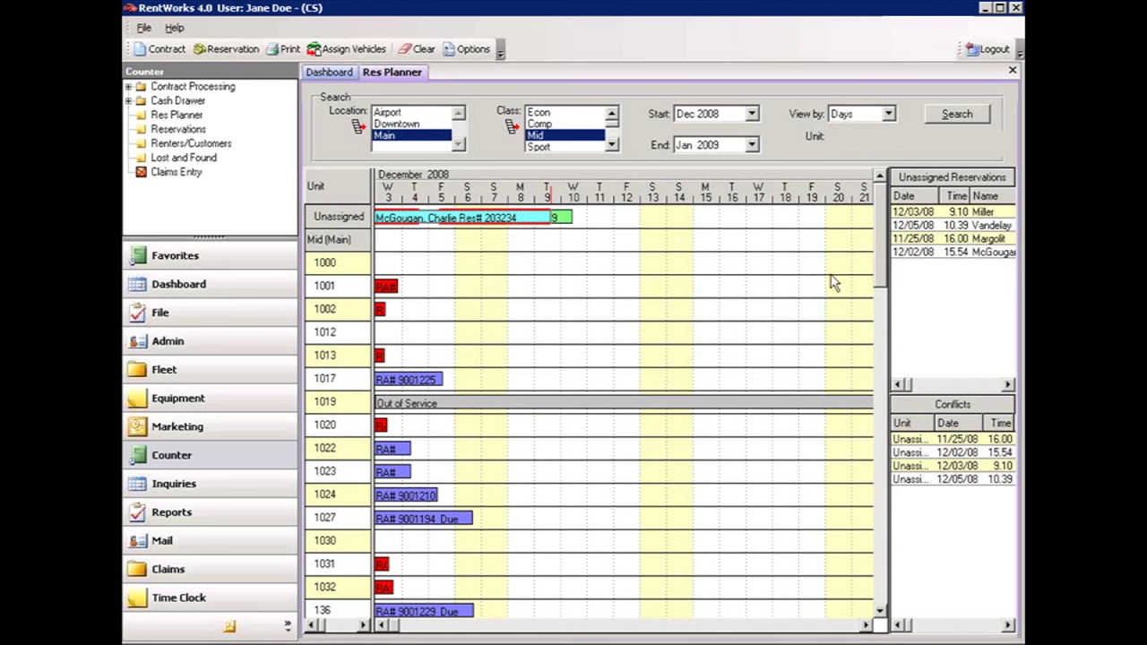
- Drag the 12/05/08 unassigned reservation onto unit 1012 and open reservation 203239's details
left_click(947, 226)
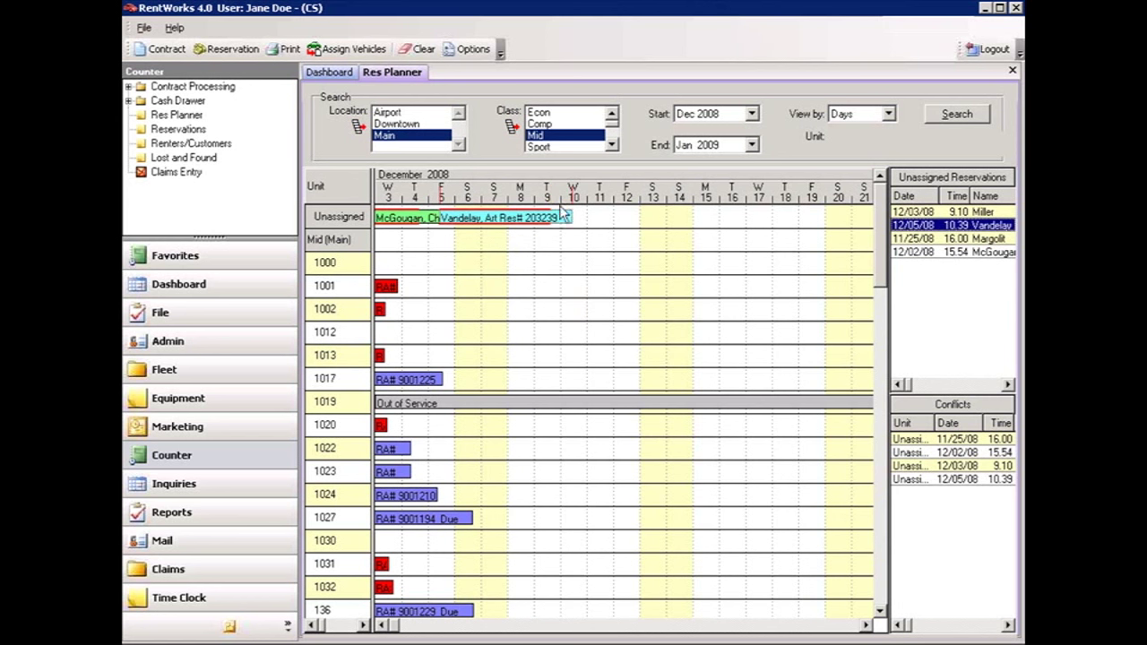
mouse_move(498, 223)
left_click_drag(498, 222, 489, 334)
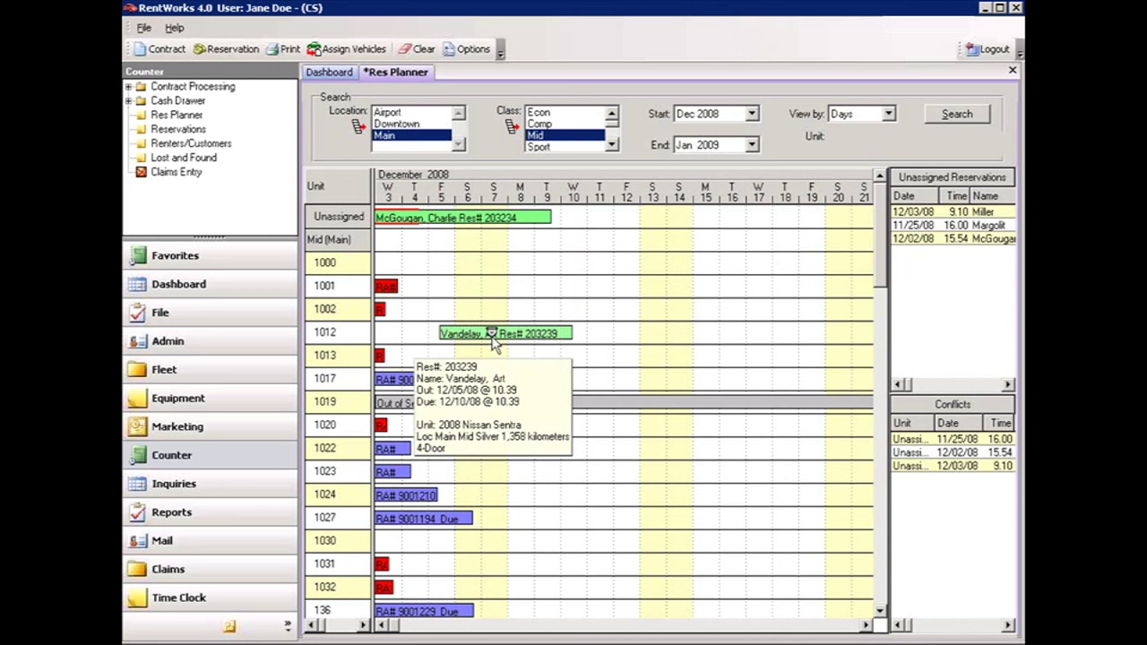
left_click_drag(493, 343, 484, 337)
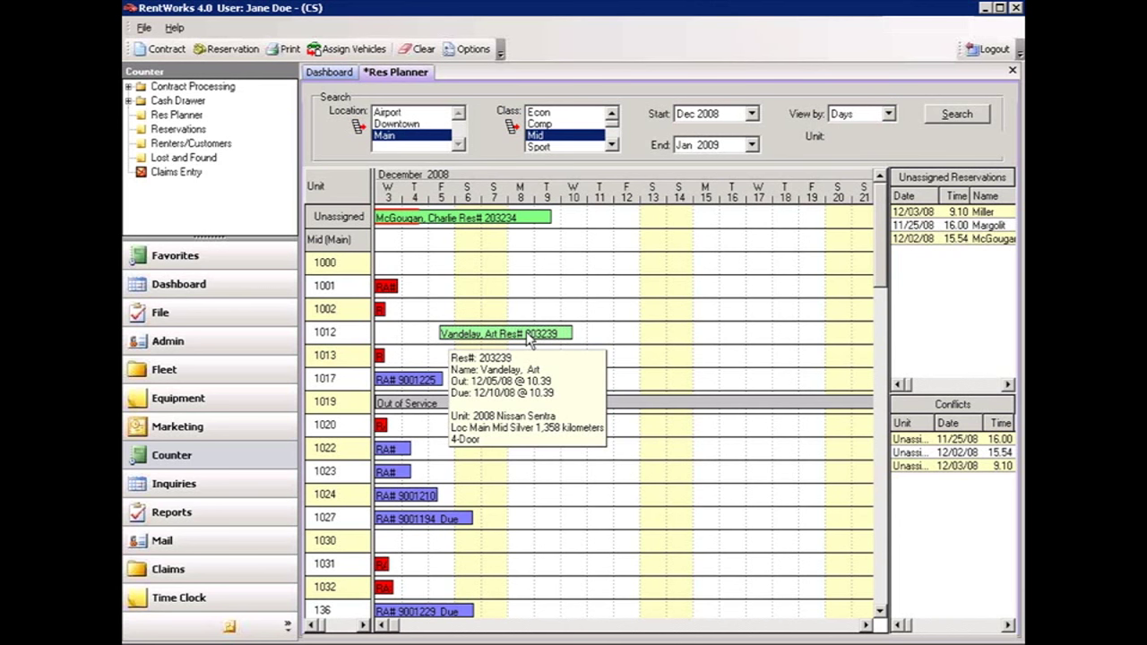
double_click(527, 335)
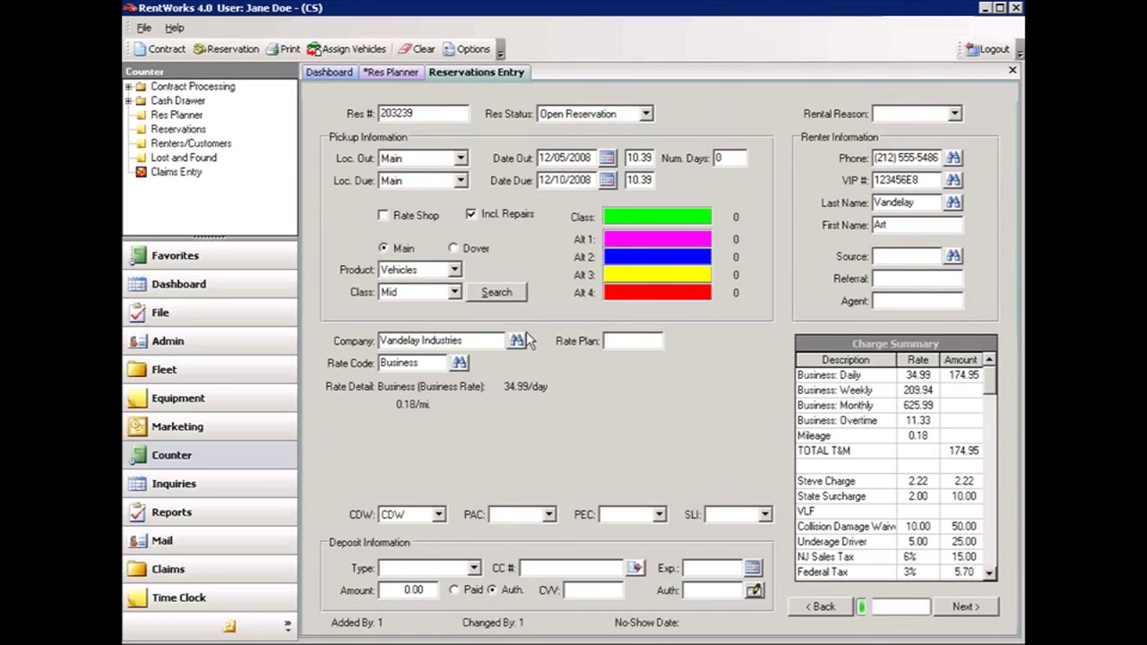
left_click(1012, 72)
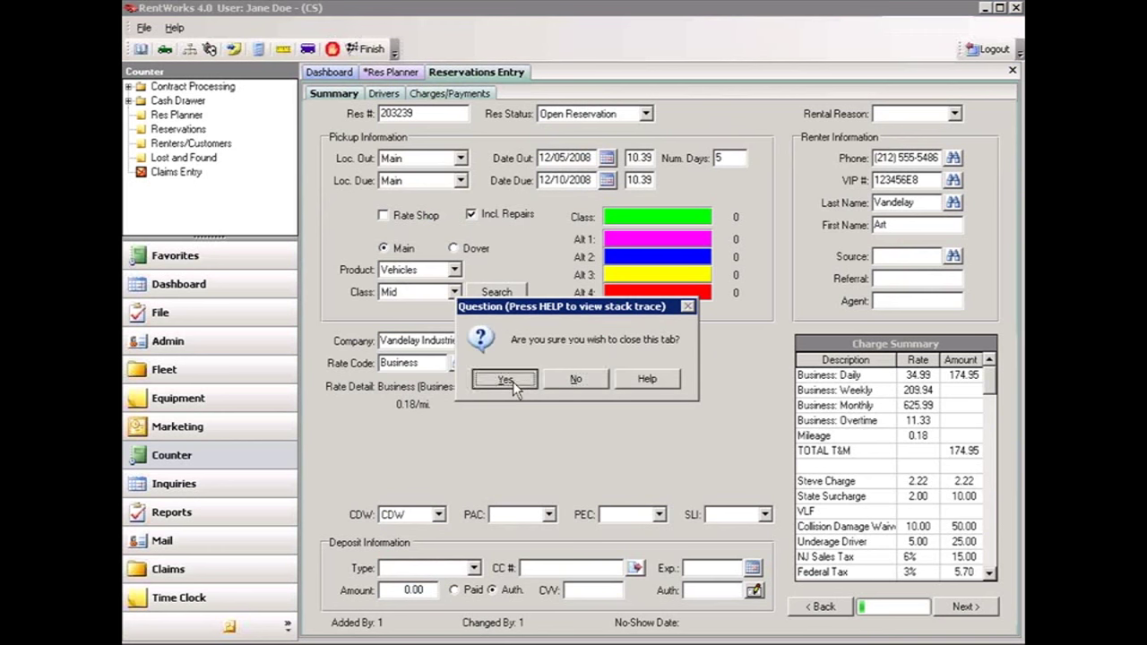
left_click(512, 382)
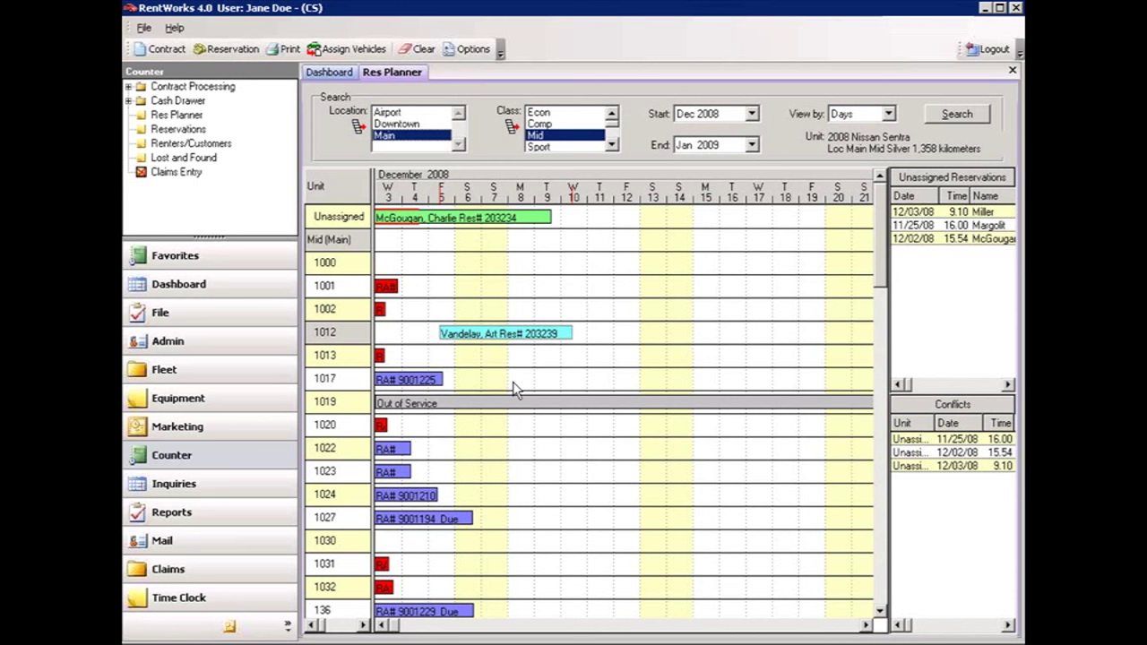
left_click(330, 264)
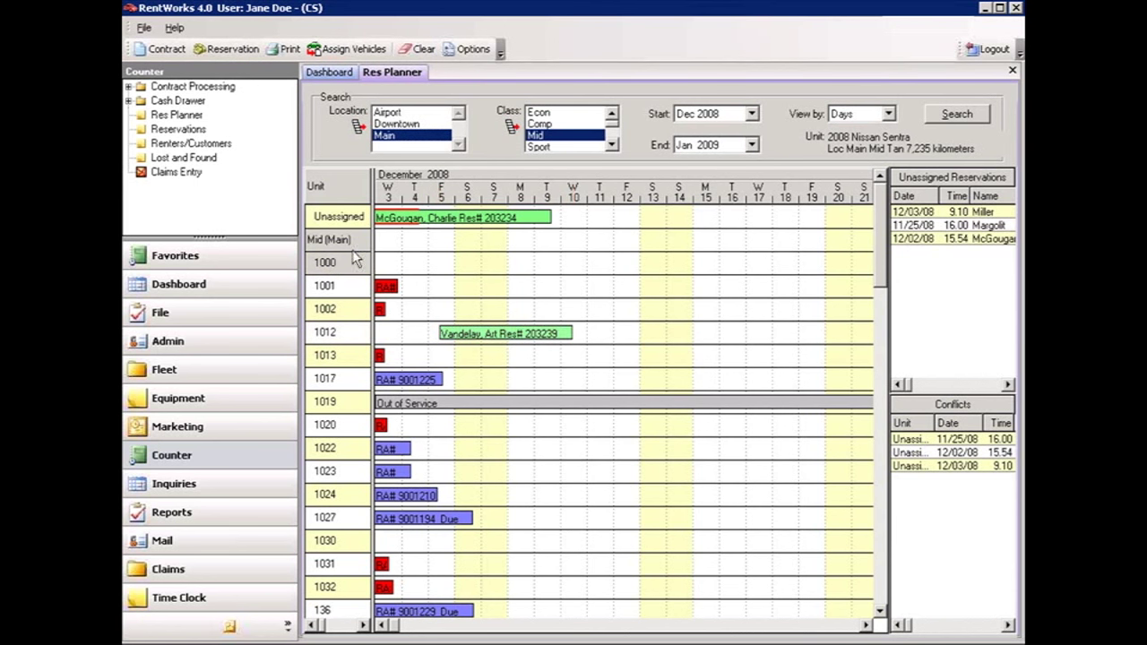
left_click_drag(974, 149, 805, 134)
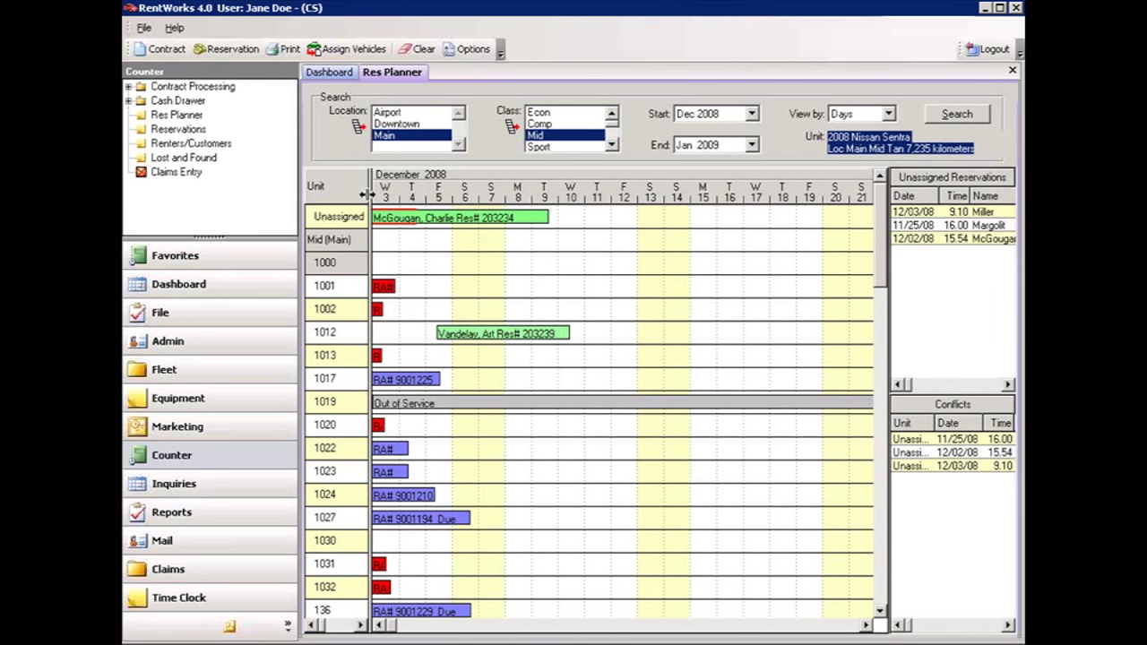
left_click_drag(408, 191, 576, 189)
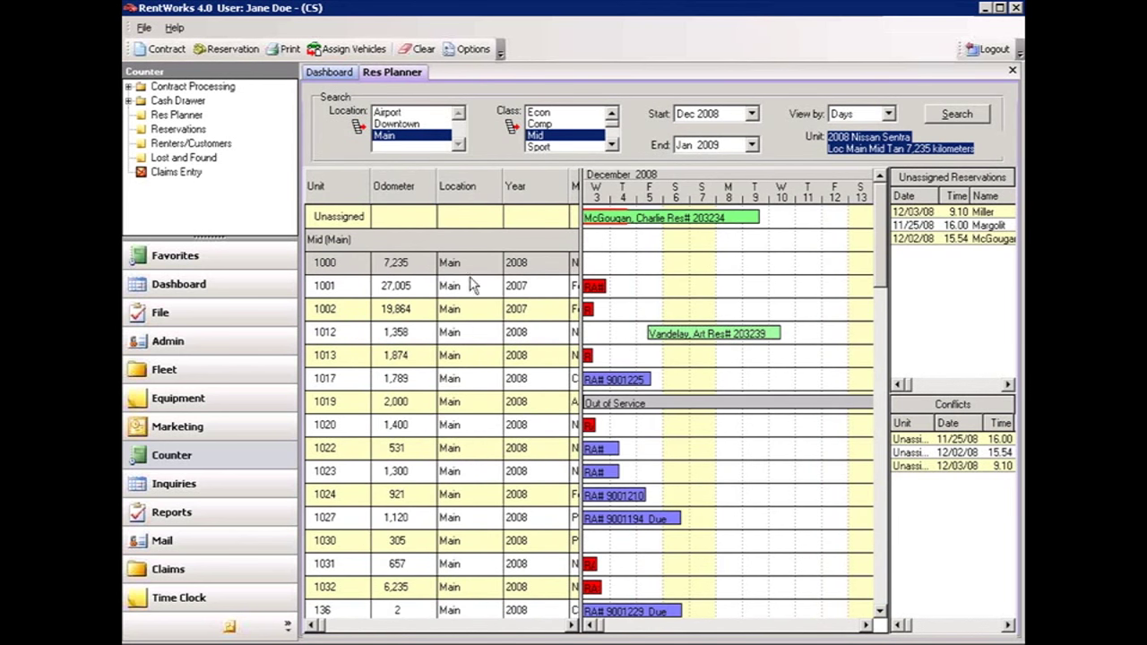
left_click(570, 626)
left_click(570, 625)
left_click(571, 625)
left_click_drag(577, 231, 349, 246)
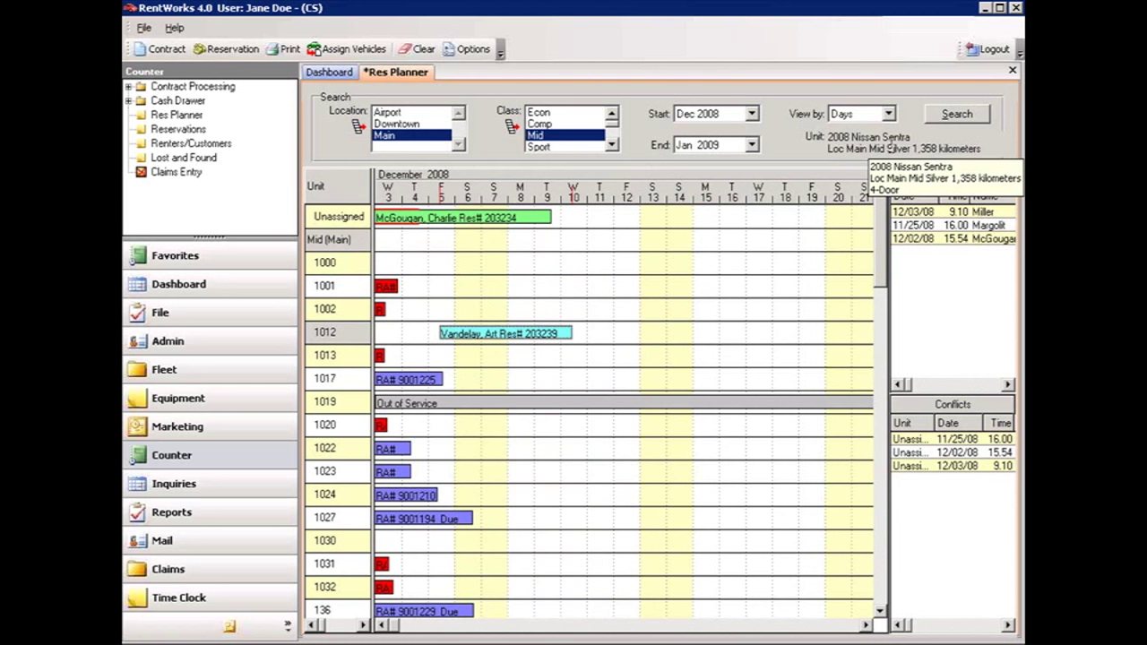
- Auto-assign the leftover reservations to units 1000 and 1030, then close the planner confirming both saves
left_click(358, 52)
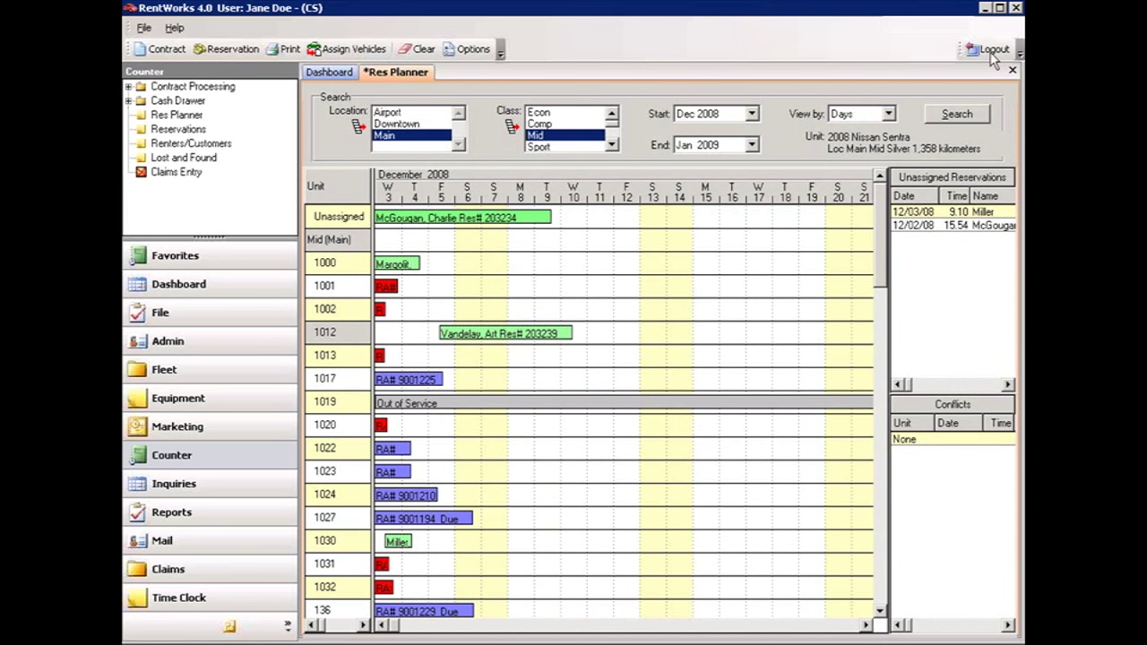
left_click(1013, 72)
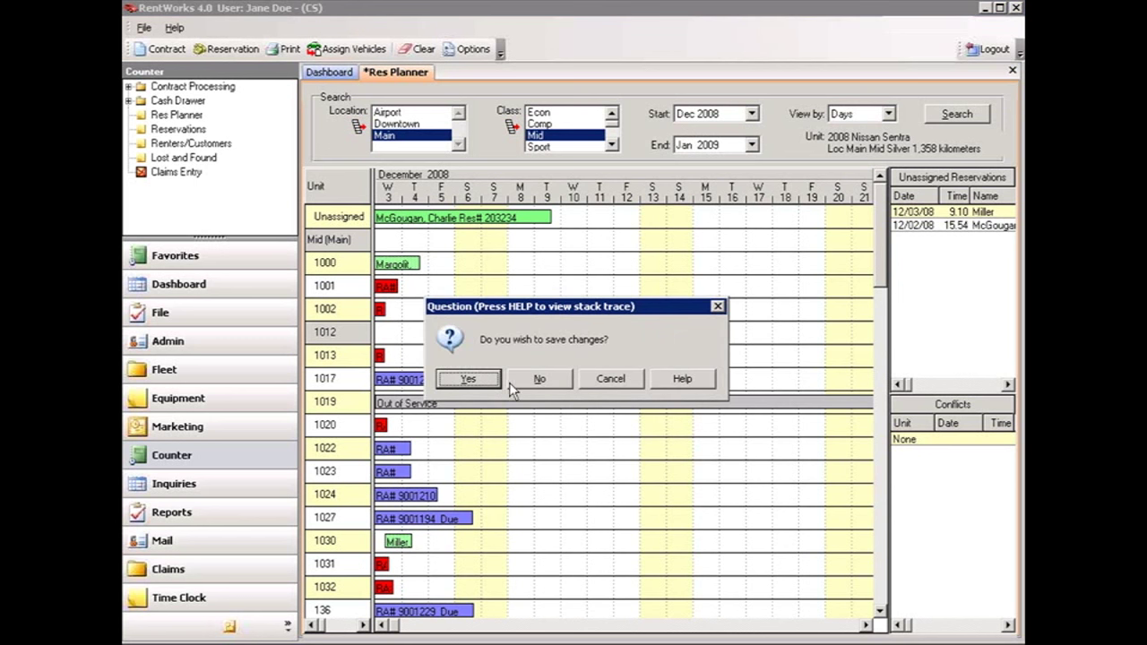
left_click(468, 379)
left_click(482, 380)
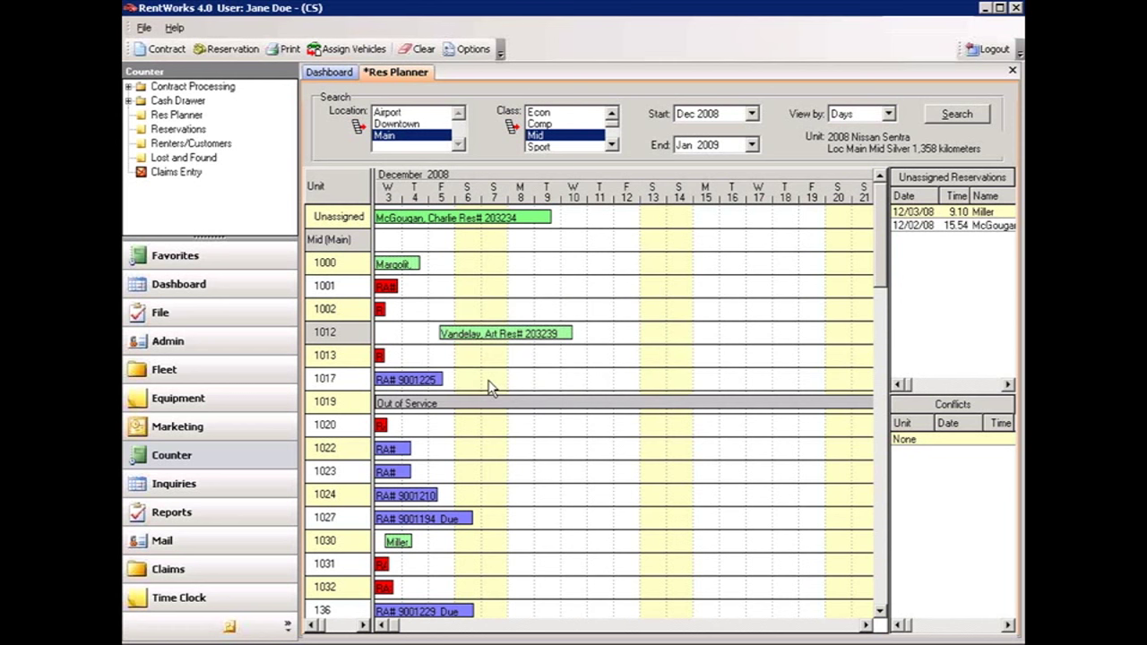
double_click(183, 118)
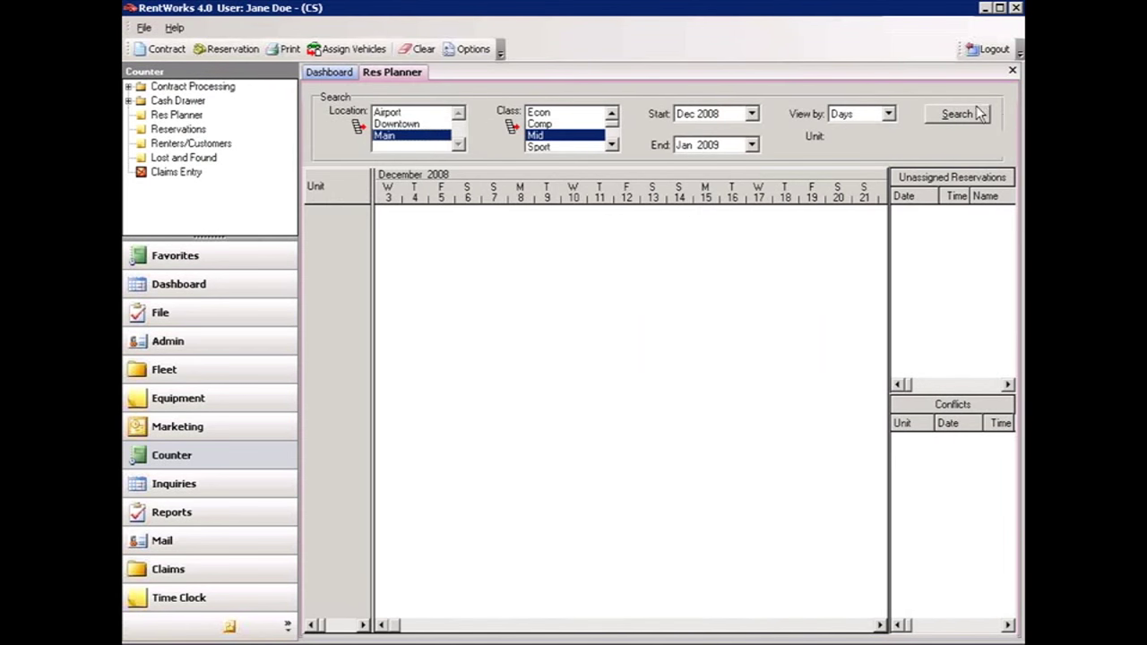
left_click(956, 114)
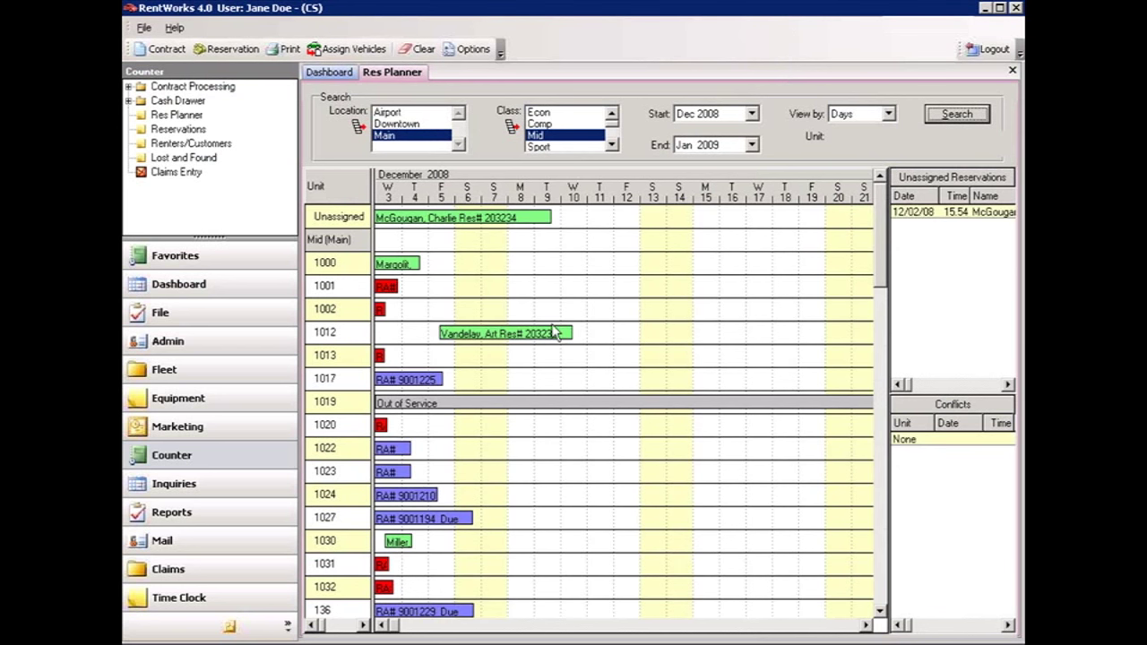
left_click(532, 337)
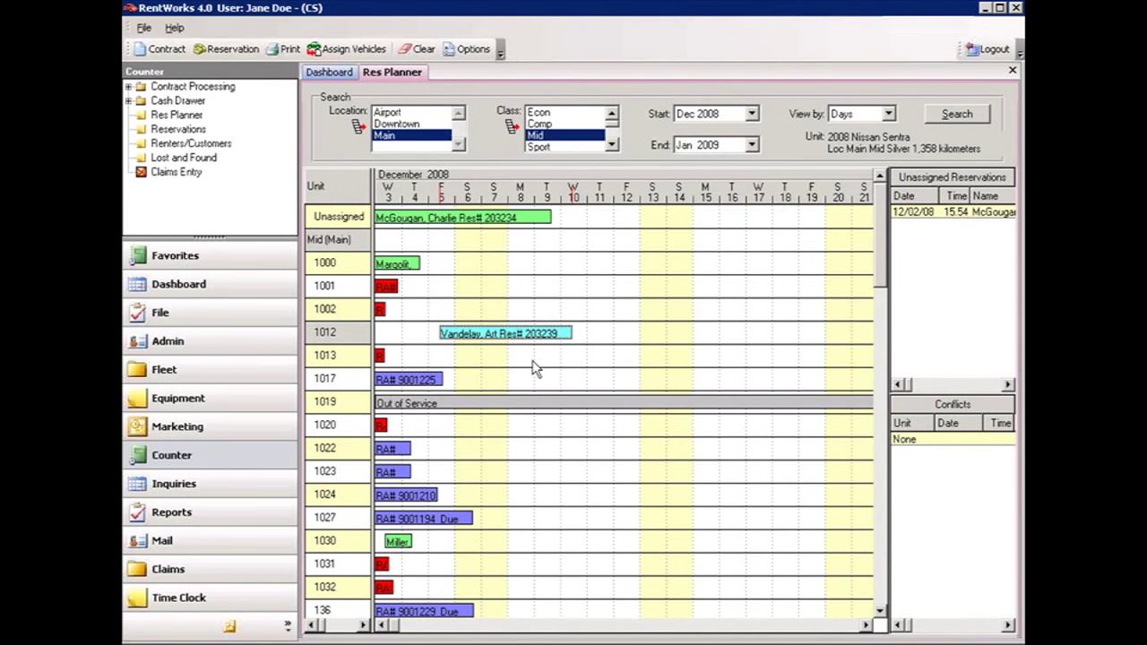
left_click(752, 114)
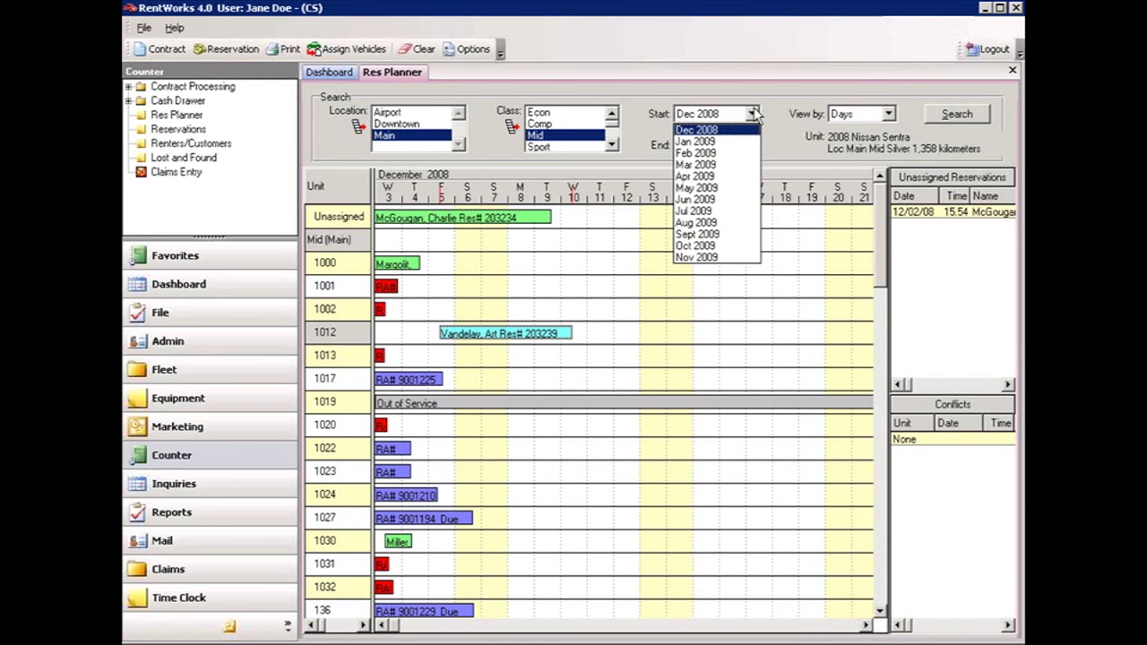
left_click(726, 257)
left_click(751, 145)
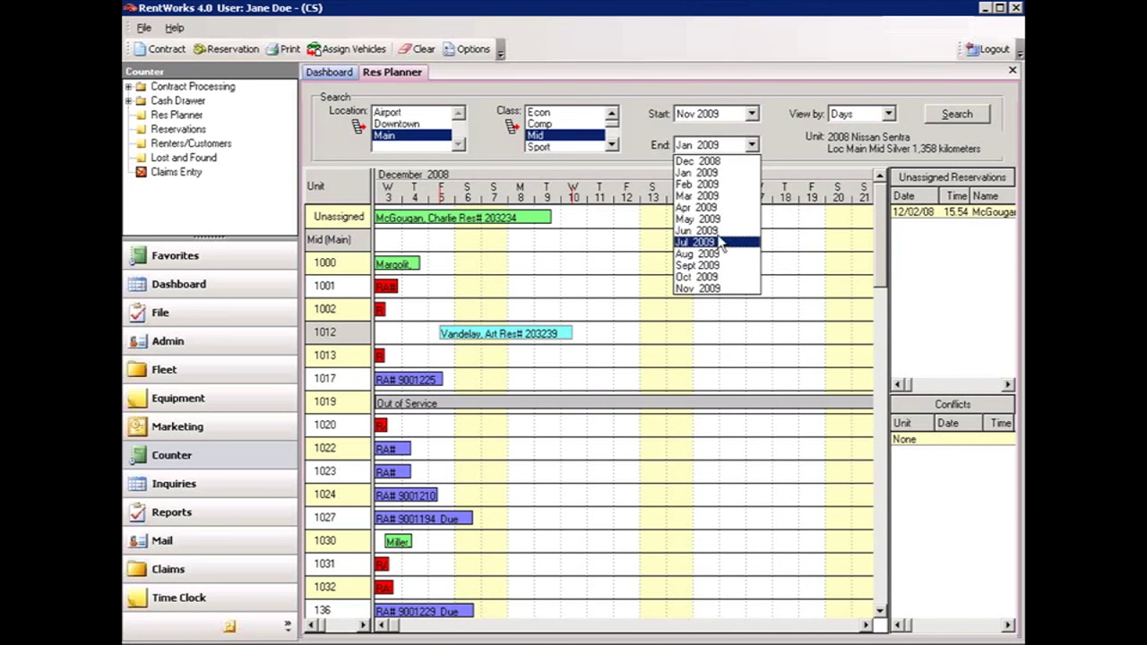
left_click(722, 289)
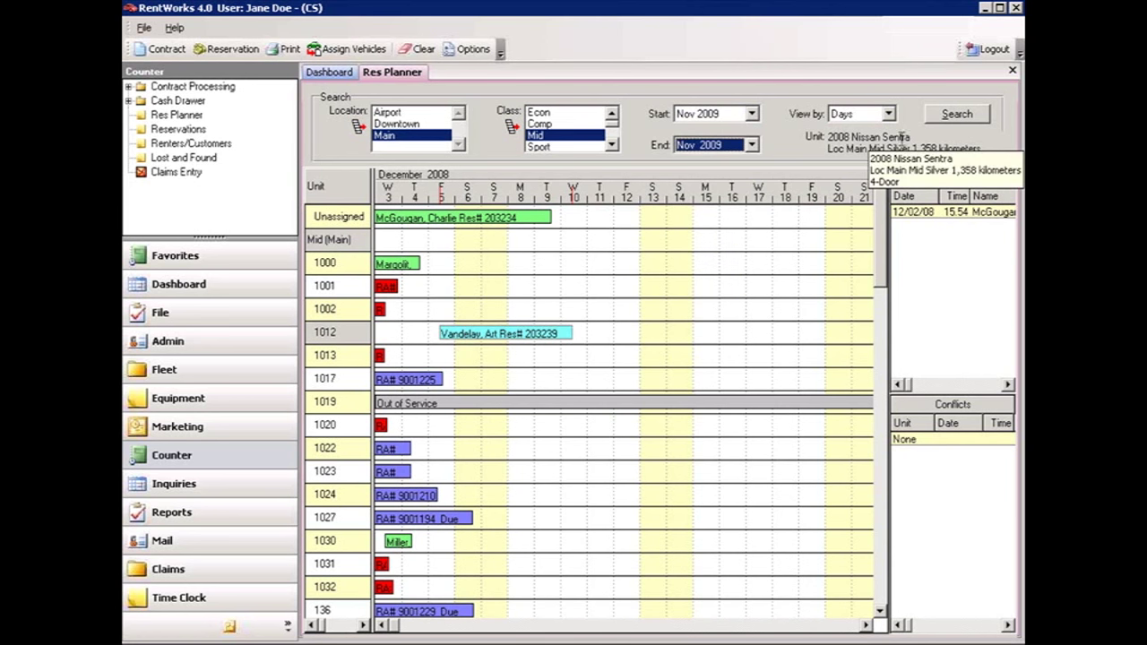
left_click(951, 120)
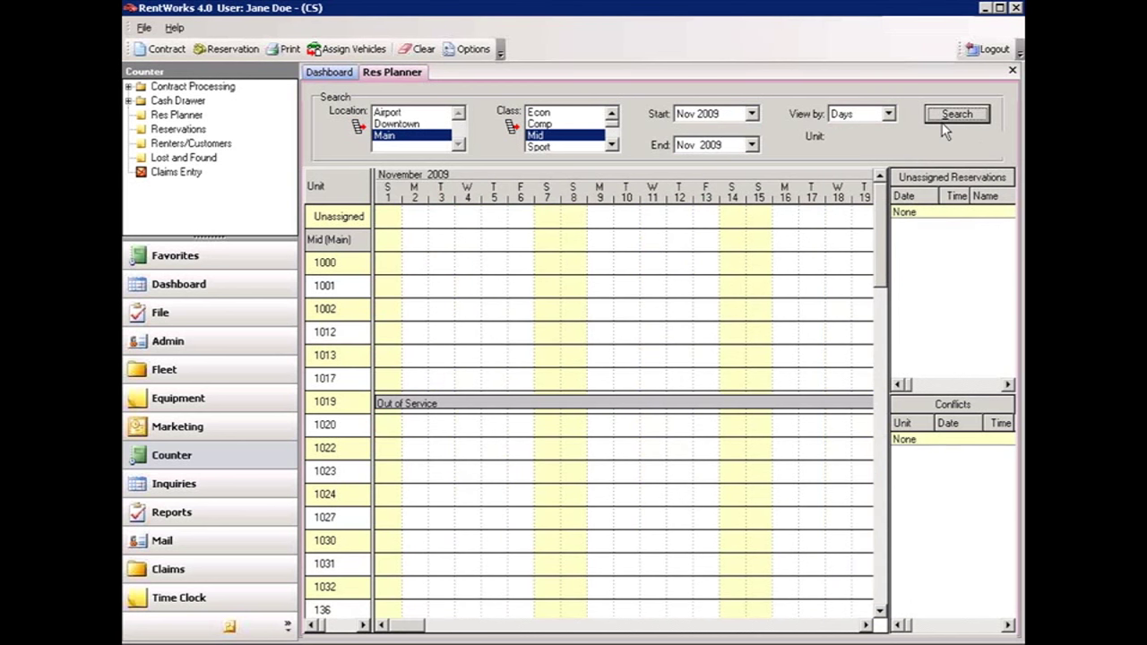
left_click(753, 113)
left_click(754, 113)
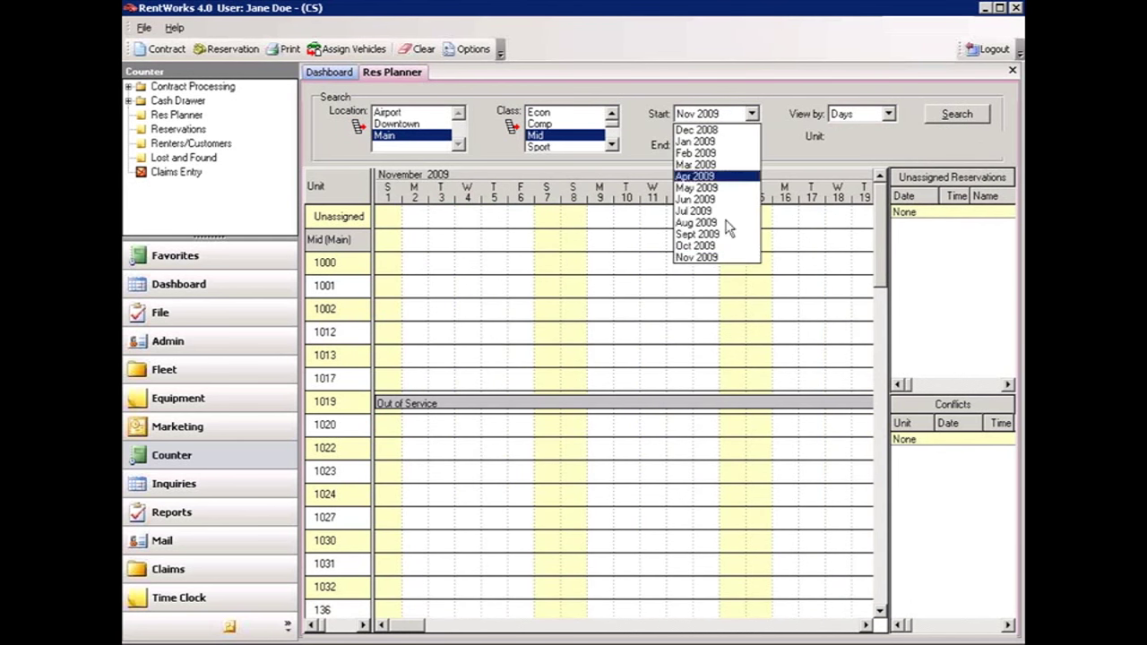
left_click(735, 130)
left_click(751, 145)
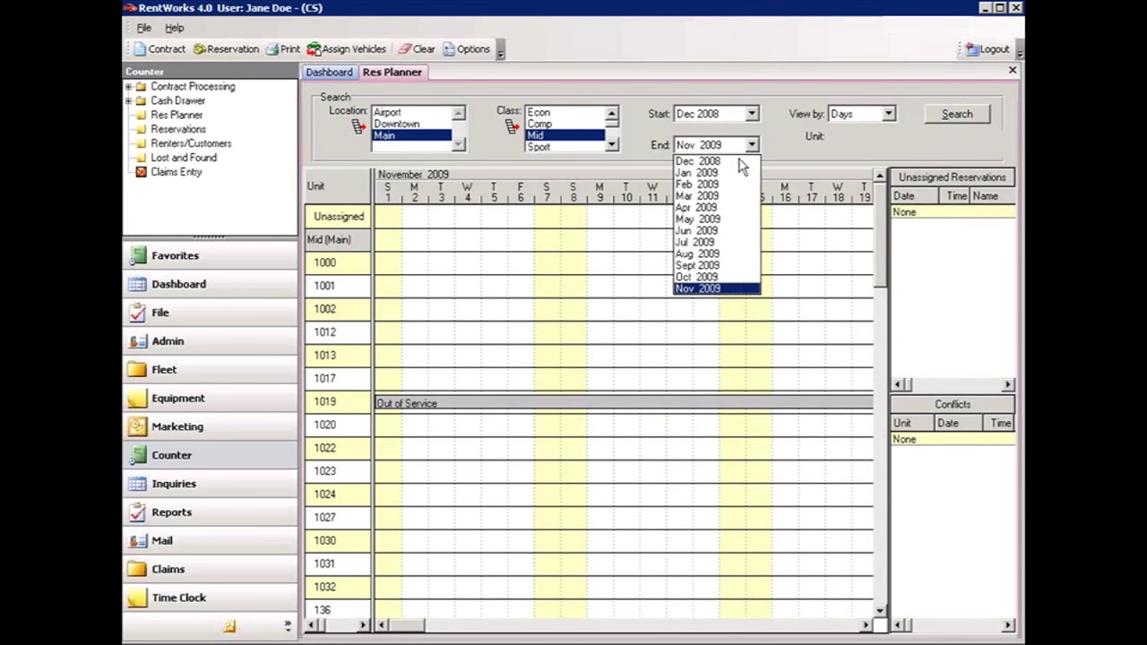
left_click(740, 159)
left_click(889, 113)
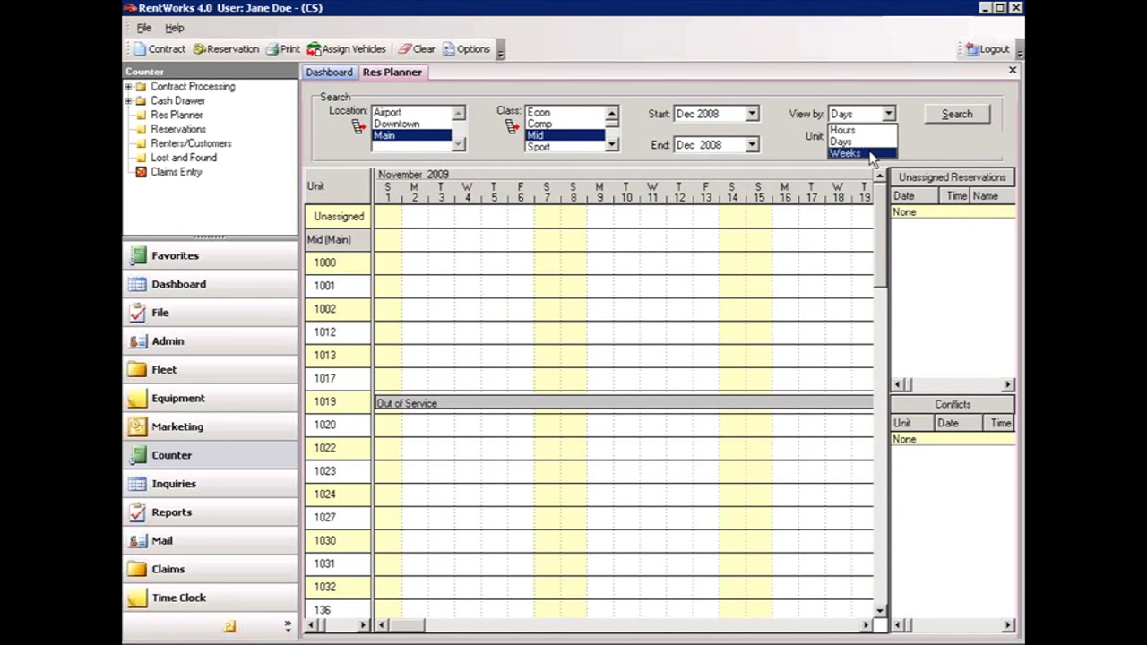
left_click(855, 141)
left_click(953, 121)
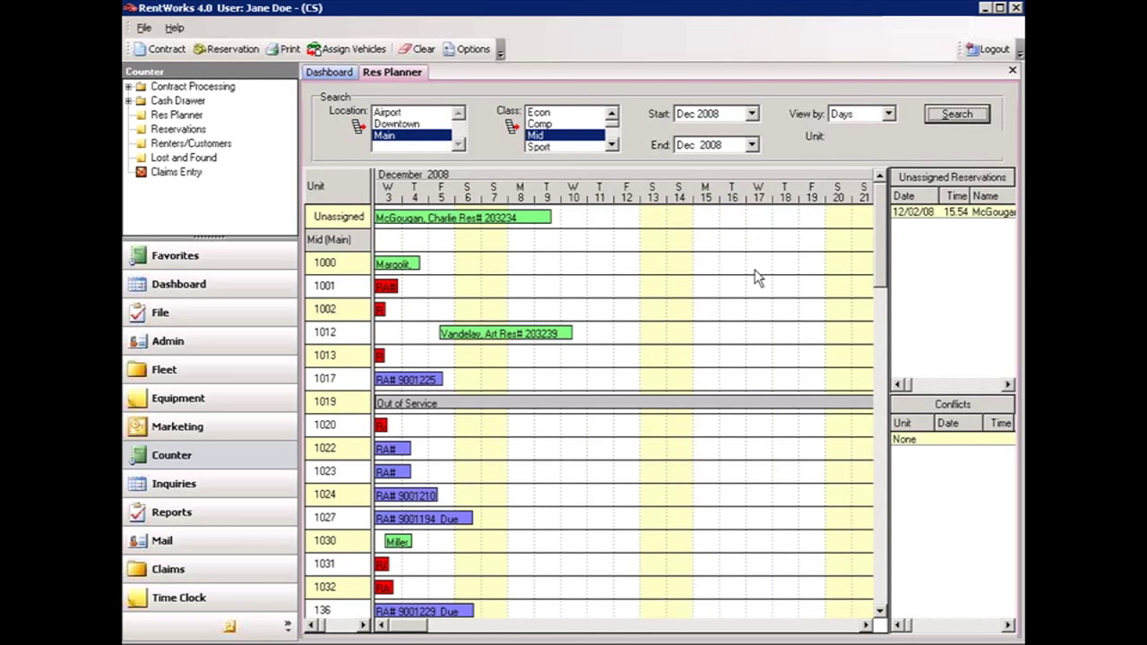
left_click(888, 114)
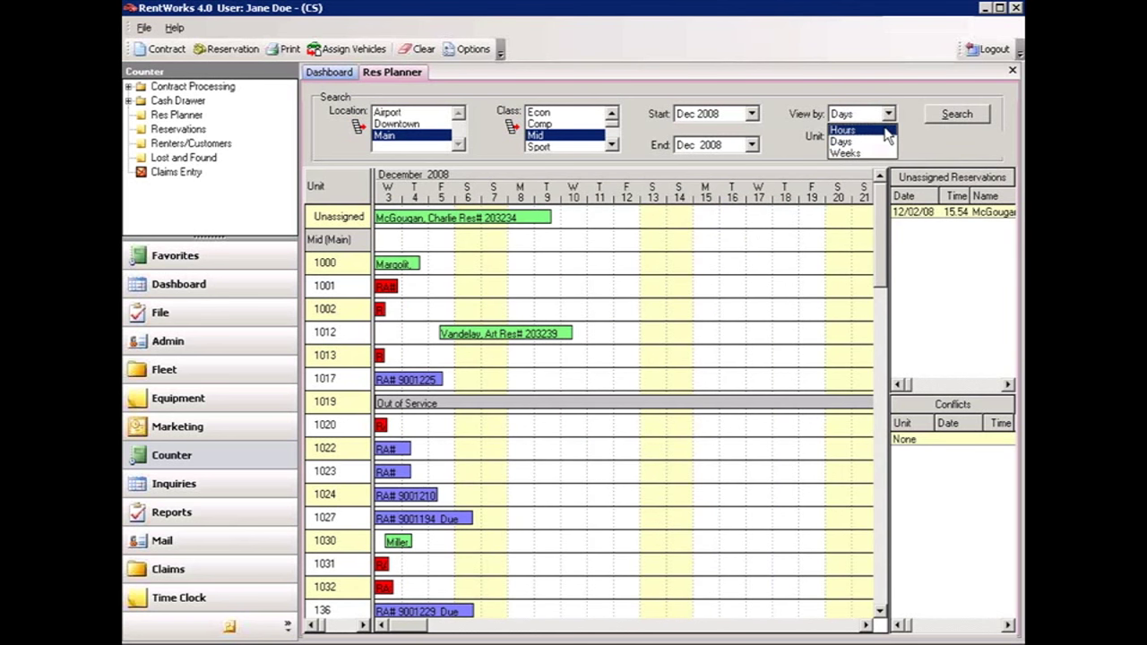
left_click(885, 131)
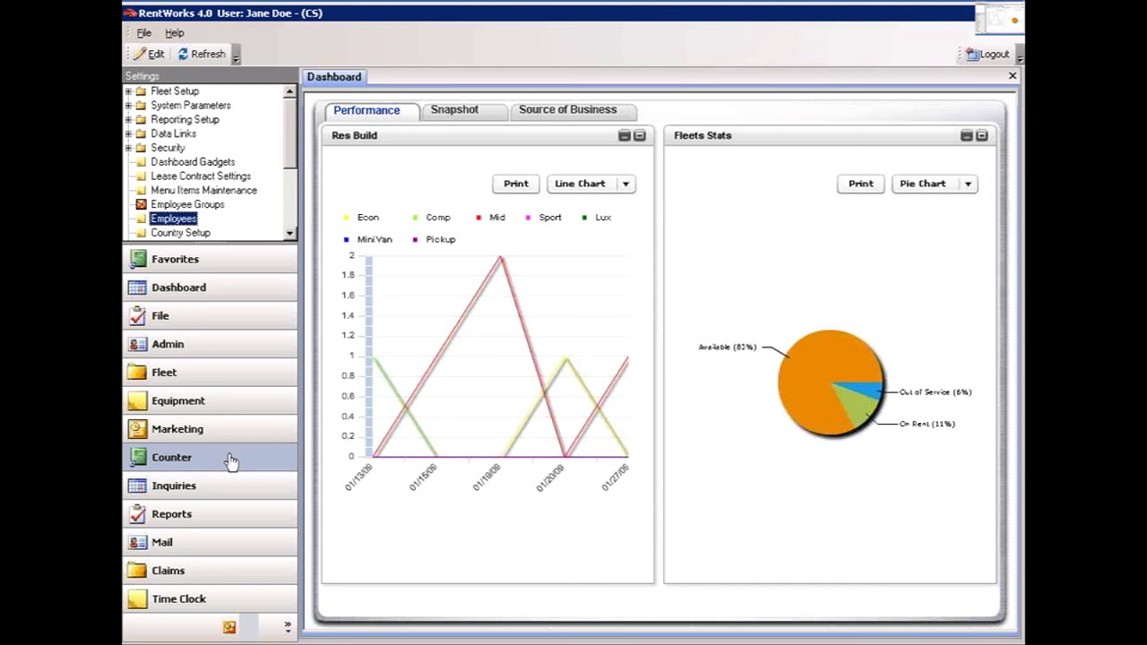
- Open the Check-Out screen under Counter's Contract Processing functions
left_click(231, 461)
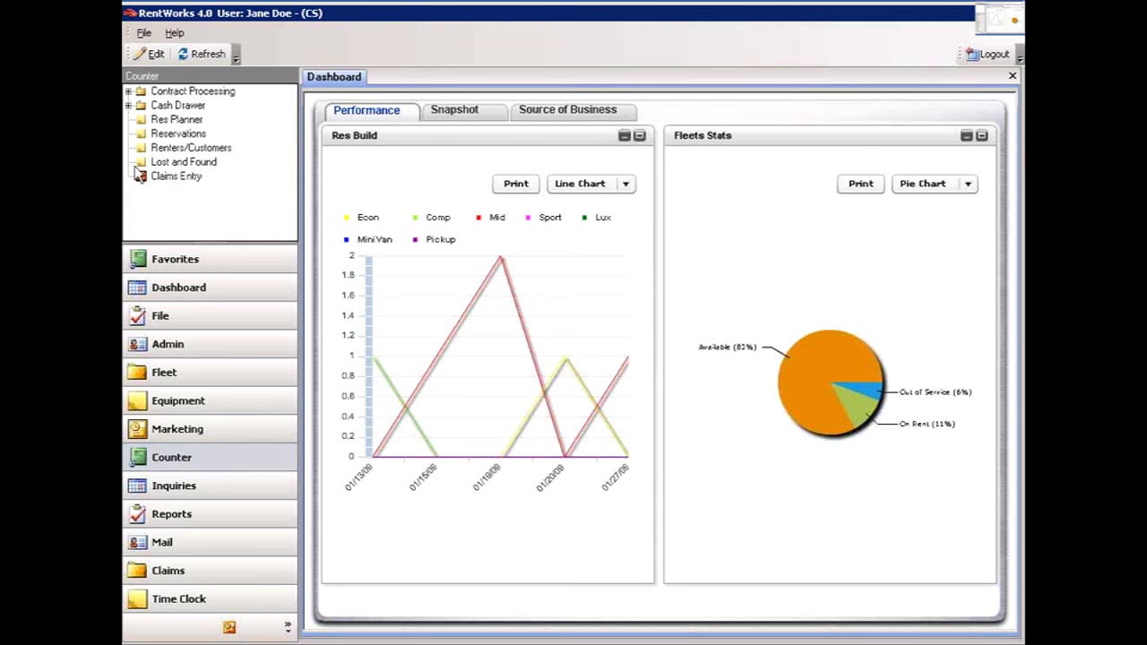
left_click(128, 93)
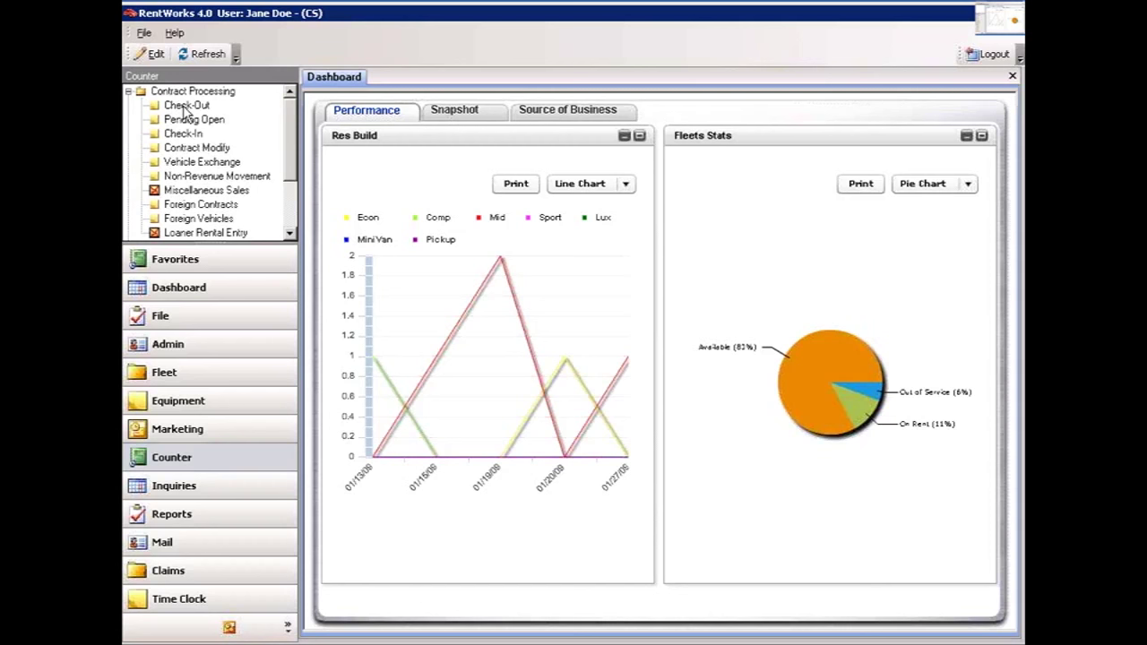
left_click(185, 106)
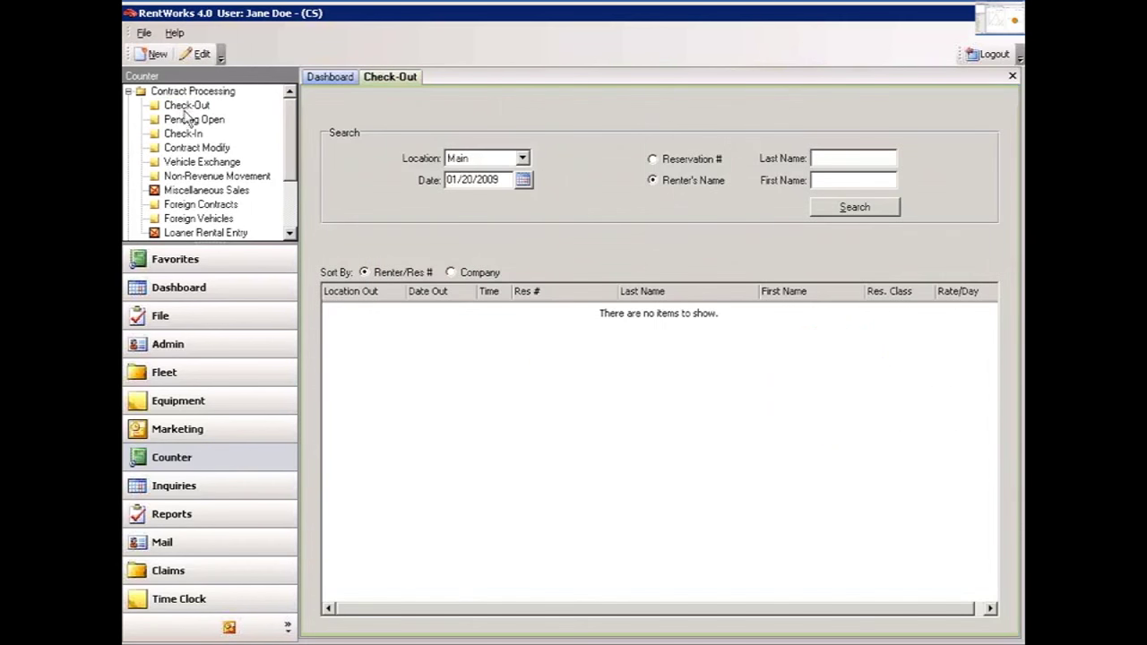
- Search by the renter's name initials and open the 01/20/2009 Main Mid-class reservation found
left_click(822, 158)
type("m")
type("s")
left_click(847, 210)
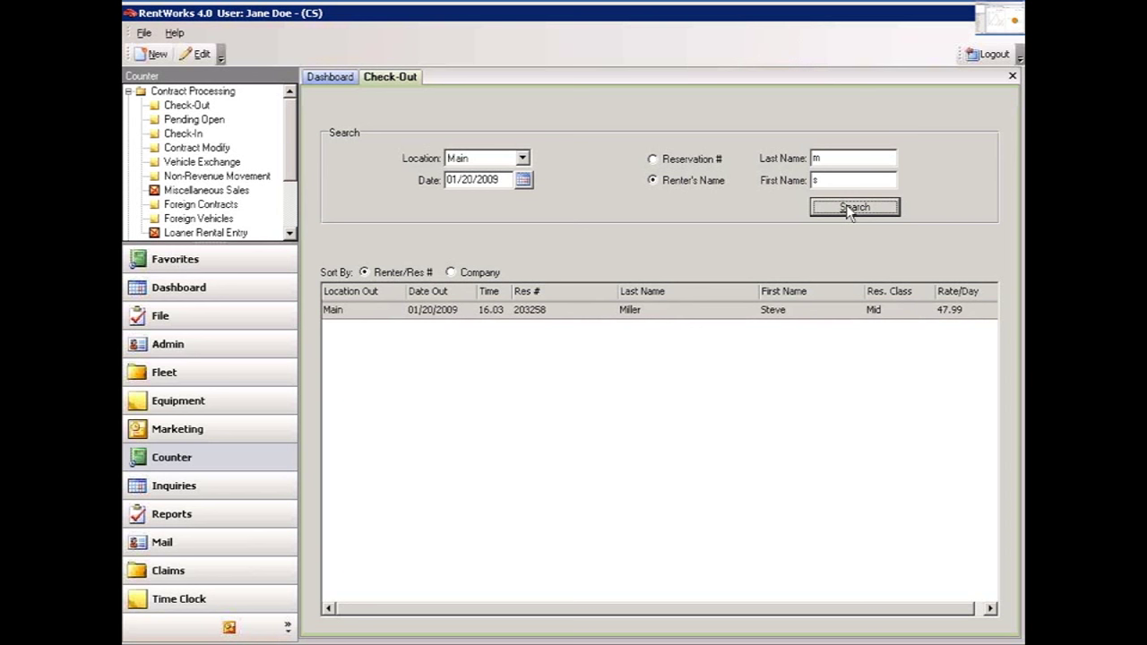
double_click(531, 312)
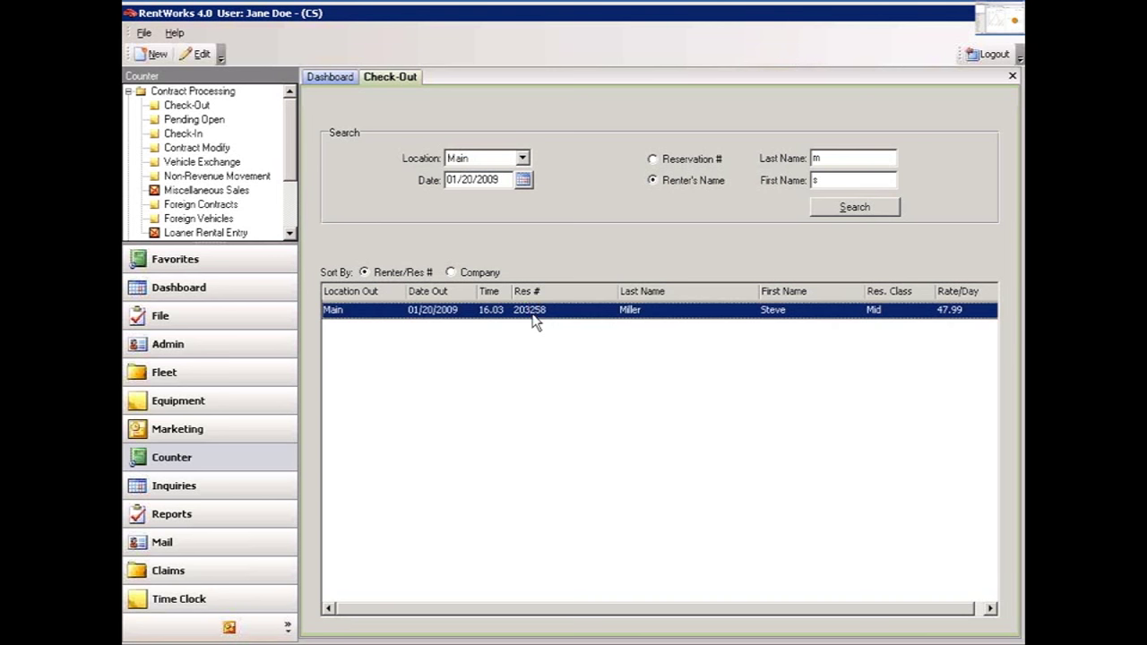
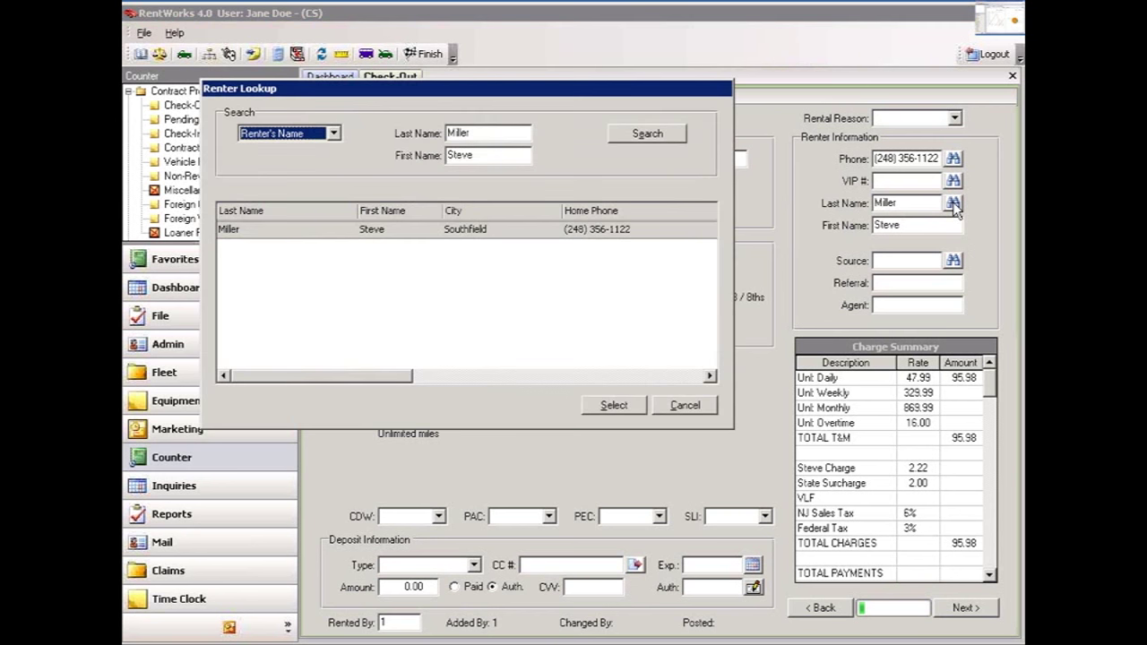
- Check the renter search criteria, then cancel the Renter Lookup back to the contract
left_click(333, 134)
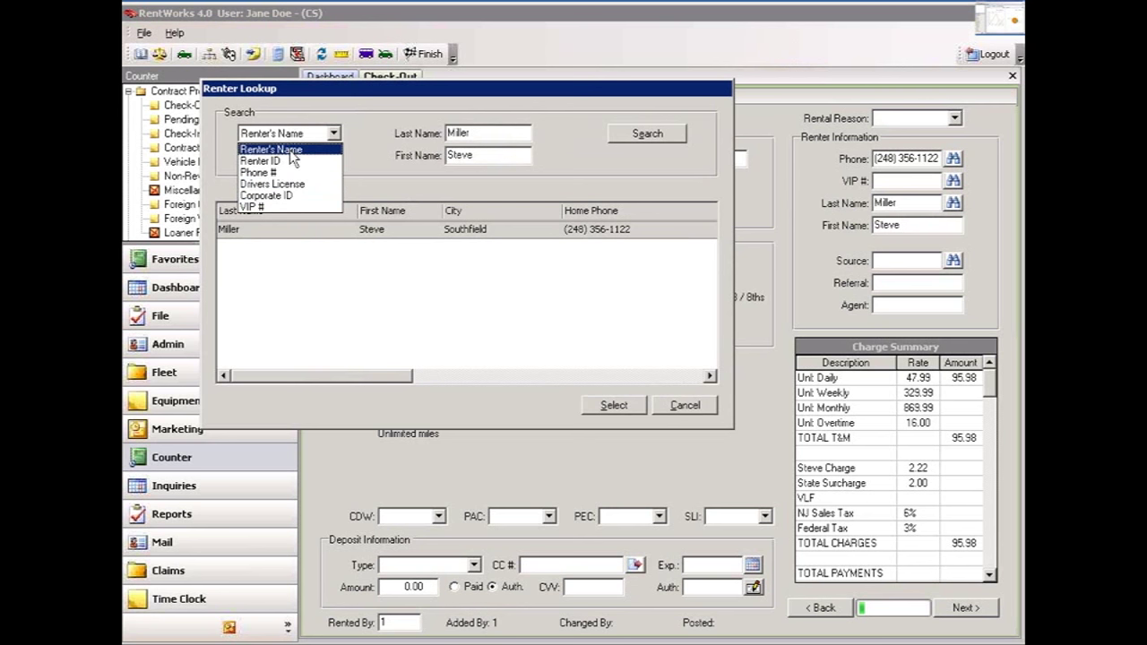
left_click(292, 150)
left_click(681, 406)
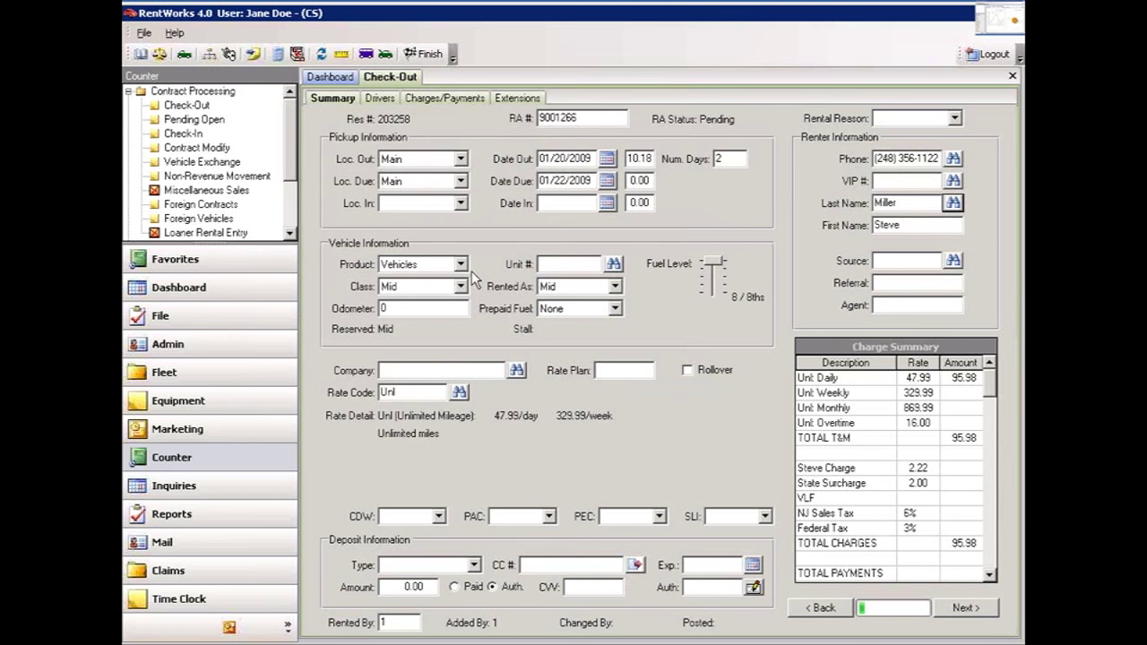
- Filter available vehicles by Roof and Phone options and assign unit 1030, a Grand Prix
left_click(614, 265)
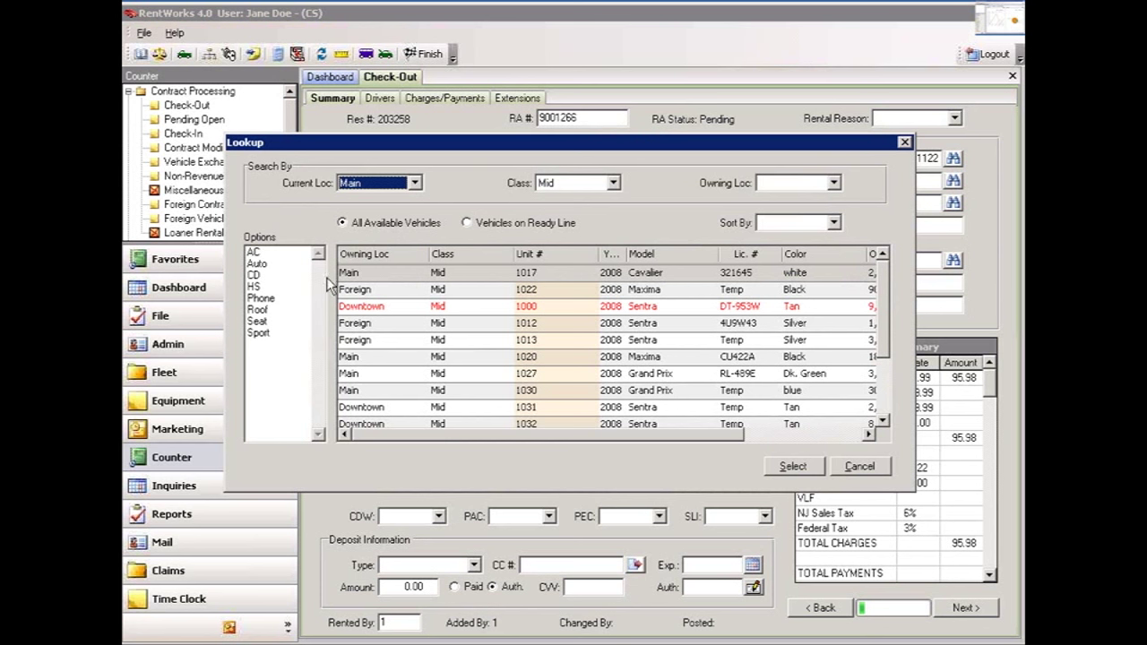
left_click(258, 311)
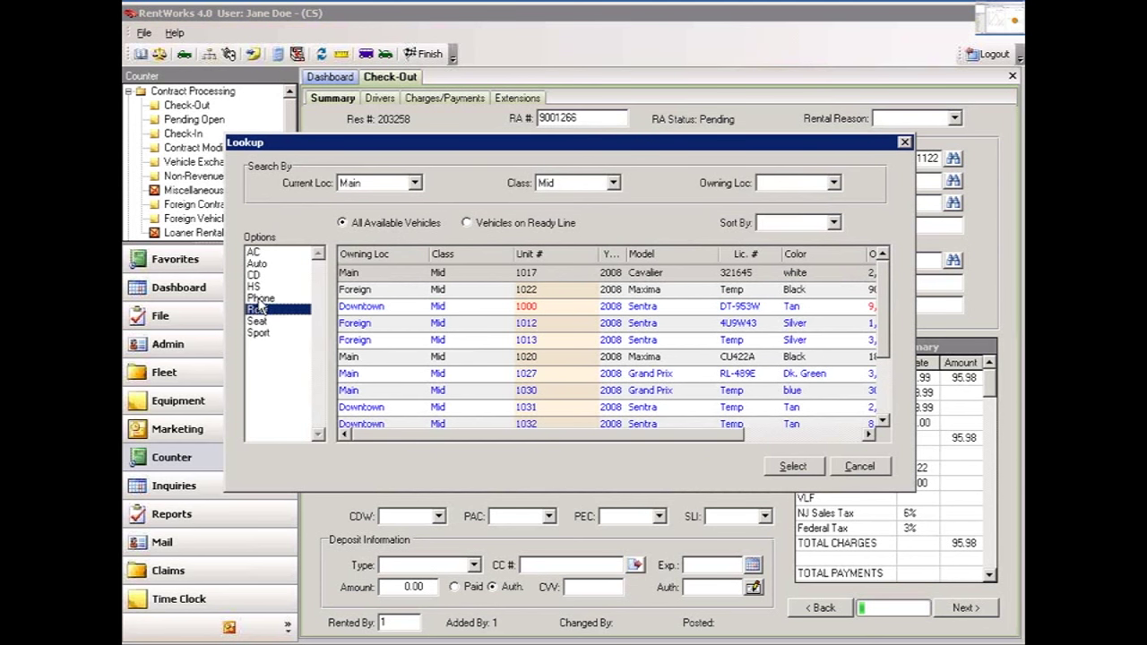
left_click(259, 301, "ctrl")
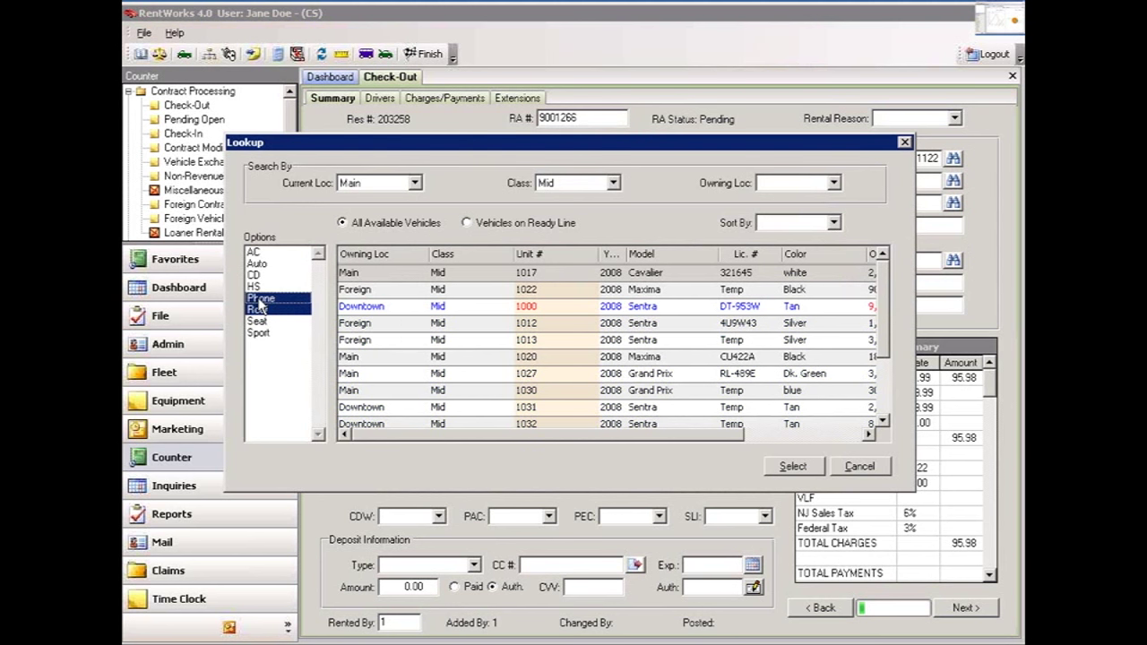
double_click(404, 391)
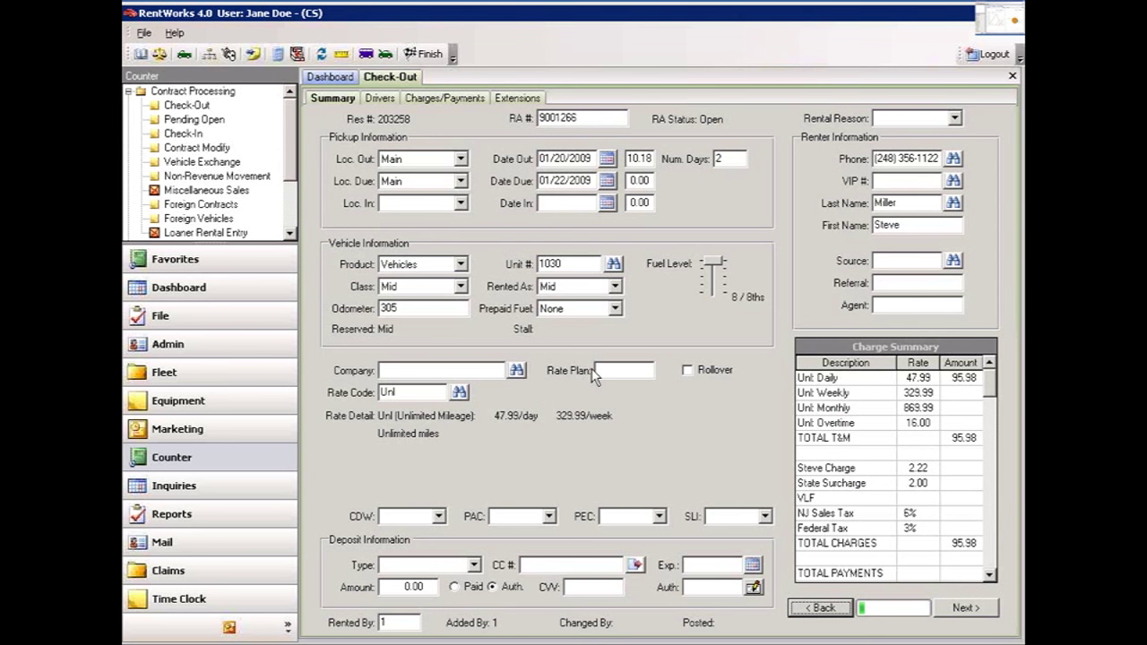
- Apply the Regular Rate (Reg, 37.99/day) as the contract's rate code
left_click(688, 370)
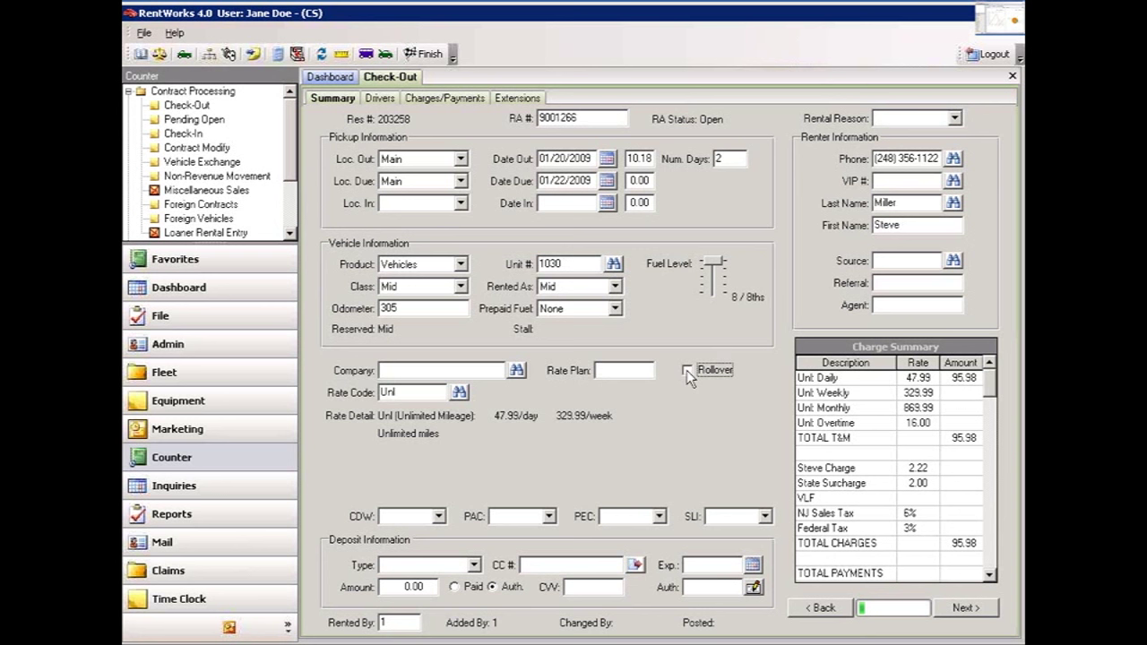
left_click(459, 393)
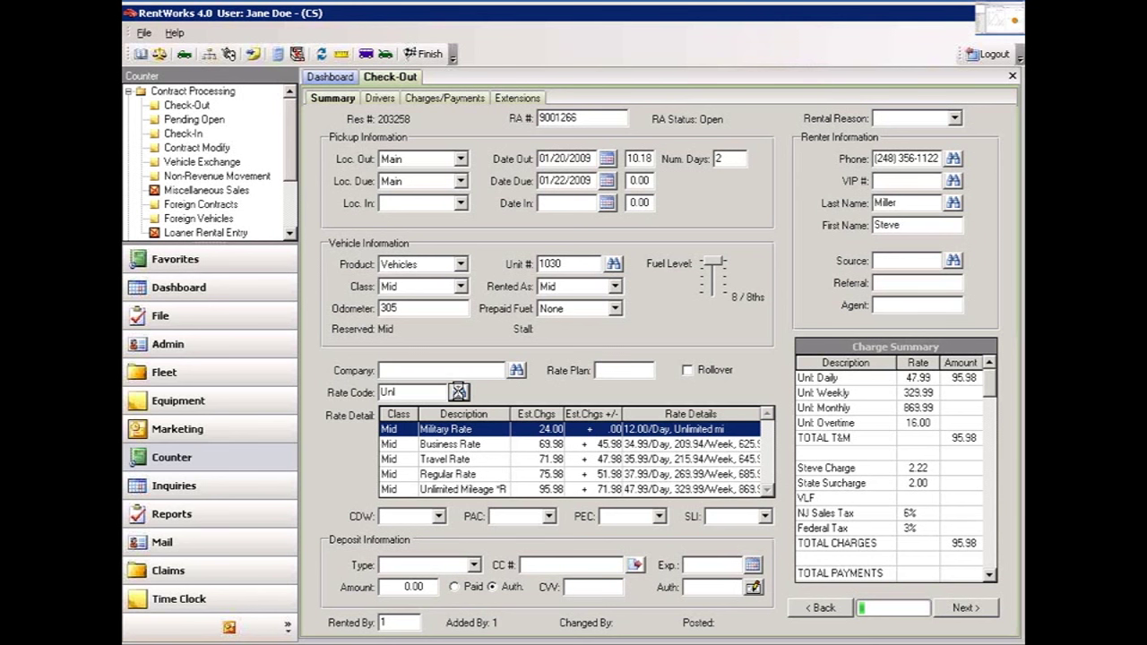
left_click(462, 477)
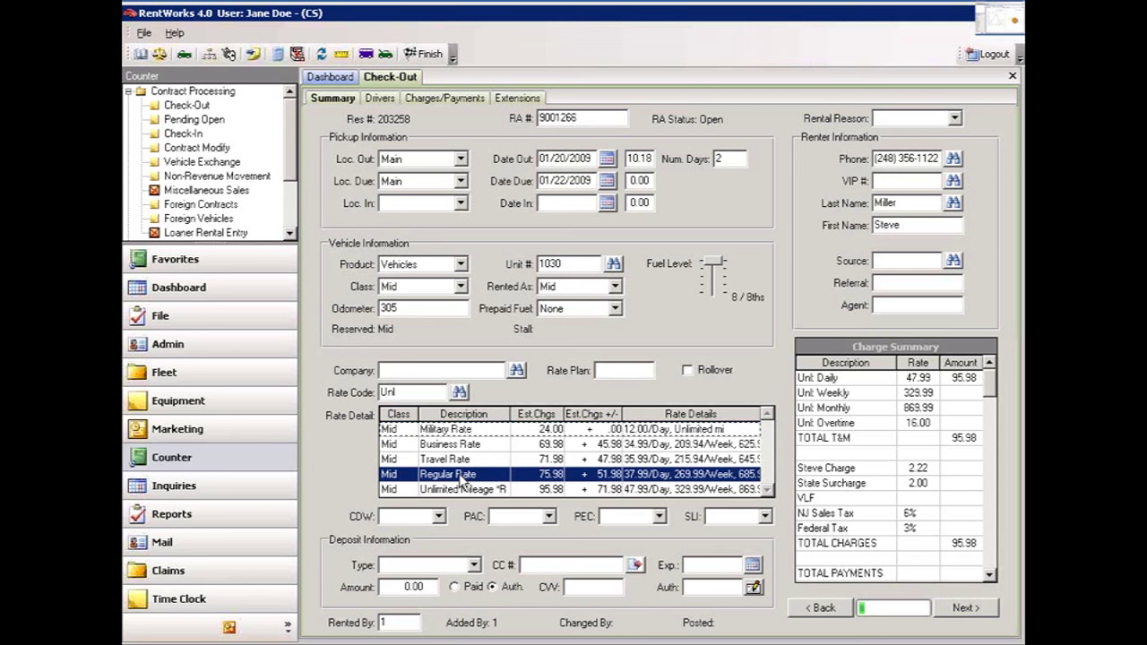
double_click(461, 479)
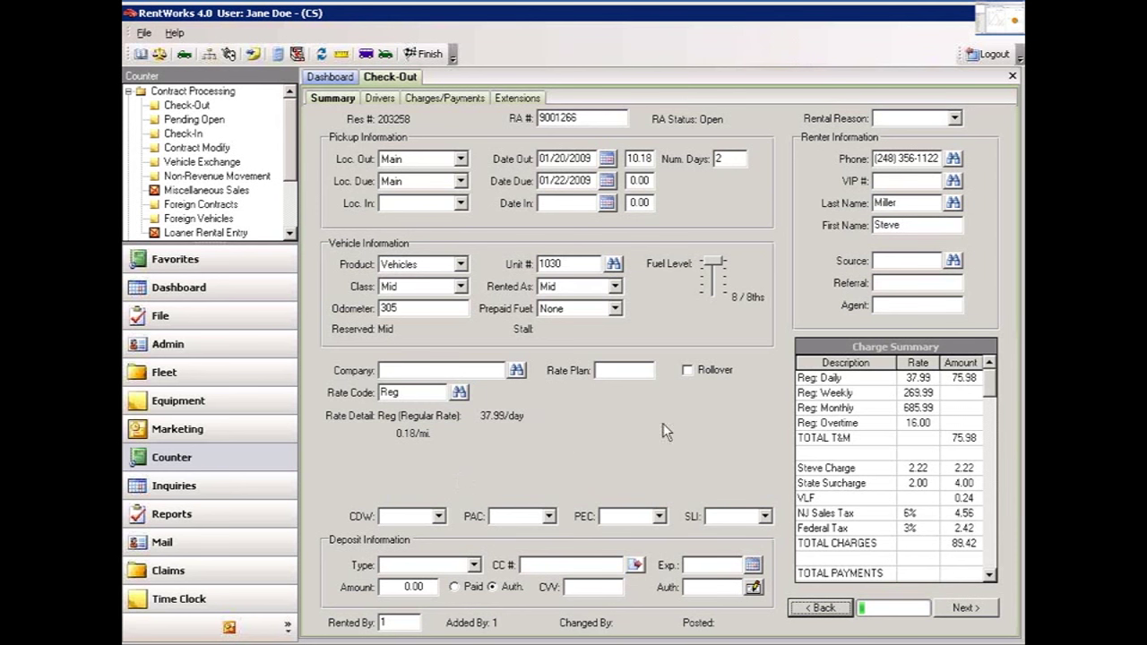
- Review the Reg Daily, Weekly, Monthly, Overtime and TOTAL T&M charge lines
left_click(832, 378)
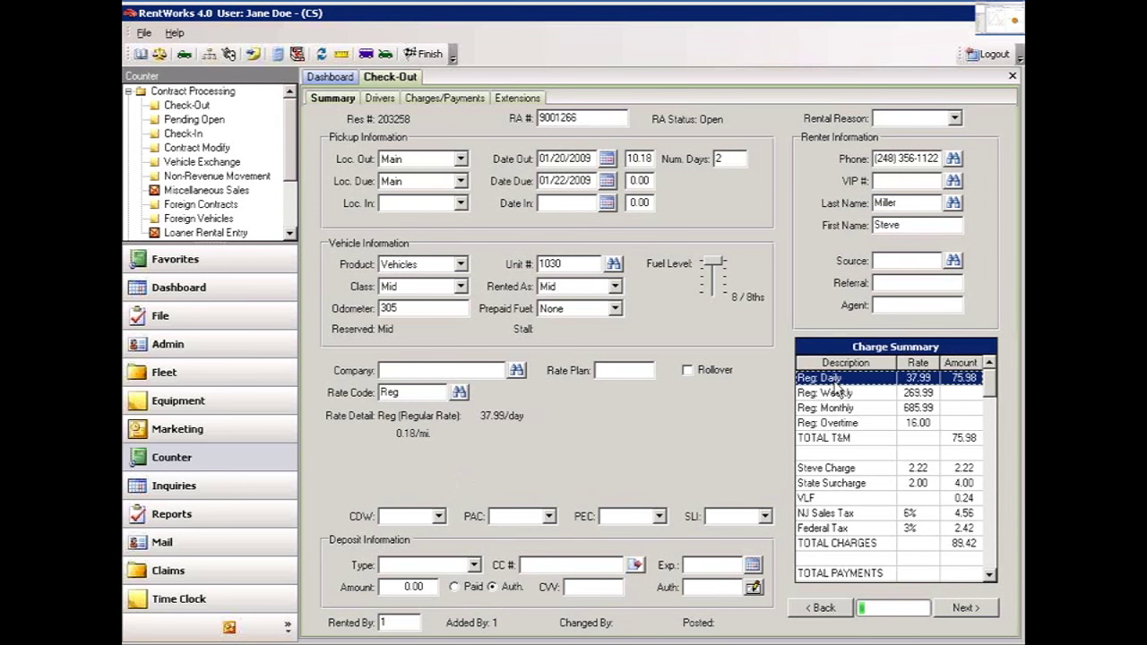
left_click(838, 394)
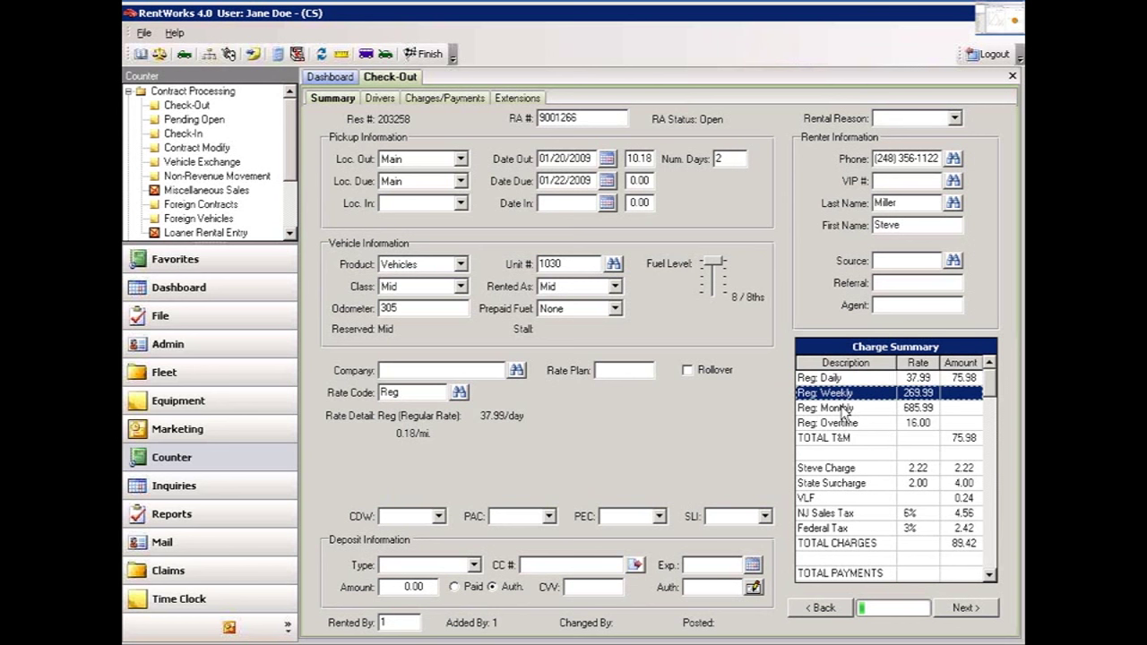
left_click(843, 408)
left_click(850, 423)
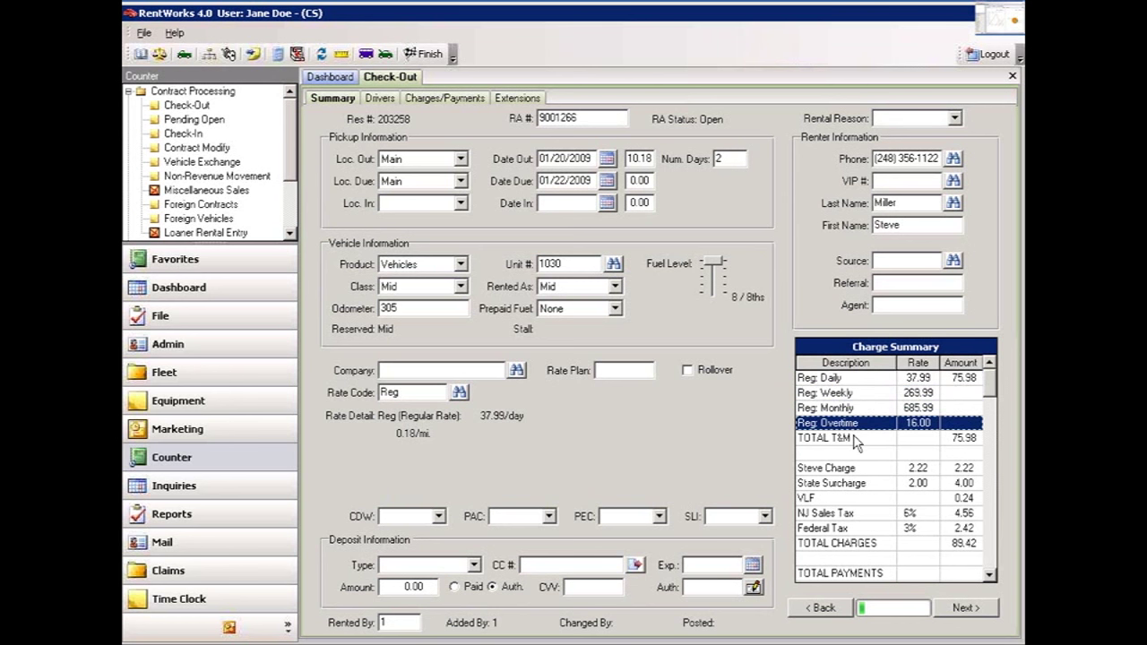
left_click(853, 439)
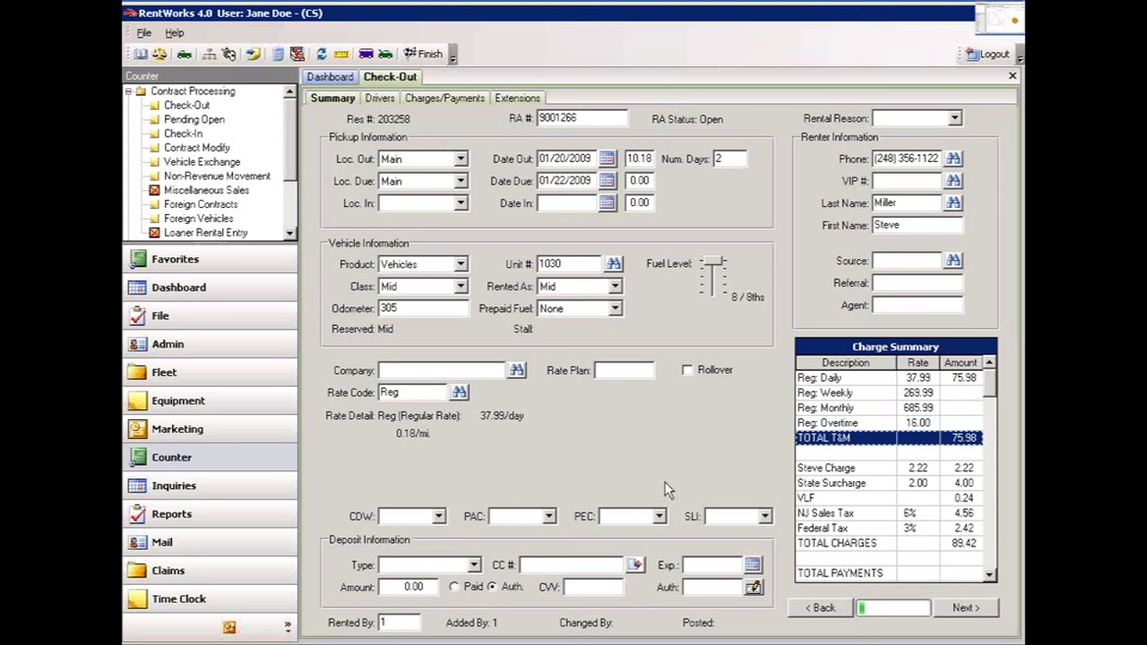
- Add CDW collision coverage, leaving PAC, PEC and SLI coverage empty
left_click(439, 517)
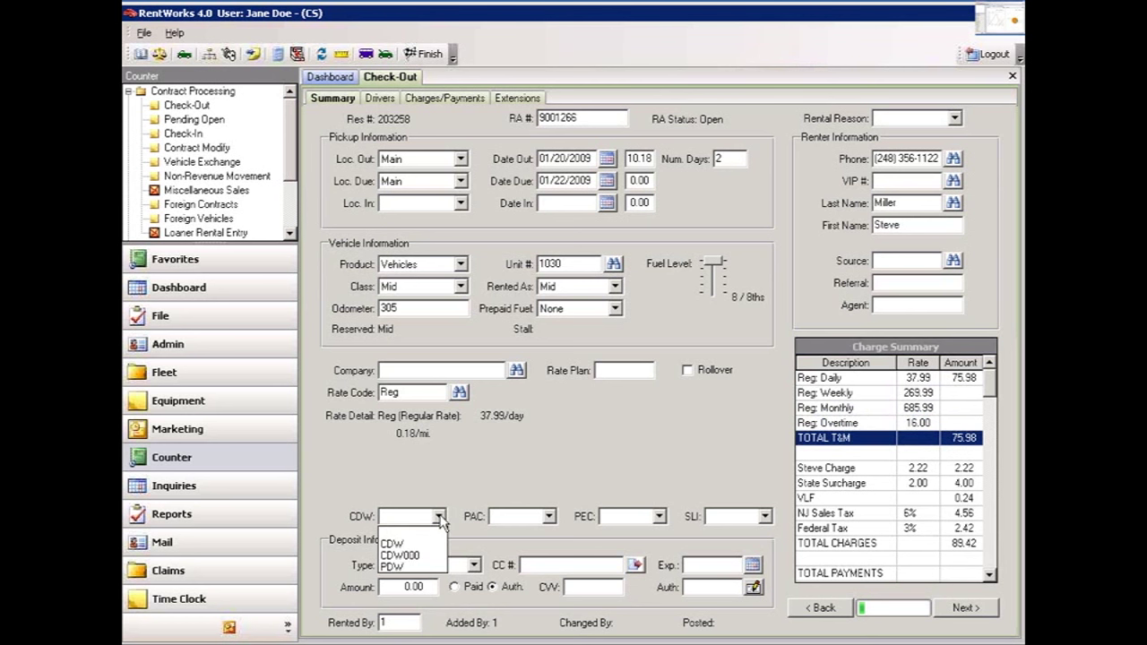
left_click(412, 542)
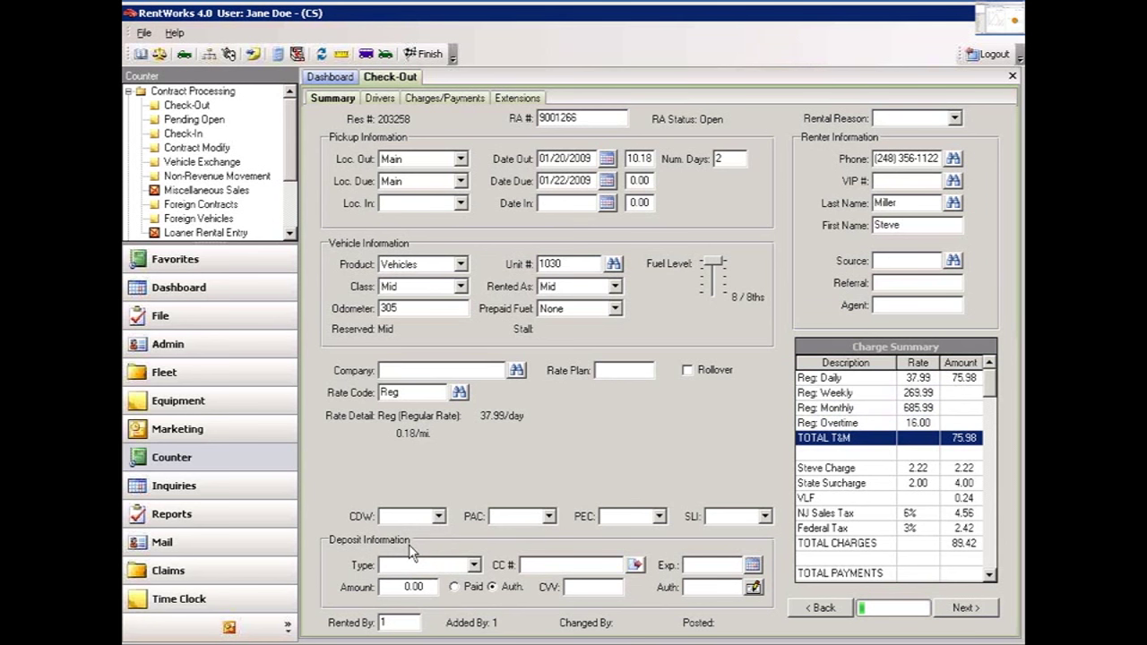
left_click(548, 517)
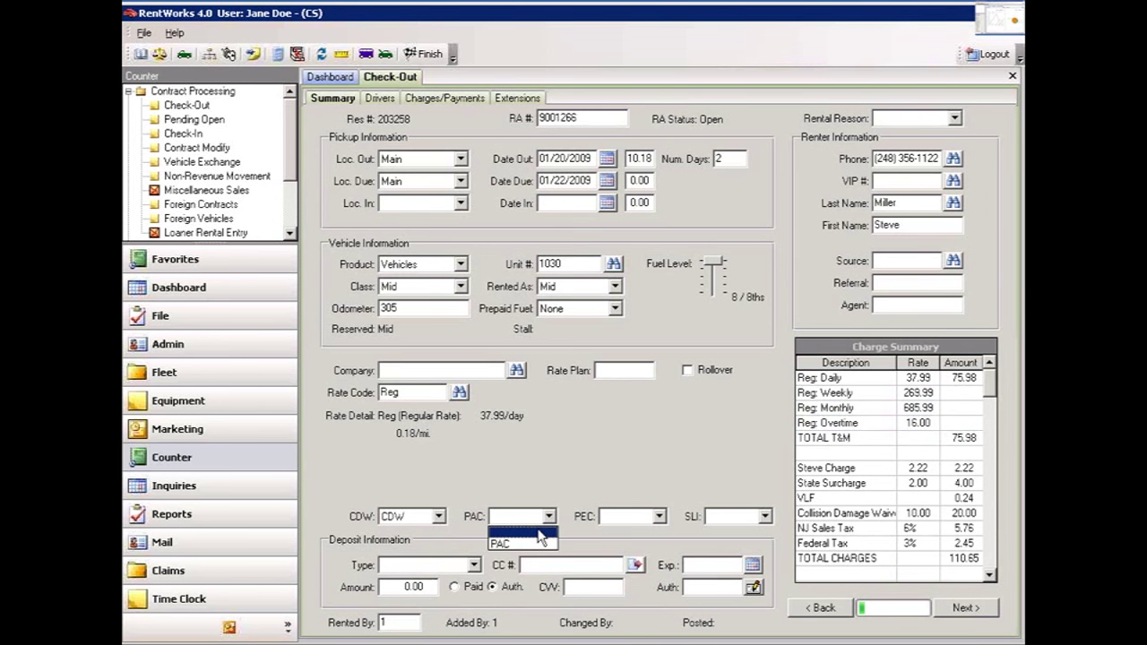
left_click(541, 535)
left_click(659, 517)
left_click(641, 536)
left_click(764, 516)
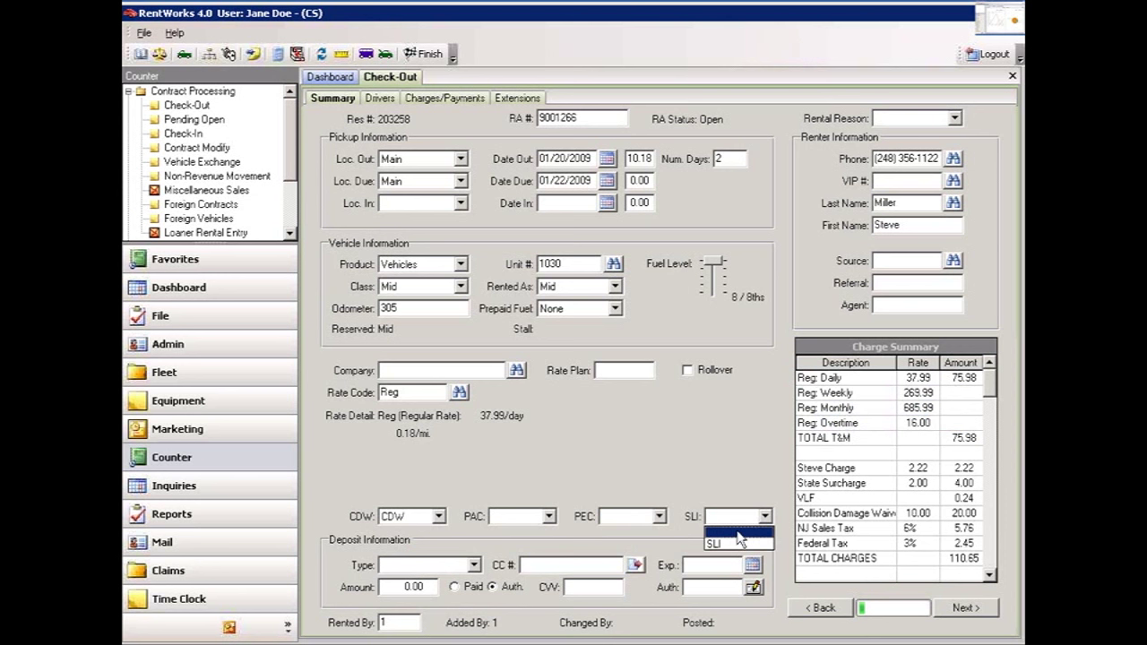
left_click(743, 531)
- Switch collision coverage to CDW000 zero deductible, raising total charges to 114.90
left_click(439, 518)
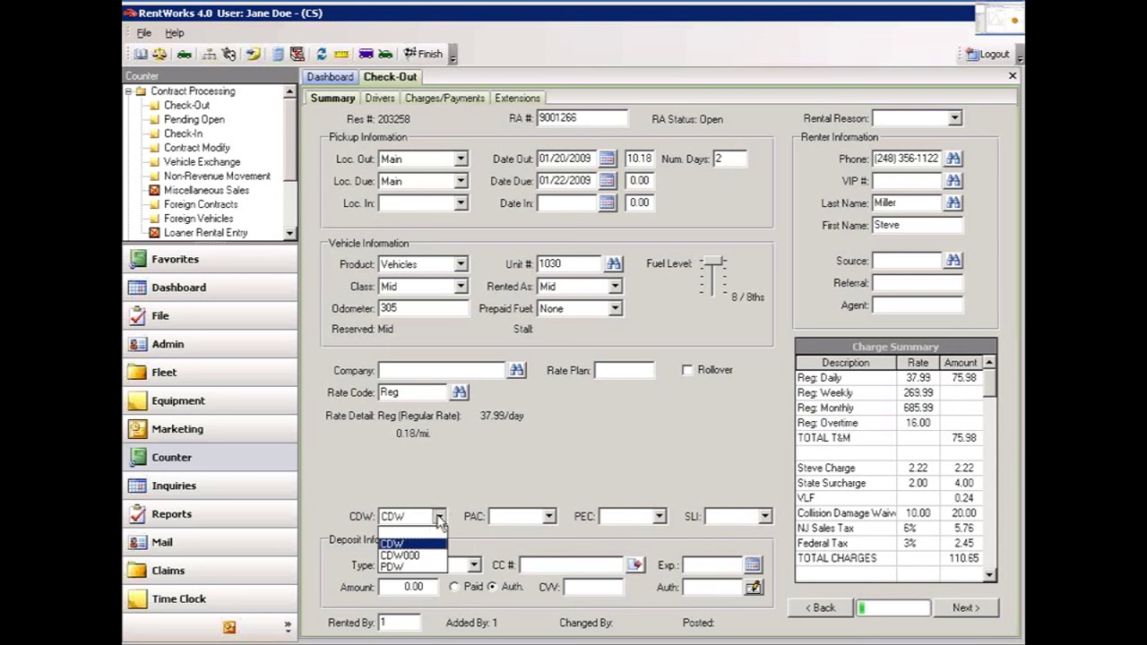
left_click(405, 556)
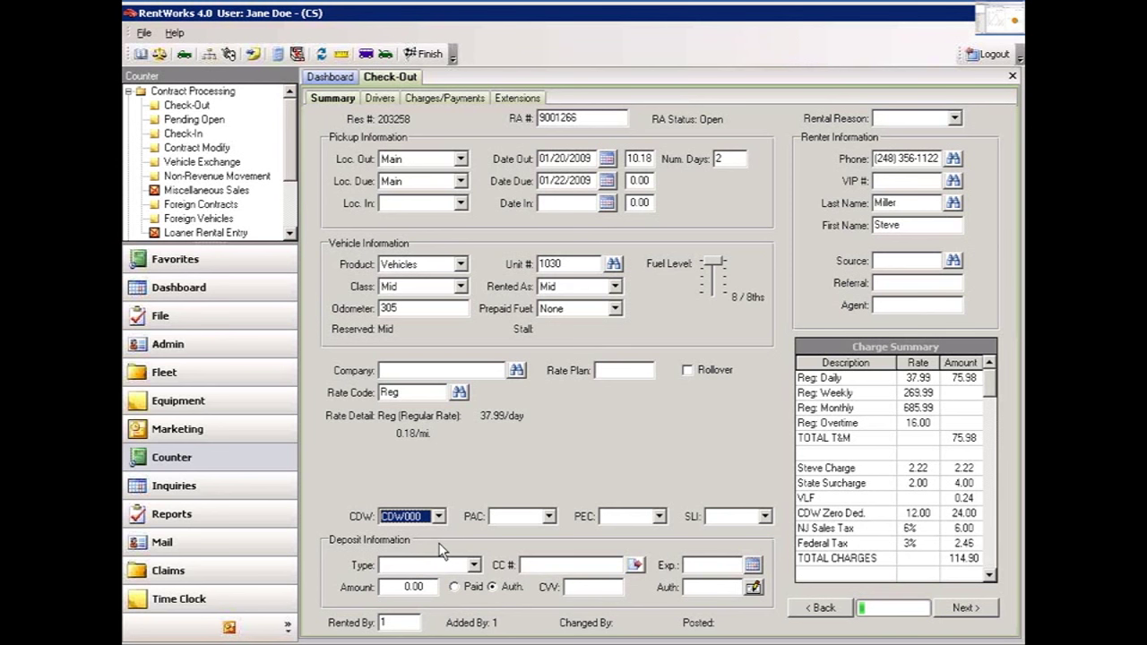
left_click(817, 517)
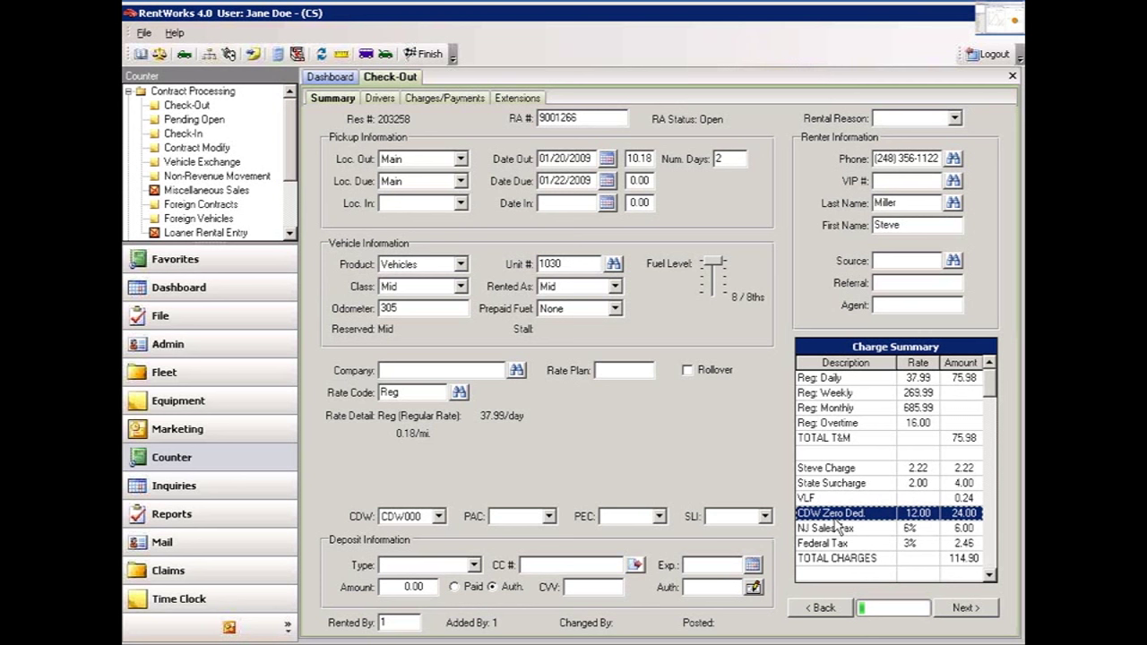
- Record a paid 114.90 cash deposit, then go to the contract's Drivers page
left_click(473, 566)
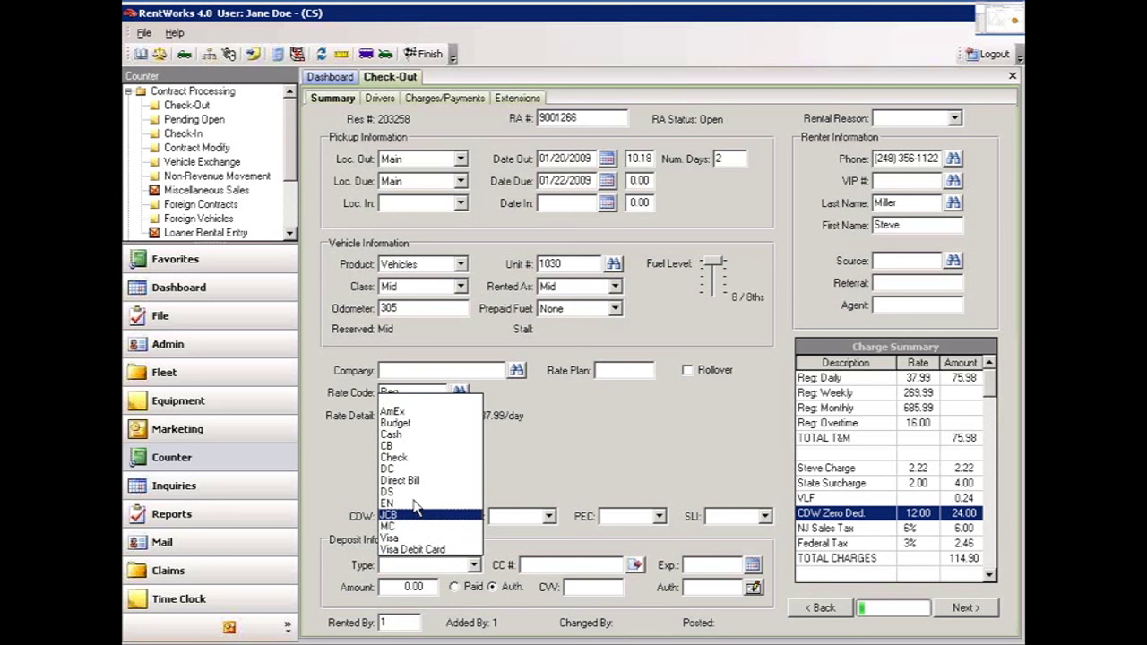
left_click(402, 434)
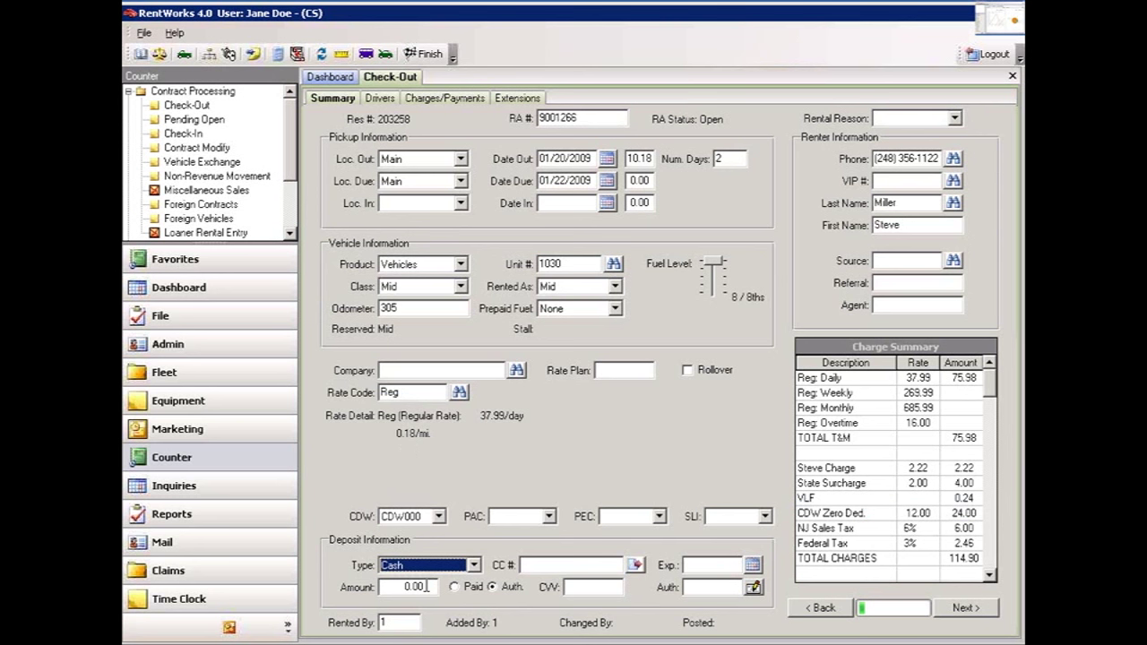
left_click_drag(427, 587, 391, 585)
type("114")
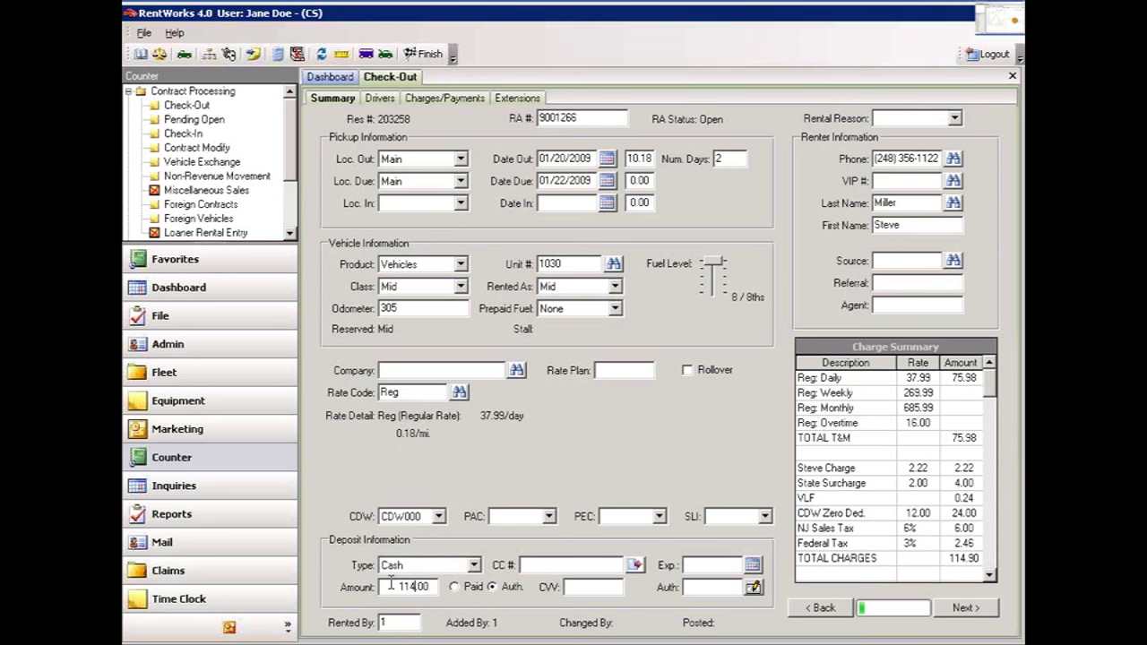
type(".9")
key("Tab")
key("Tab")
left_click(454, 588)
left_click(383, 101)
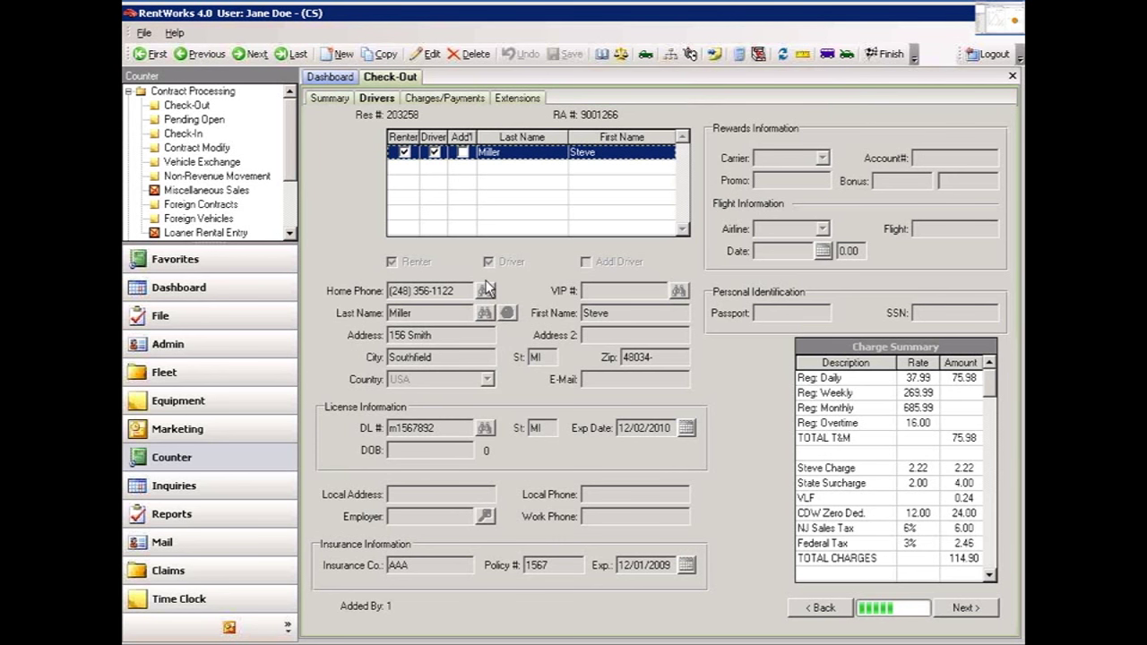
- Search renters by last name, add the chosen match as an additional driver, and save
left_click(425, 57)
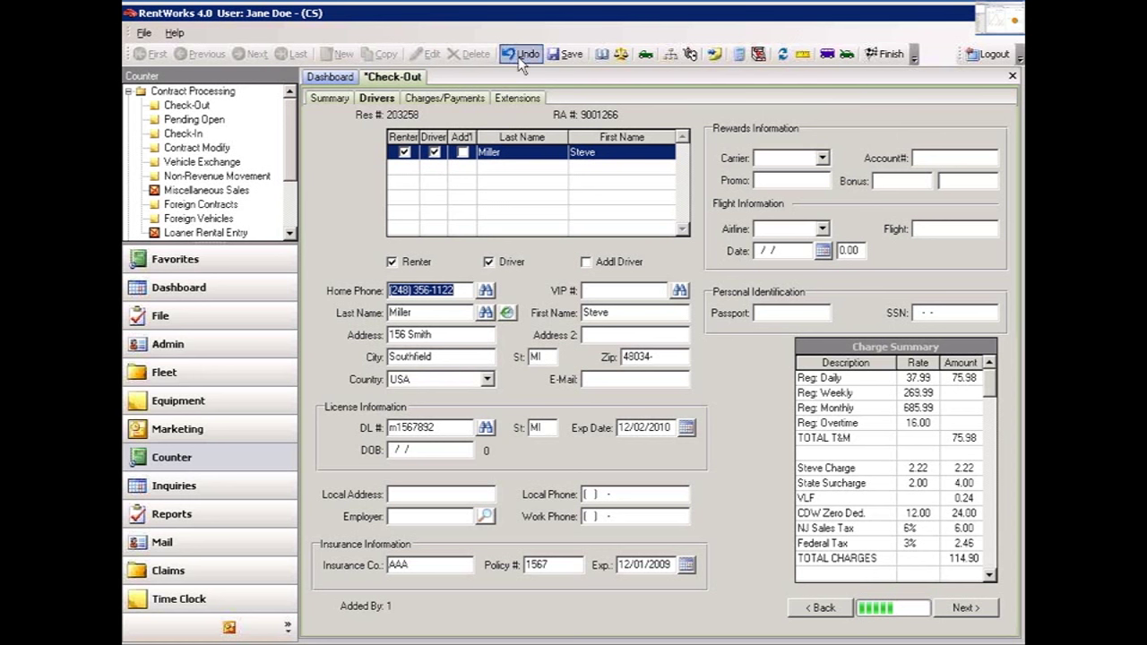
left_click(339, 56)
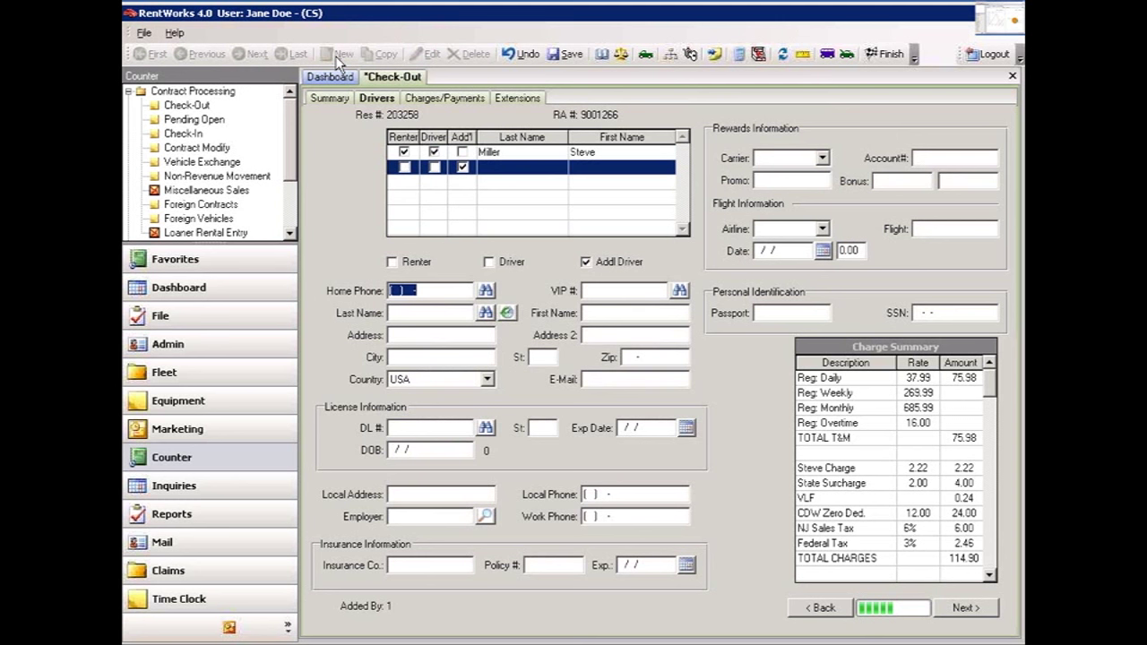
left_click(484, 313)
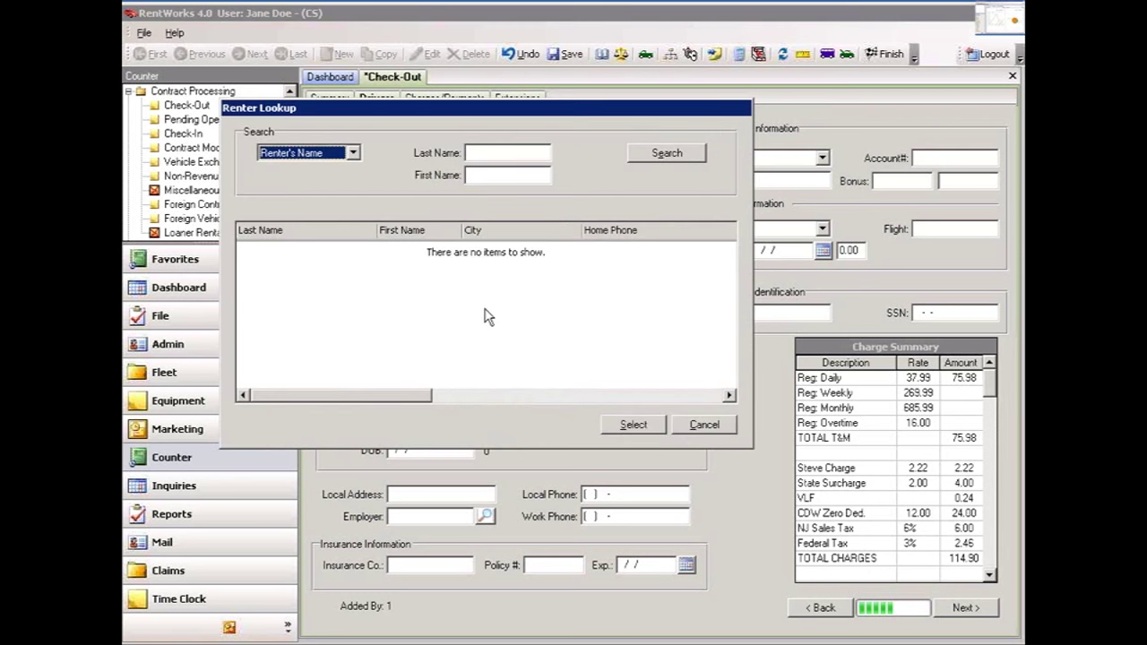
left_click(478, 152)
type("miller")
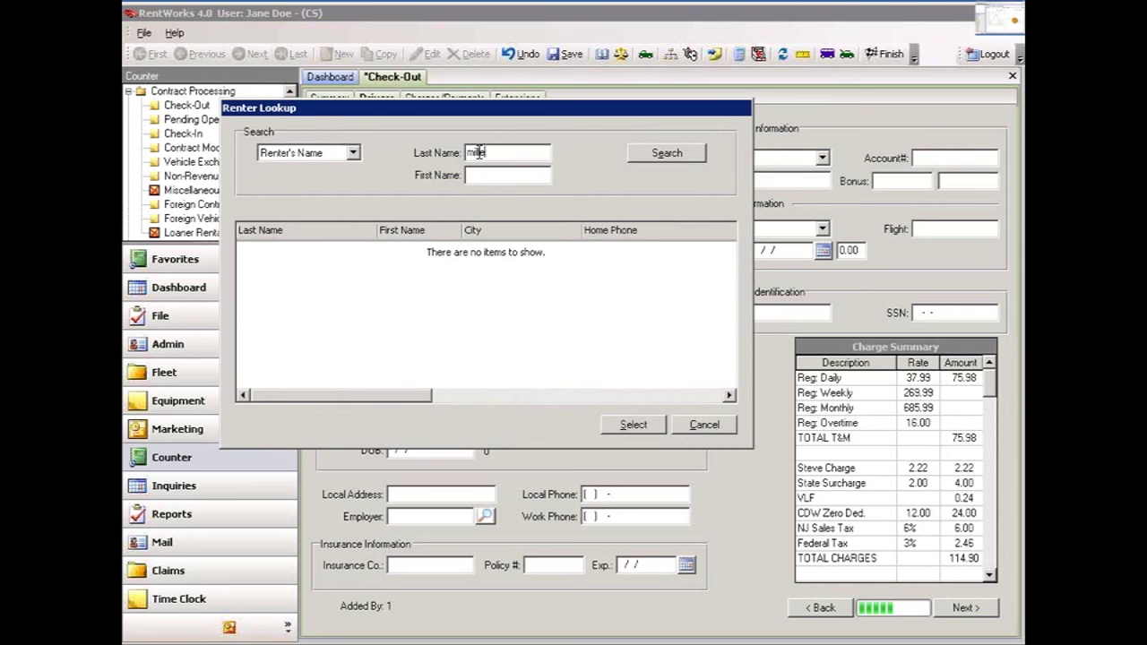
left_click(662, 150)
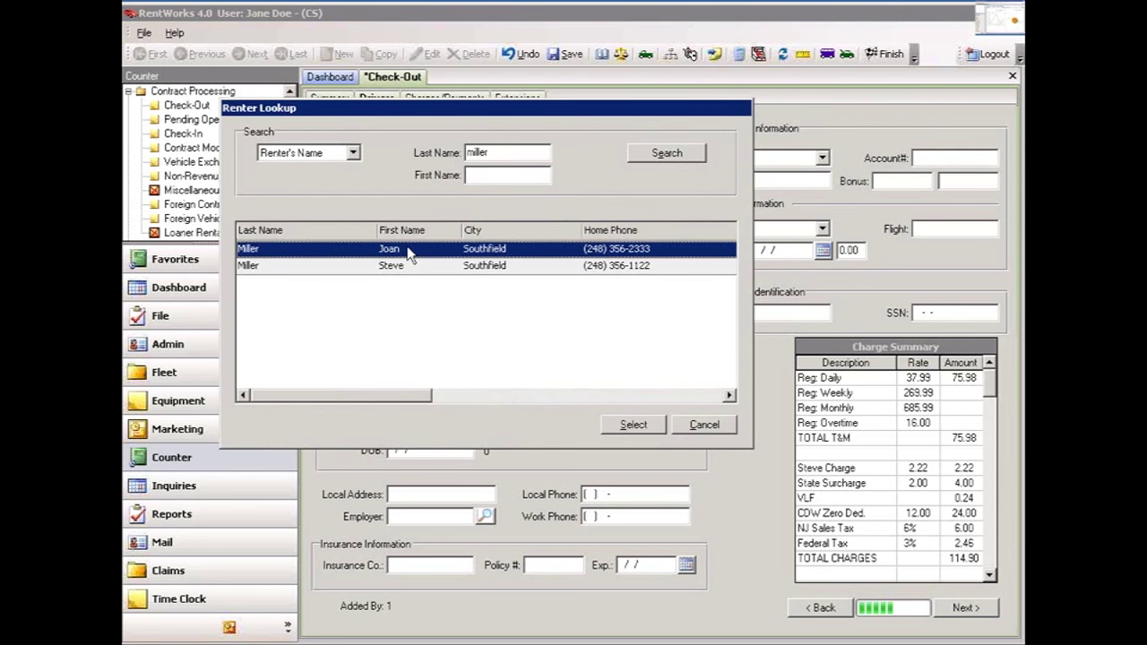
left_click(610, 425)
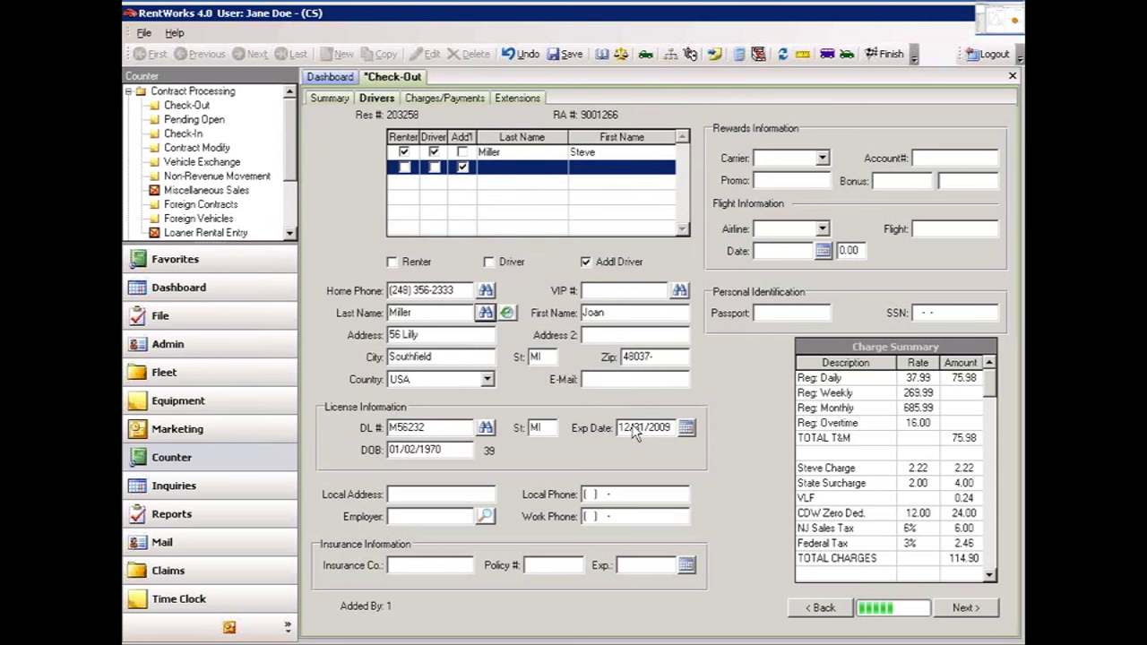
left_click(562, 54)
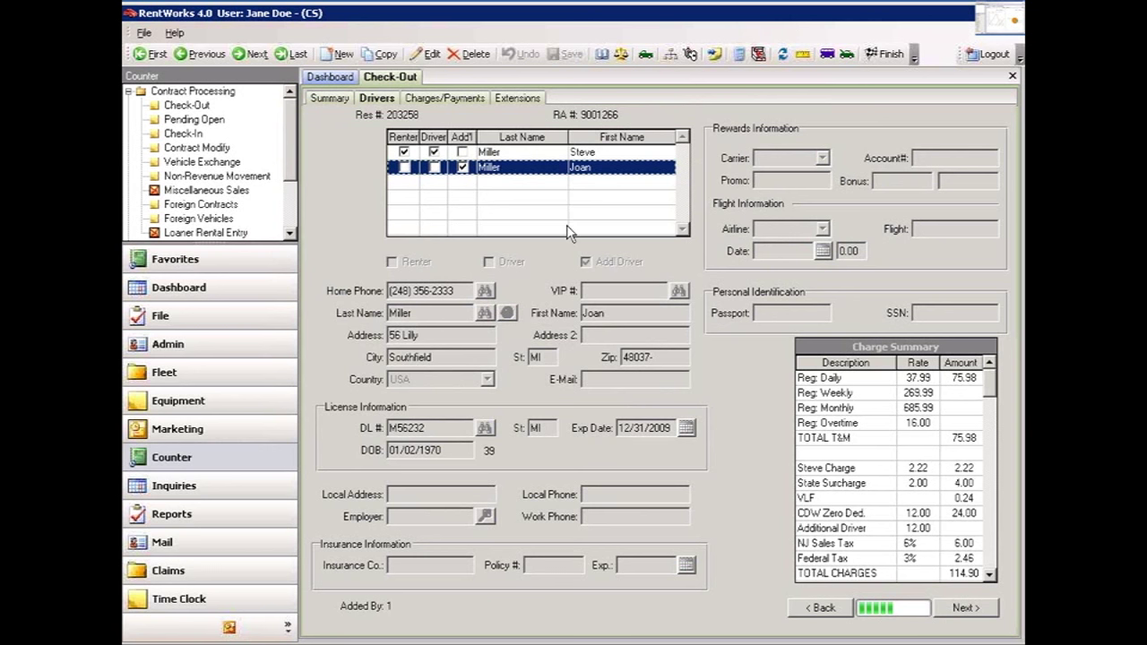
- Set the contract's rewards carrier to Delta
left_click(426, 54)
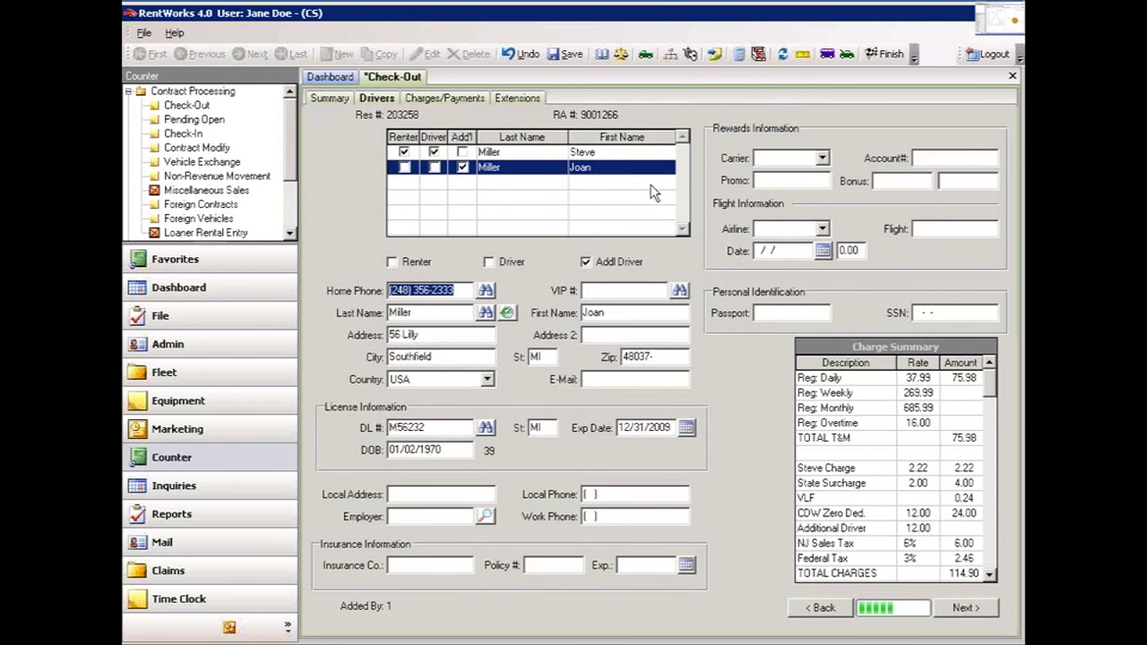
left_click(821, 158)
scroll(824, 208, "down", 3)
left_click(794, 175)
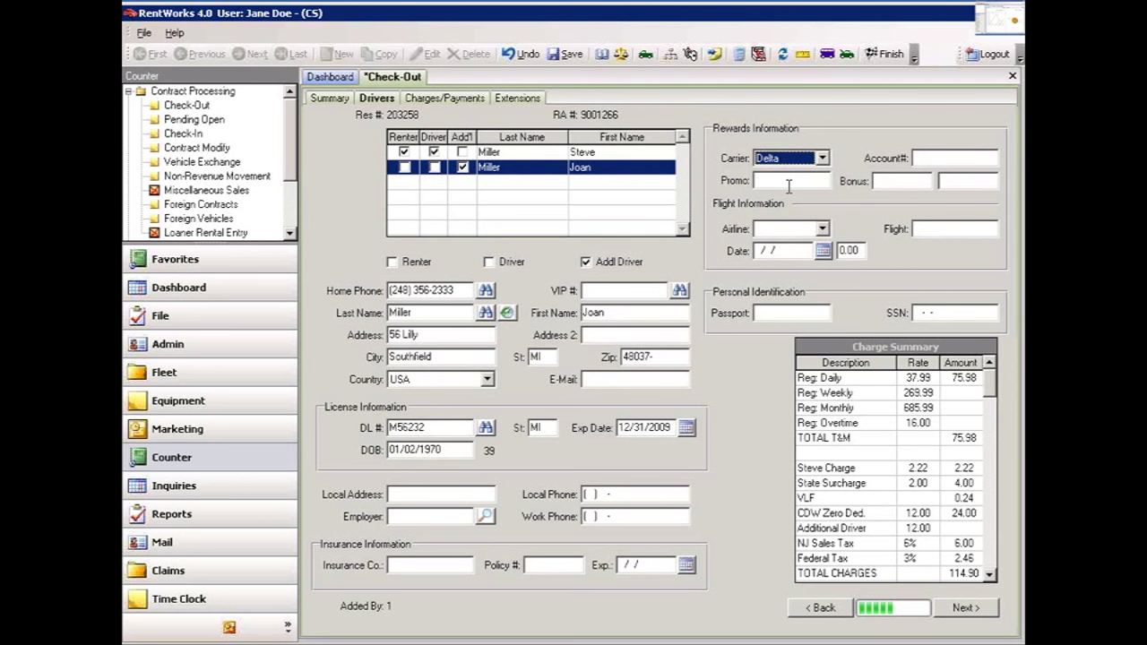
left_click(788, 183)
- Step through the SSN, Local Address and Insurance Co. fields, save, and view Charges/Payments
left_click(923, 313)
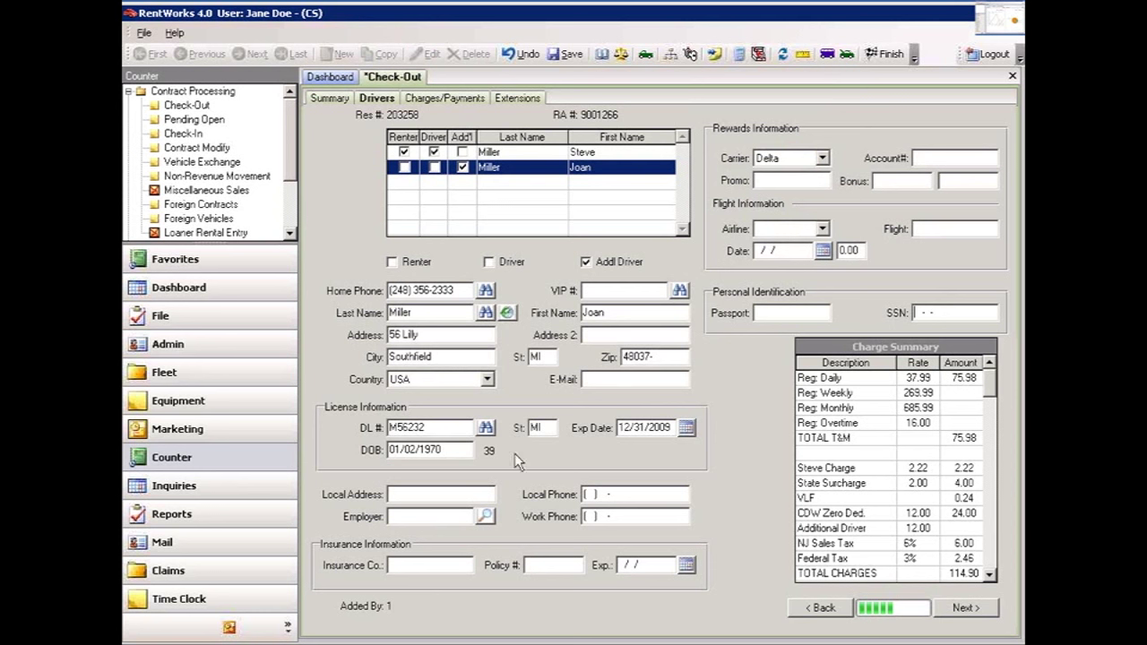
left_click(404, 491)
left_click(394, 564)
left_click(556, 54)
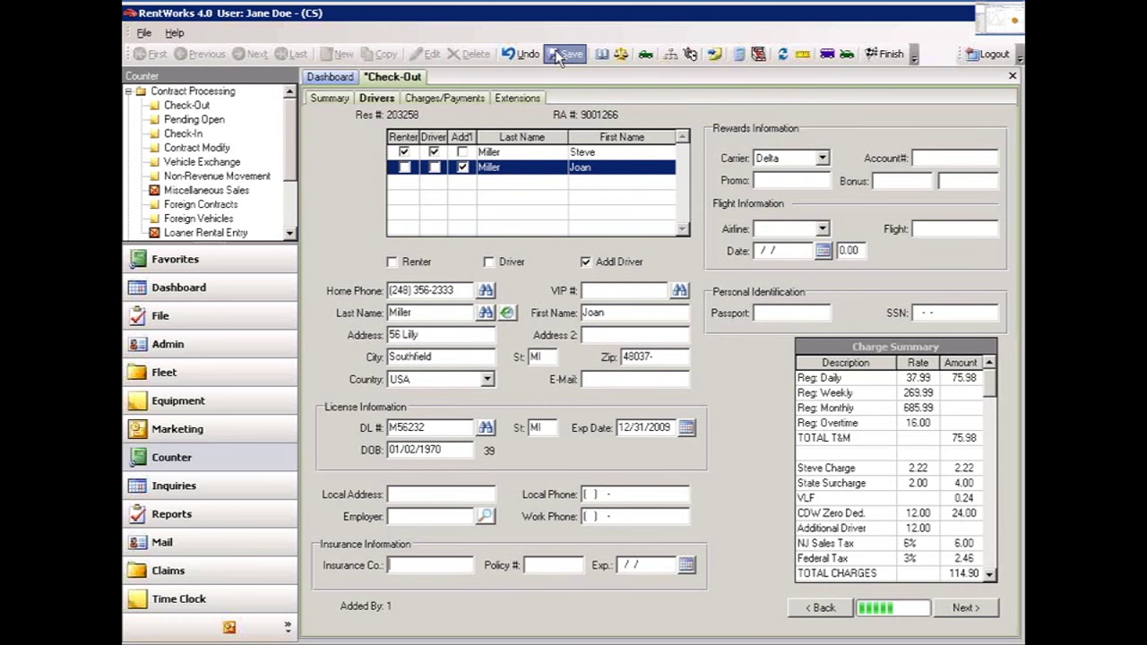
left_click(451, 98)
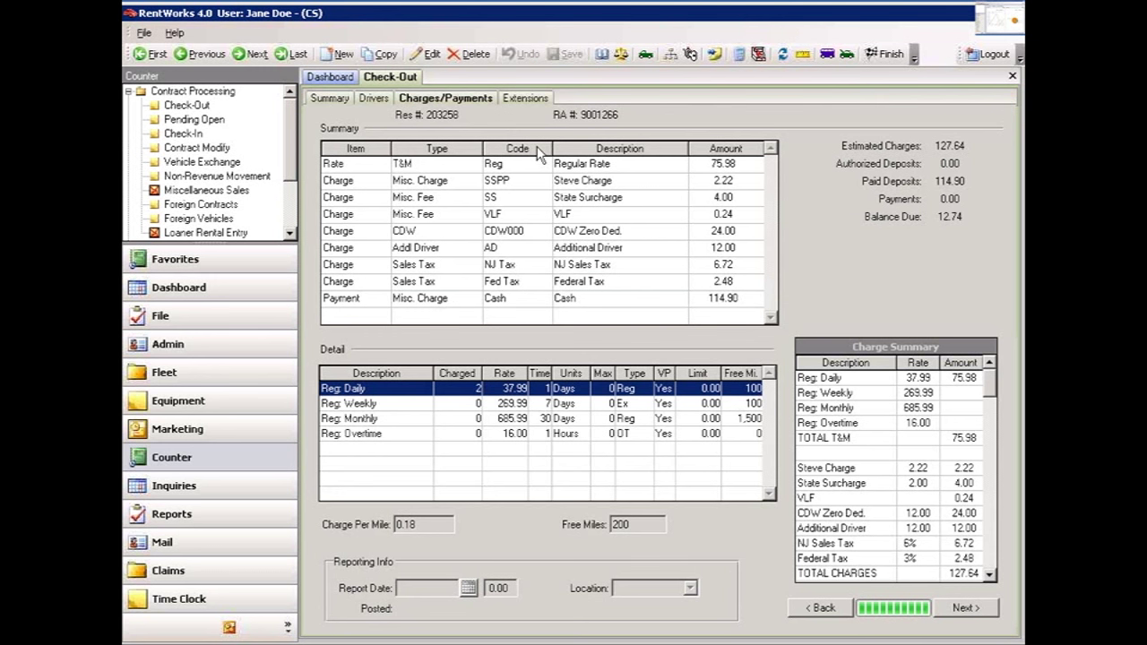
- Review the details of the second charge, State Surcharge and VLF lines
left_click(360, 182)
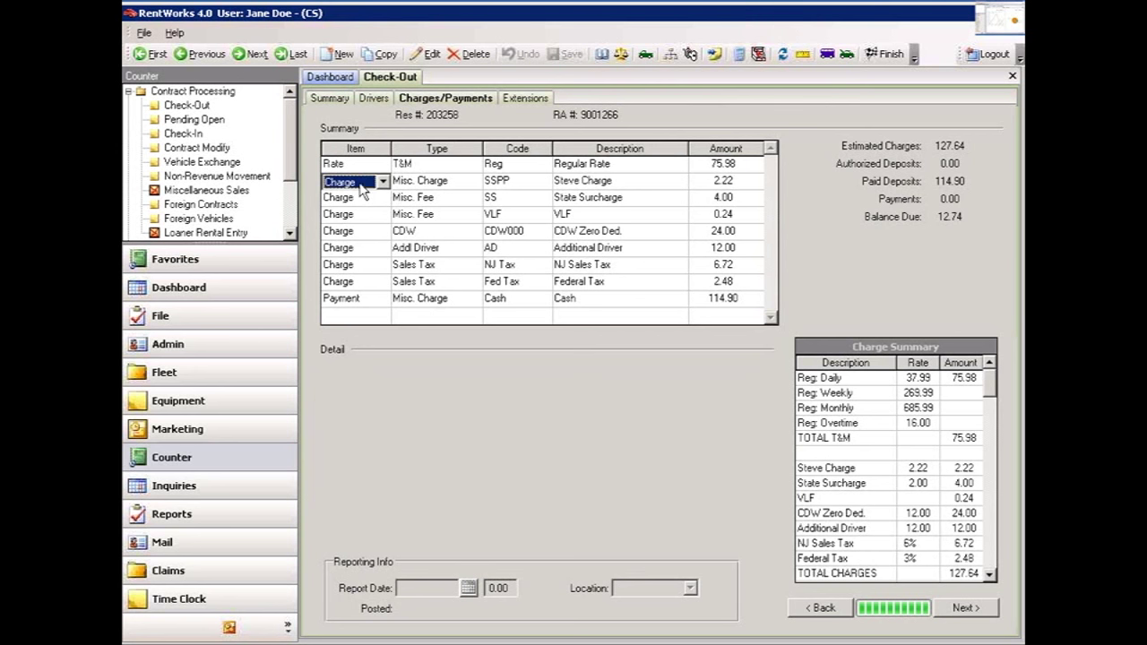
left_click(361, 198)
left_click(363, 216)
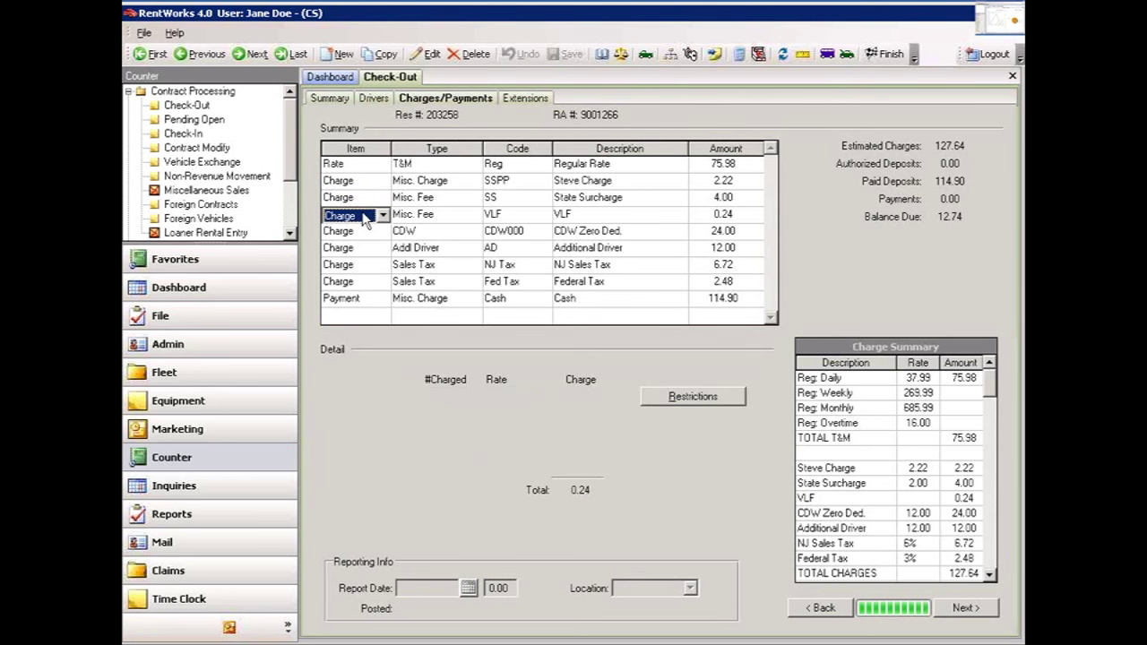
- Create a new charge line of type Misc. Charge
left_click(339, 55)
left_click(383, 316)
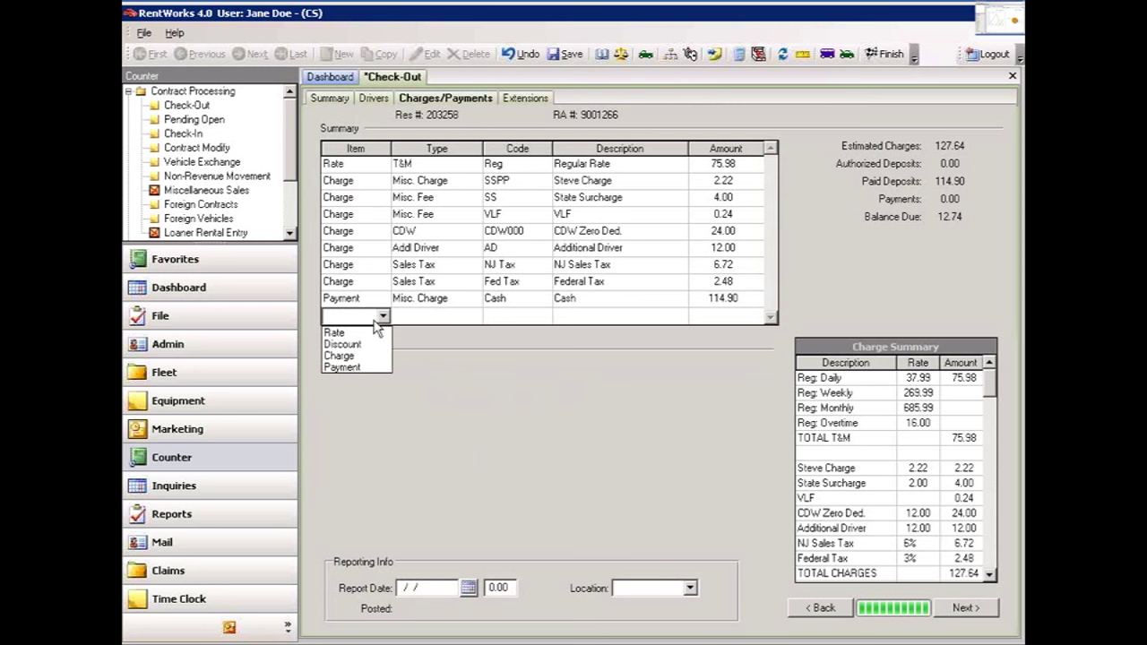
left_click(355, 357)
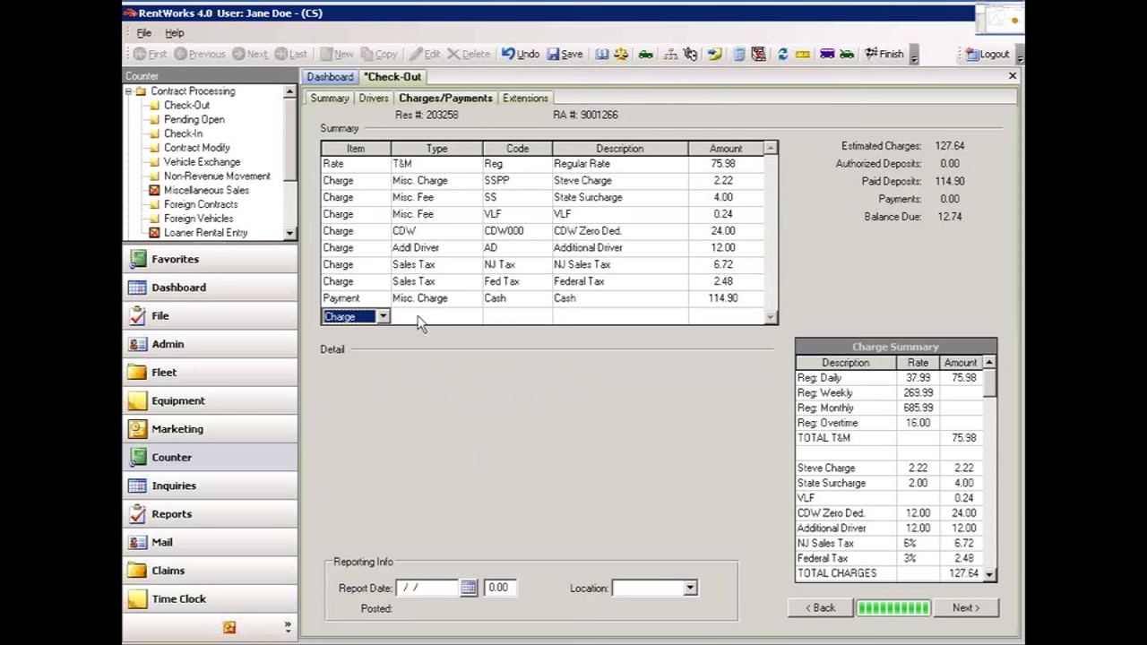
left_click(421, 318)
left_click(475, 317)
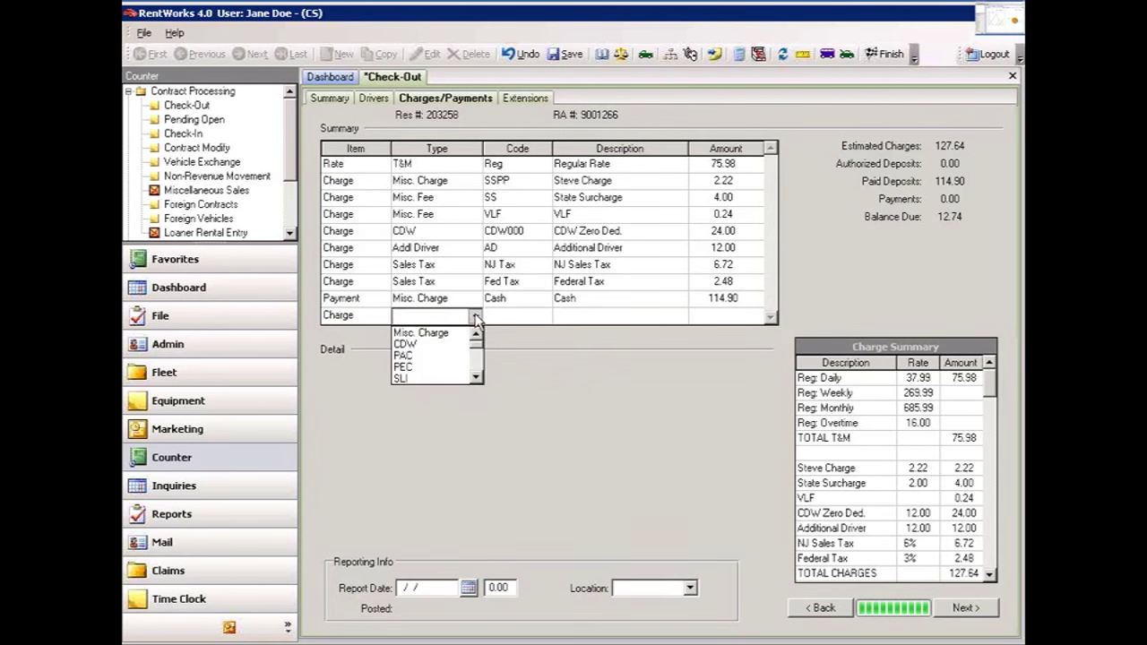
left_click(462, 332)
- Set its code to BabySeat at a 10.00 rate, raising estimated charges to 138.26
left_click(496, 324)
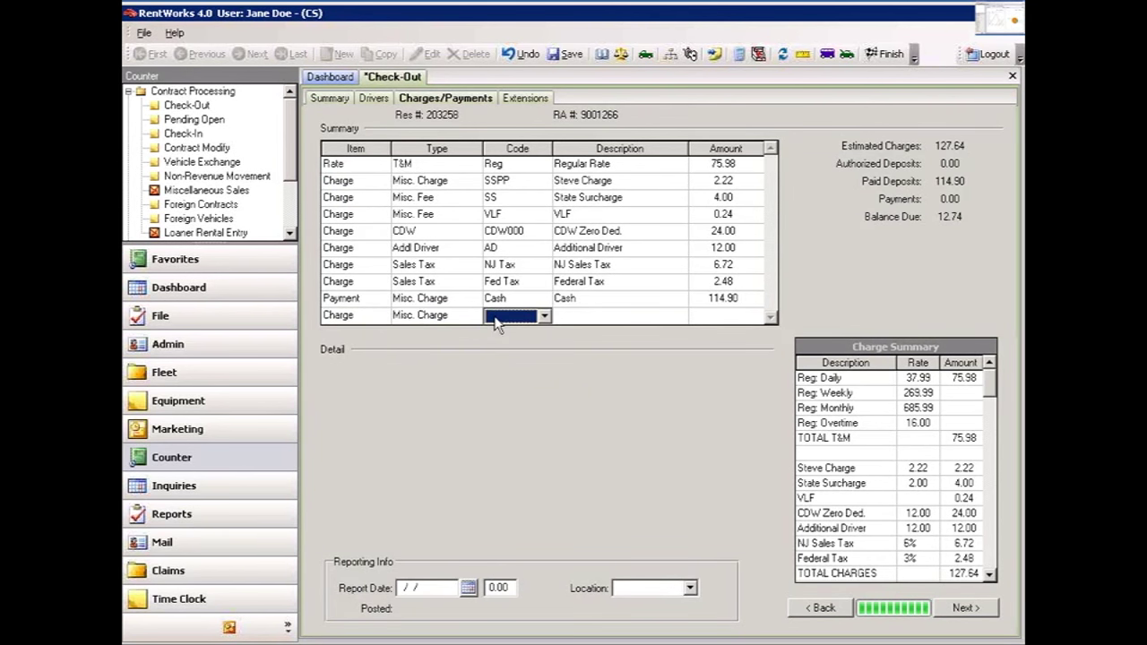
left_click(497, 324)
left_click(512, 363)
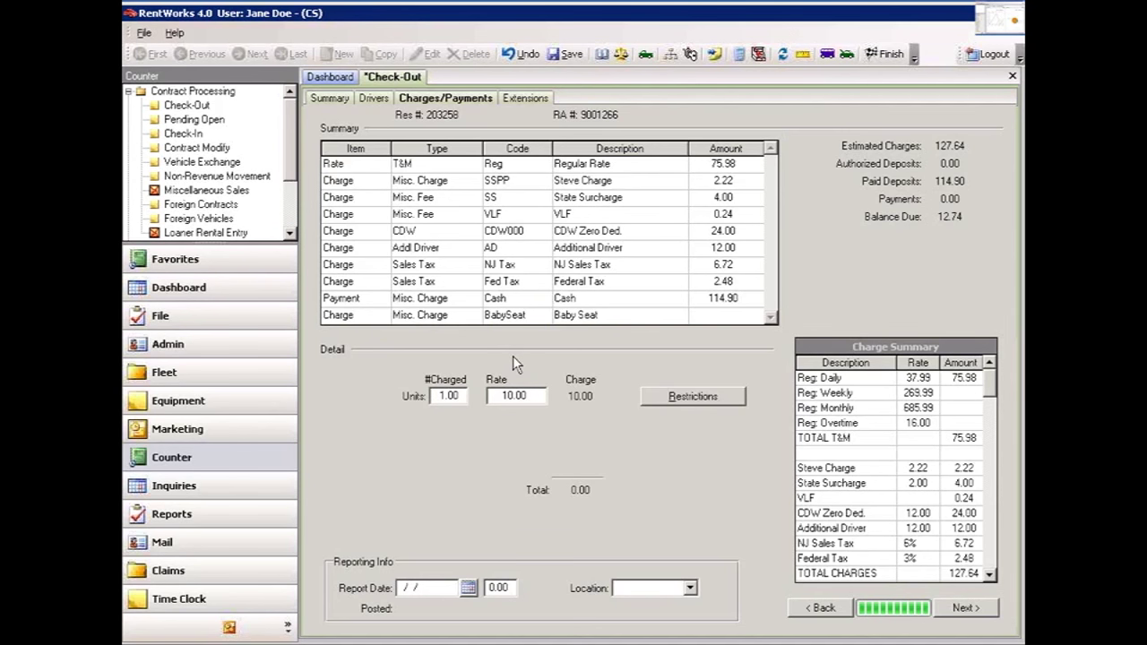
left_click_drag(522, 394, 492, 395)
key("Tab")
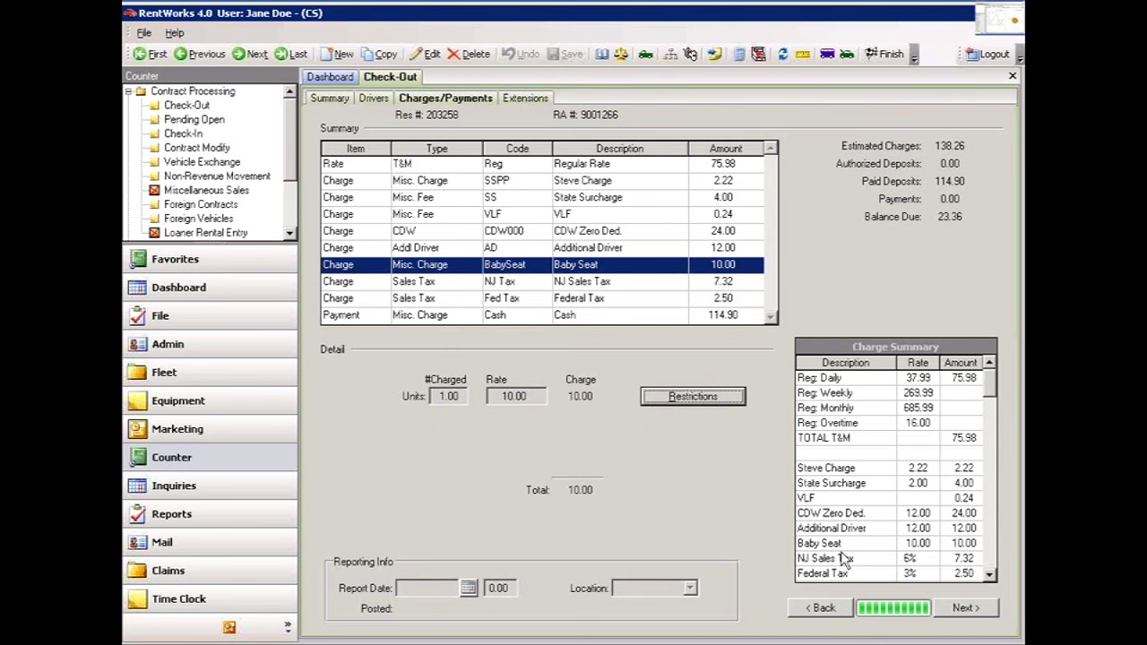
left_click(841, 544)
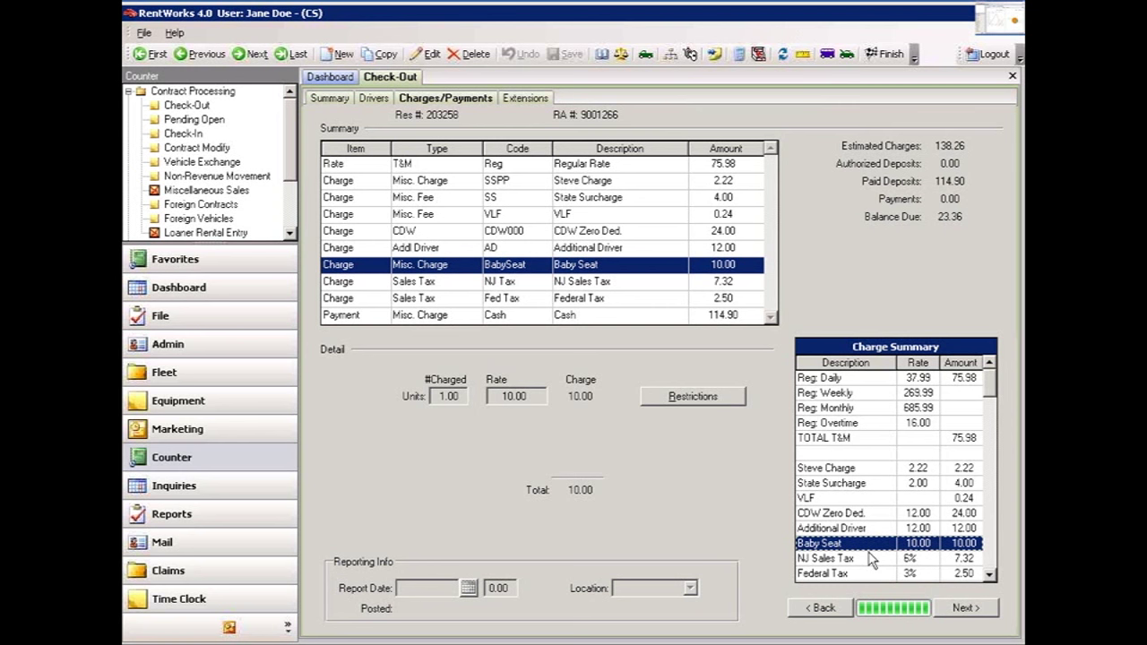
- Bill the rental to Bill To 4 and finish the check-out, agreeing to print the contract
left_click(519, 99)
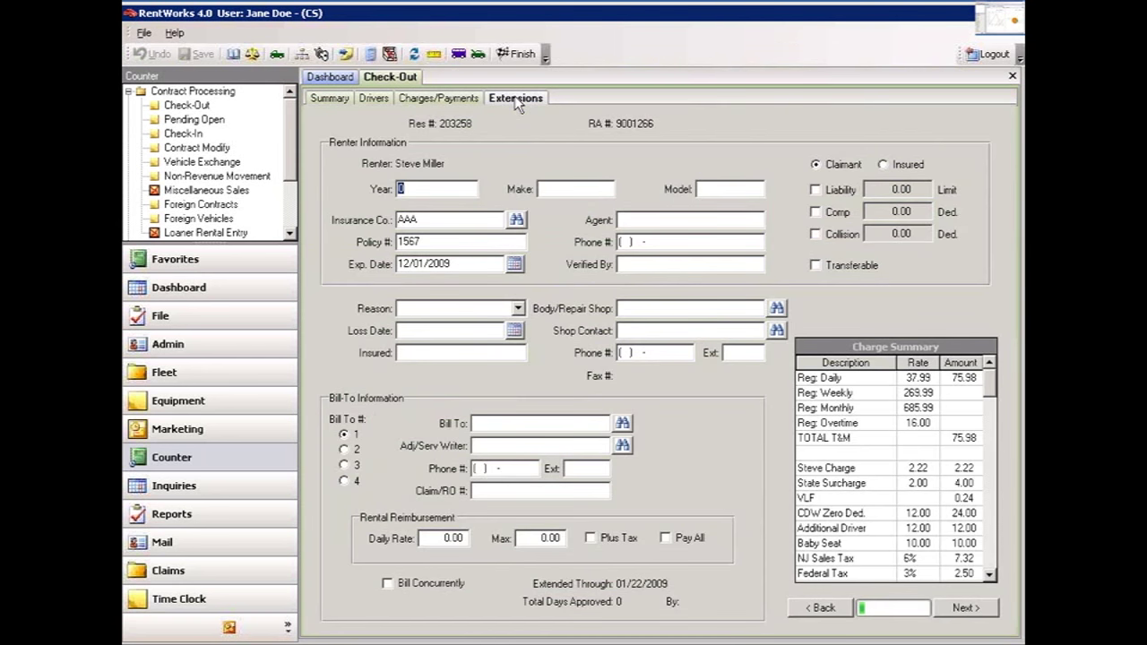
left_click(348, 480)
left_click(520, 56)
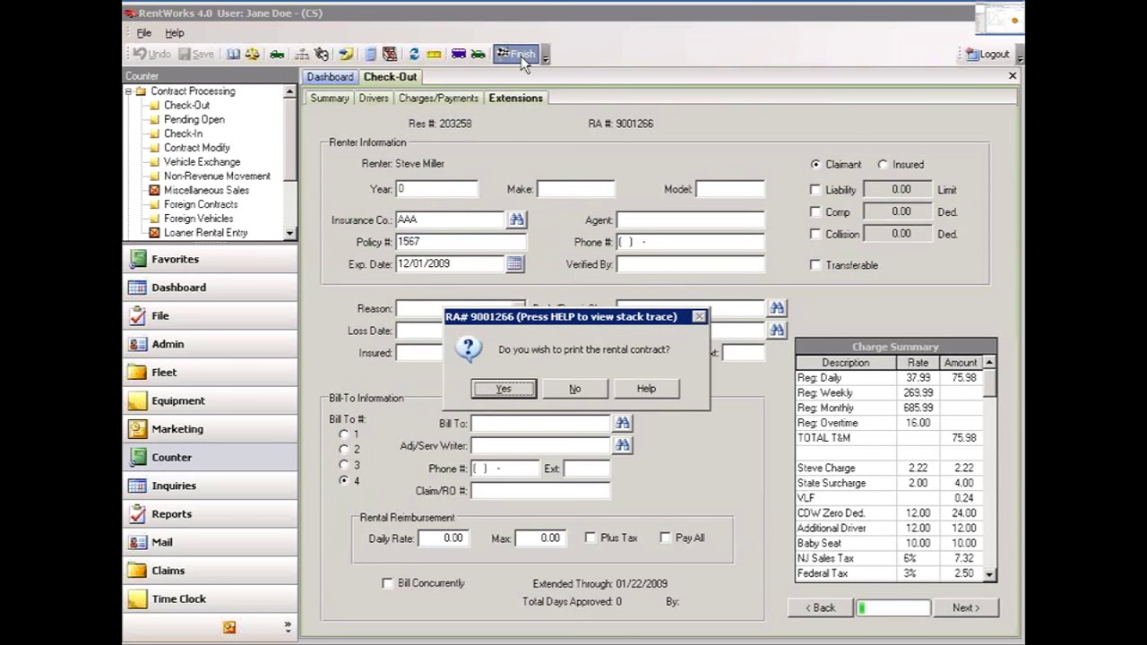
left_click(503, 392)
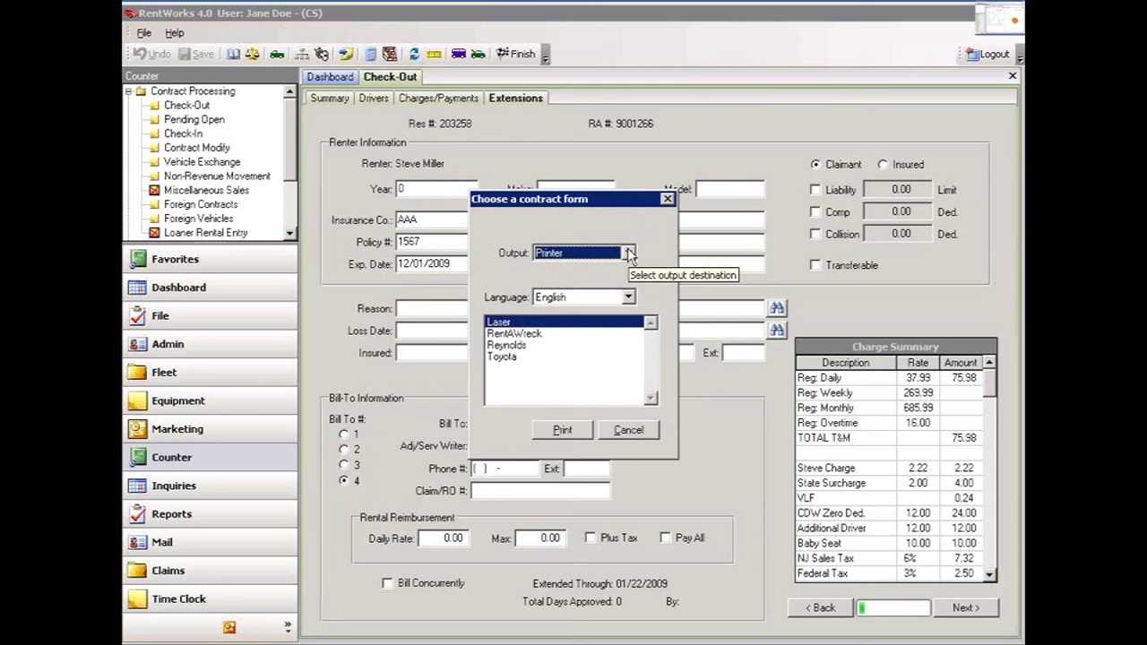
- Attempt to send the contract by e-mail, then abandon it
left_click(629, 254)
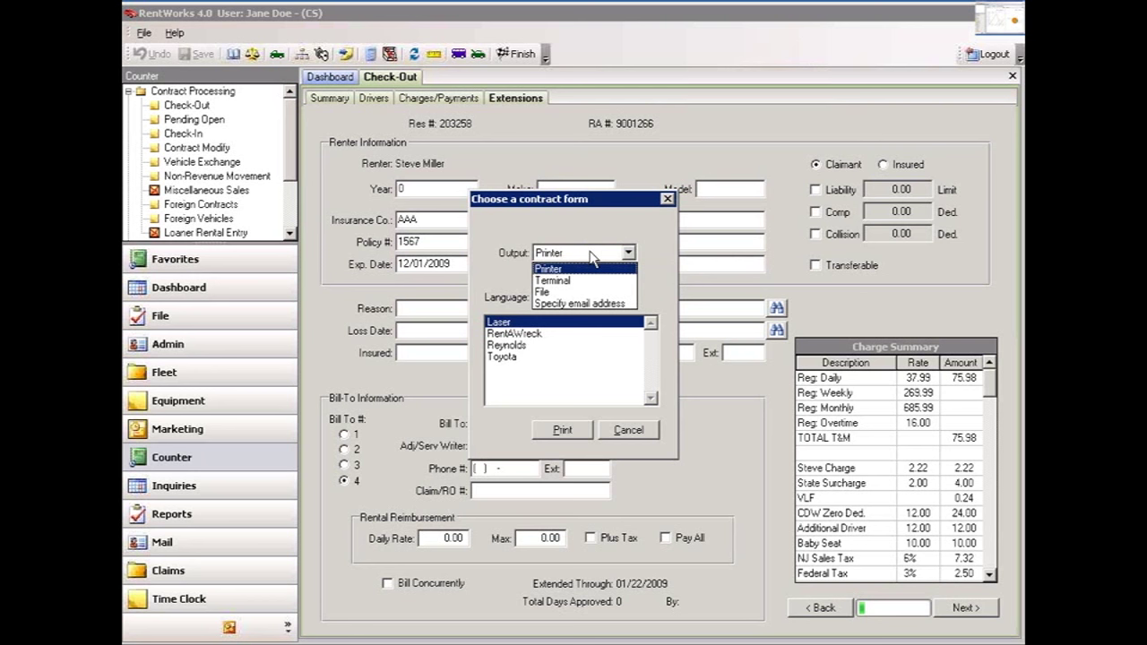
left_click(579, 304)
left_click(561, 430)
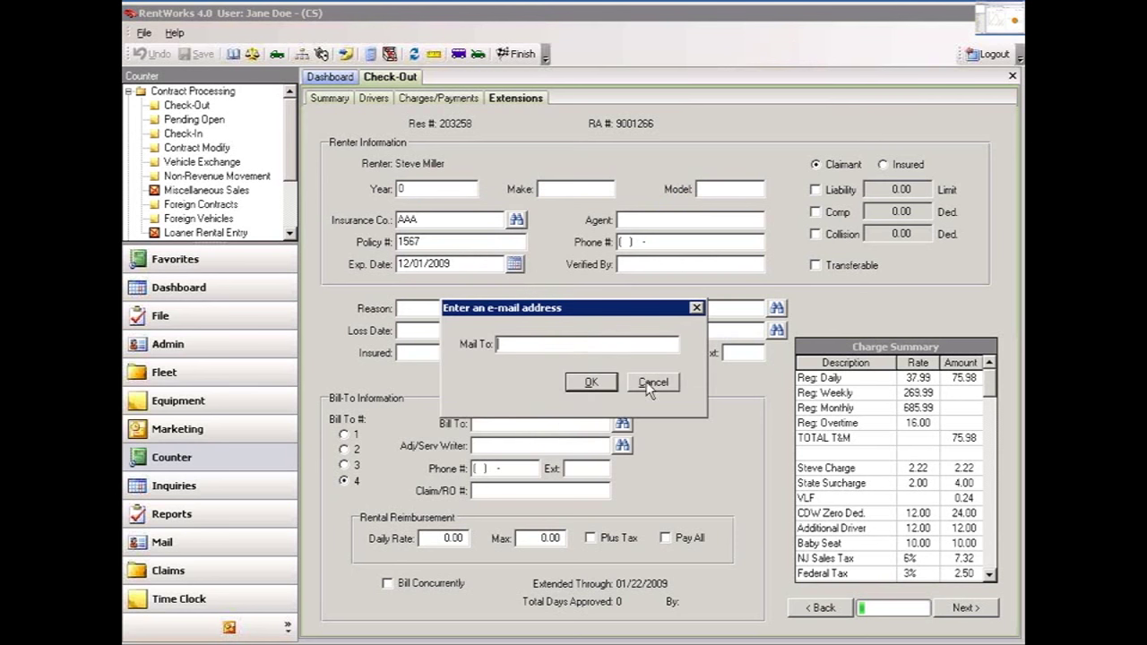
left_click(648, 382)
key("Return")
- Print the contract to the terminal and close the preview
left_click(628, 253)
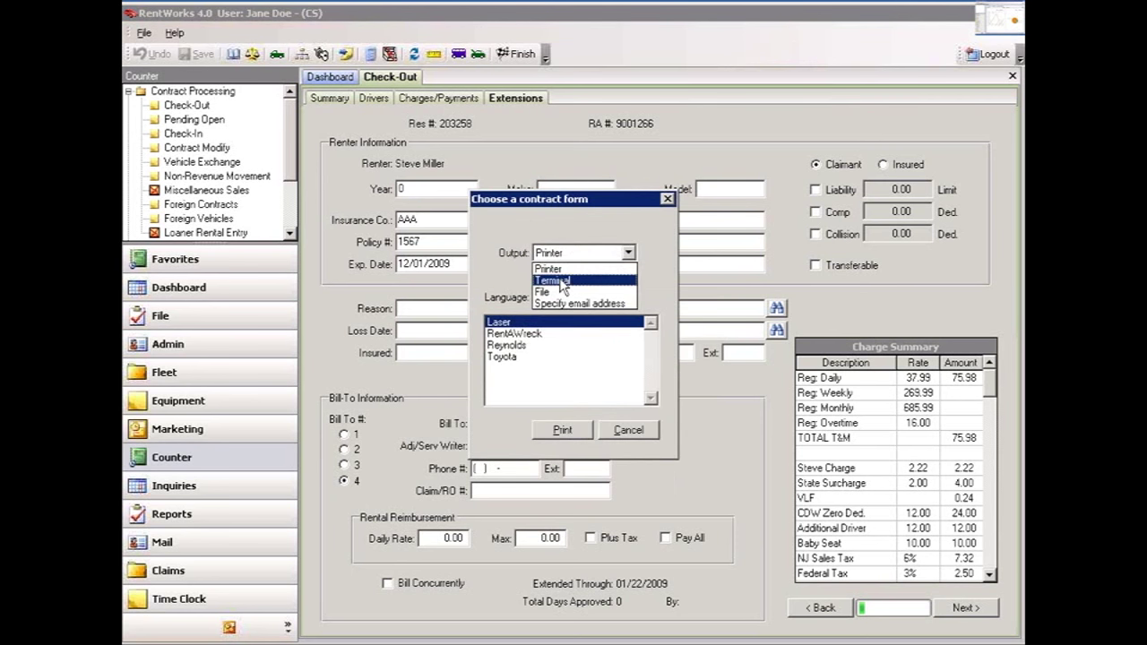
left_click(555, 280)
left_click(561, 429)
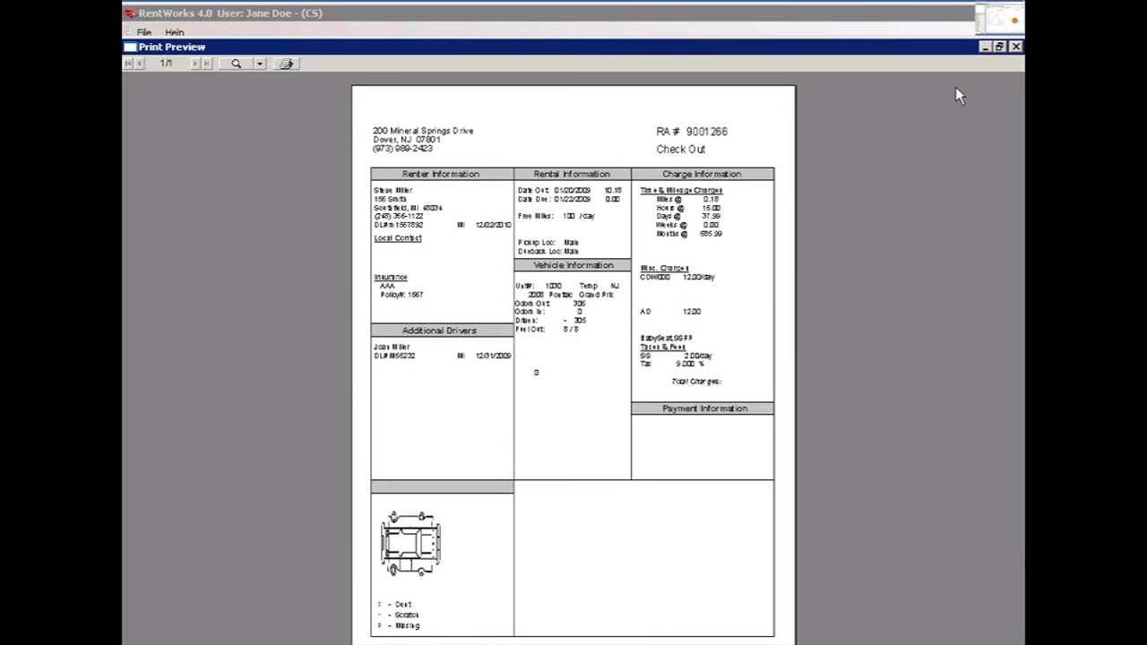
key("Escape")
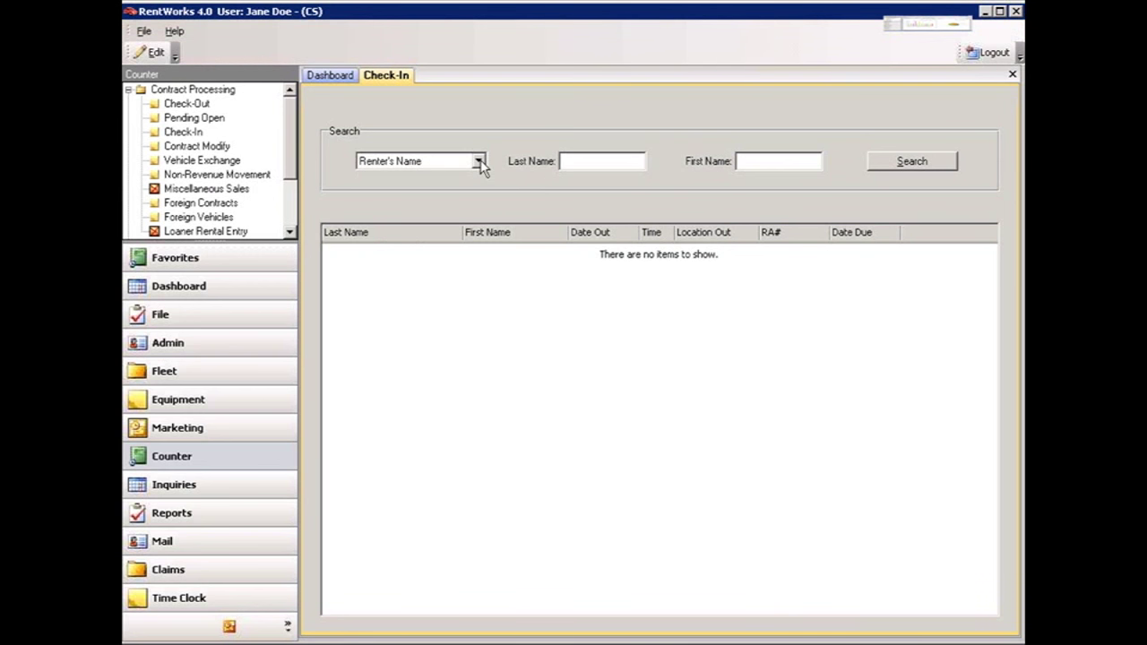
- Search check-ins by the renter's last name and open their contract from the results
left_click(479, 163)
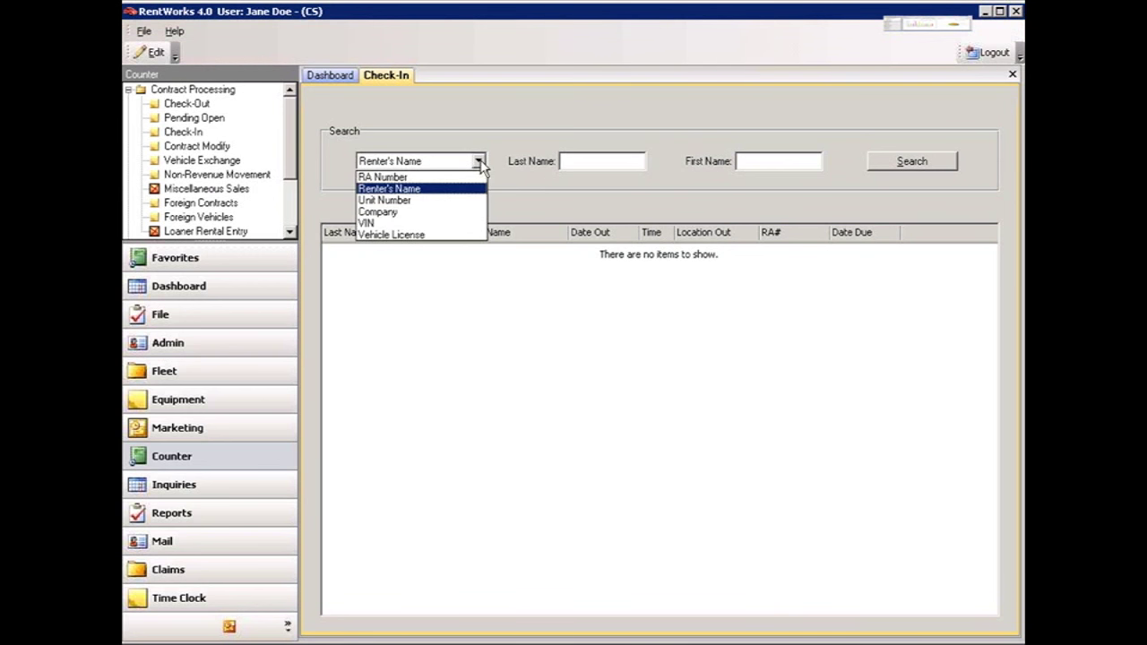
left_click(417, 189)
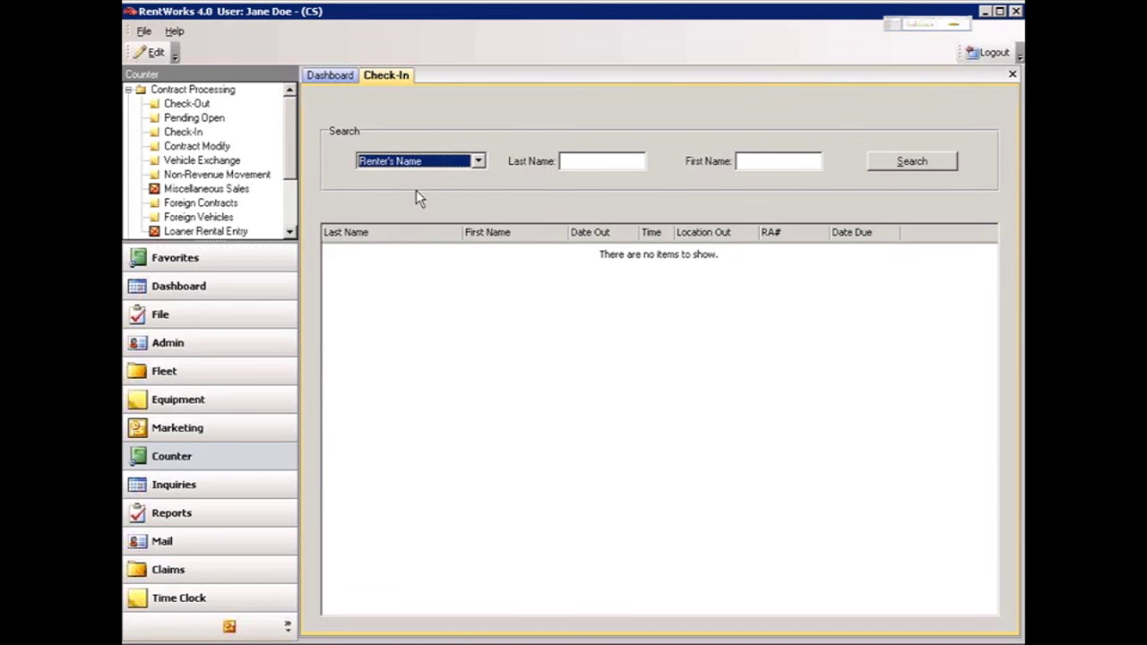
left_click(580, 161)
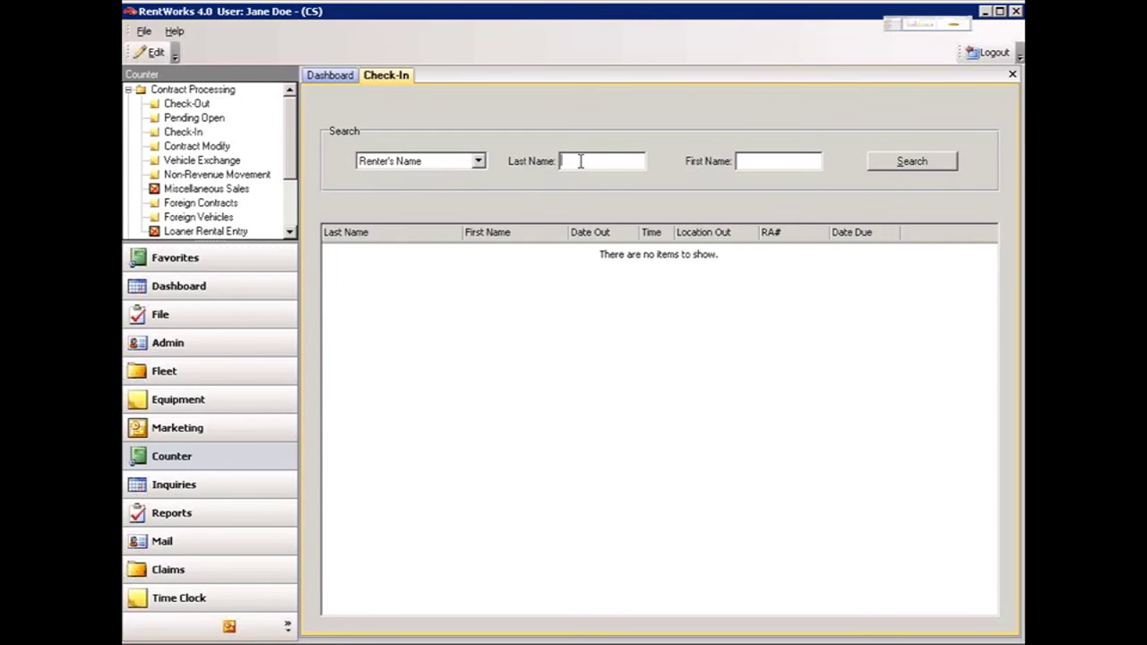
type("ada")
left_click(900, 161)
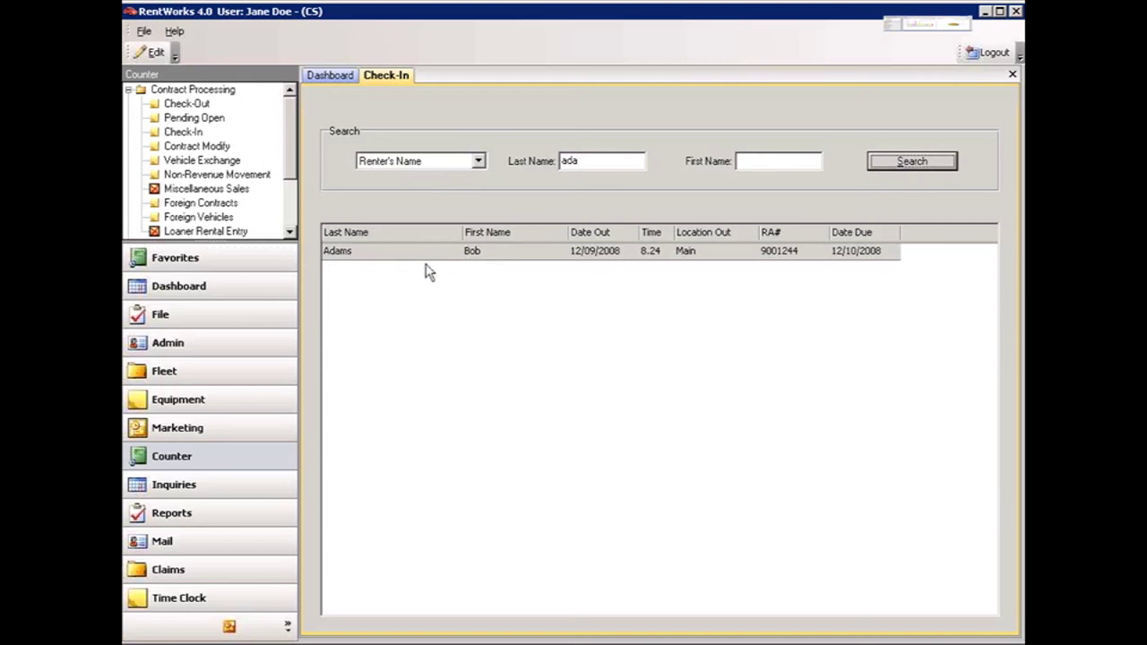
double_click(422, 251)
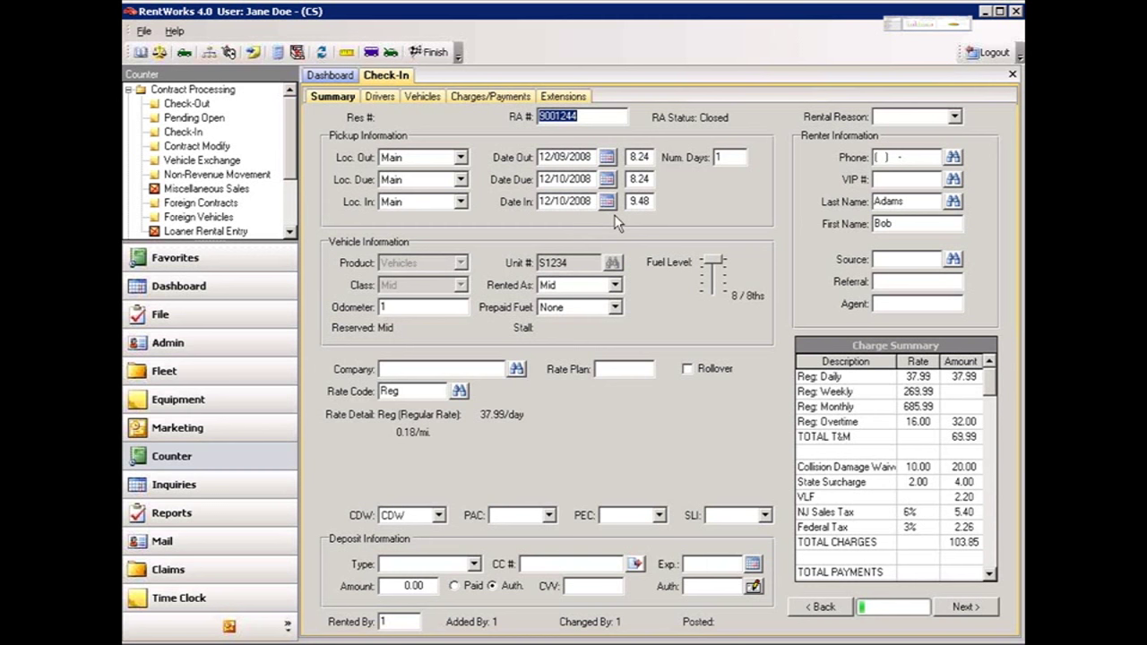
- Enter a 3459 return odometer, adding 604.44 in mileage for a 763.78 total
left_click(489, 98)
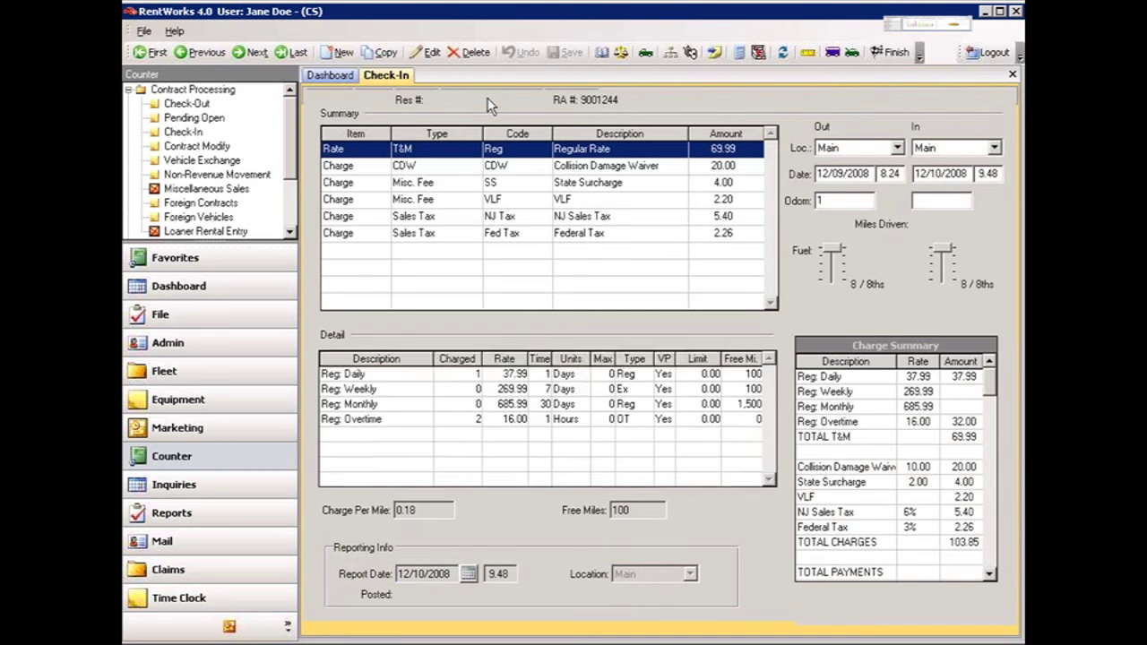
type("3459")
key("Tab")
key("Tab")
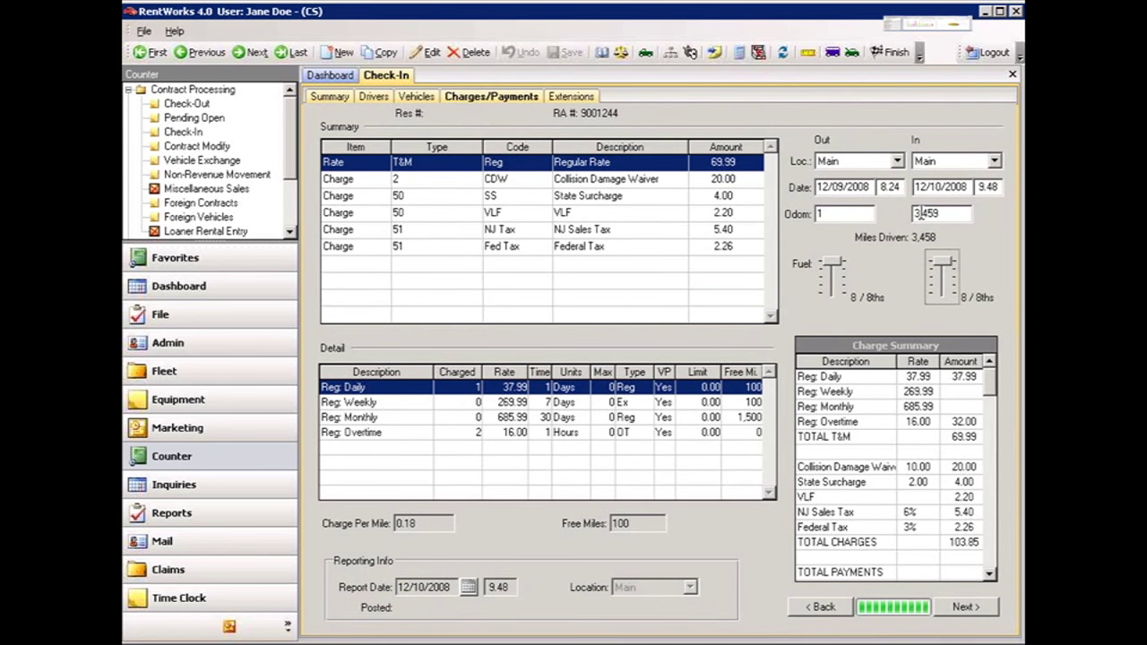
key("Tab")
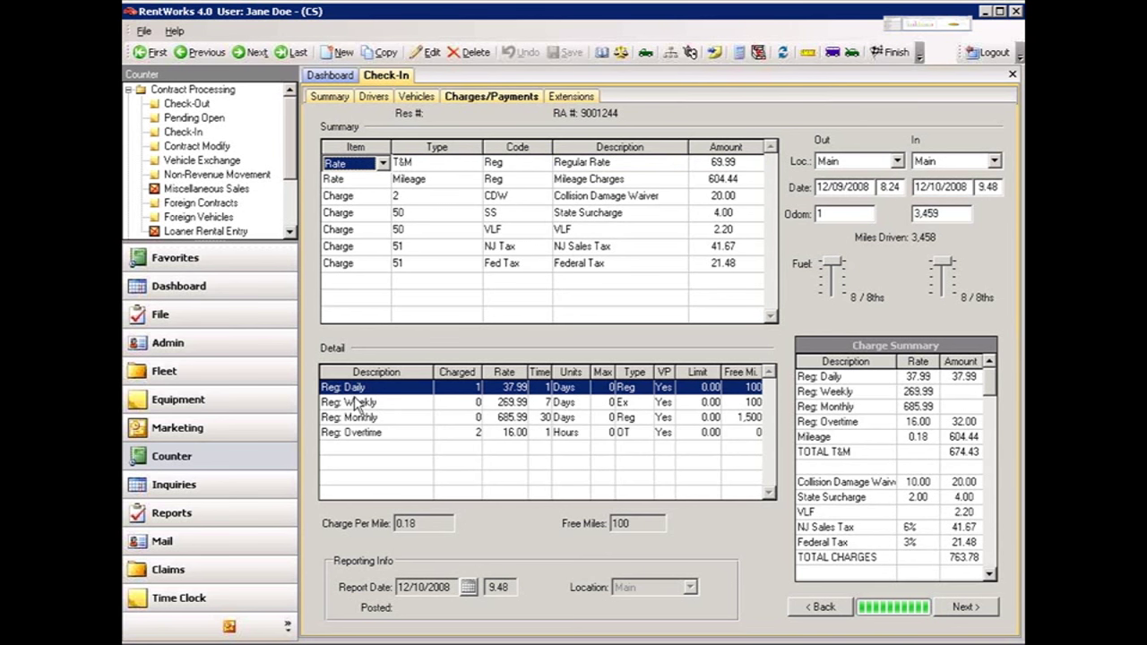
key("Escape")
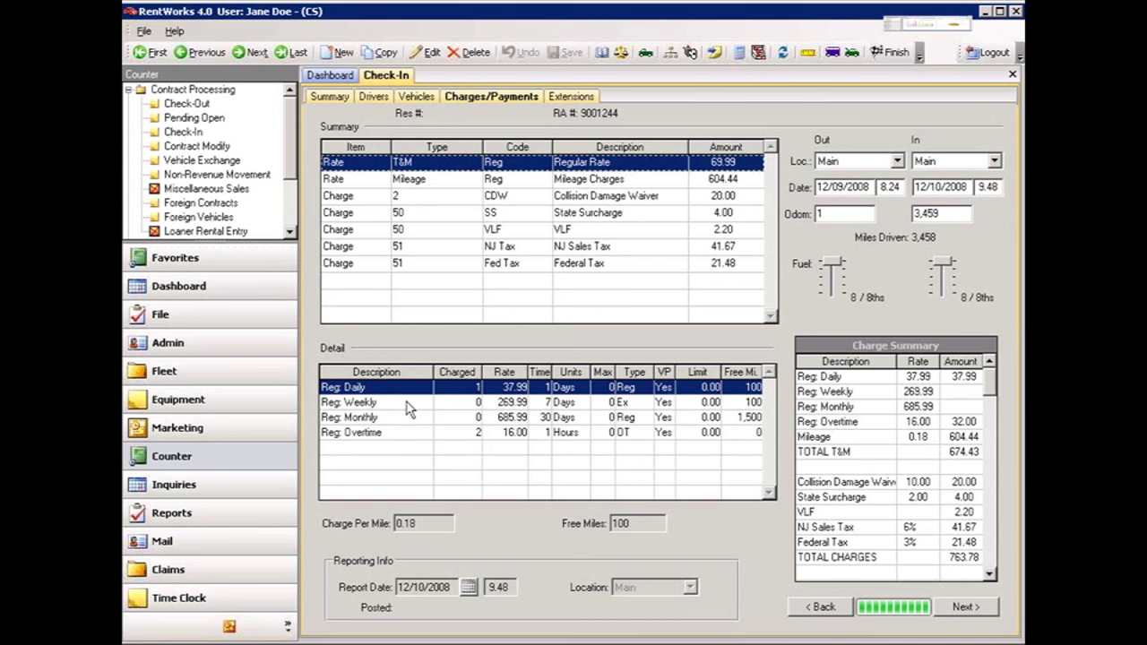
- Review the detail breakdowns of the CDW, SS, VLF, NJ Tax and Fed Tax charges
left_click(378, 196)
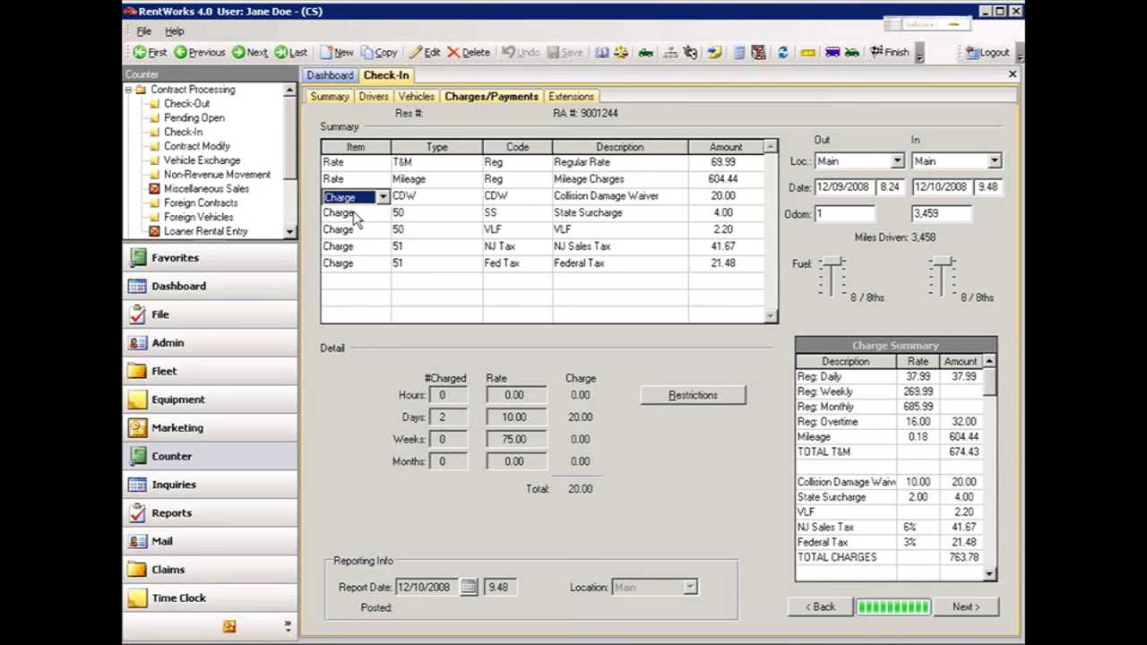
left_click(355, 215)
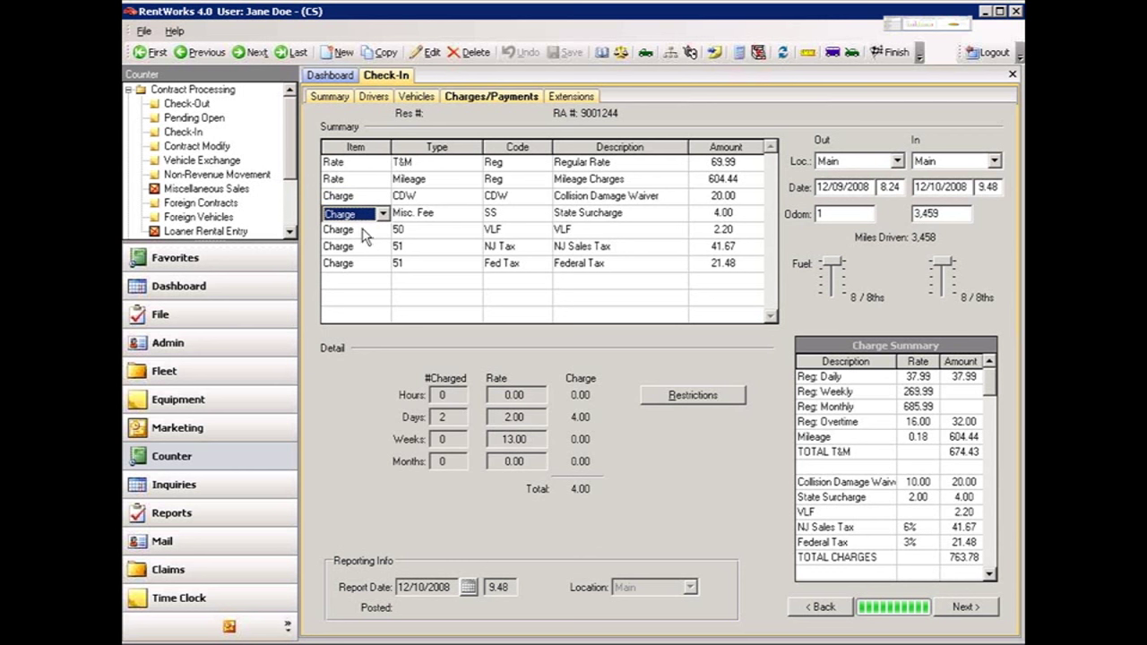
left_click(363, 231)
left_click(366, 246)
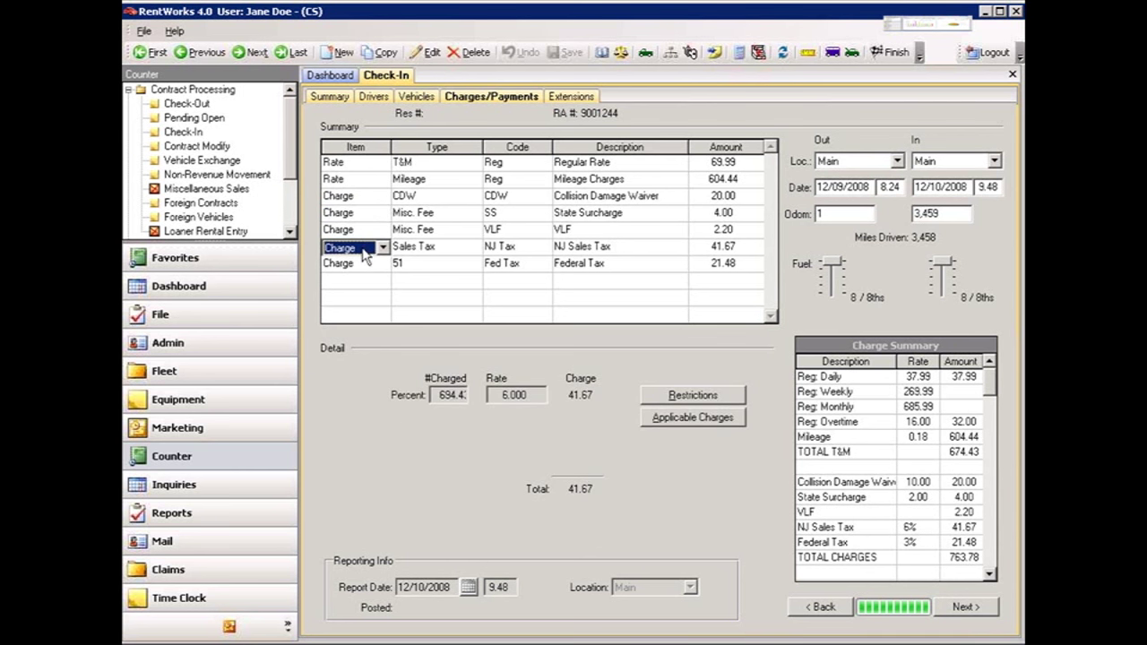
left_click(370, 265)
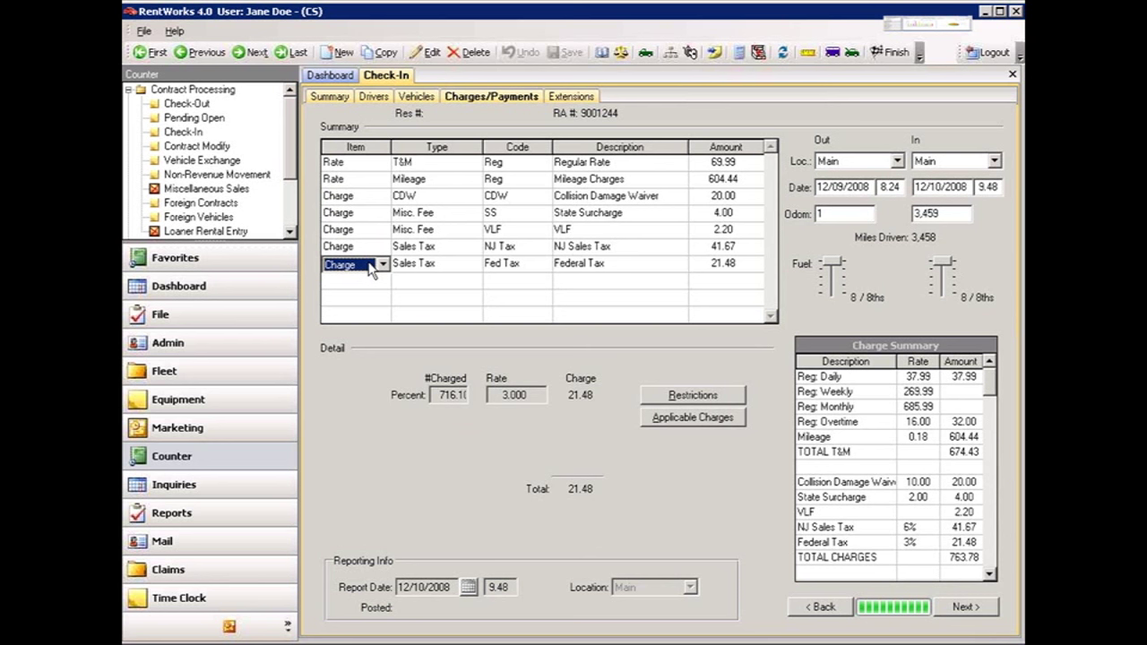
- Add a new contract line as a Payment of type Cash
left_click(332, 53)
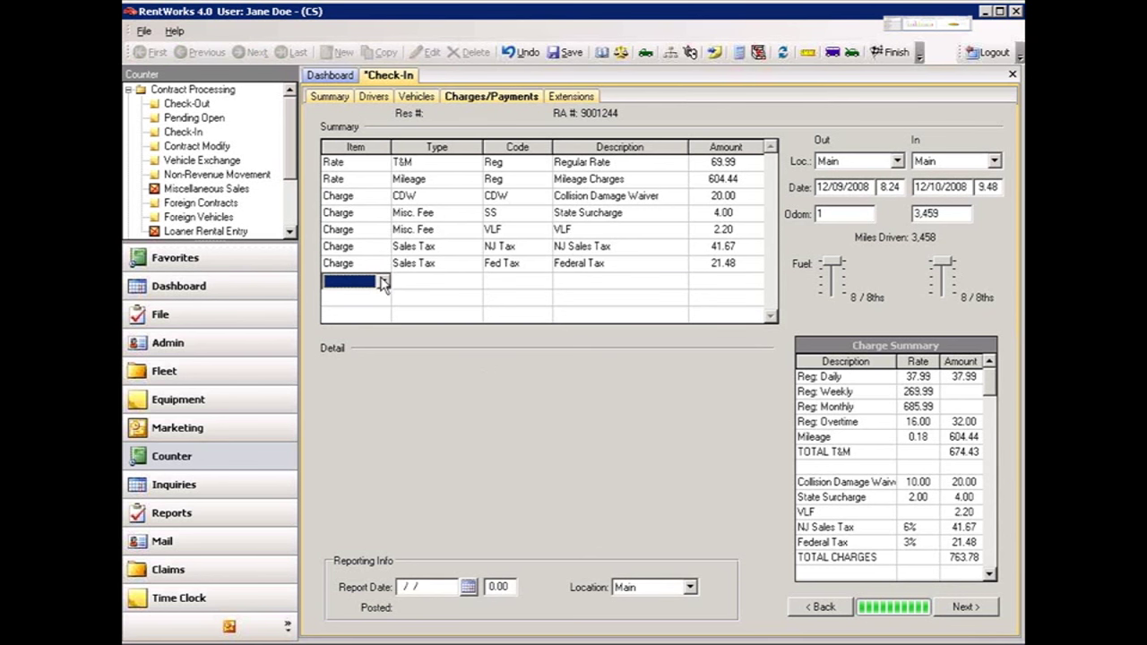
left_click(383, 281)
left_click(341, 332)
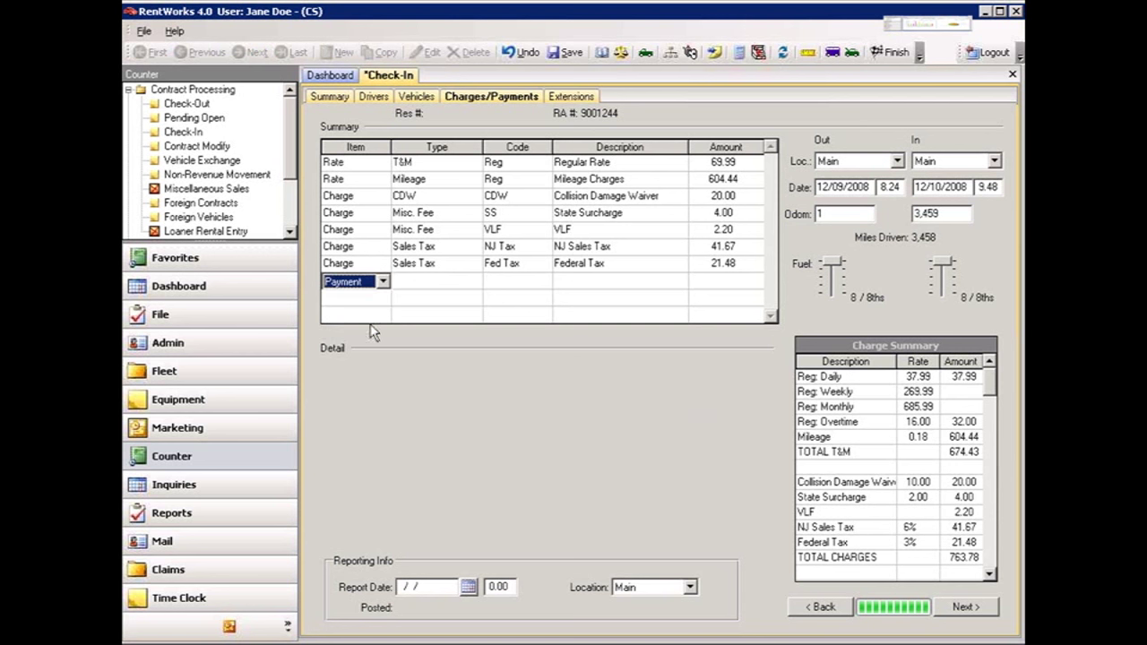
left_click(440, 283)
left_click(474, 281)
left_click(407, 298)
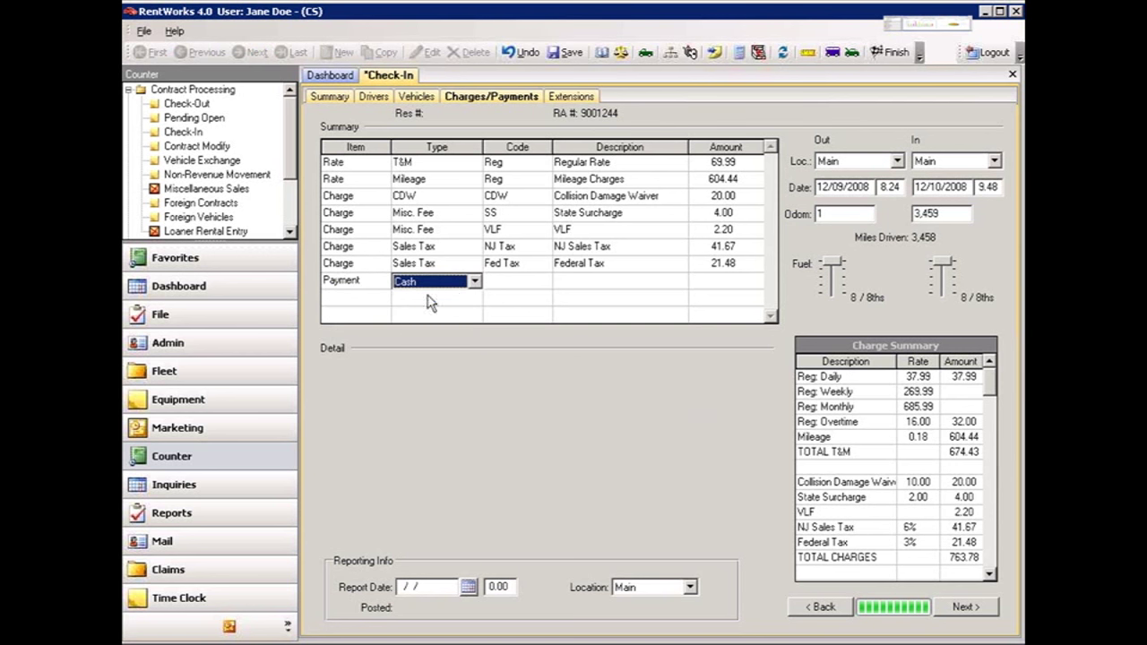
- Set the payment code to Cash, accept 763.78, save, and confirm a 0.00 balance due
left_click(497, 284)
left_click(544, 282)
left_click(495, 309)
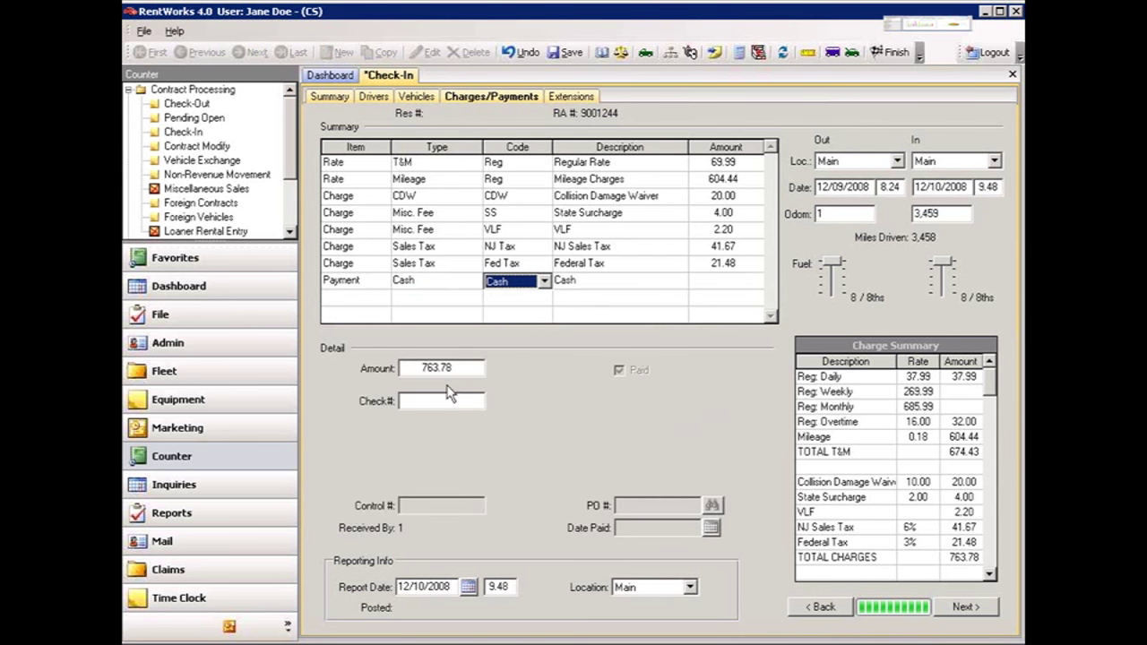
left_click_drag(452, 367, 415, 365)
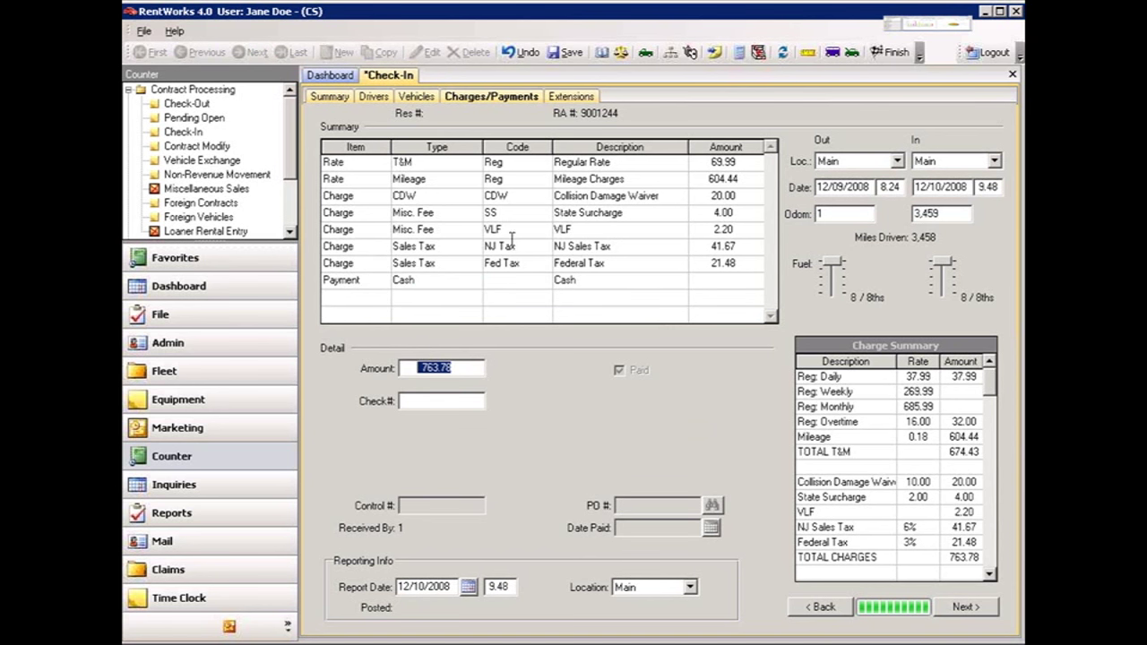
left_click(562, 52)
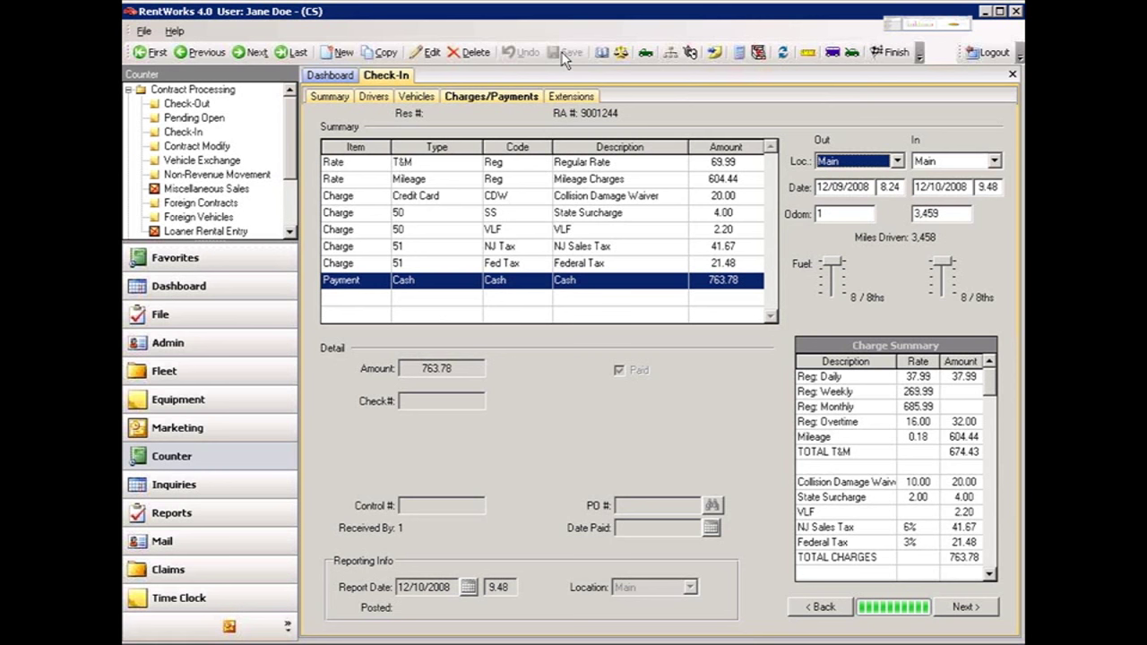
left_click_drag(990, 436, 988, 576)
left_click(959, 573)
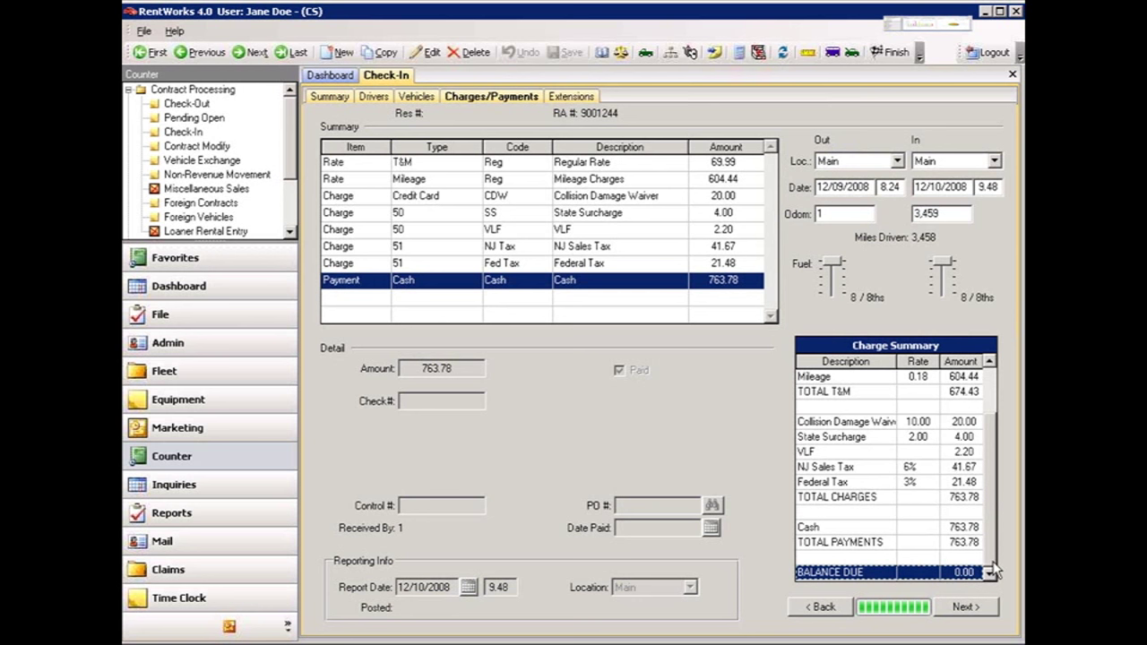
- Finish the check-in and print the 'In' contract to the Terminal, enlarging the preview
left_click(893, 53)
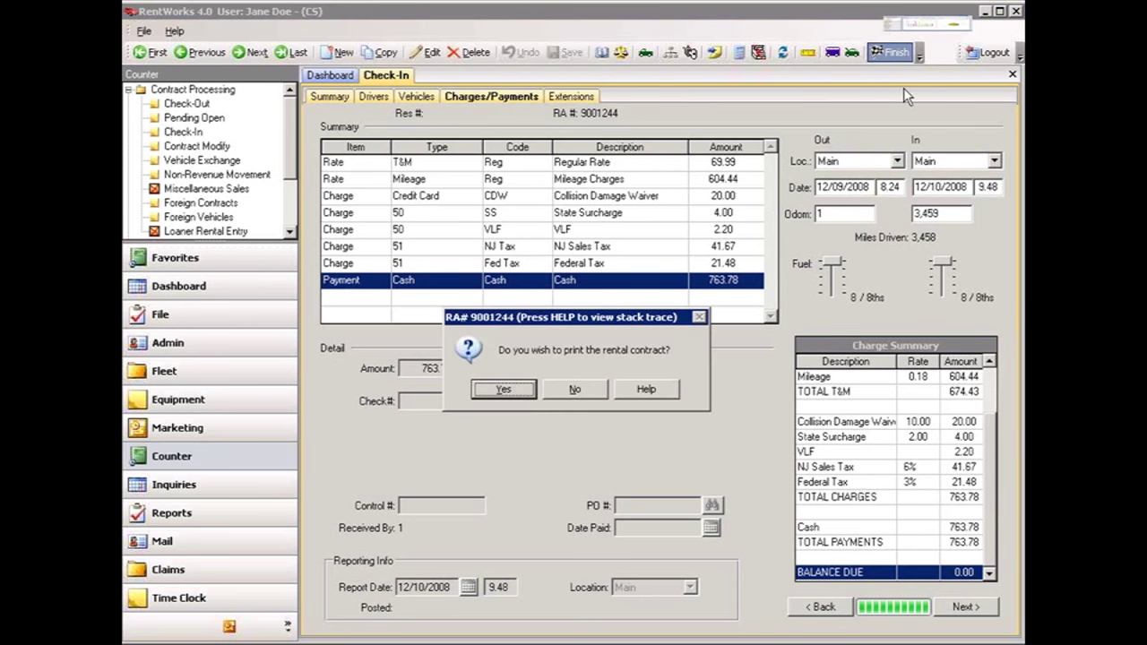
left_click(505, 389)
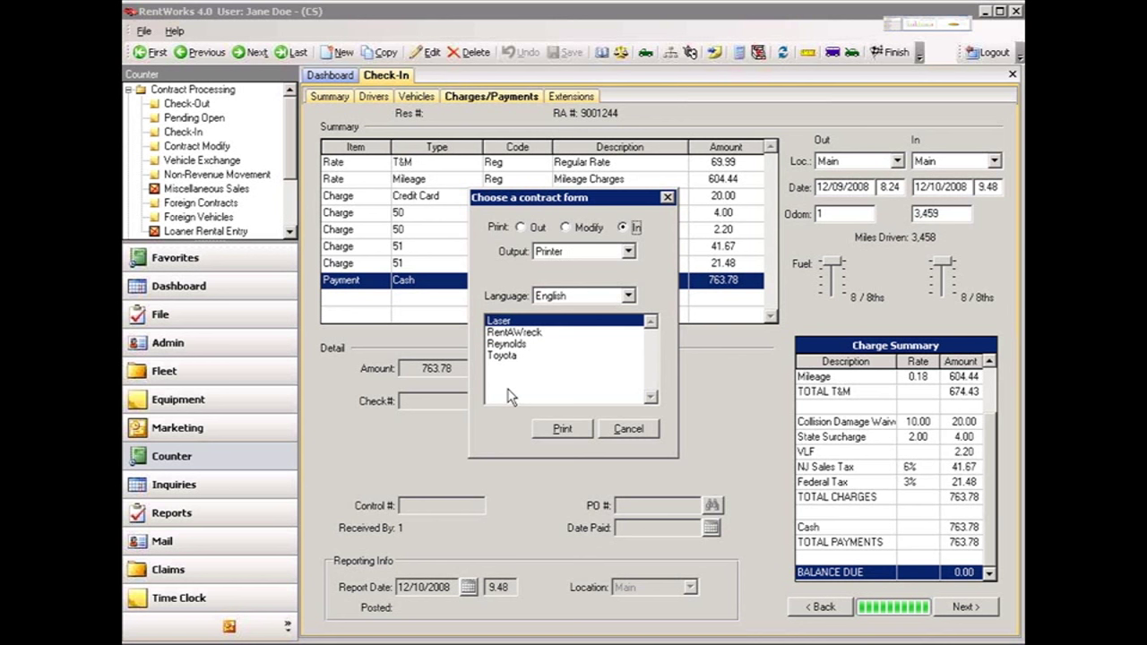
left_click(629, 251)
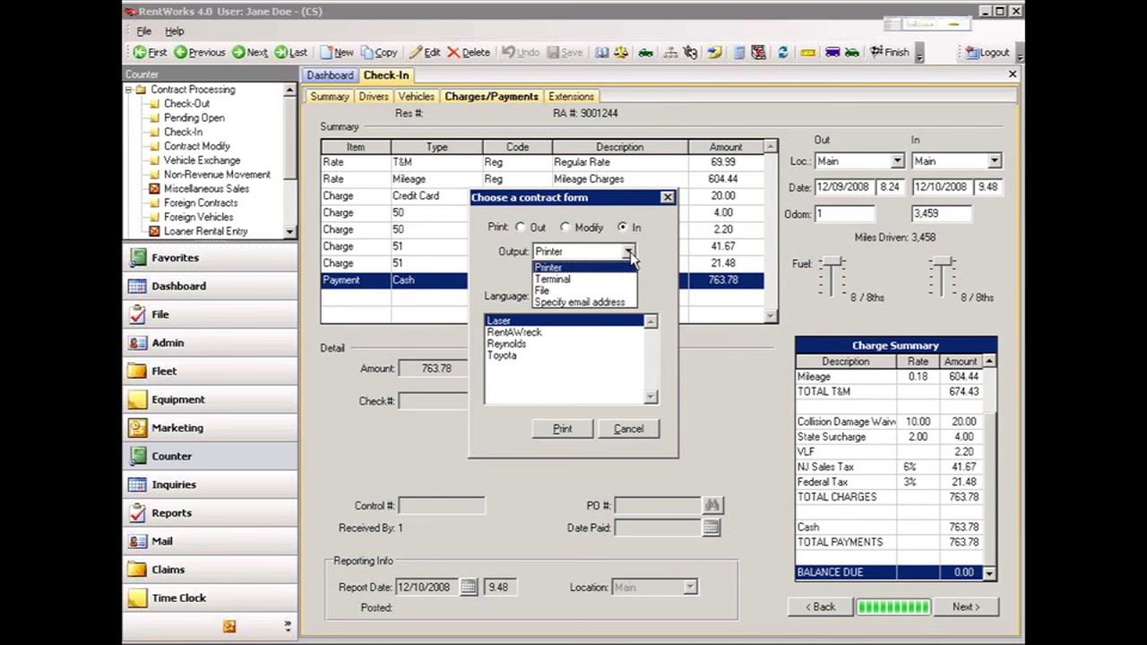
left_click(559, 283)
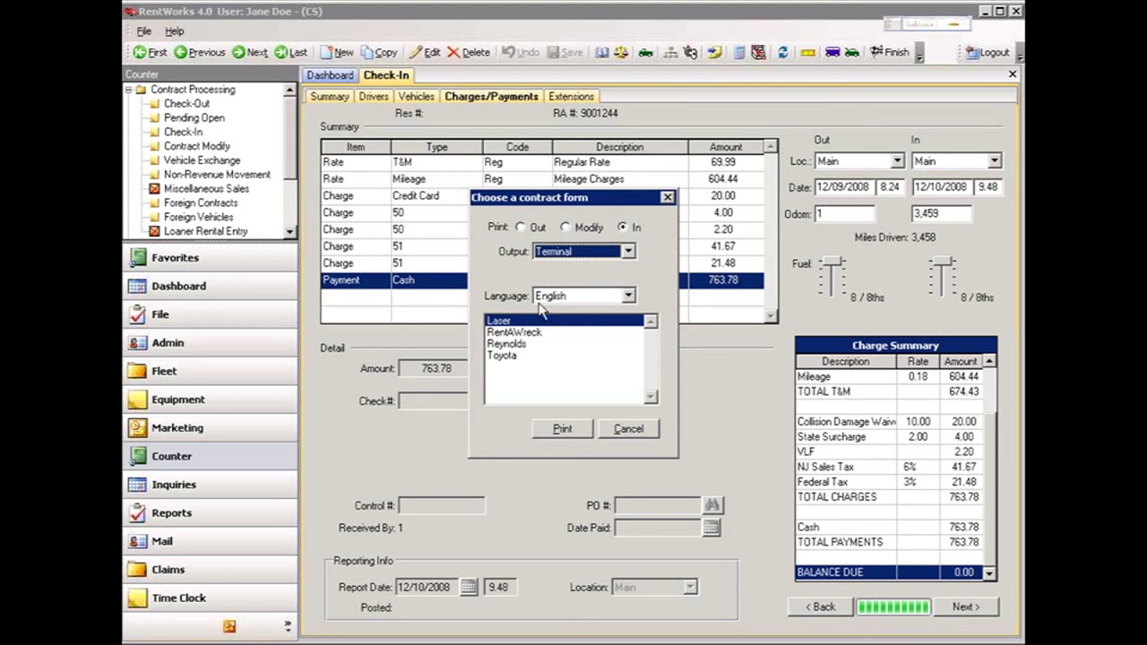
left_click(508, 346)
left_click(562, 428)
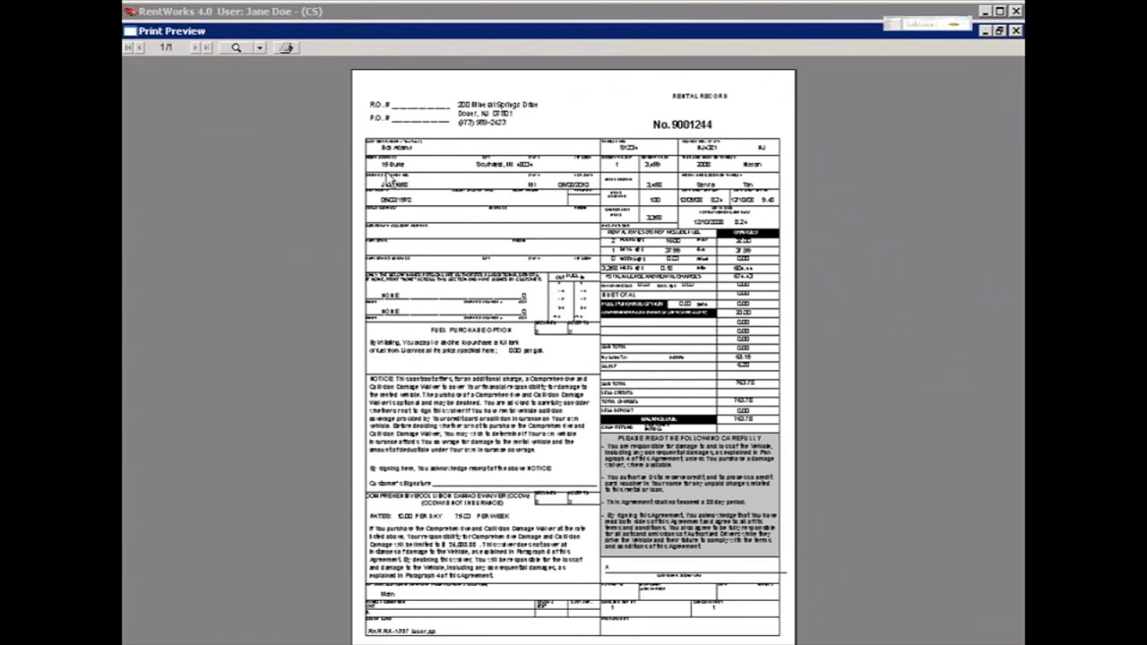
left_click(243, 48)
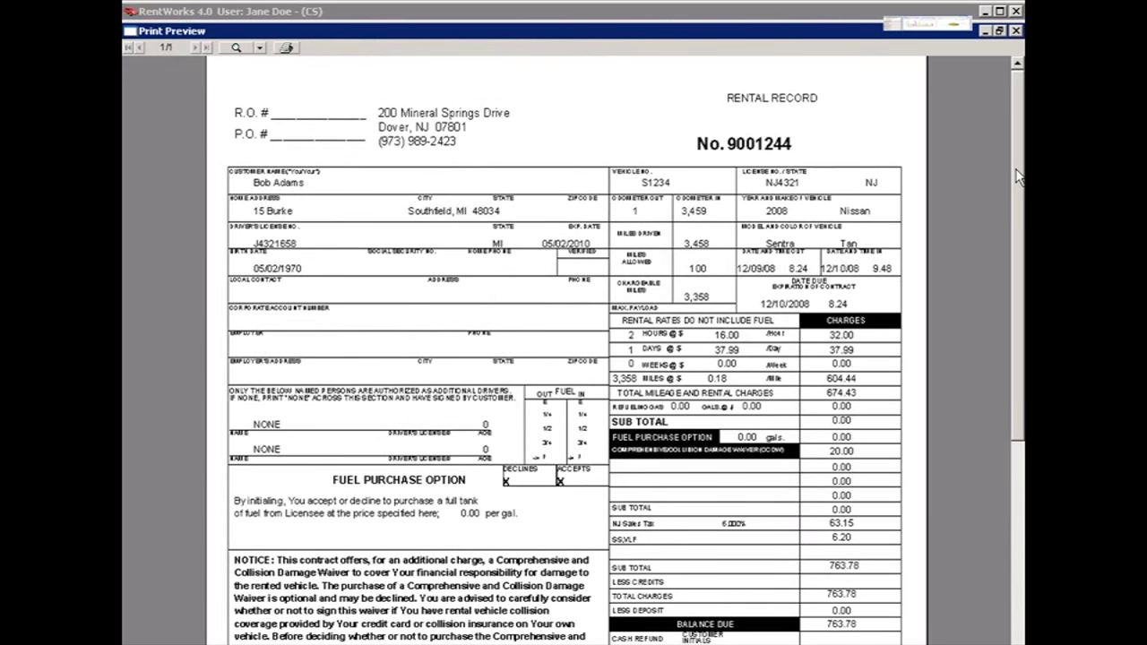
left_click_drag(1014, 270, 1014, 373)
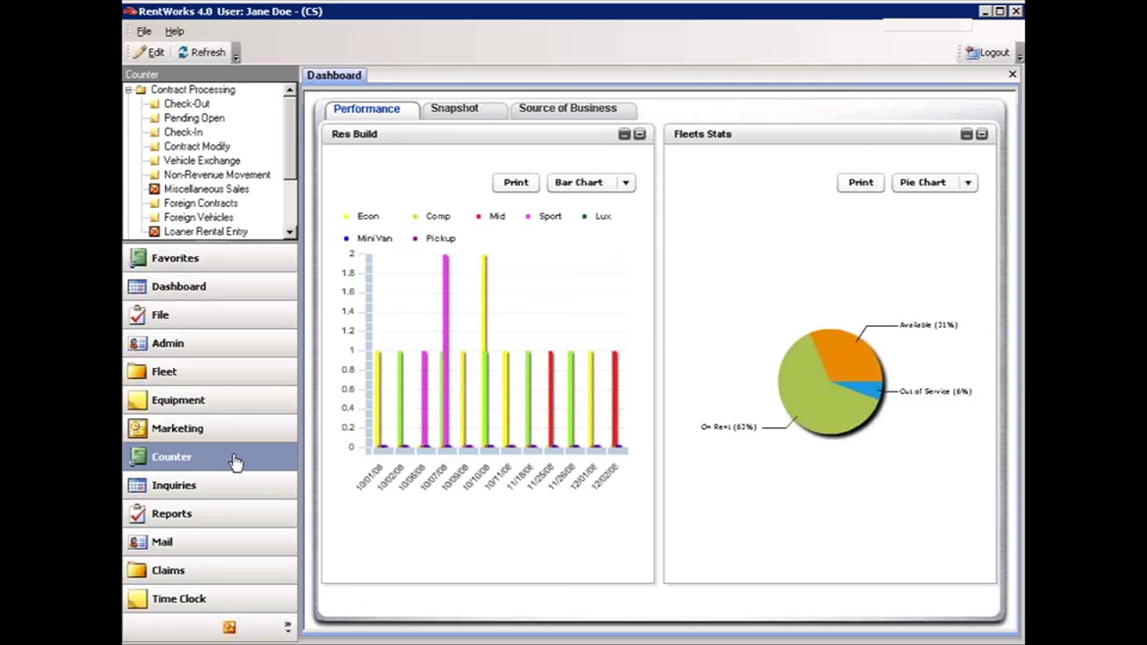
- In Contract Modify, search Open contracts by Renter's Name
left_click(202, 149)
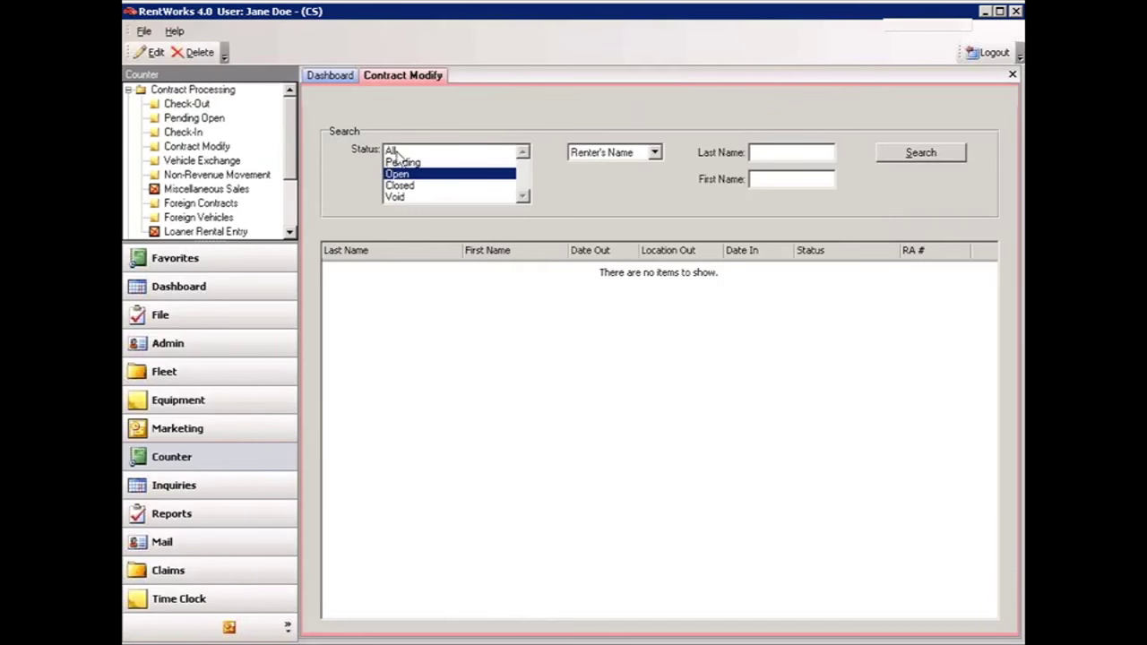
left_click(400, 153)
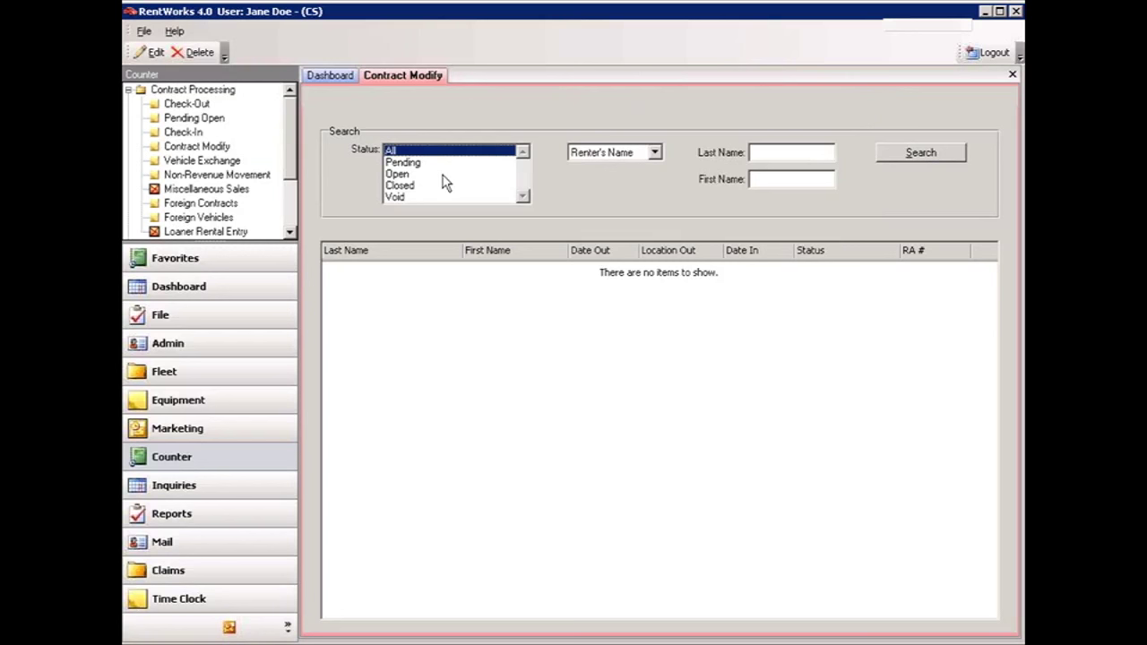
left_click(654, 155)
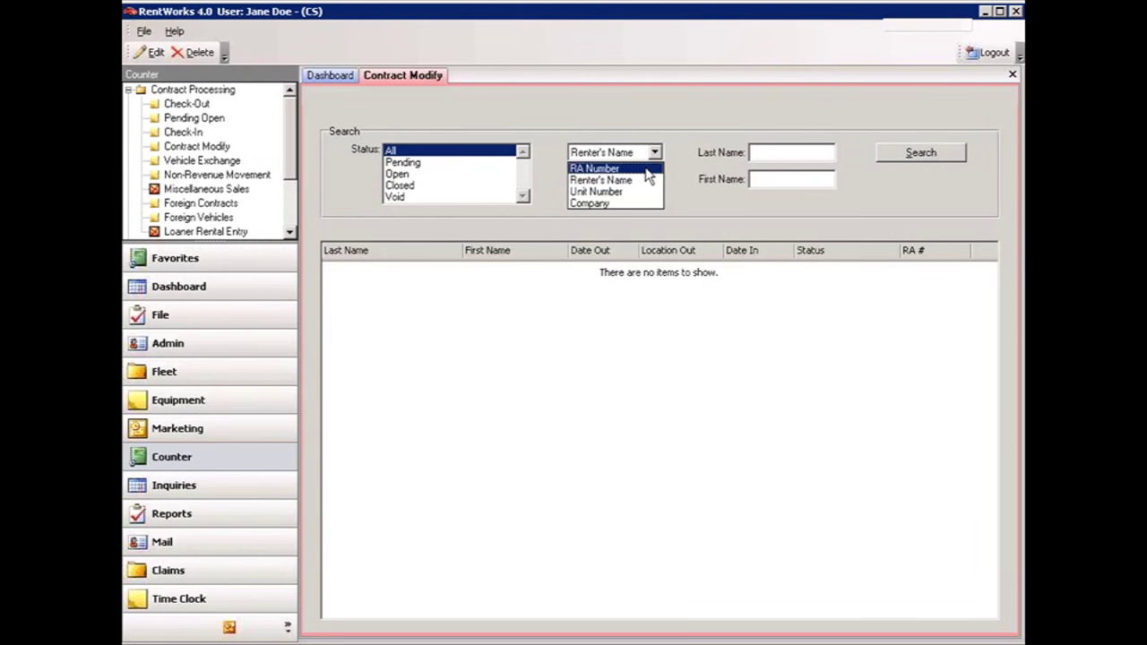
left_click(400, 183)
left_click(399, 177)
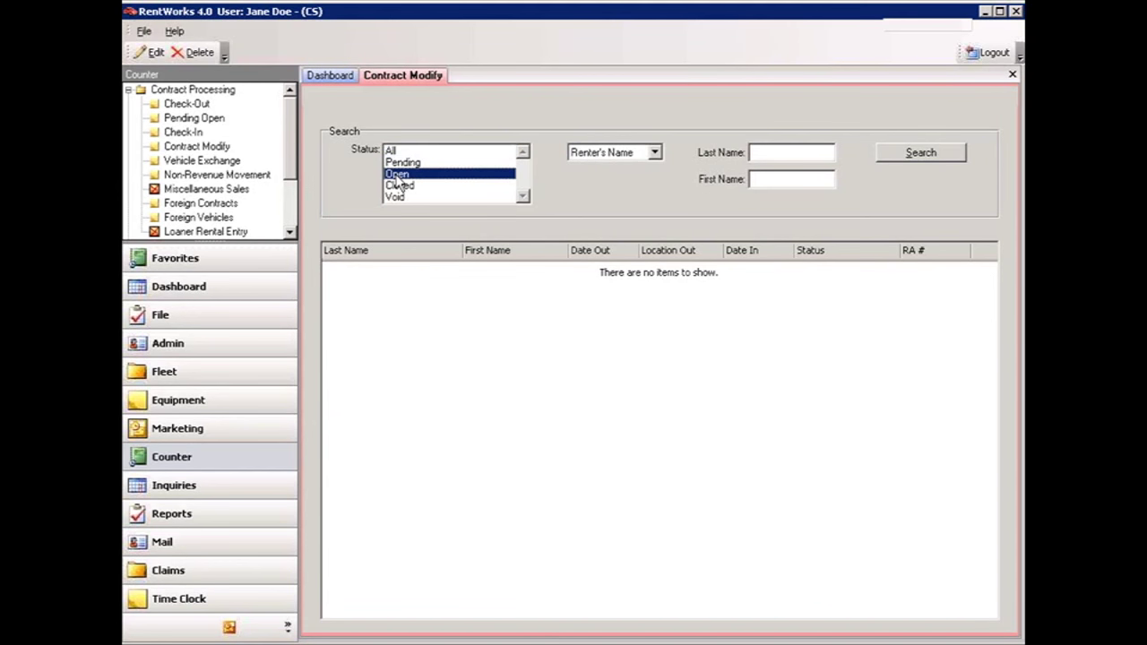
- Enter the renter's last name, run the search, and open the matching contract
left_click(760, 153)
type("ki")
key("Tab")
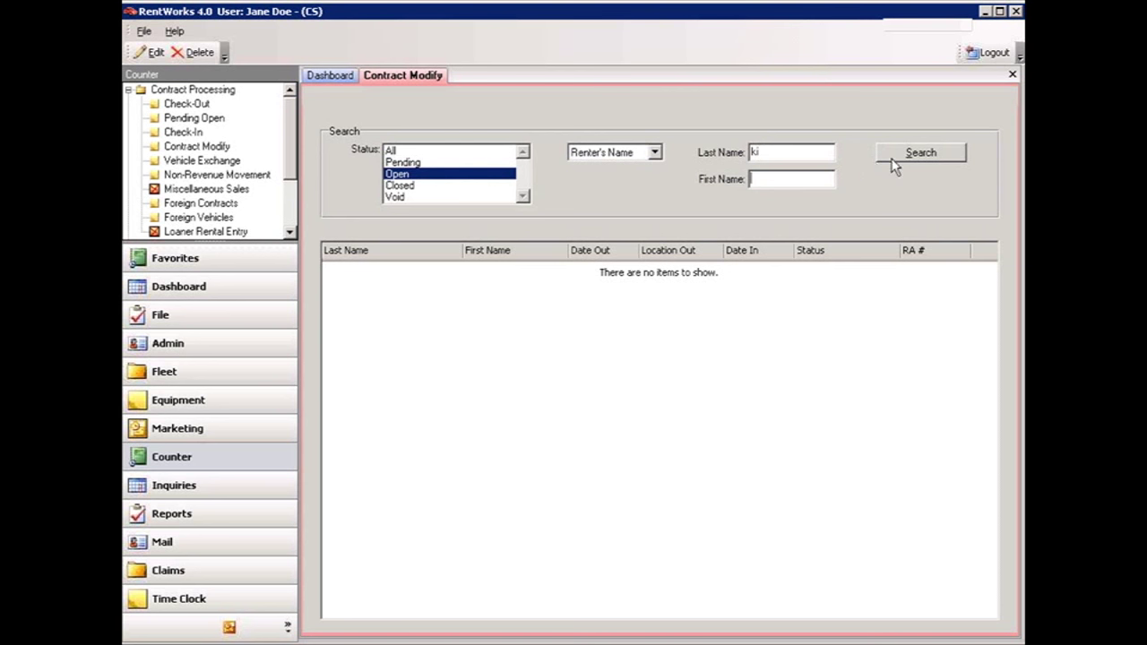
left_click(914, 156)
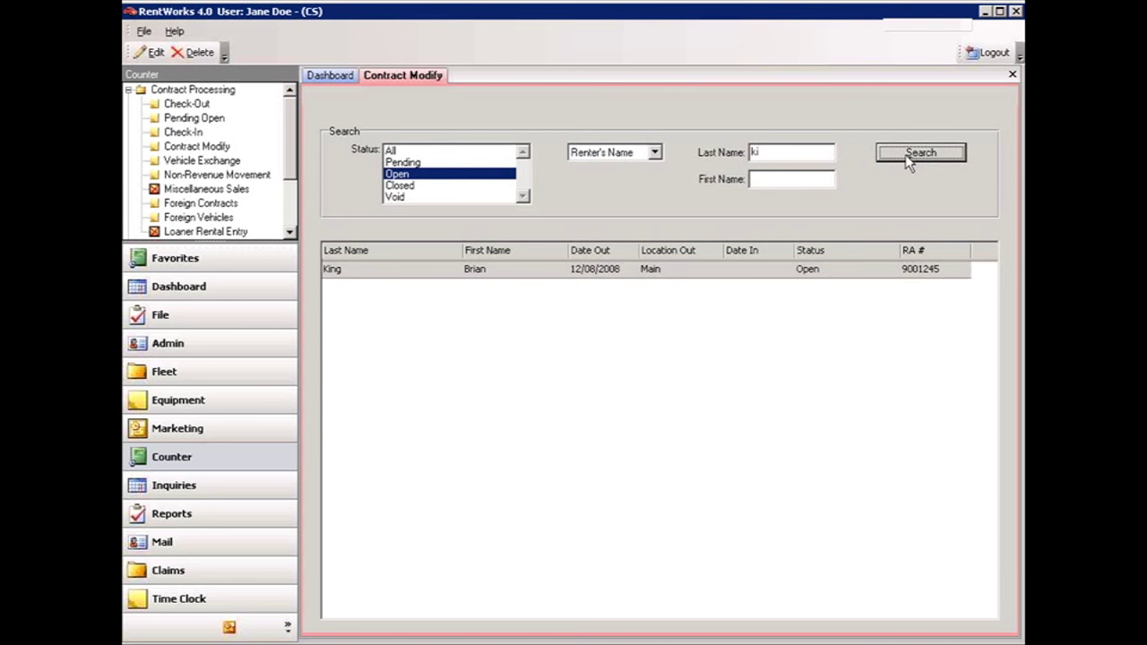
left_click(422, 280)
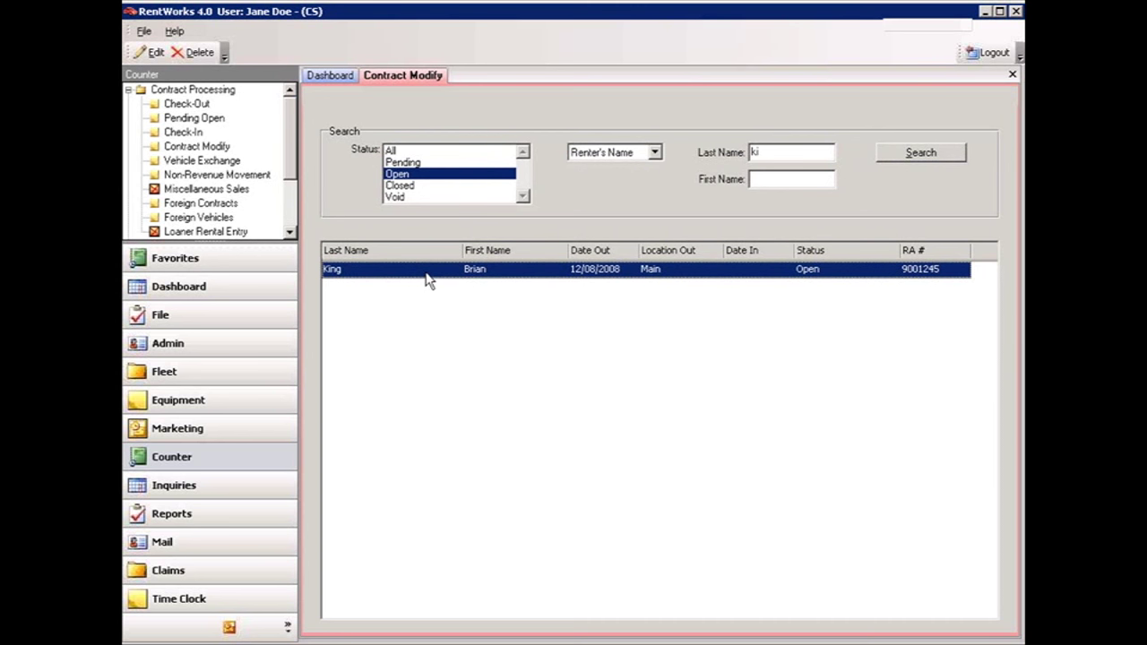
double_click(427, 270)
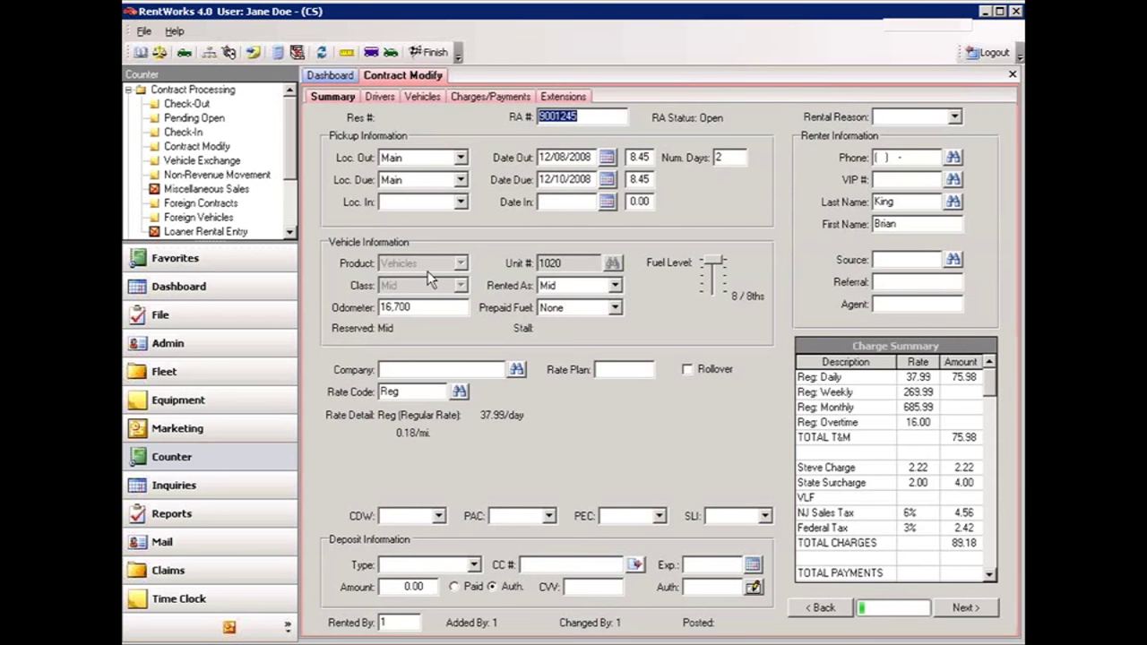
- Change the due date to 12/23/2008, giving 15 days and 652.38 total charges
left_click(607, 180)
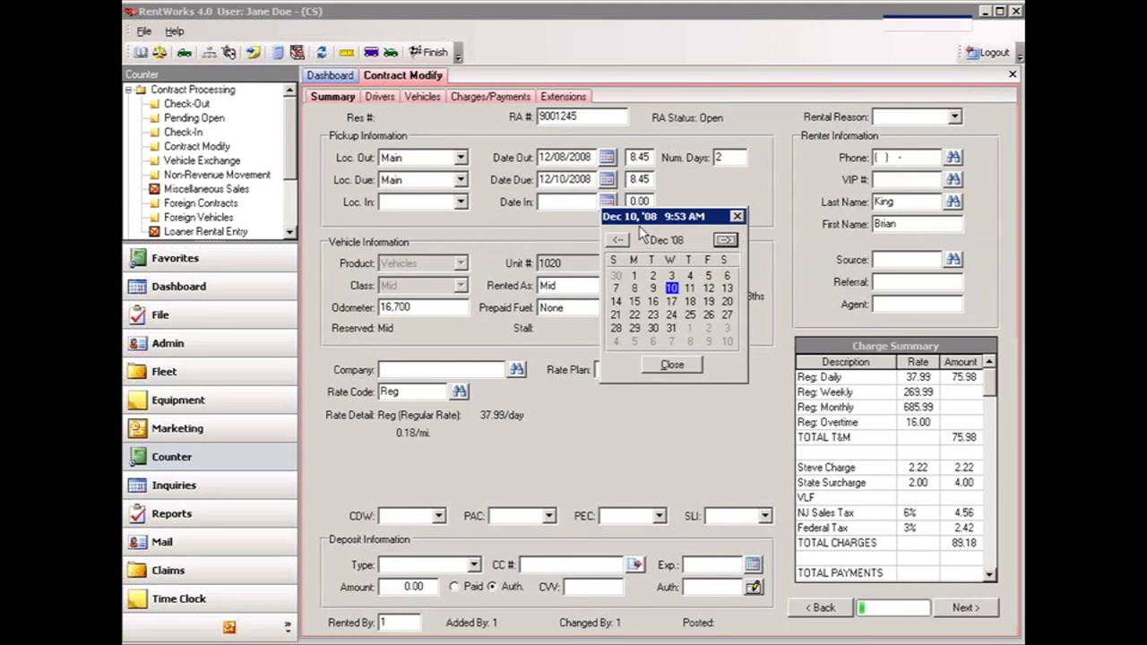
left_click(653, 314)
left_click(666, 366)
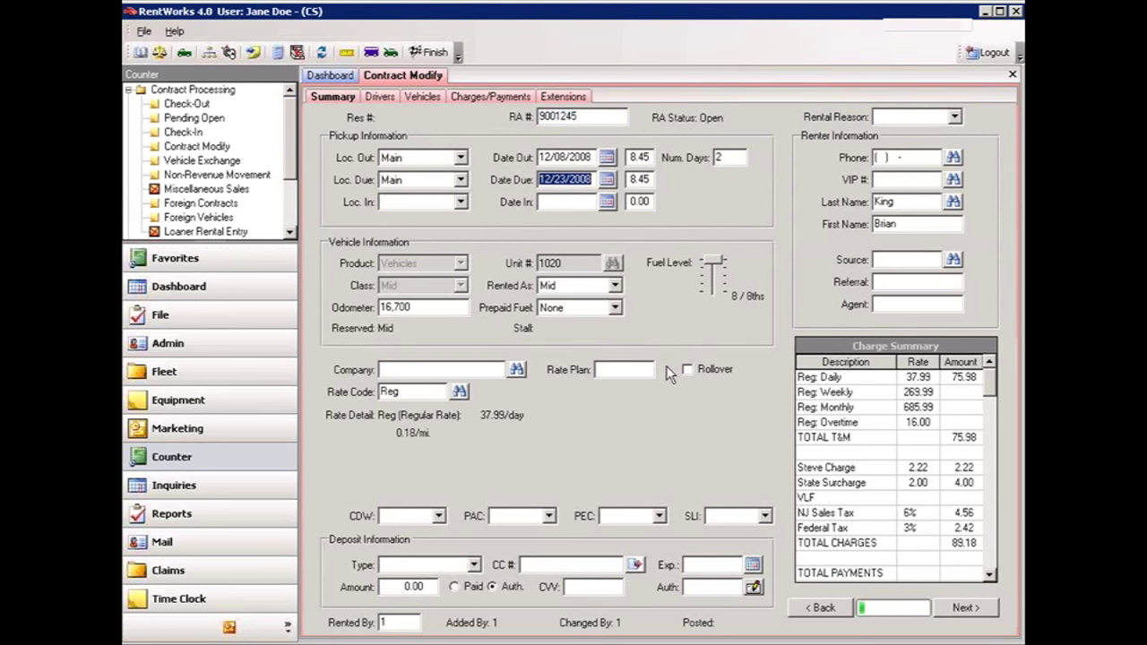
key("Tab")
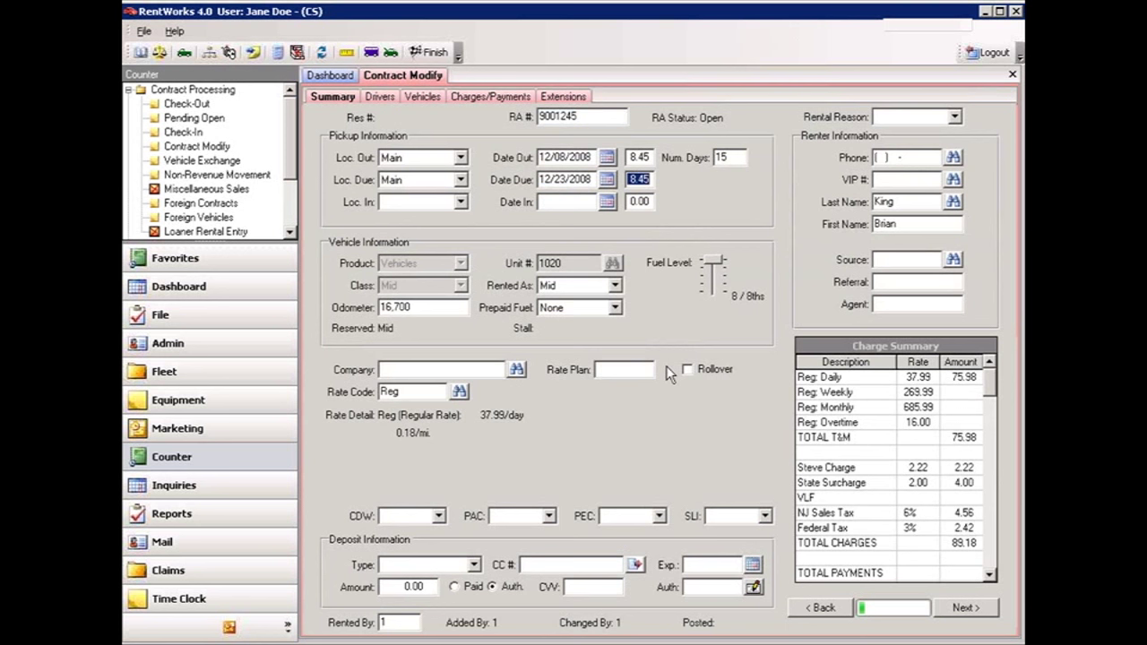
key("Tab")
key("Tab")
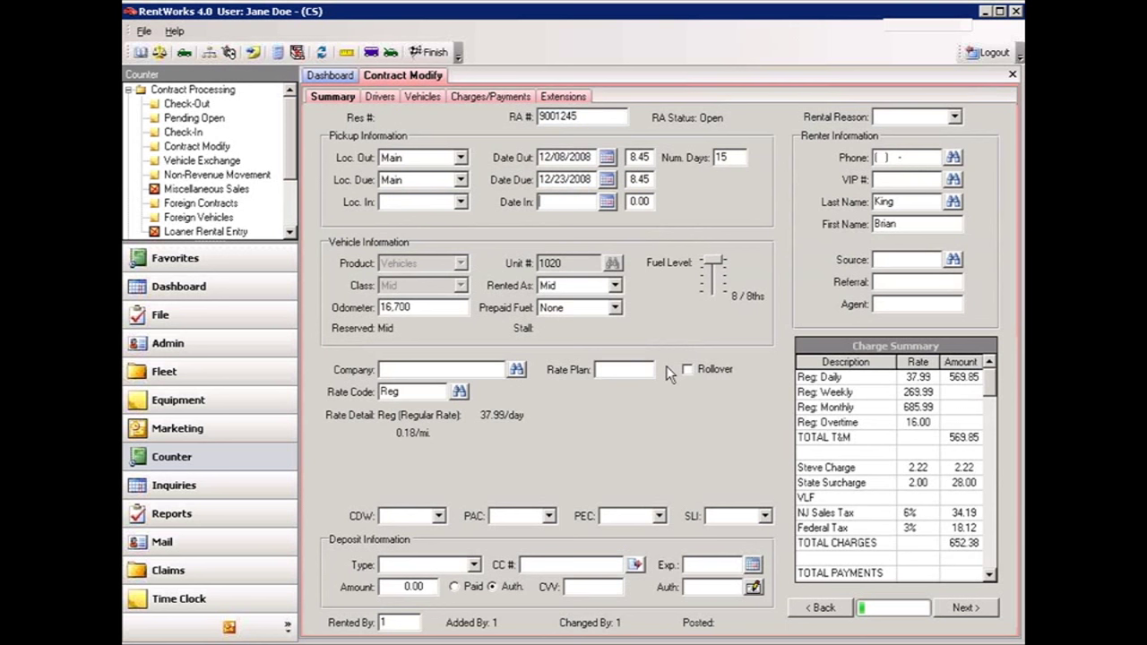
key("Tab")
left_click(475, 95)
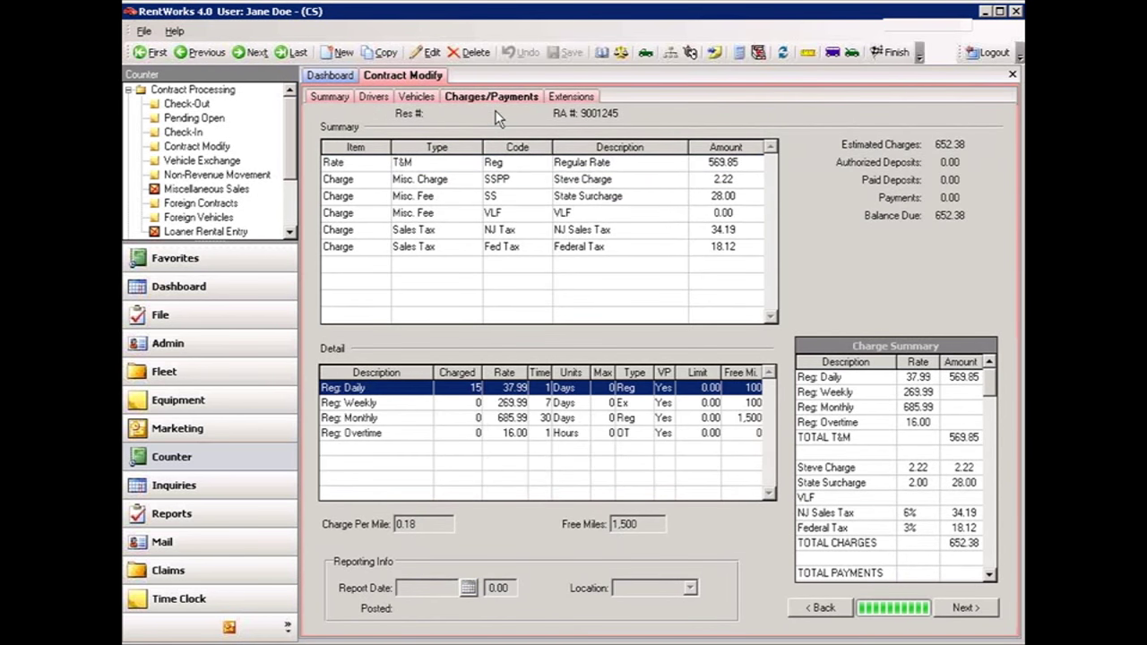
- Add a new Payment line with type Cash and code Cash
left_click(334, 54)
left_click(383, 267)
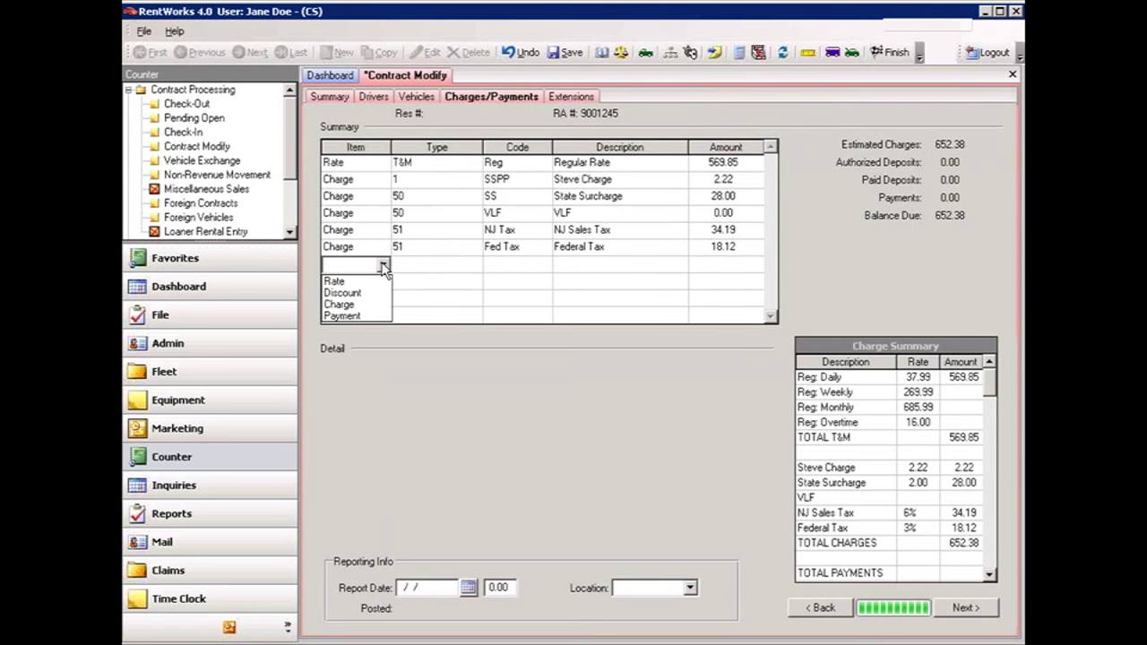
left_click(352, 318)
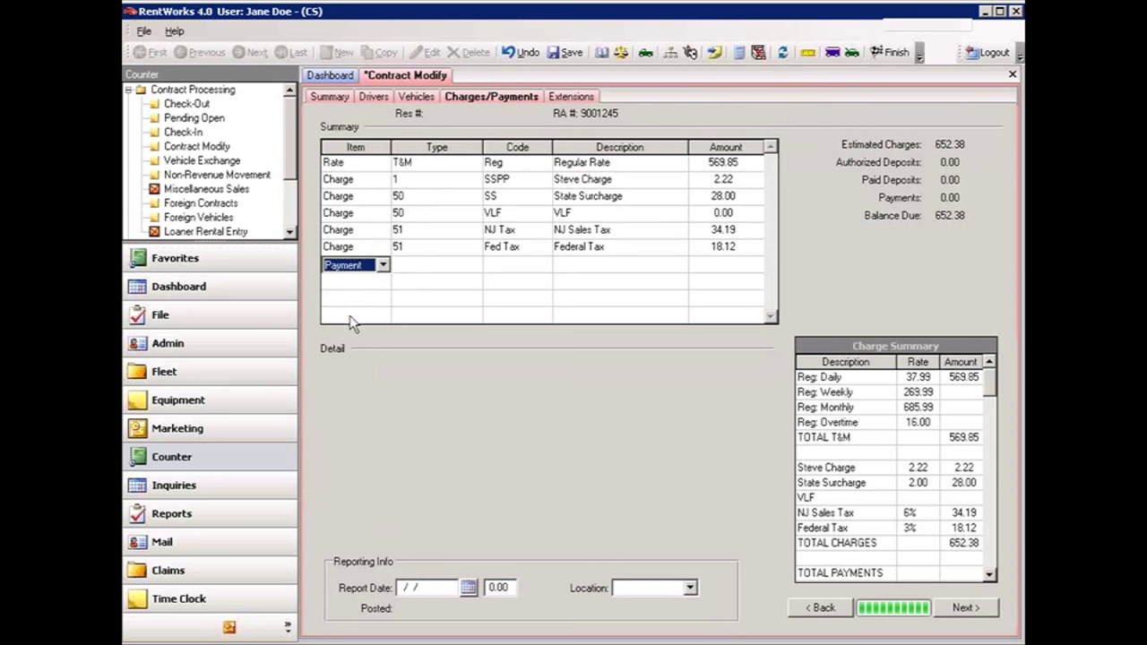
left_click(426, 267)
left_click(426, 266)
left_click(438, 281)
left_click(544, 265)
left_click(543, 265)
left_click(513, 292)
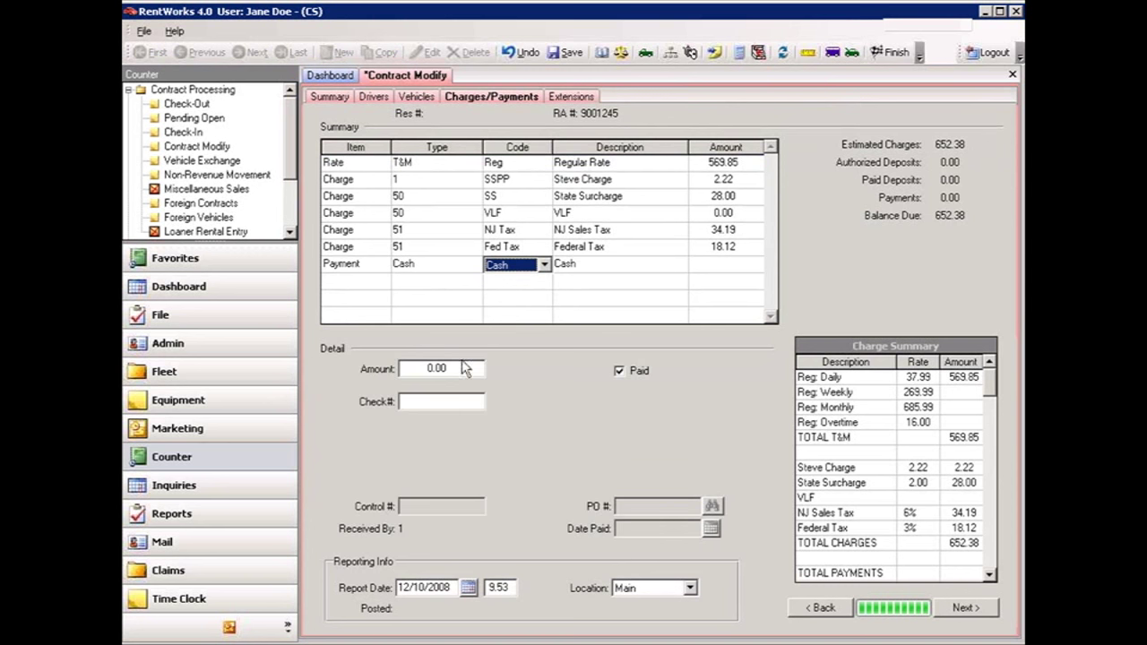
- Enter a 250.00 payment amount and save, leaving 402.38 balance due
left_click(423, 369)
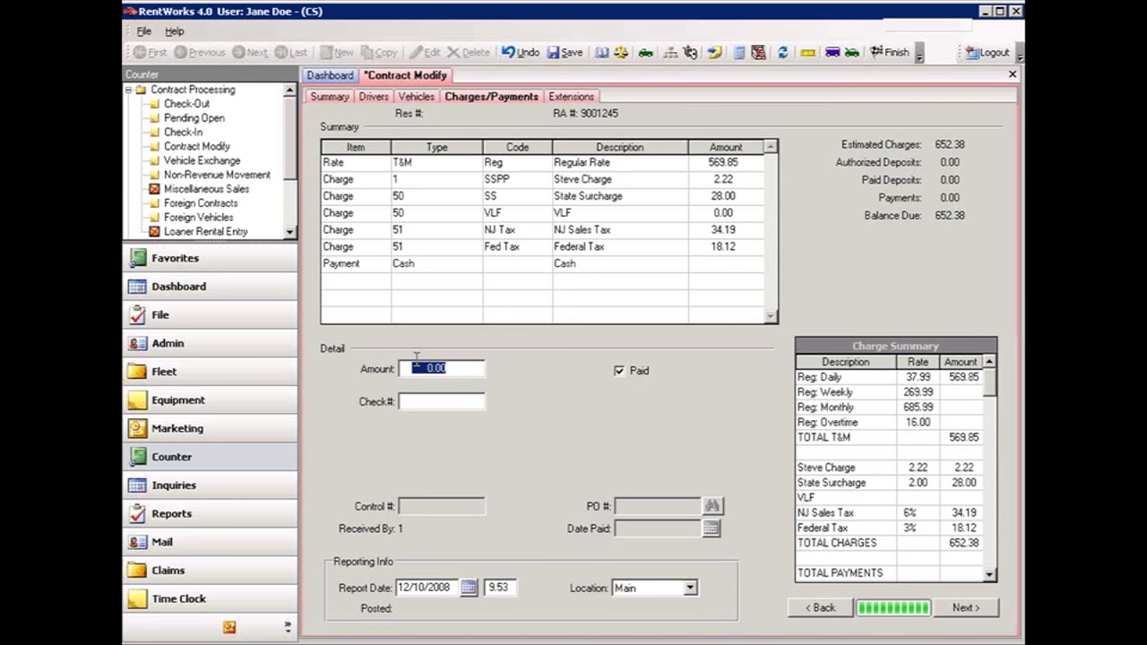
type("350")
key("Tab")
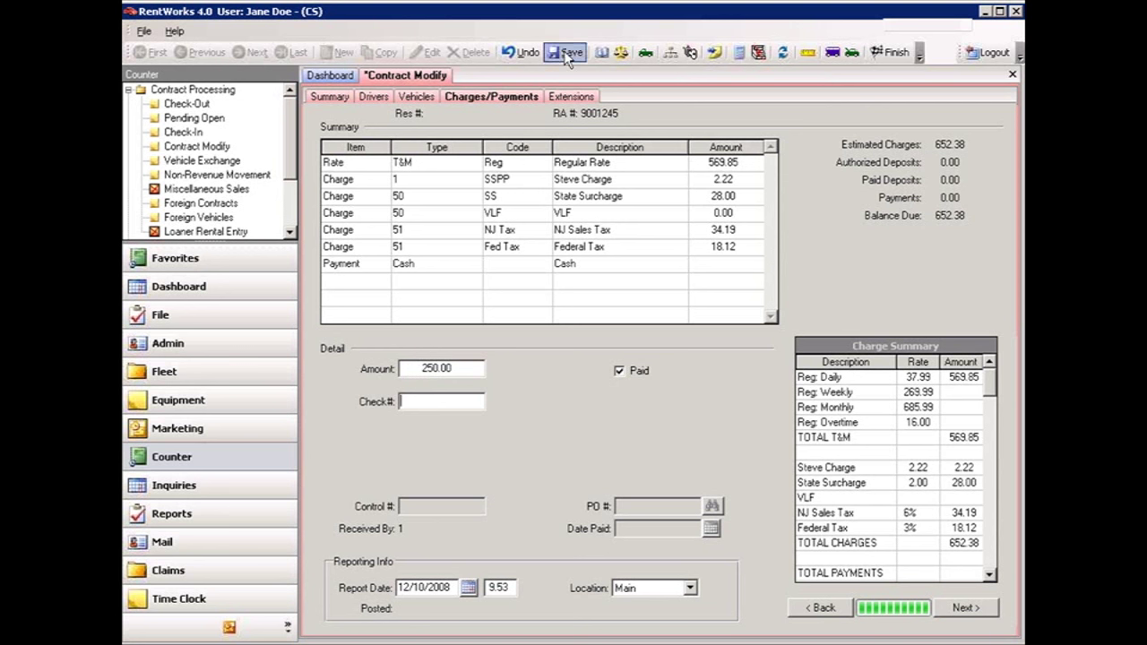
left_click(565, 52)
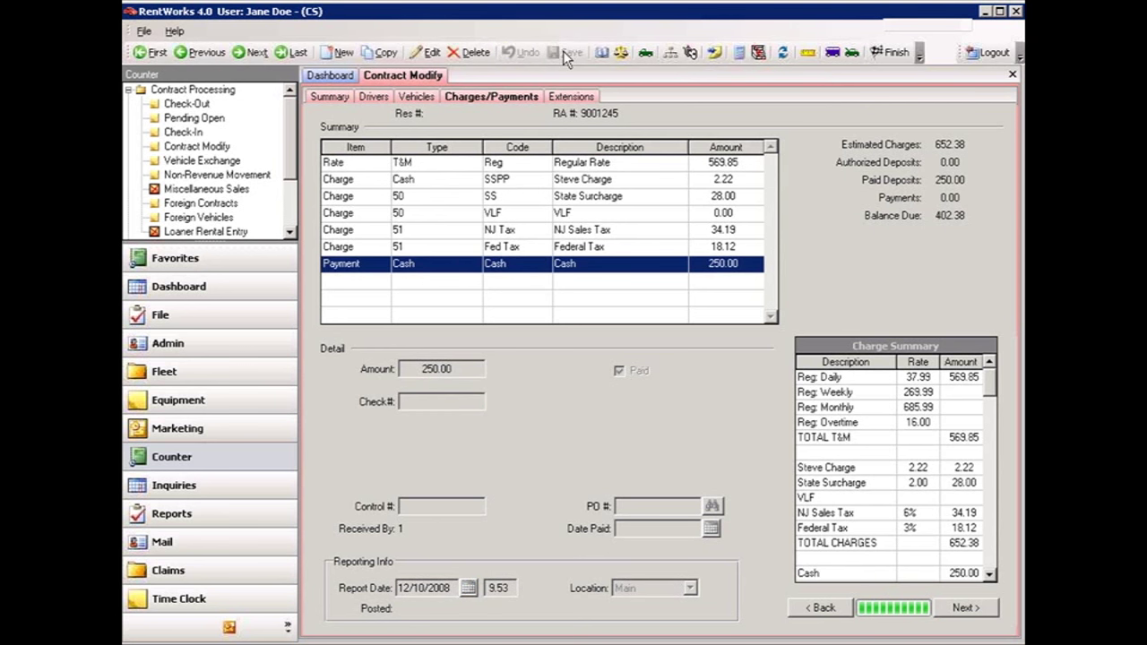
left_click(990, 574)
left_click(990, 574)
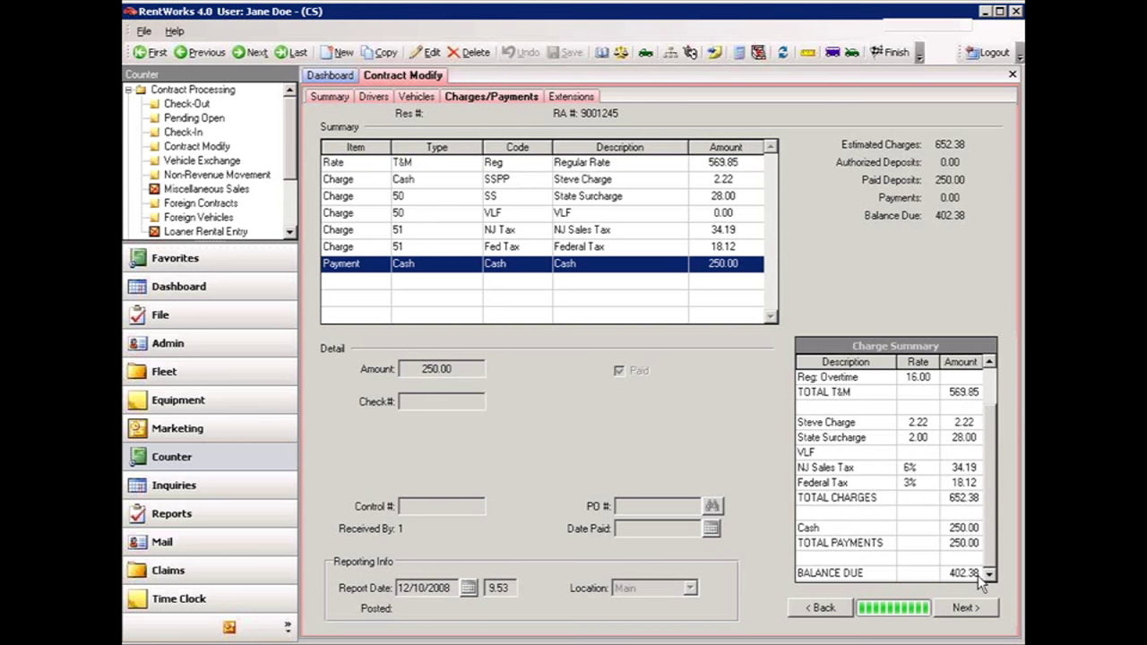
left_click(852, 531)
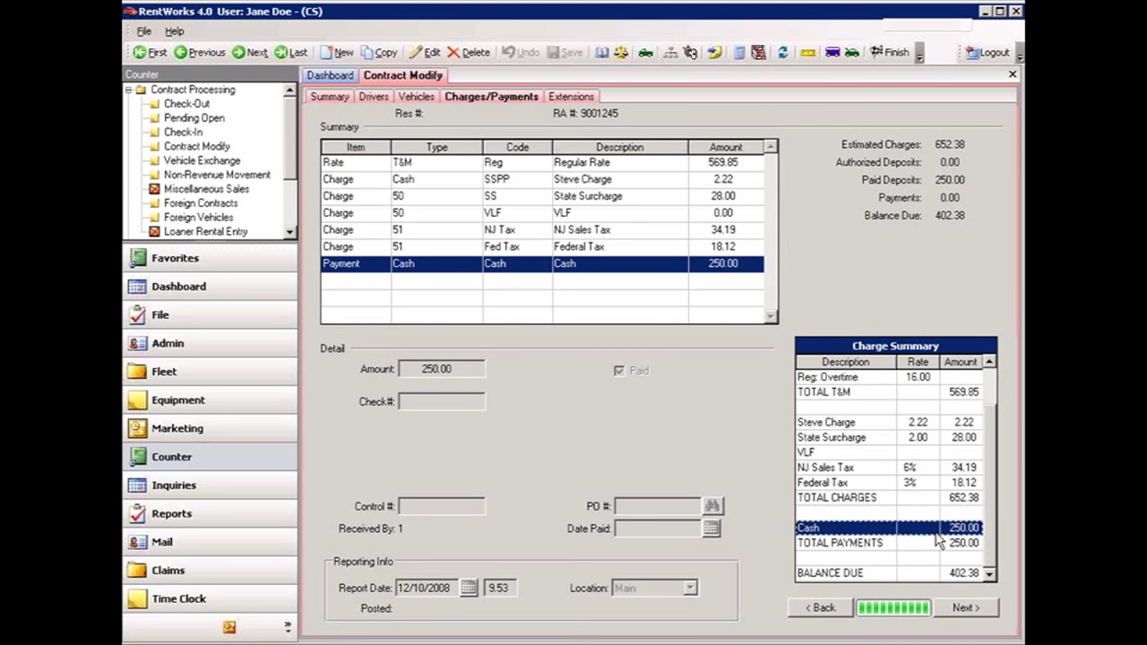
- Finish the contract and preview the Toyota rental agreement on the Terminal, then close it
left_click(890, 54)
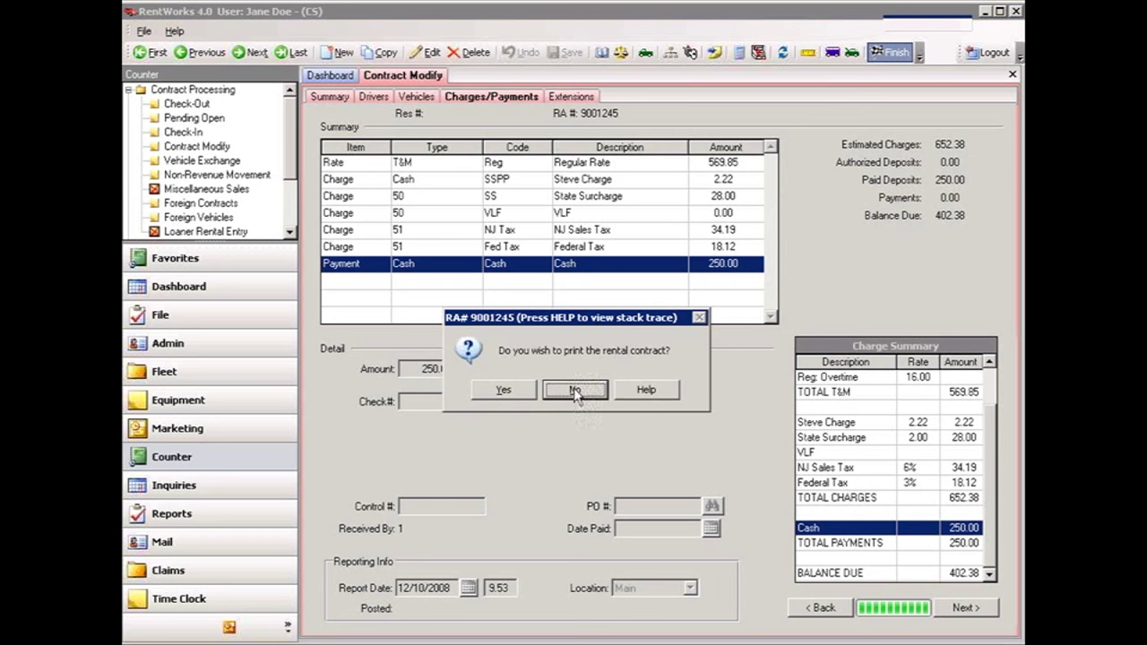
left_click(504, 392)
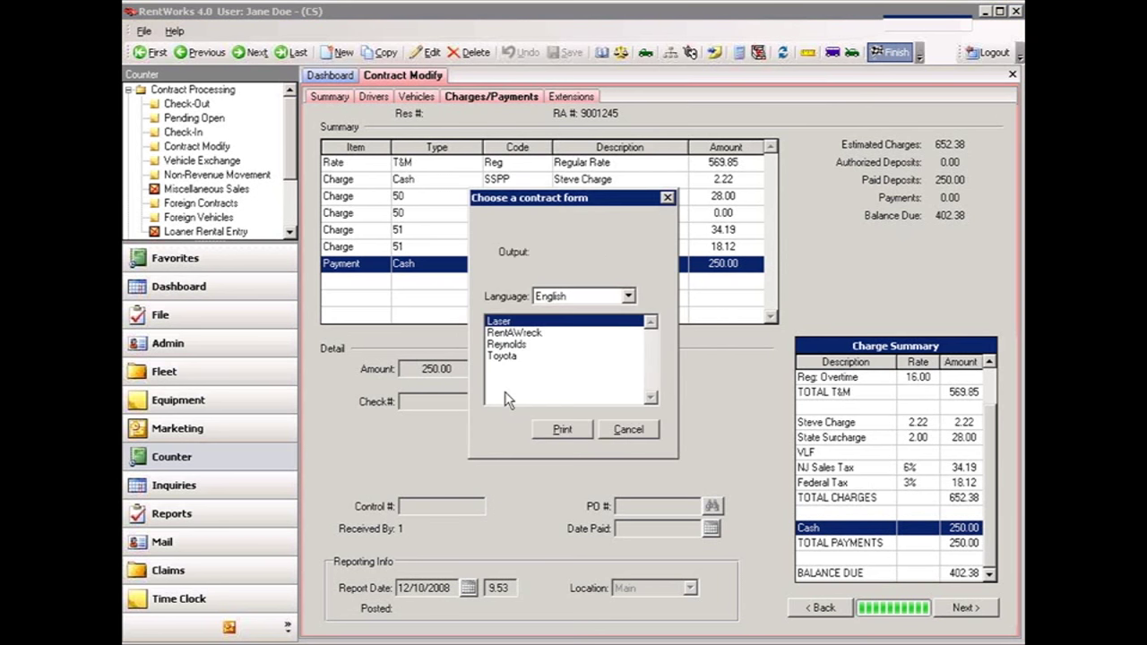
left_click(507, 358)
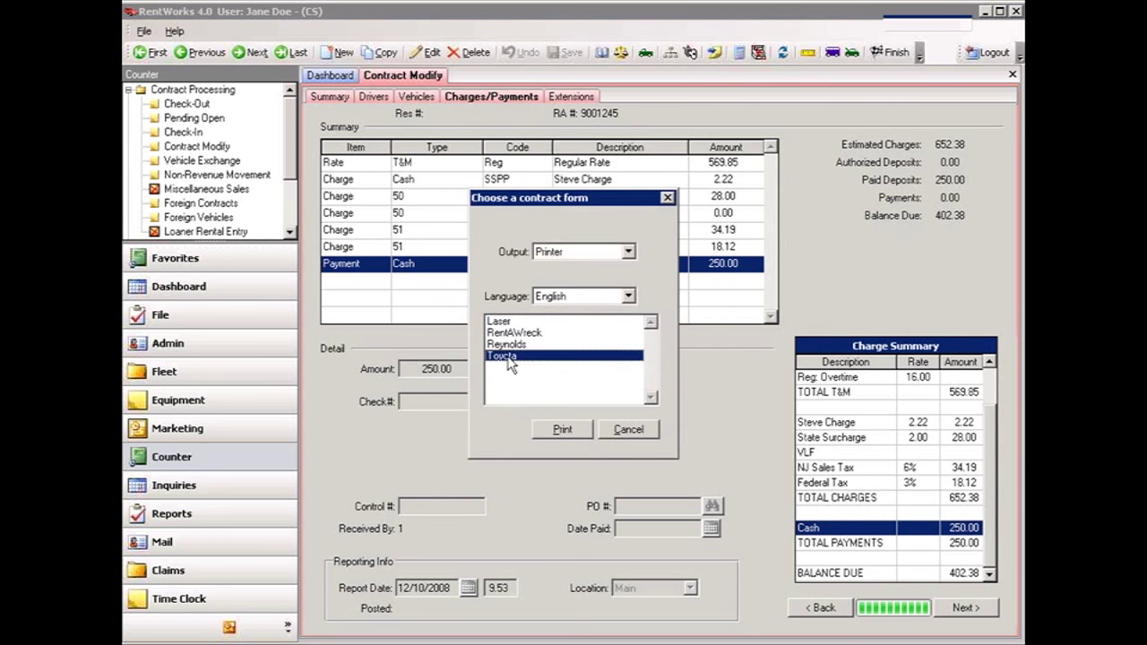
left_click(629, 251)
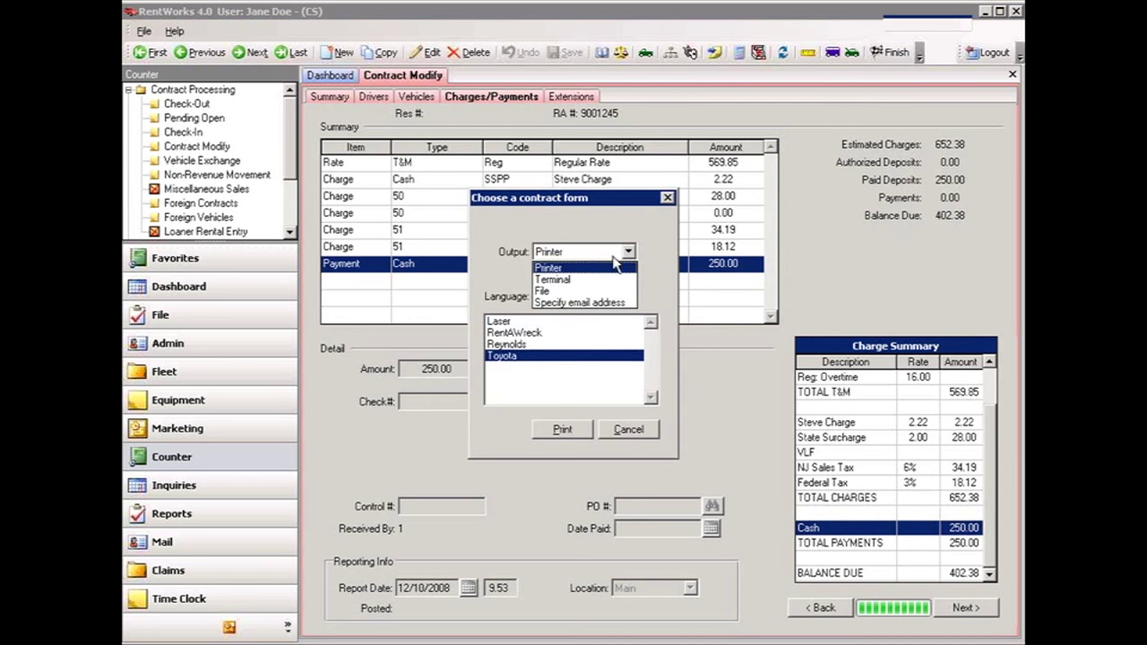
left_click(561, 283)
left_click(565, 429)
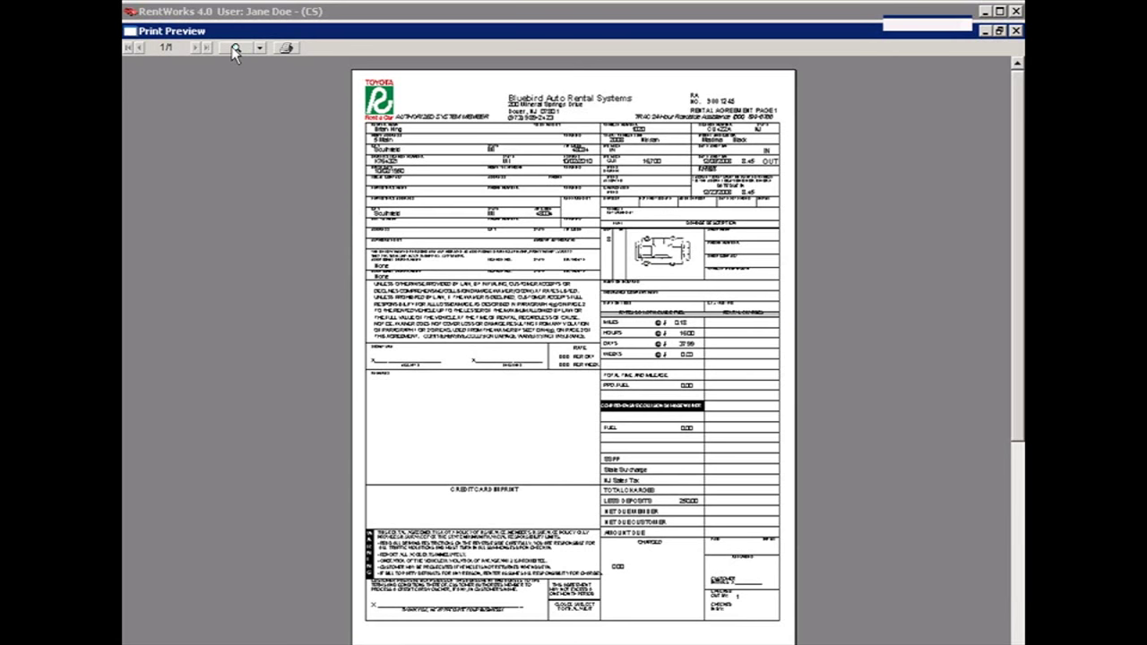
left_click(235, 48)
left_click(1014, 30)
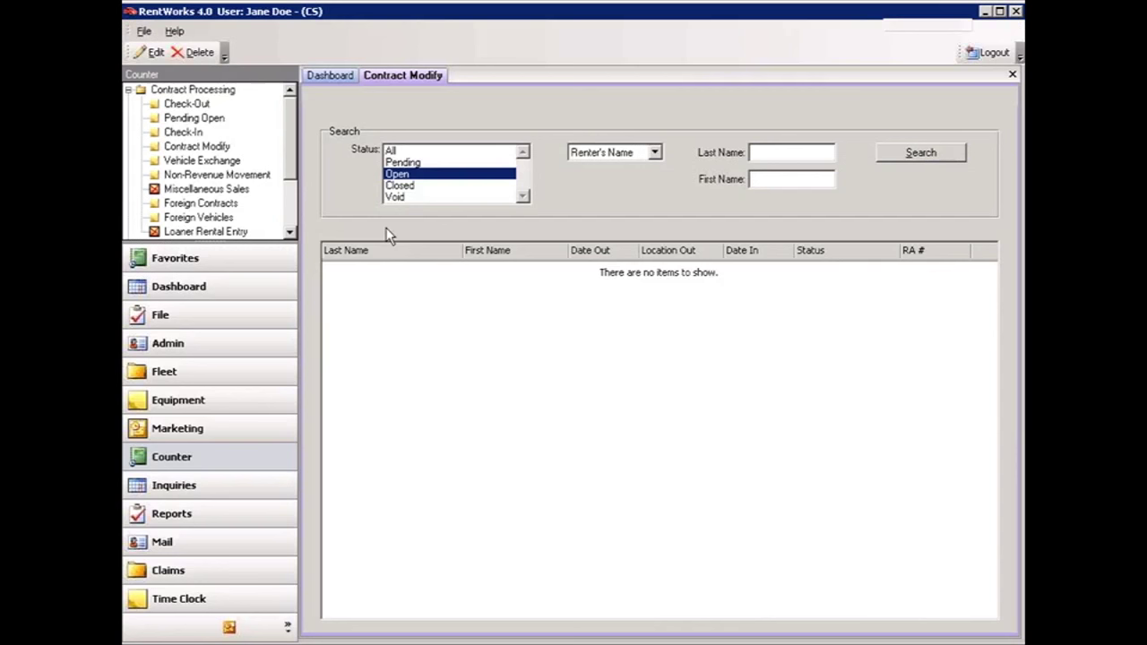
- Search Closed contracts by the renter's last name and open the match for editing
left_click(411, 186)
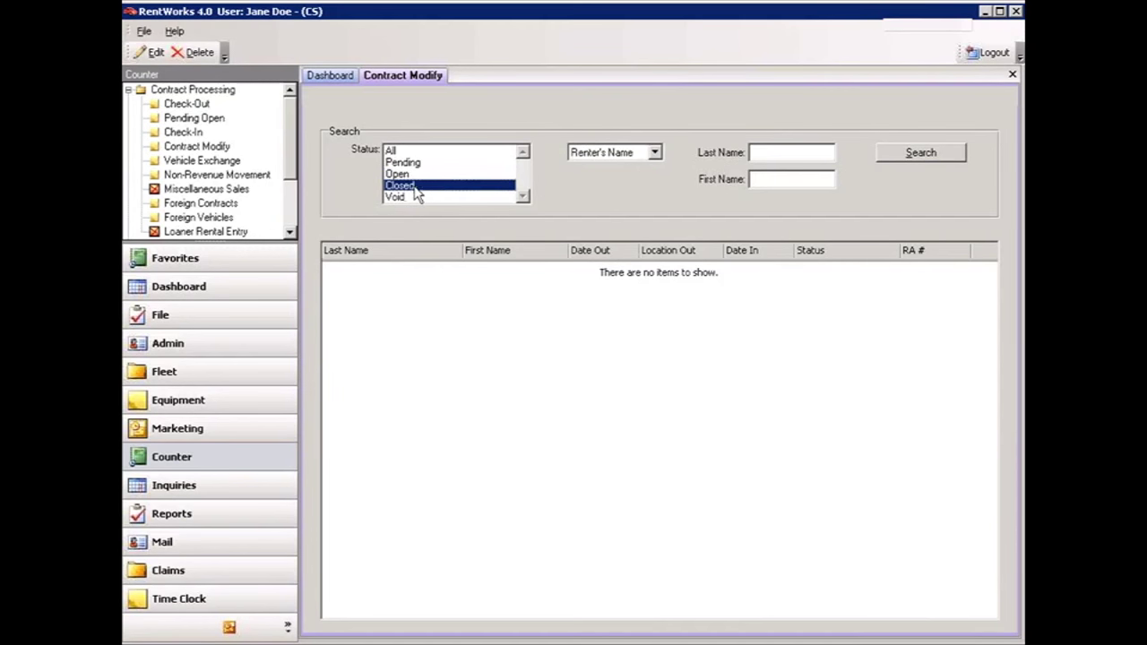
left_click(765, 150)
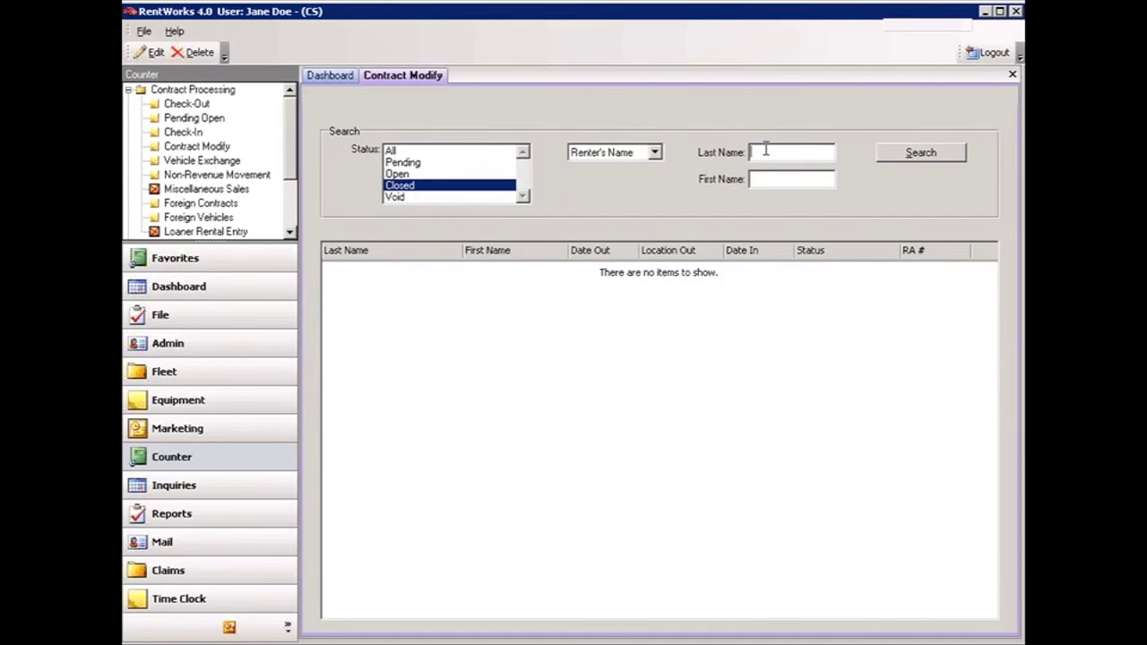
type("jam")
left_click(906, 150)
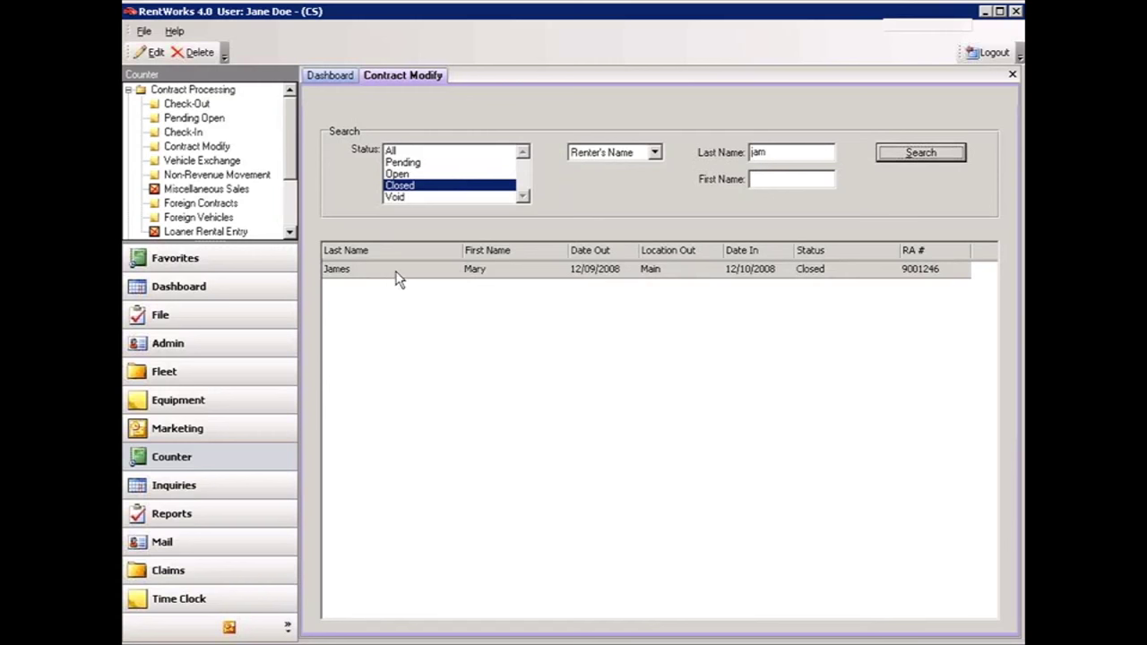
left_click(398, 271)
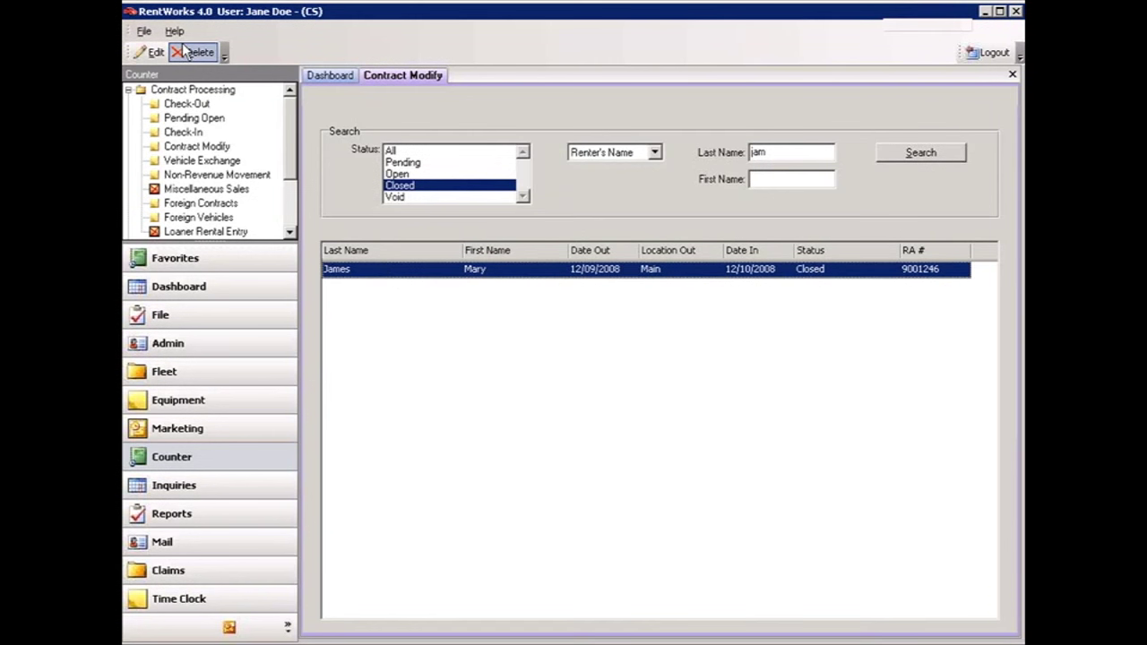
left_click(148, 52)
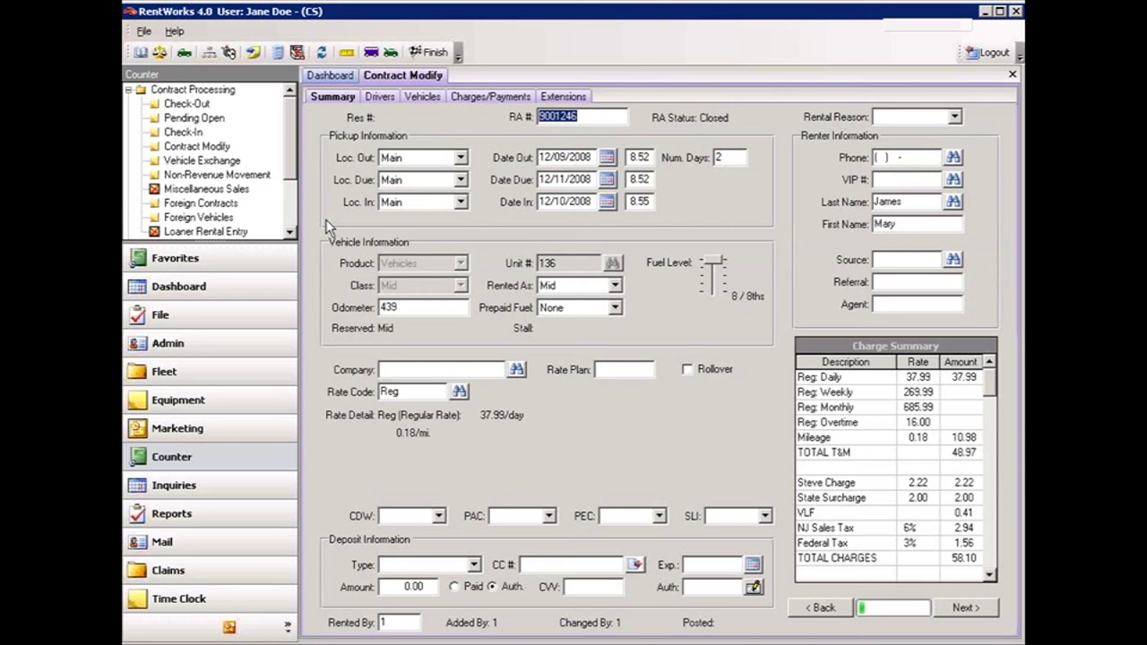
- Add a new Charge line of type Misc. Charge with code Damage
left_click(473, 97)
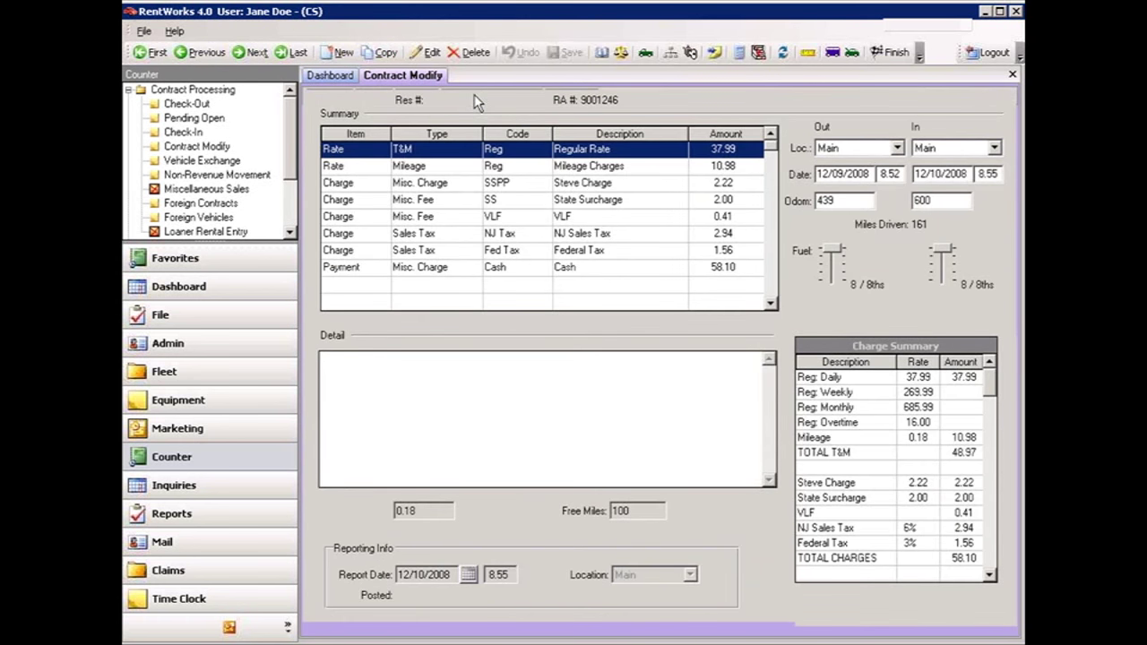
left_click(340, 52)
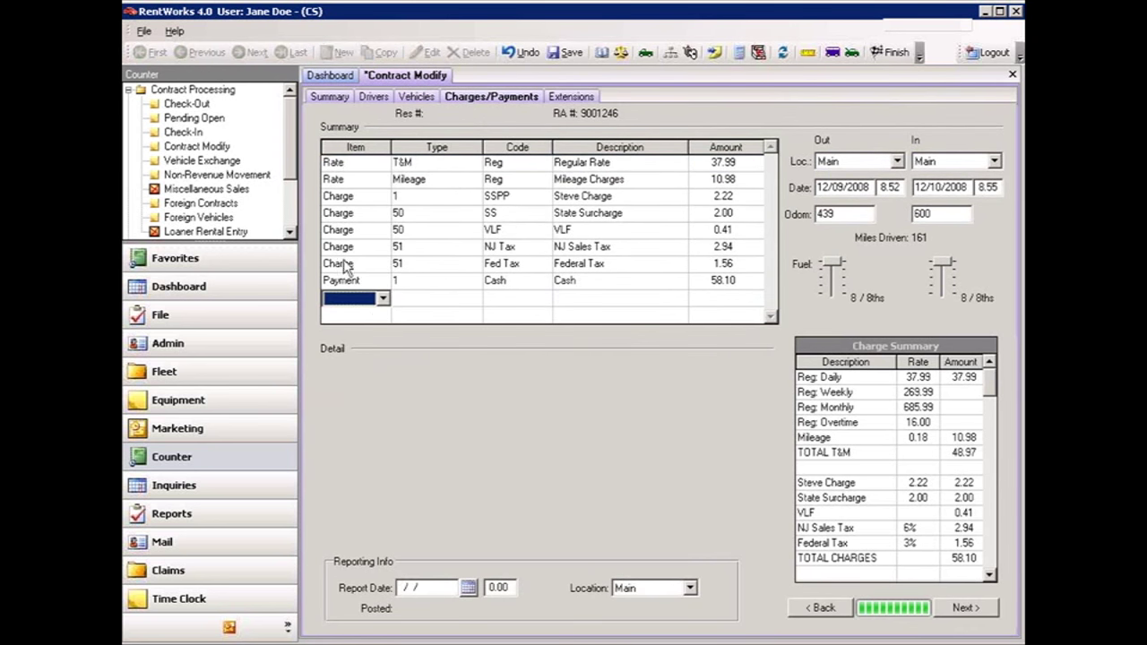
left_click(382, 299)
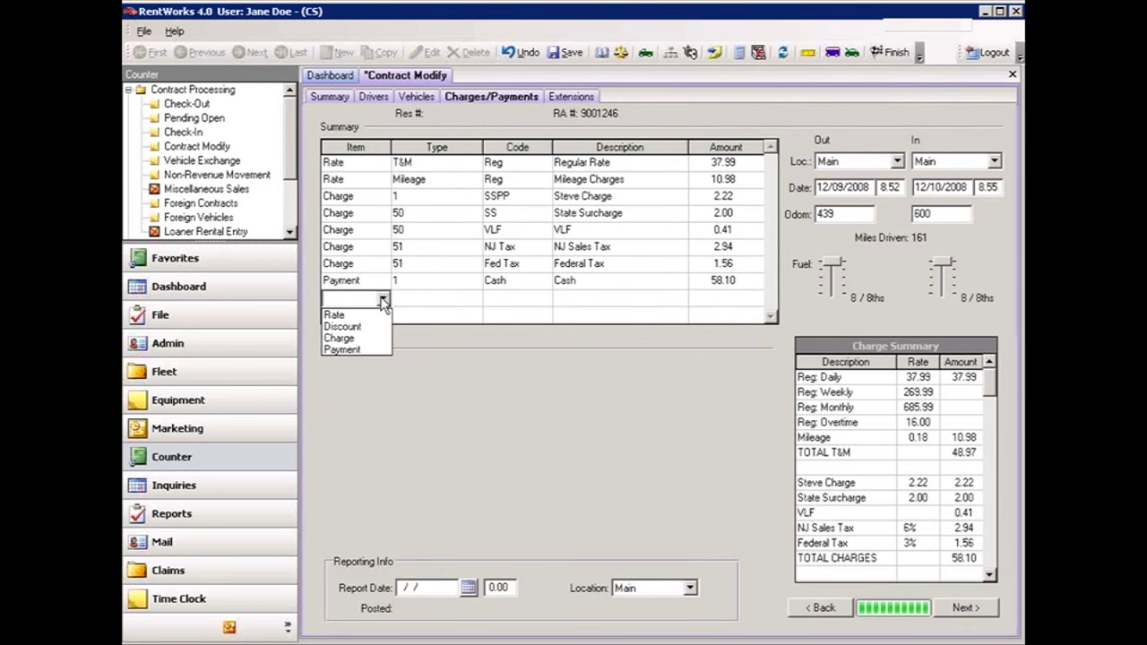
left_click(341, 339)
left_click(473, 299)
left_click(461, 312)
left_click(506, 299)
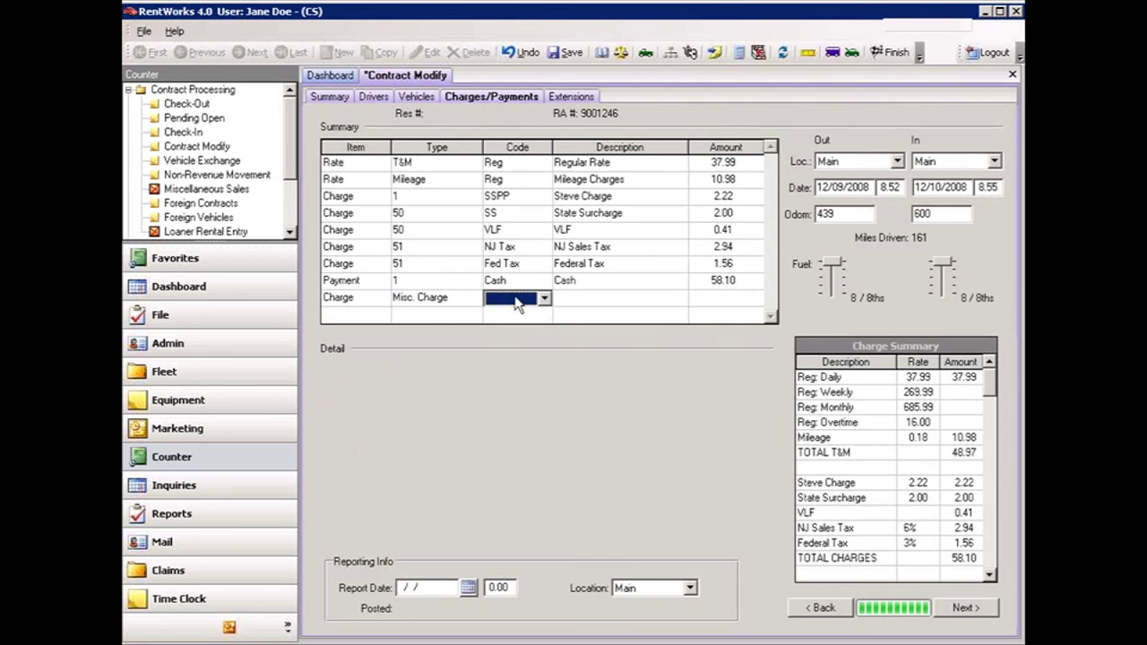
left_click(544, 298)
left_click(546, 361)
left_click(546, 361)
left_click(545, 361)
left_click(509, 356)
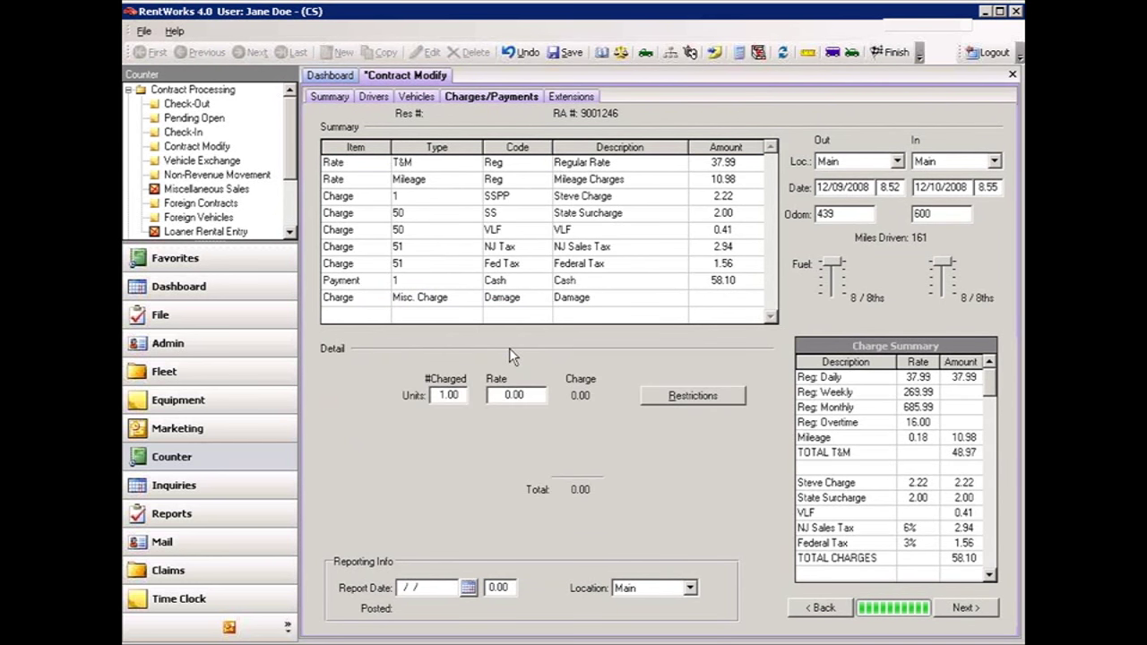
- Set the Damage rate to 397.00 and save, bringing total charges to 478.26
left_click(529, 395)
type("397")
key("Tab")
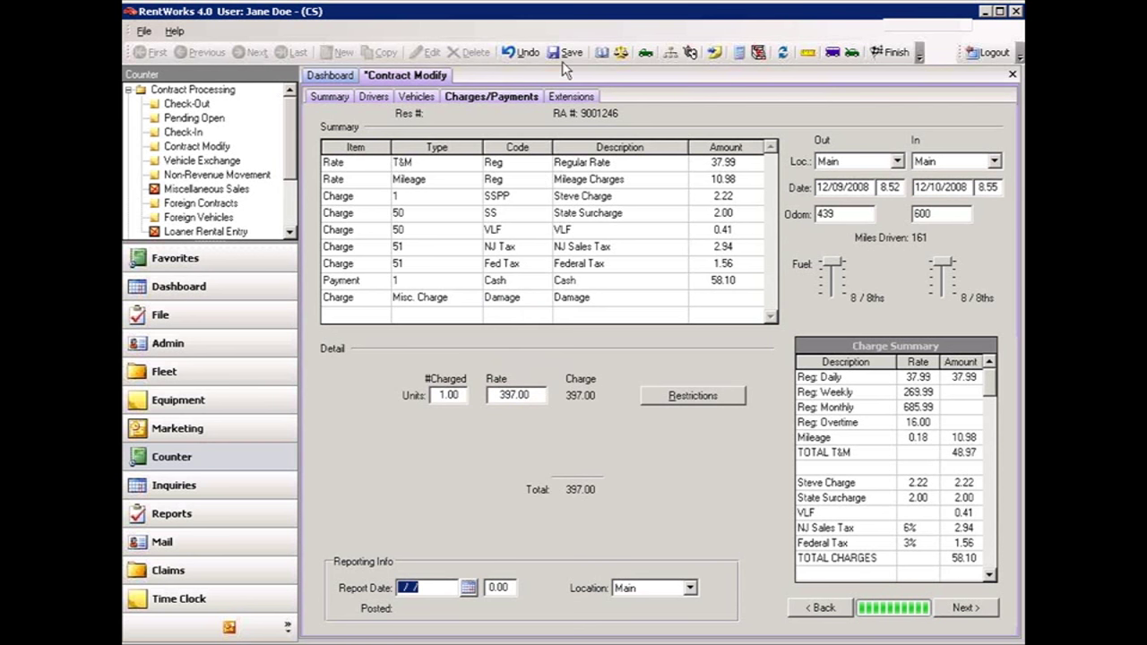
left_click(562, 52)
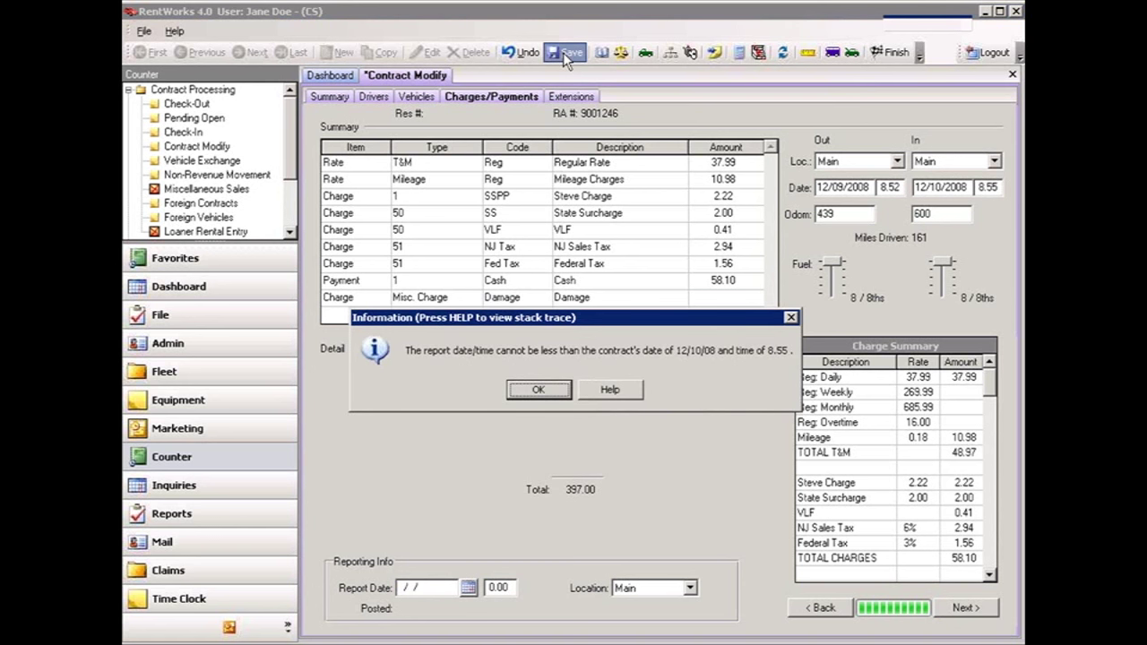
left_click(541, 390)
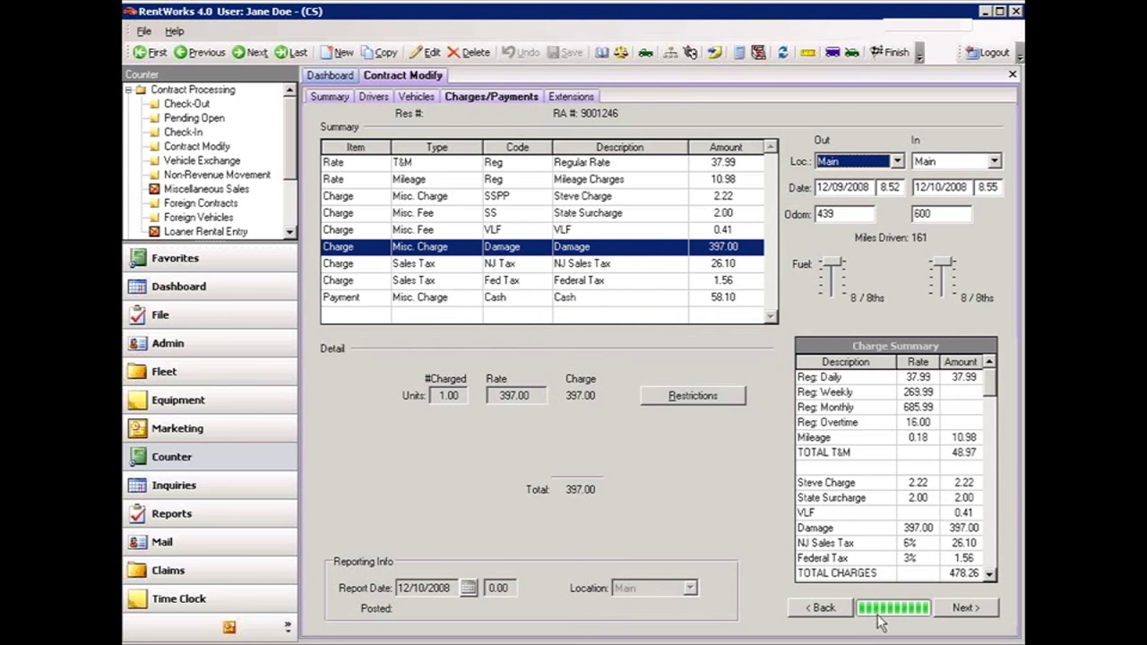
left_click(989, 573)
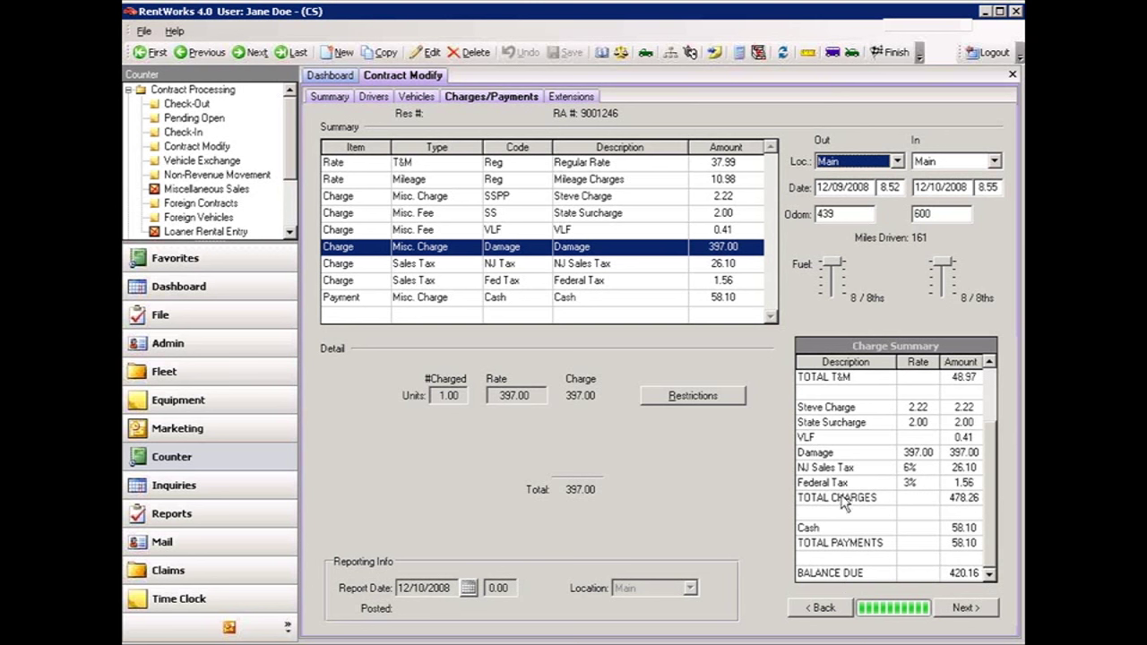
left_click(842, 456)
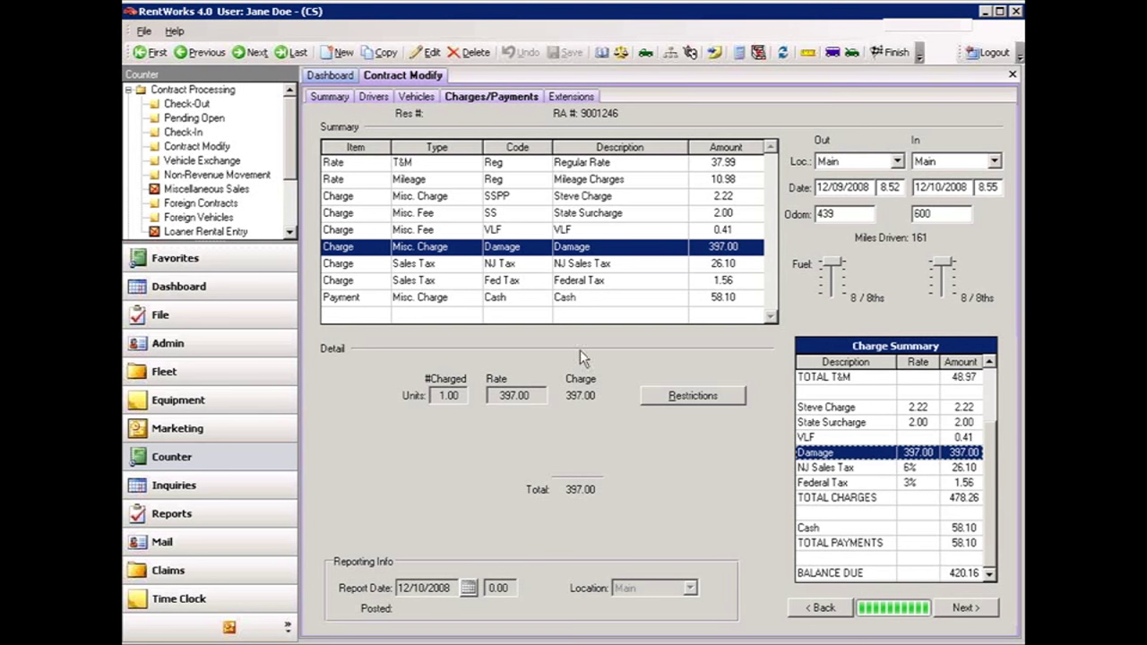
left_click(330, 53)
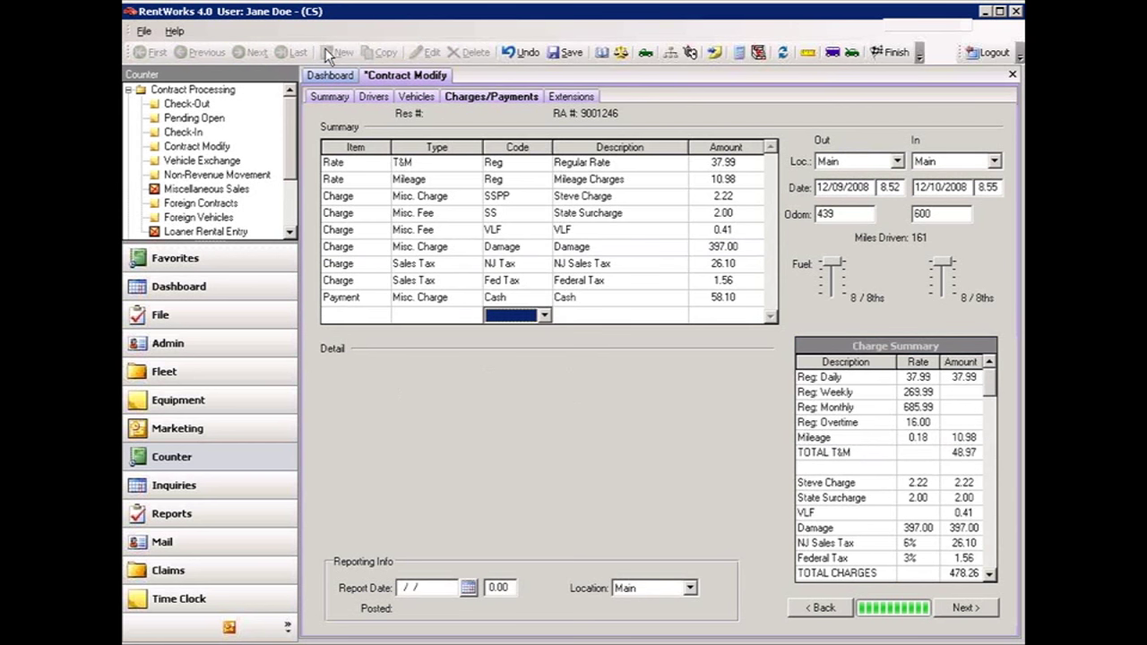
- Add a new Payment line with type Cash and code Cash
left_click(353, 314)
left_click(383, 315)
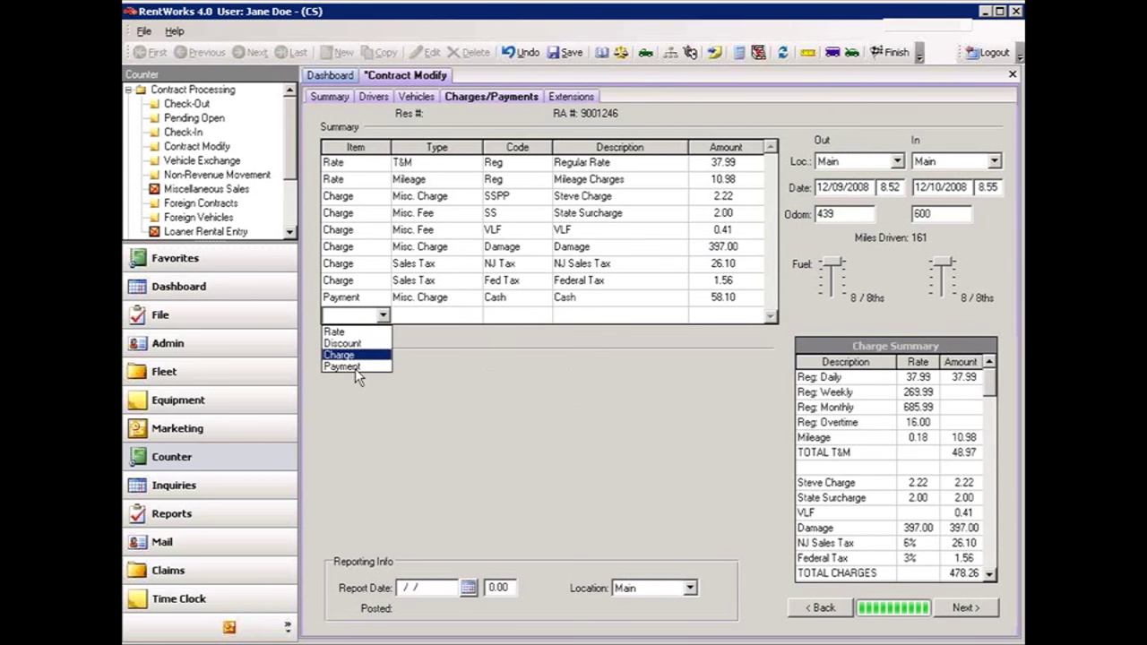
left_click(355, 369)
left_click(425, 318)
left_click(472, 315)
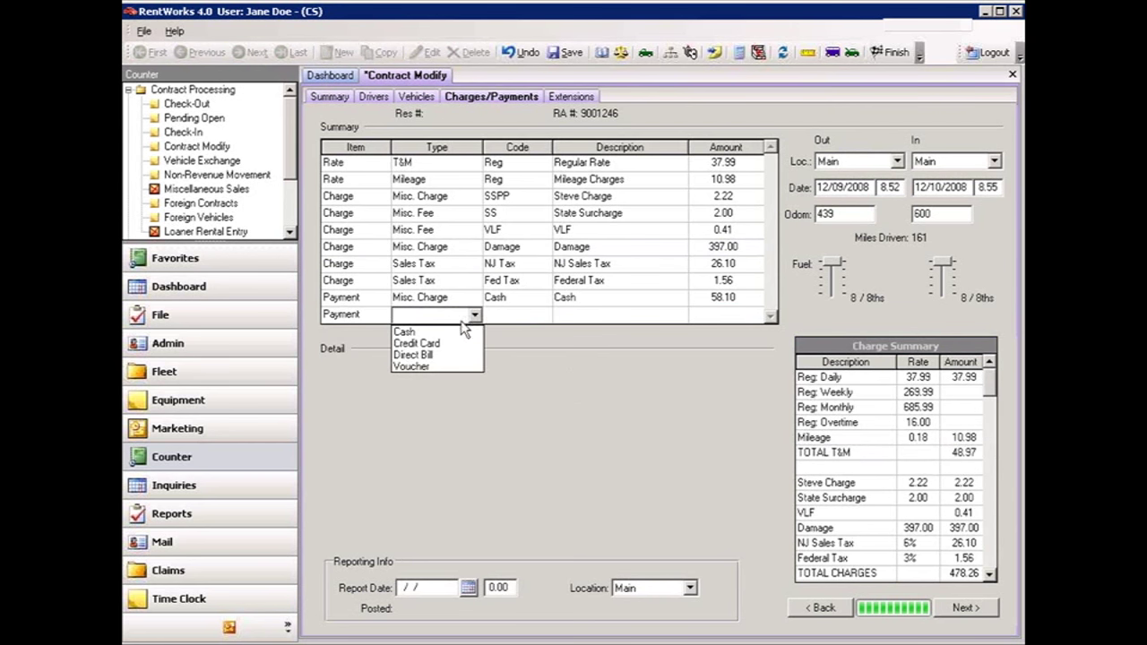
left_click(430, 332)
left_click(498, 314)
left_click(543, 317)
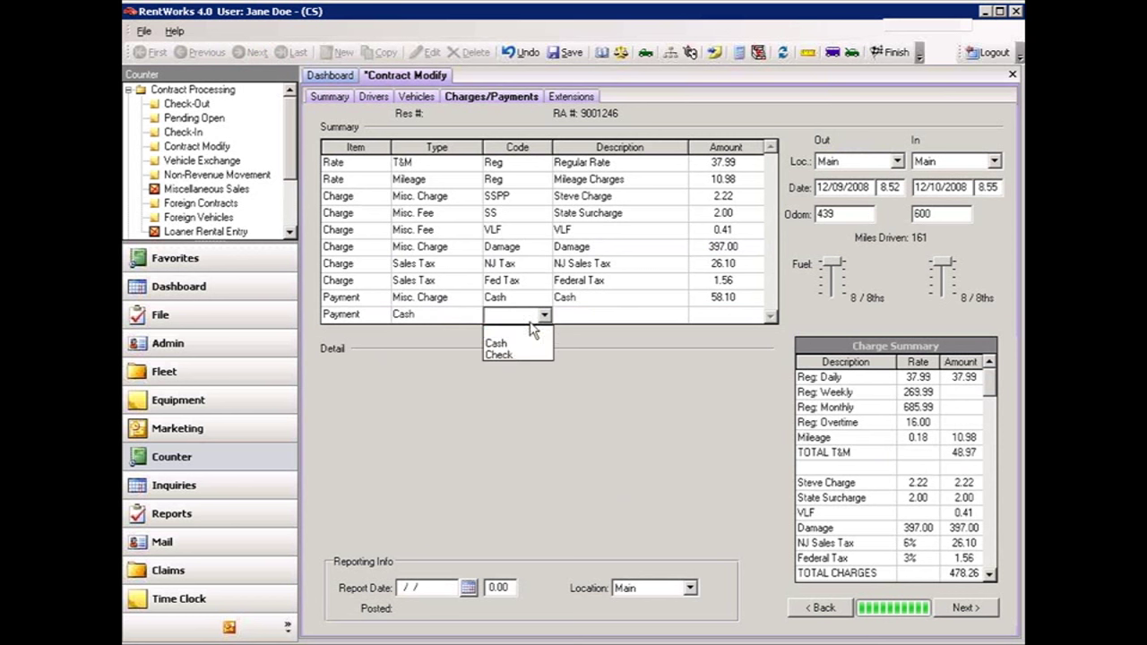
left_click(499, 344)
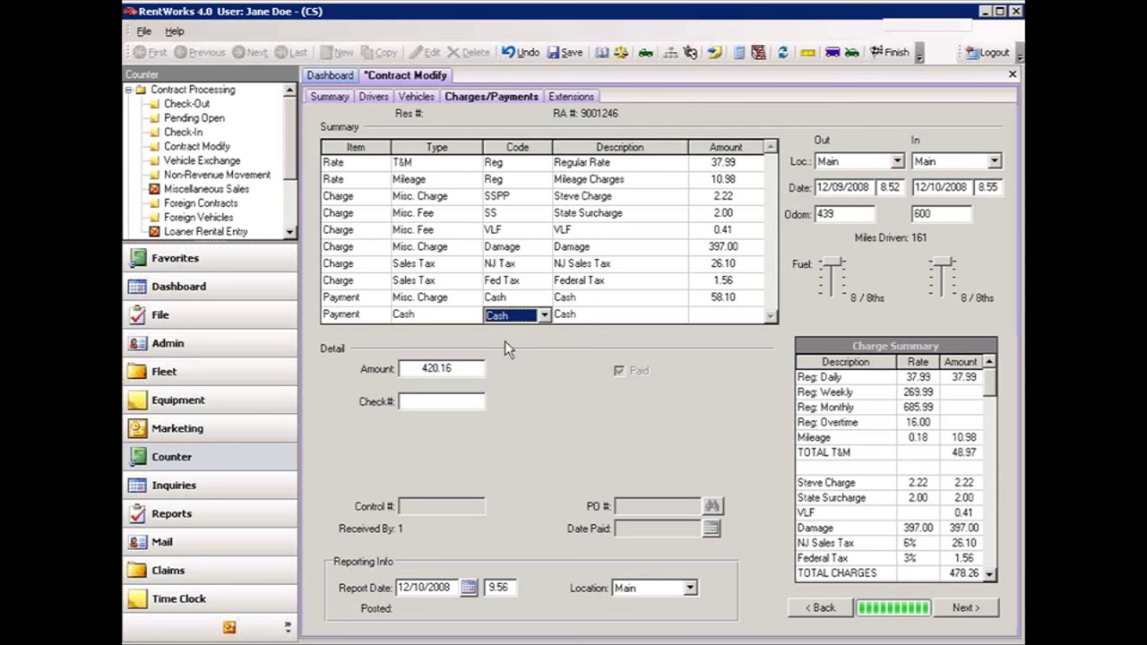
- Accept the 420.16 amount and save for a 0.00 balance due, then finish the contract
left_click_drag(452, 368, 391, 366)
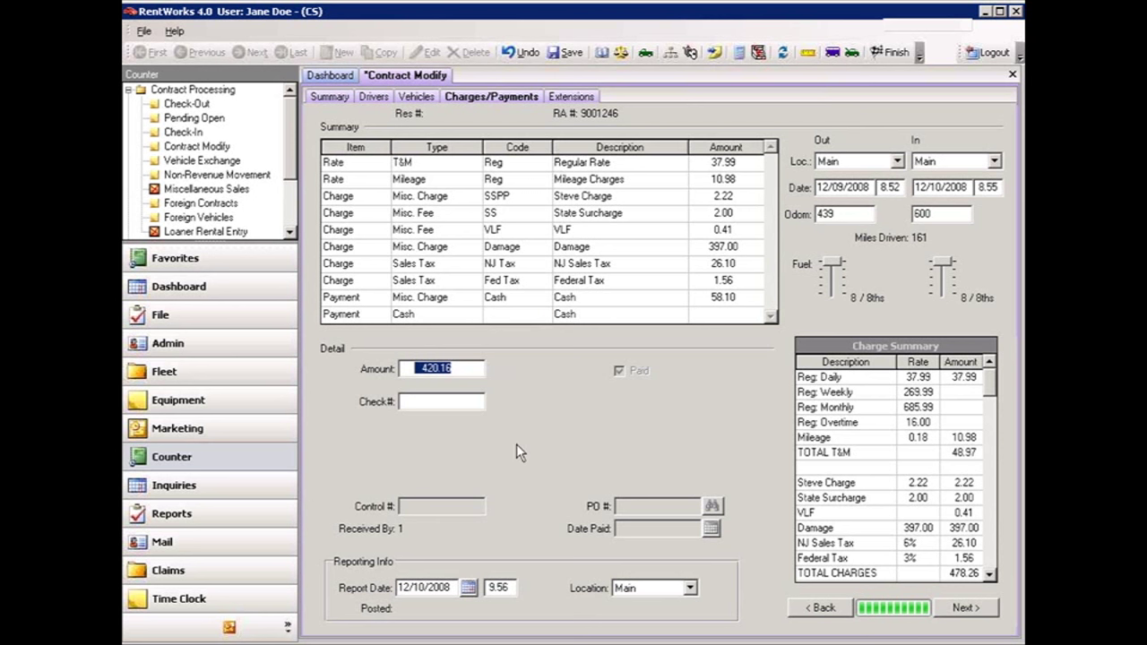
left_click(572, 54)
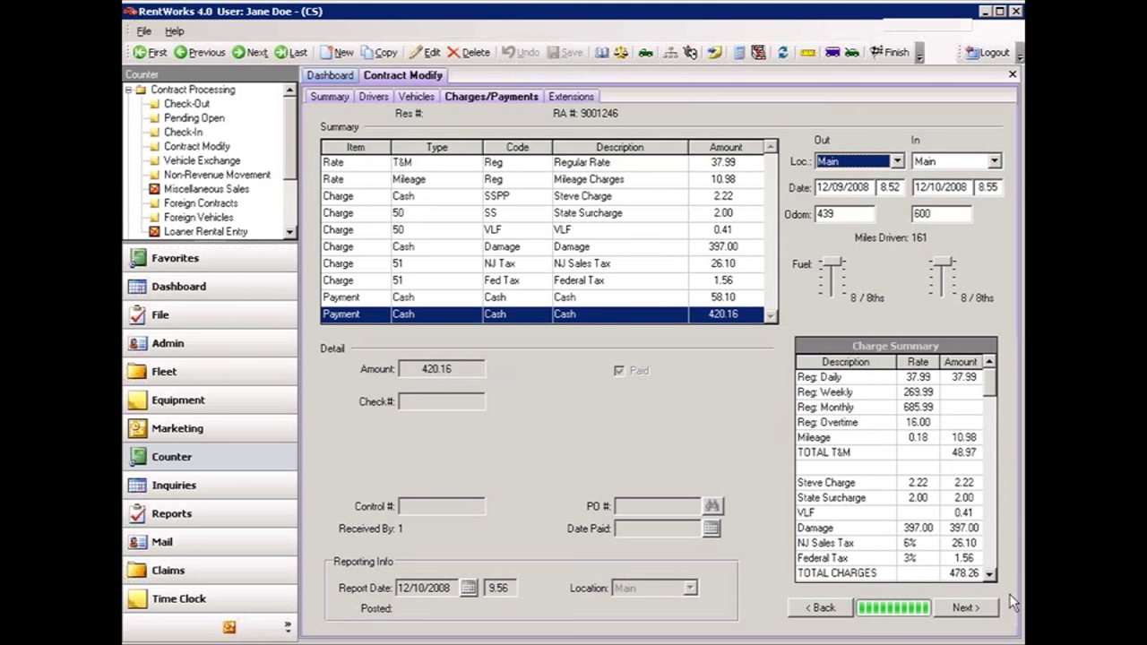
left_click(989, 574)
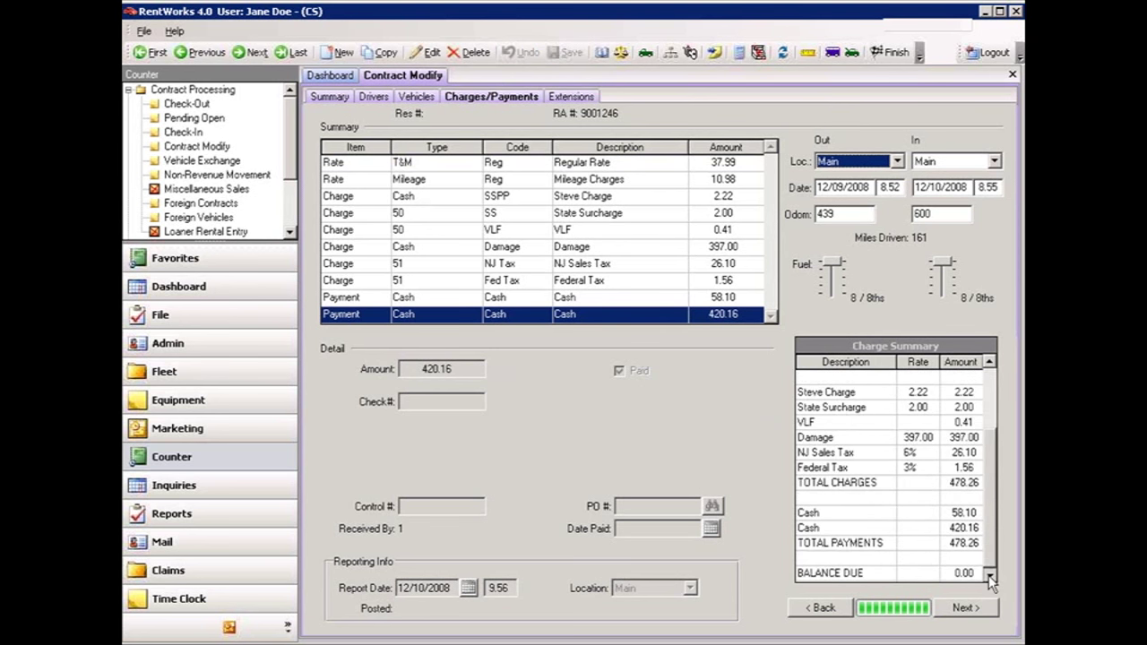
left_click(892, 579)
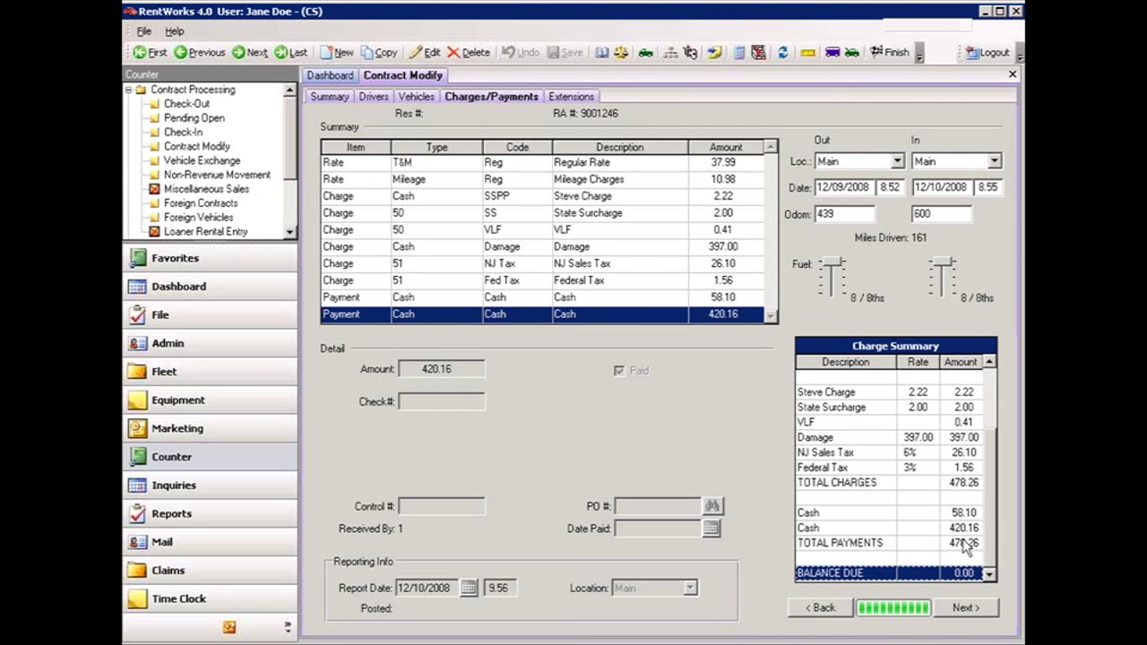
left_click(892, 55)
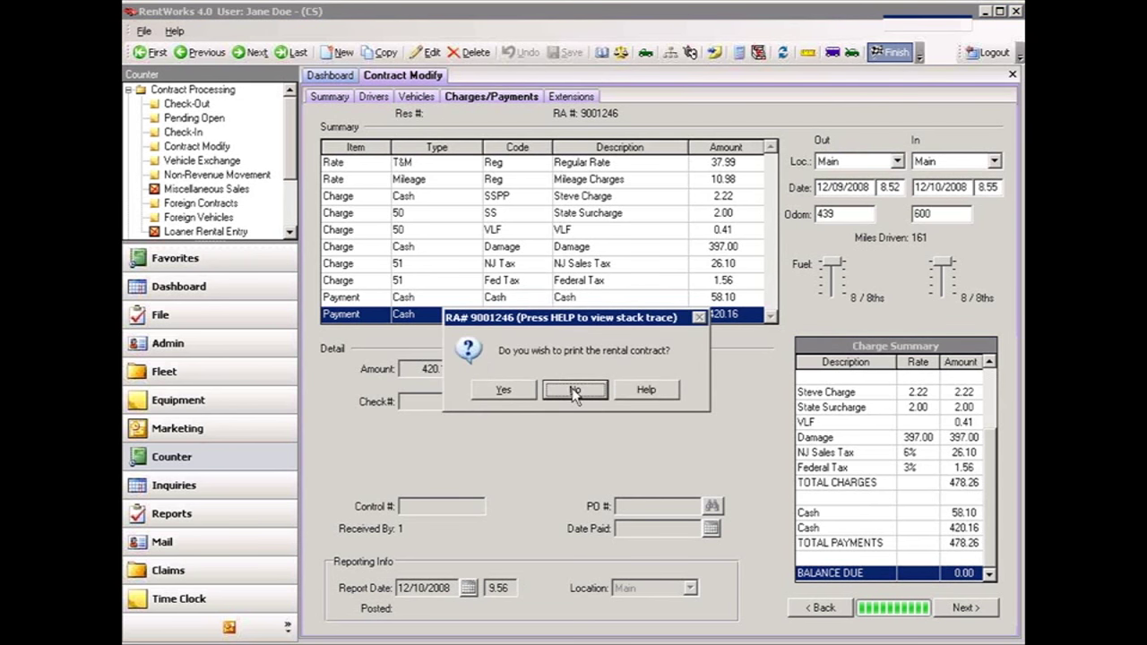
- Print the check-in contract to the Terminal, enlarge the preview to read it, then close it
left_click(505, 393)
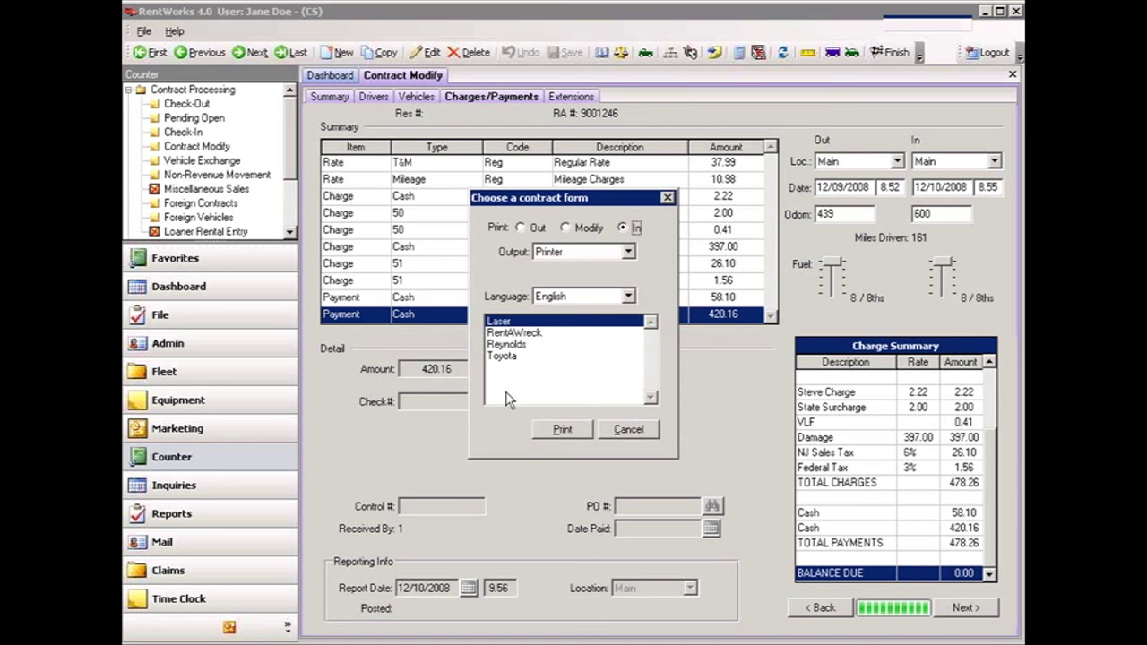
left_click(629, 253)
left_click(573, 279)
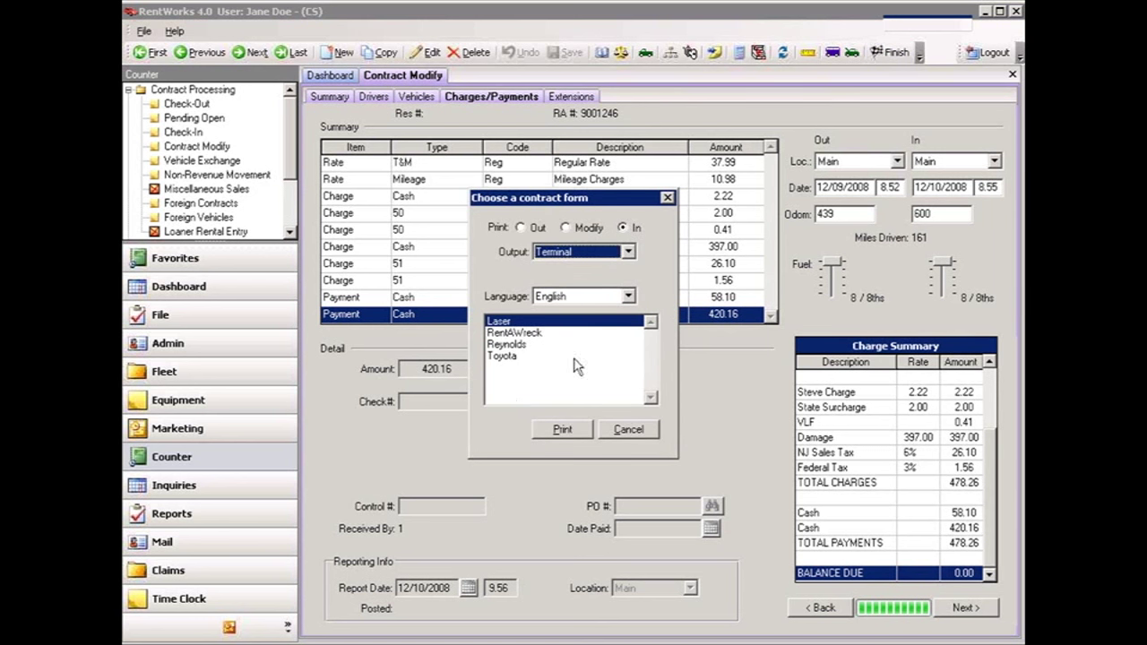
left_click(562, 430)
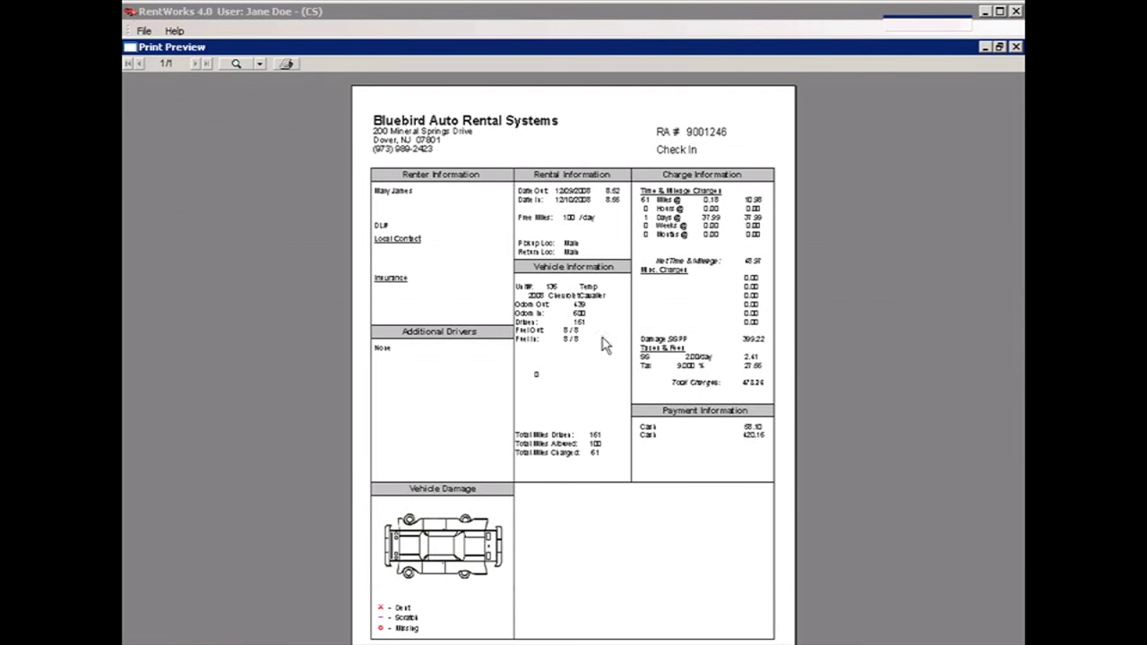
left_click(237, 65)
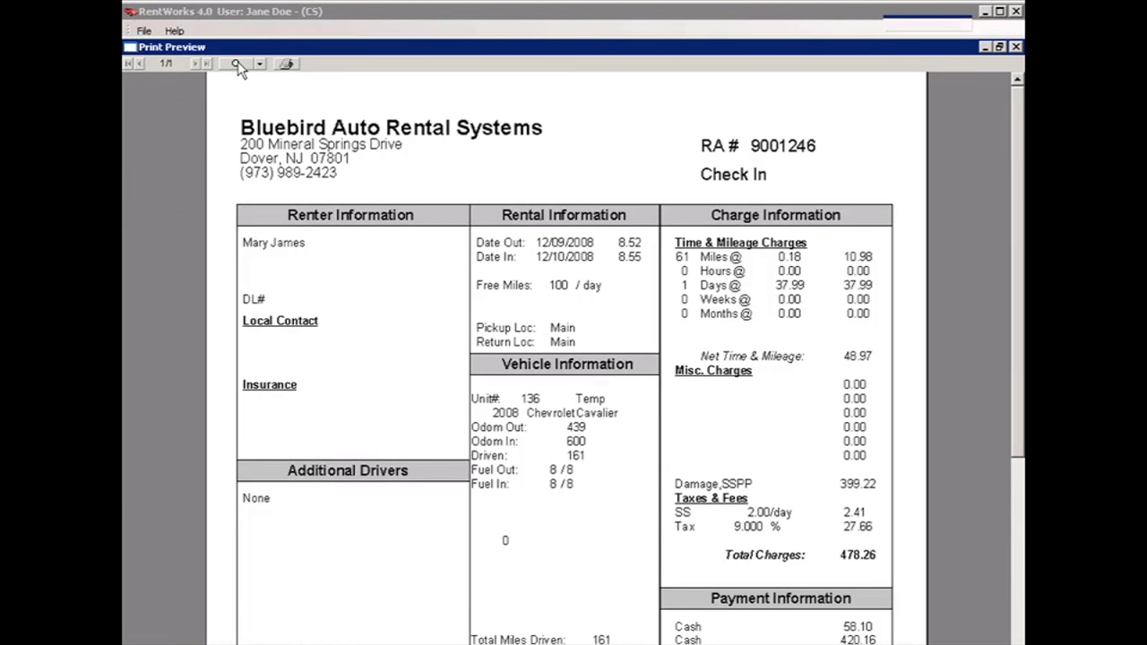
left_click(1015, 45)
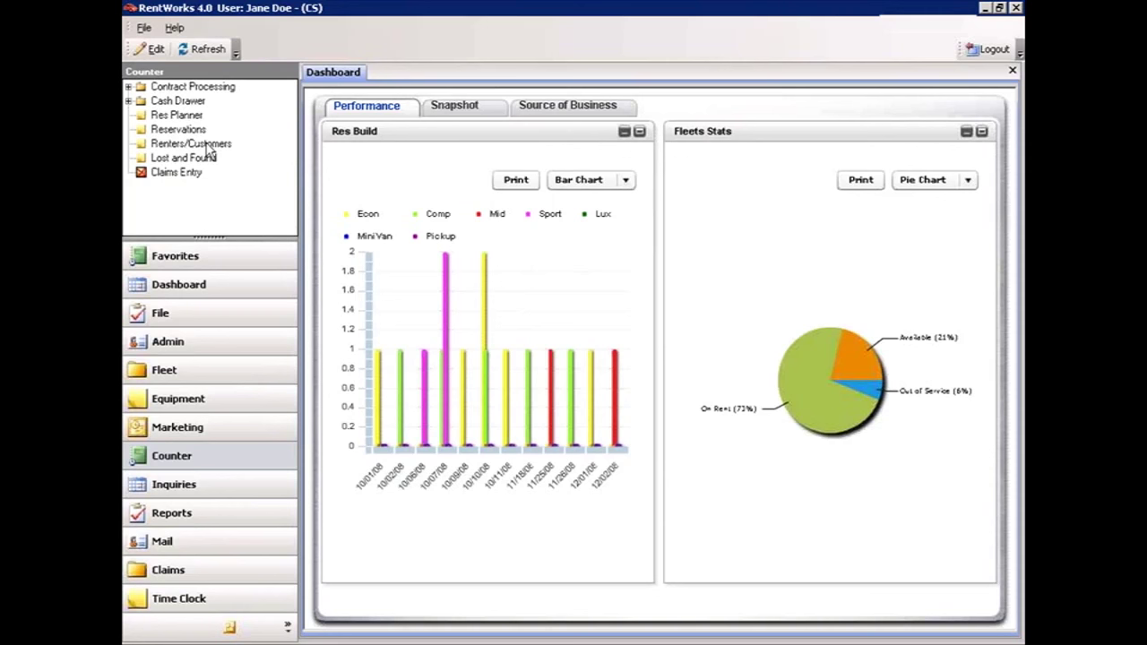
- Open the current renter's Renters/Customers record for editing and show its Employer page
left_click(205, 145)
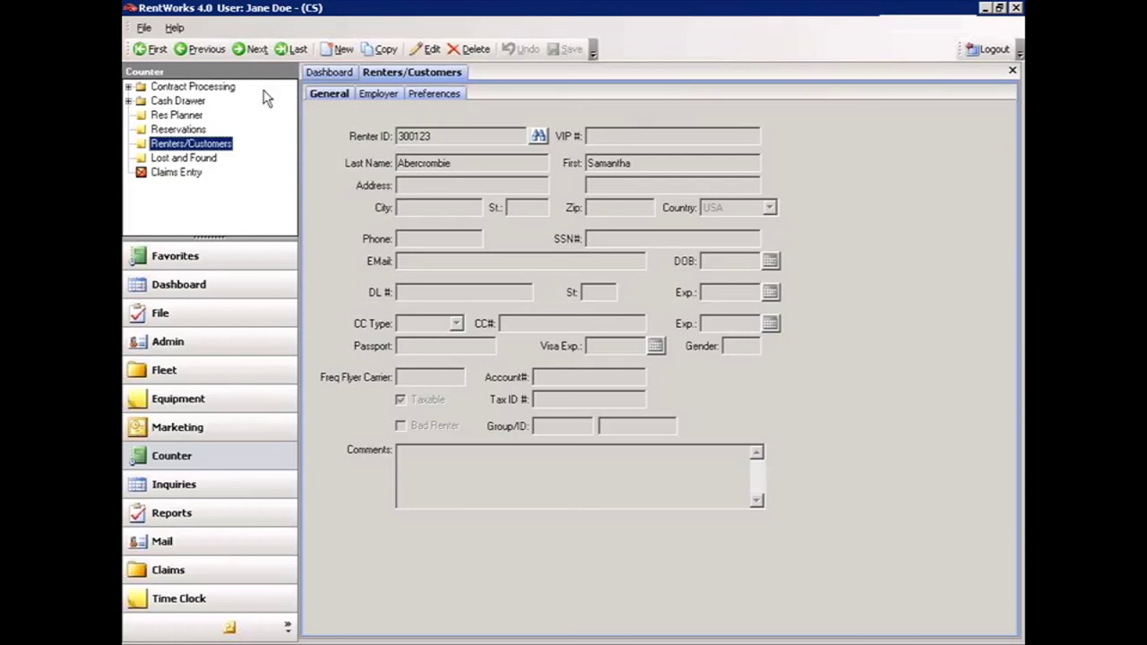
left_click(428, 50)
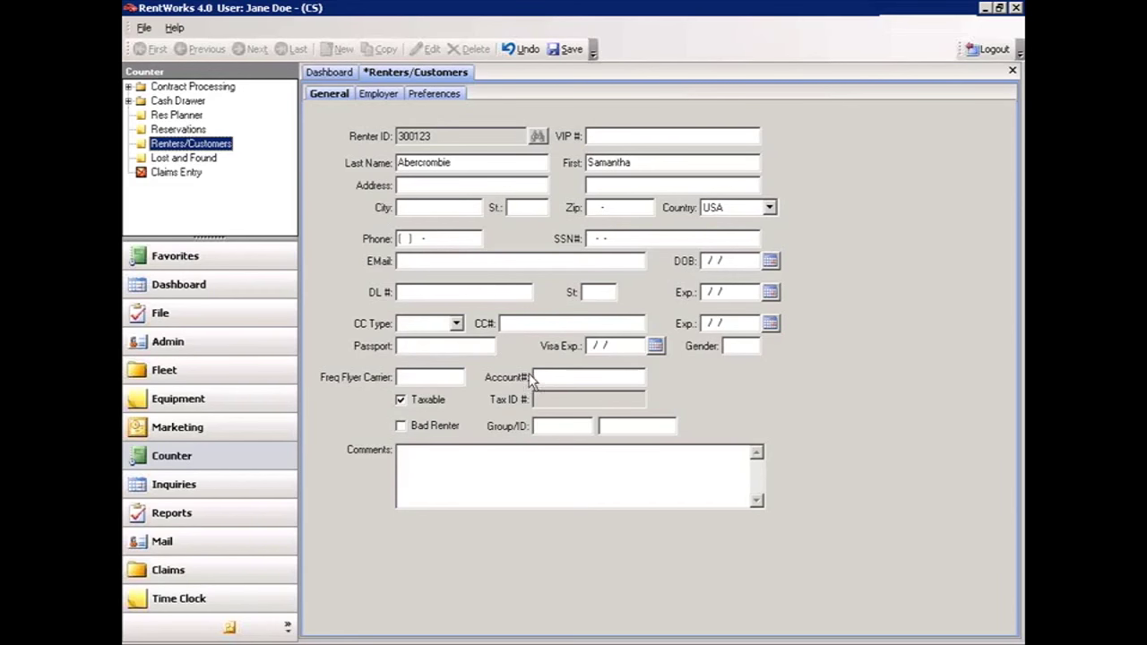
left_click(378, 96)
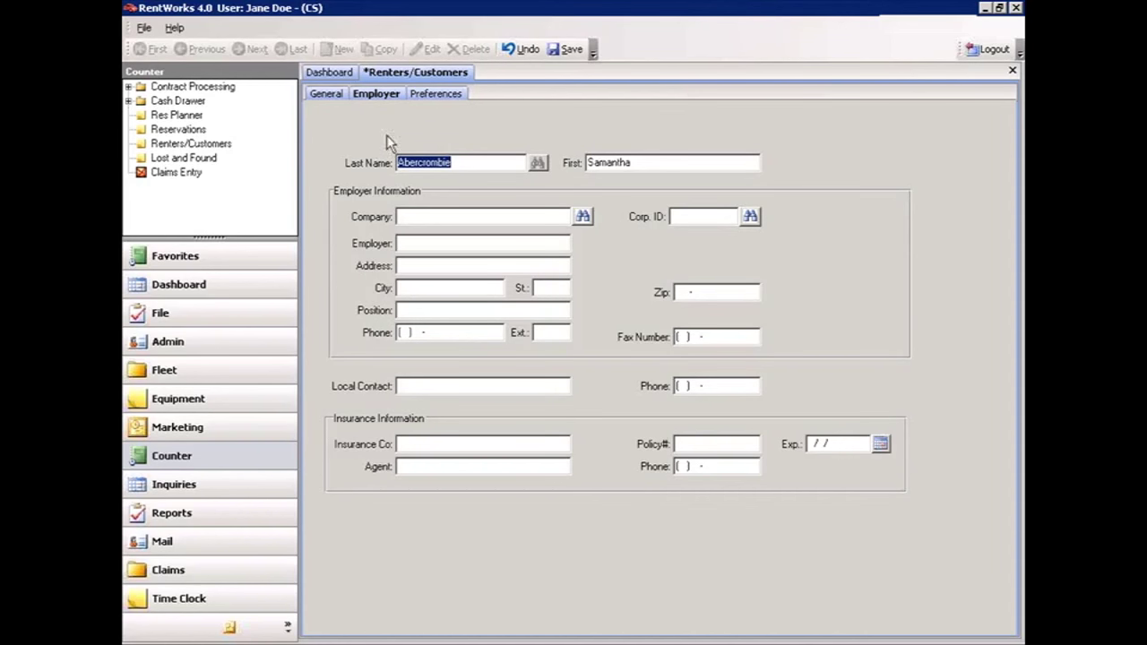
- Review the renter's Preferences page, then return to the General page
left_click(425, 93)
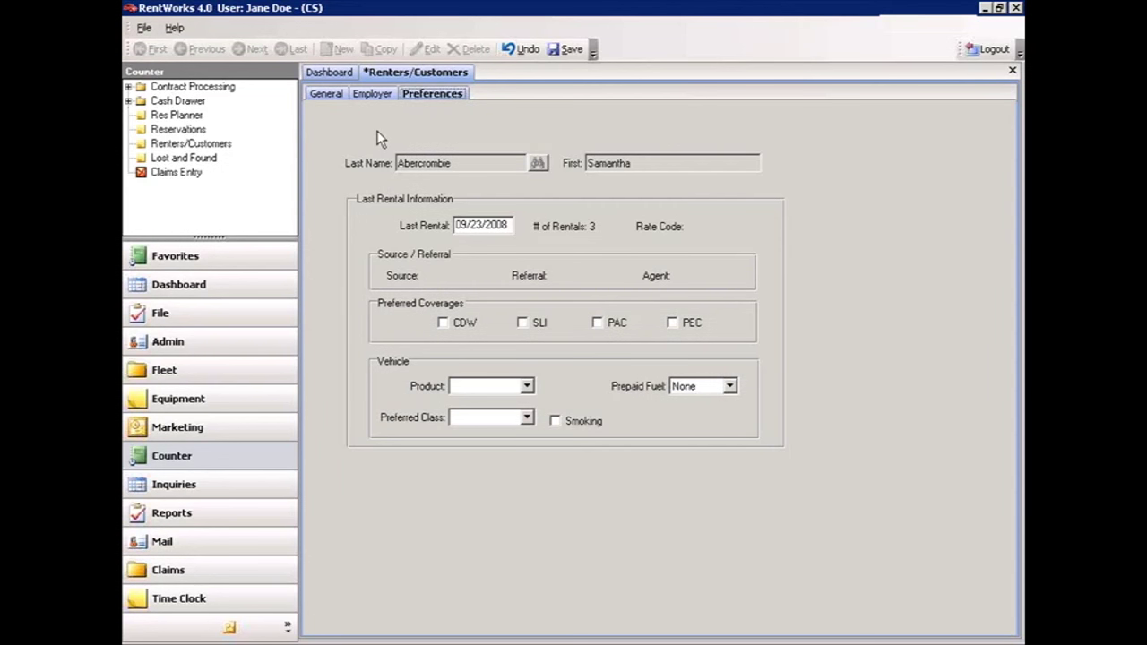
left_click(326, 95)
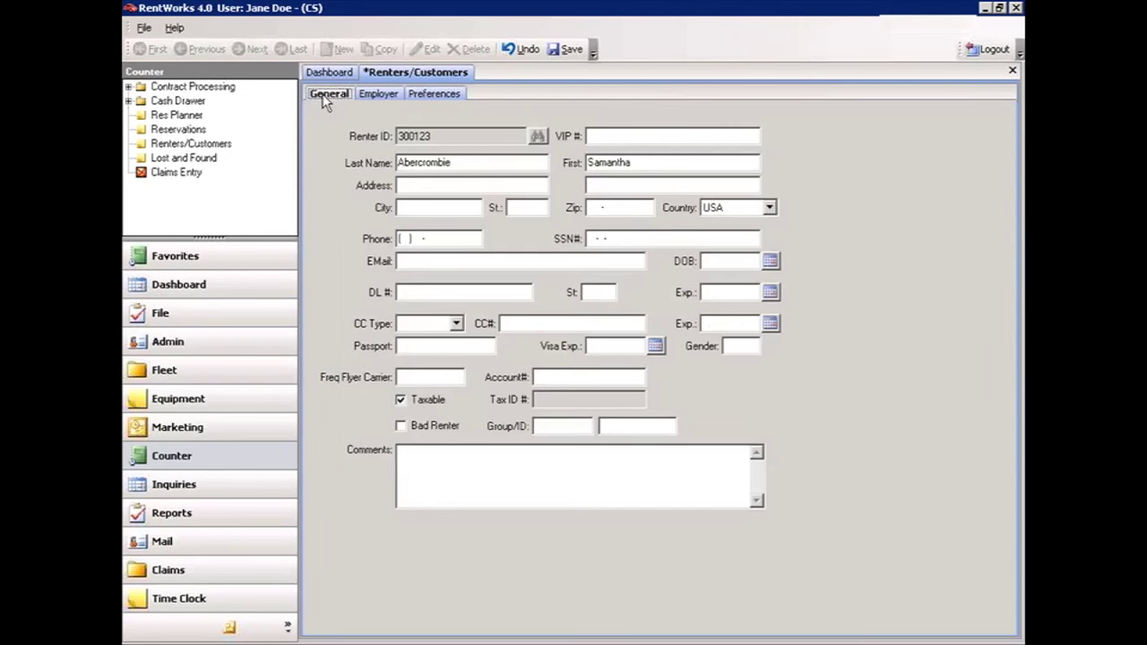
- Go to Fleet and open the Vehicle Fleet record for unit 1000, a 2008 Nissan Sentra
left_click(169, 375)
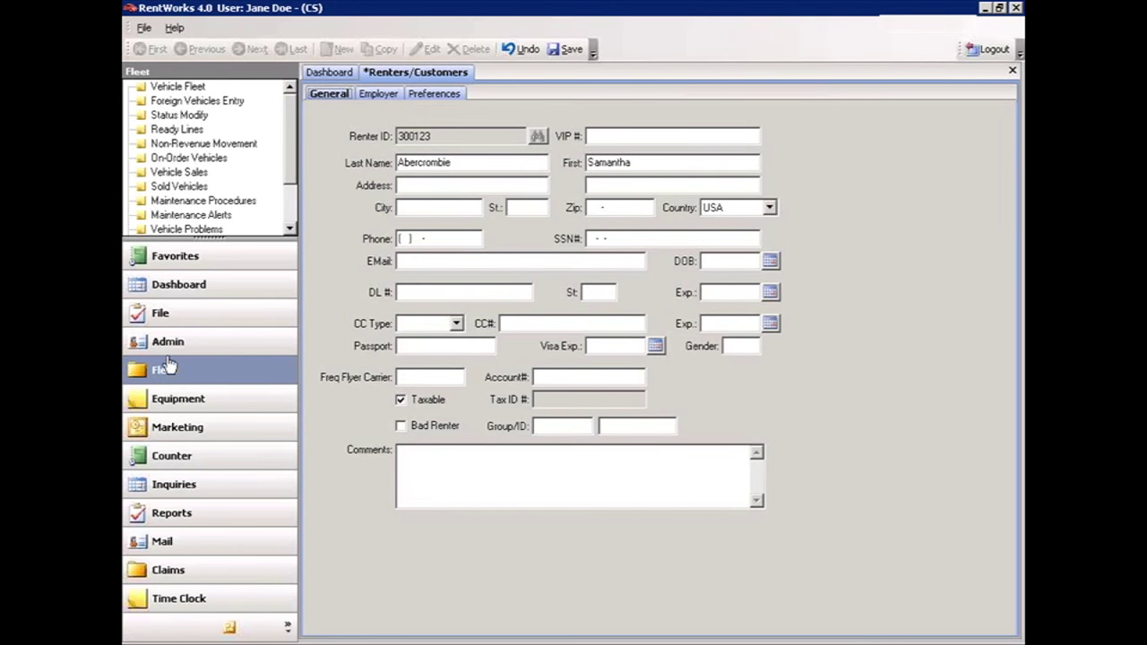
left_click(194, 88)
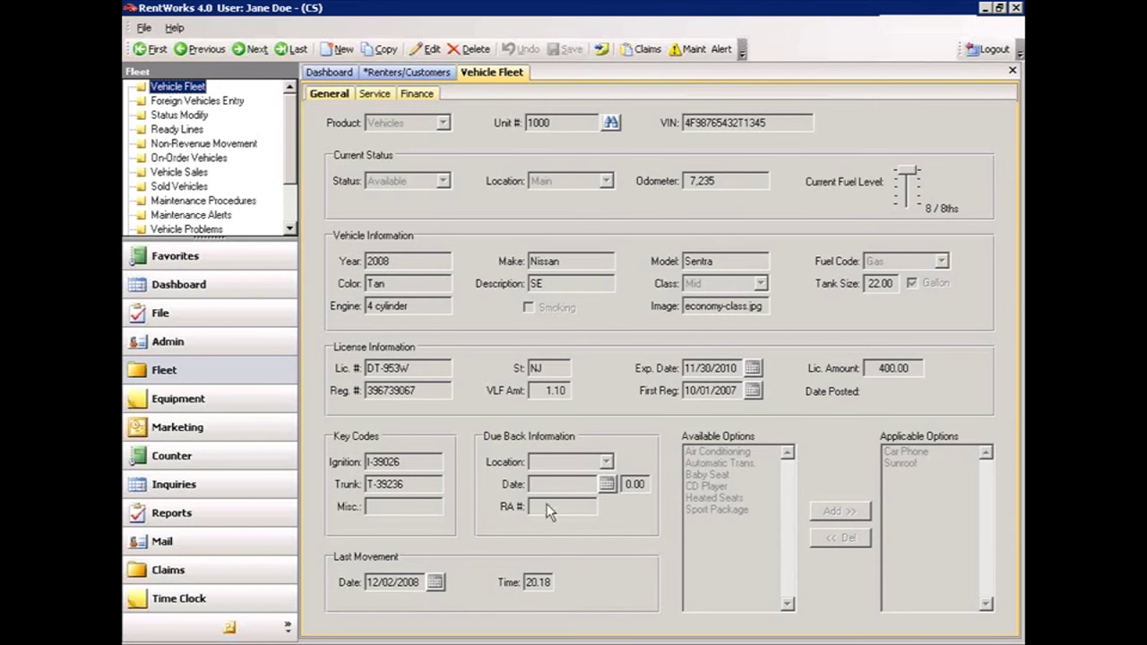
- Show unit 1000's Service page with its acquisition, warranty and grounding details
left_click(381, 98)
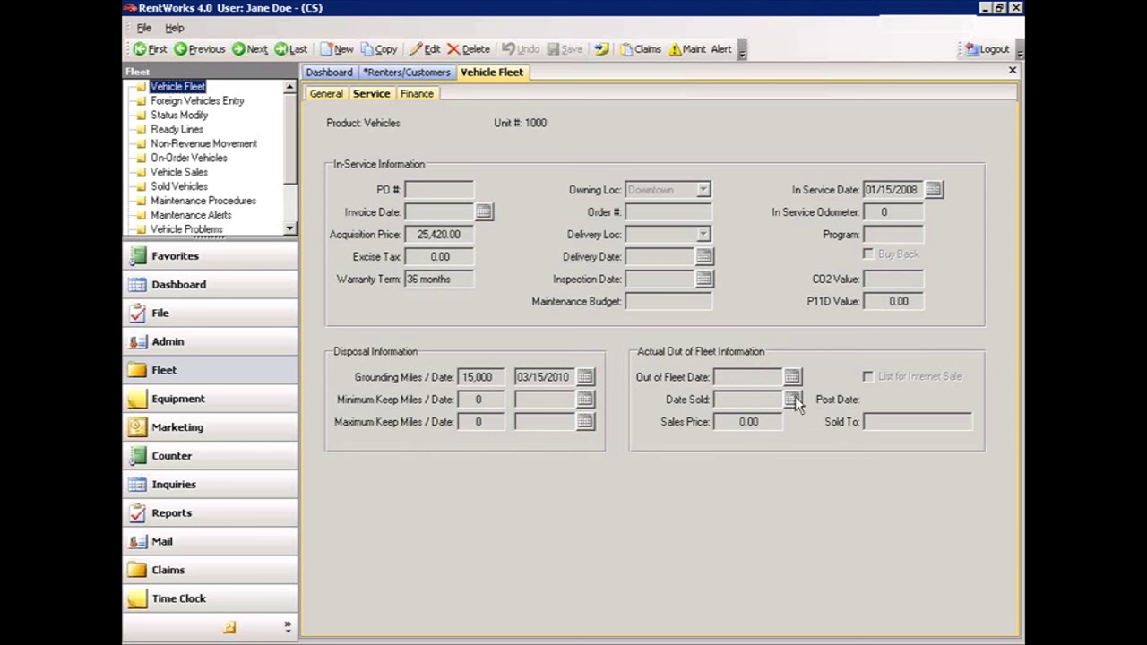
- Review unit 1000's Finance page, then return to its General page
left_click(417, 95)
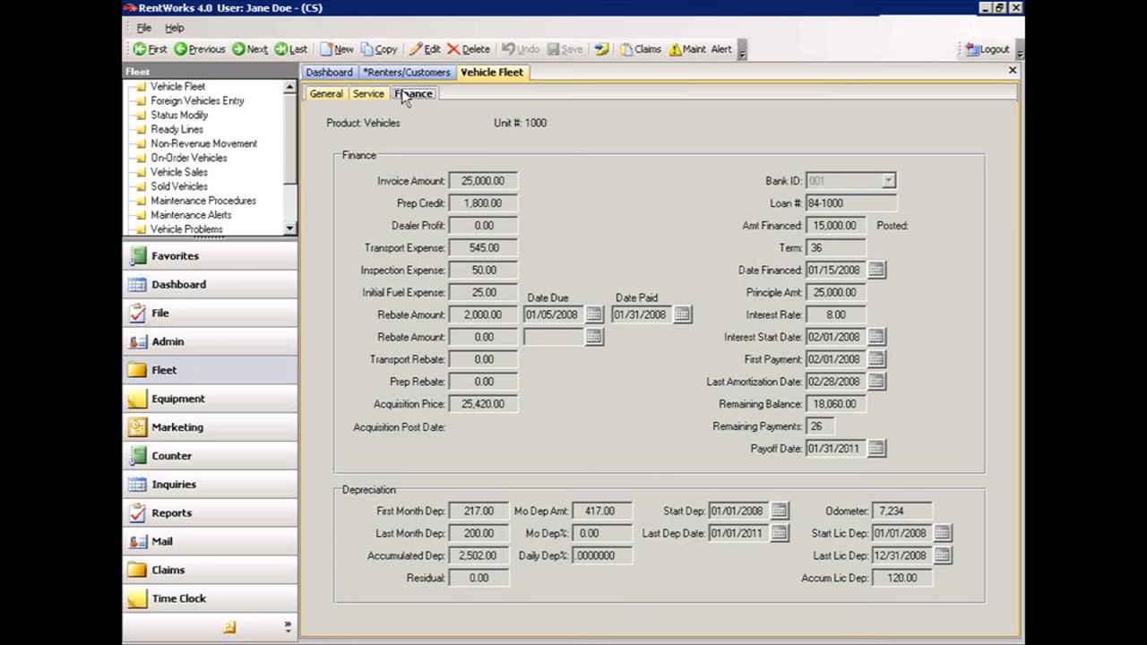
left_click(326, 94)
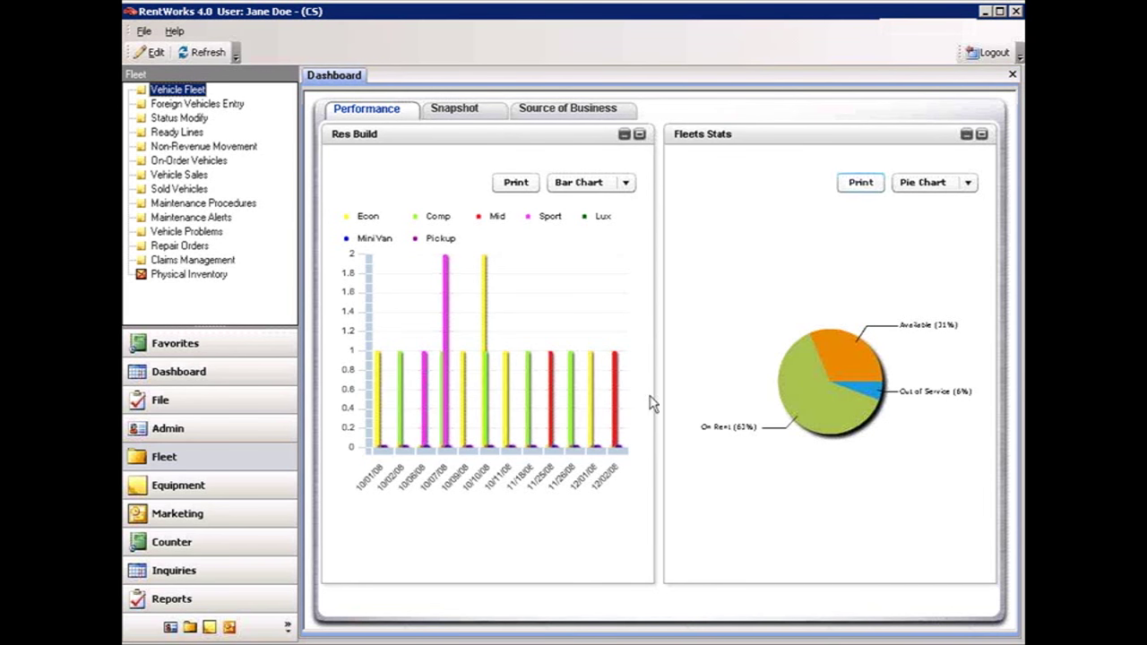
- Under Inquiries, expand Equipment and Fleet Inquiries and open the By Status inquiry
left_click(219, 581)
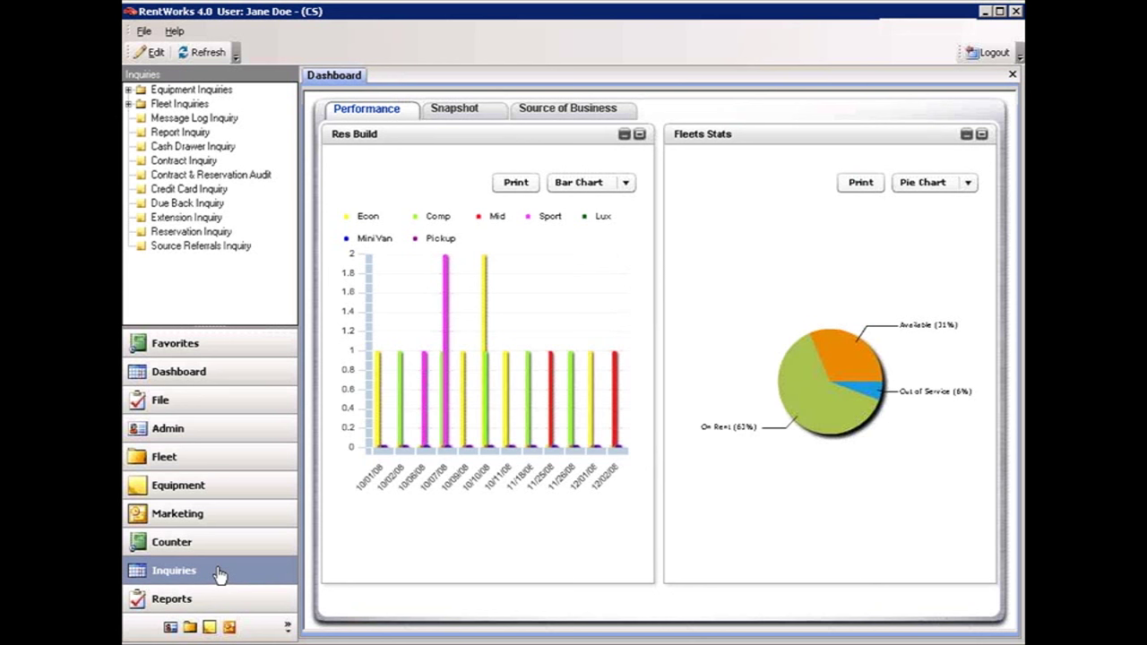
left_click(129, 90)
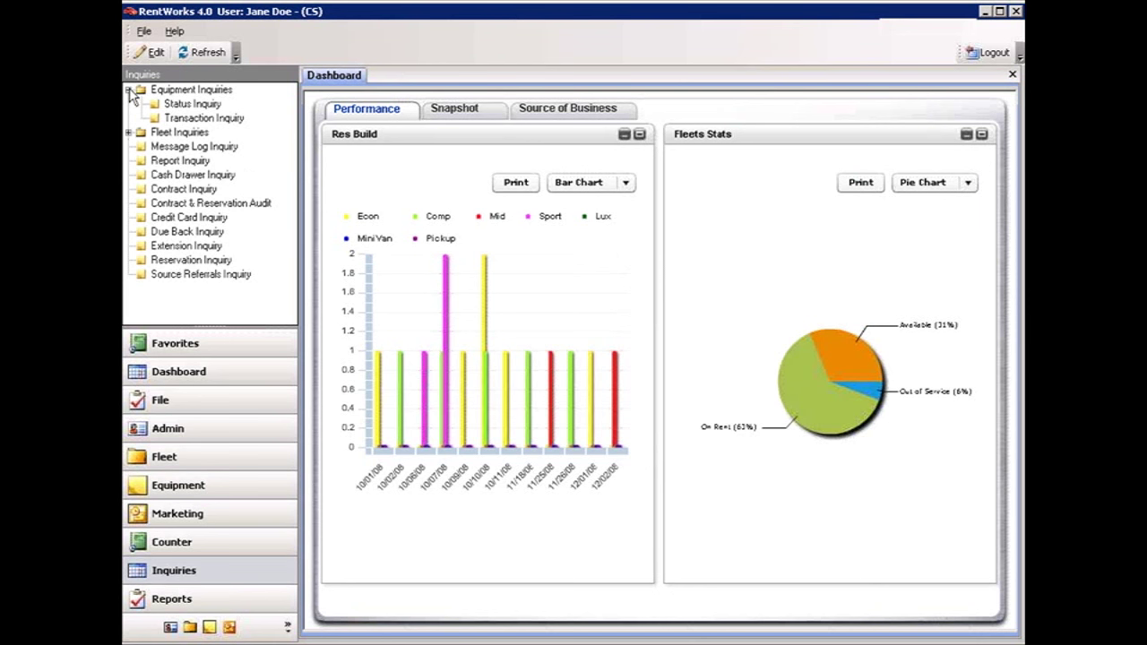
left_click(129, 132)
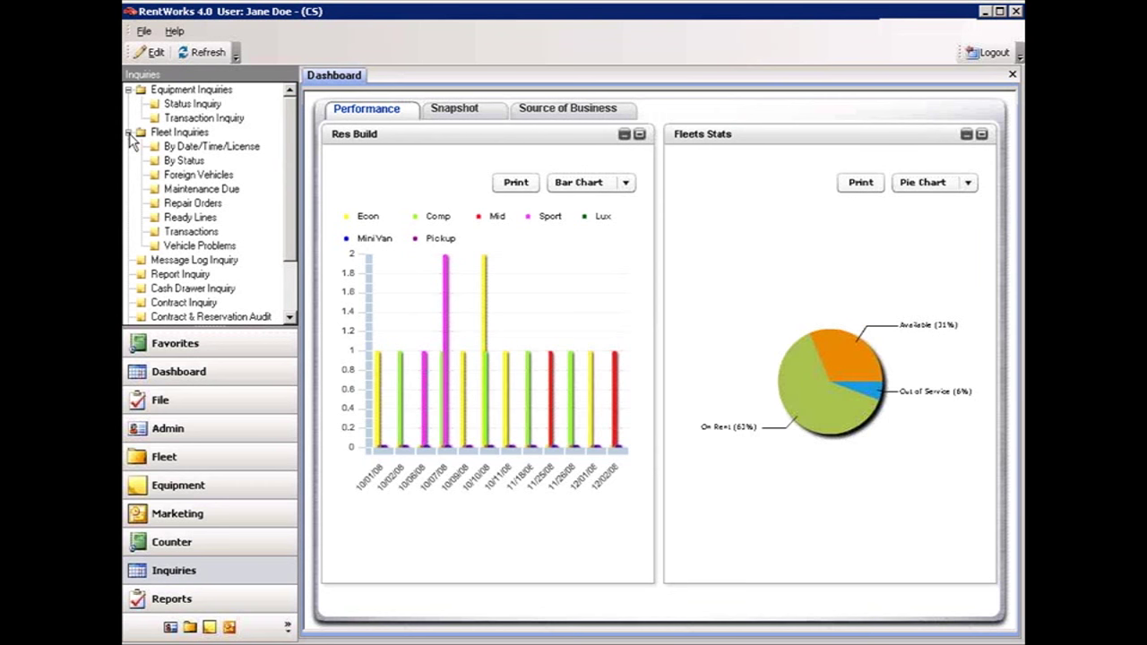
left_click(187, 163)
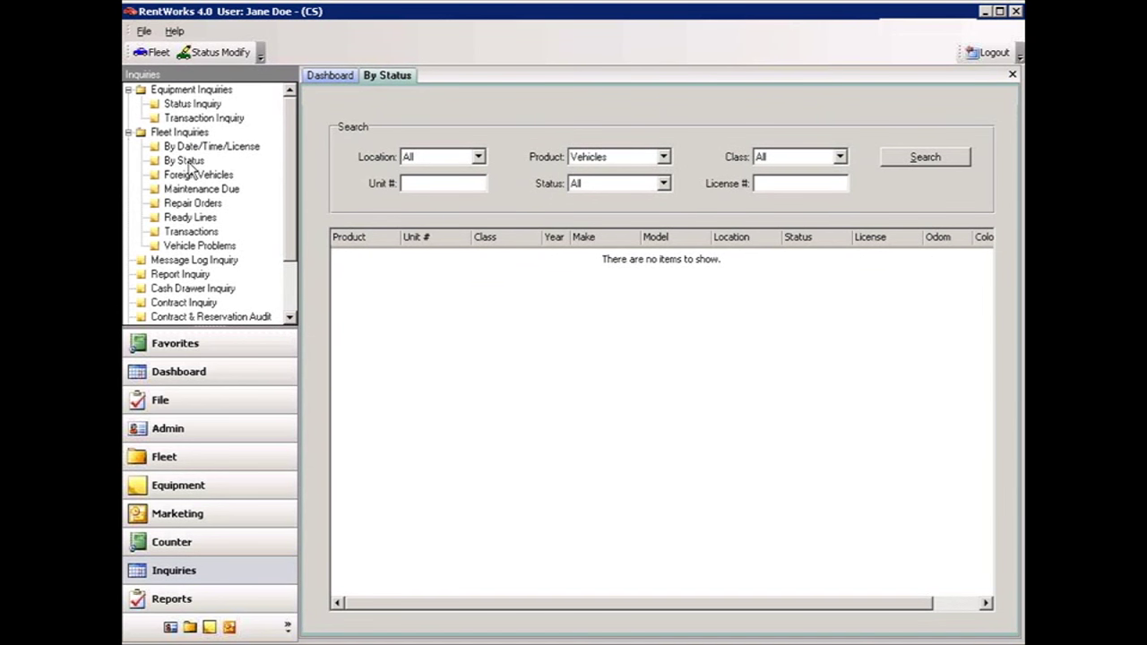
- Search for On Rent vehicles, sort by Unit # and Class, and select unit 1009
left_click(664, 184)
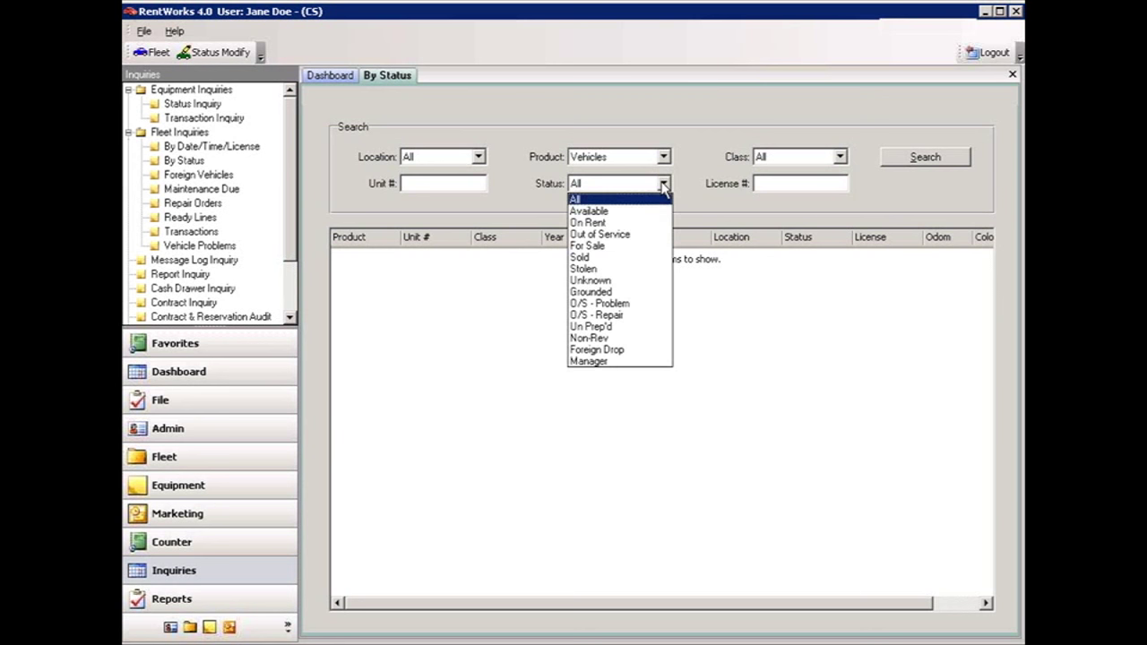
left_click(595, 223)
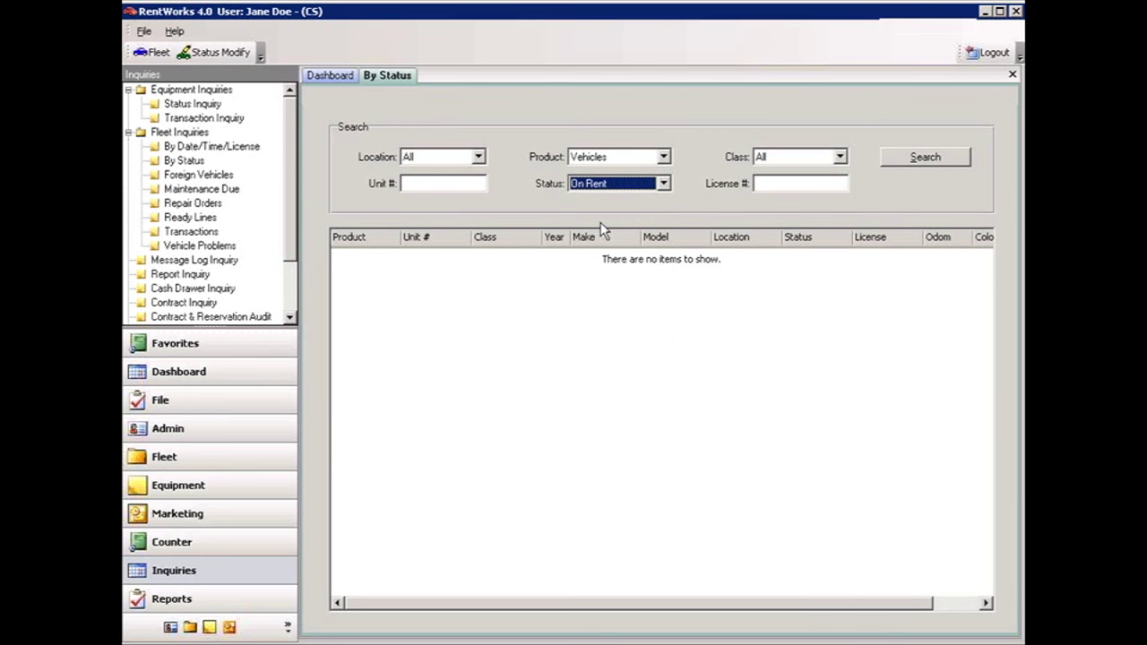
left_click(925, 157)
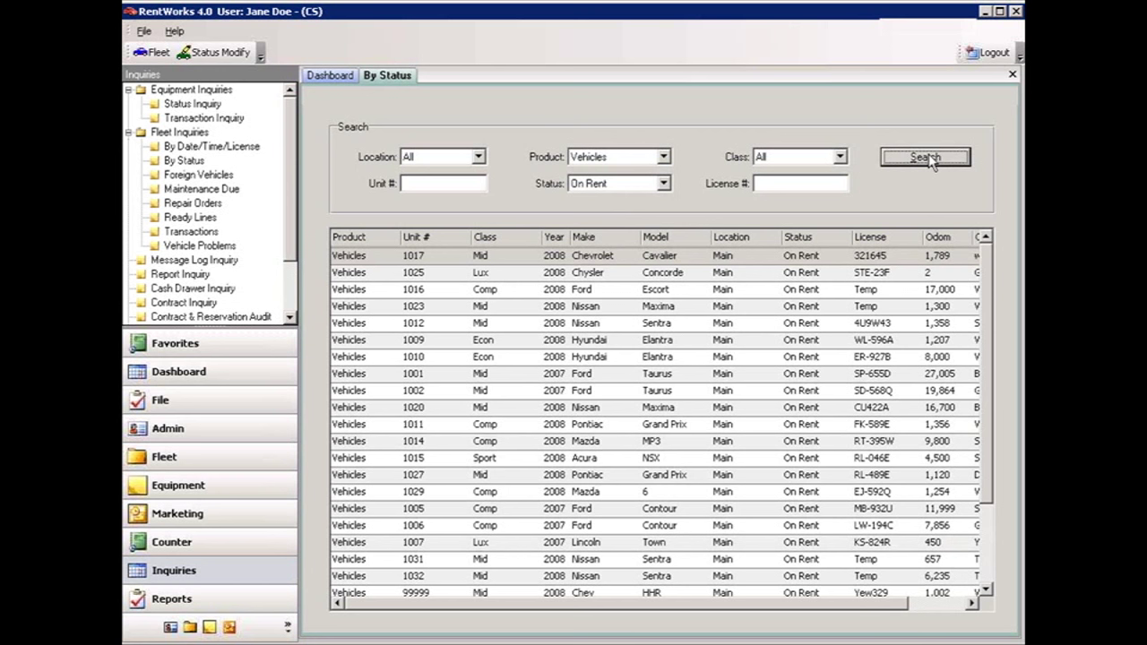
left_click(446, 236)
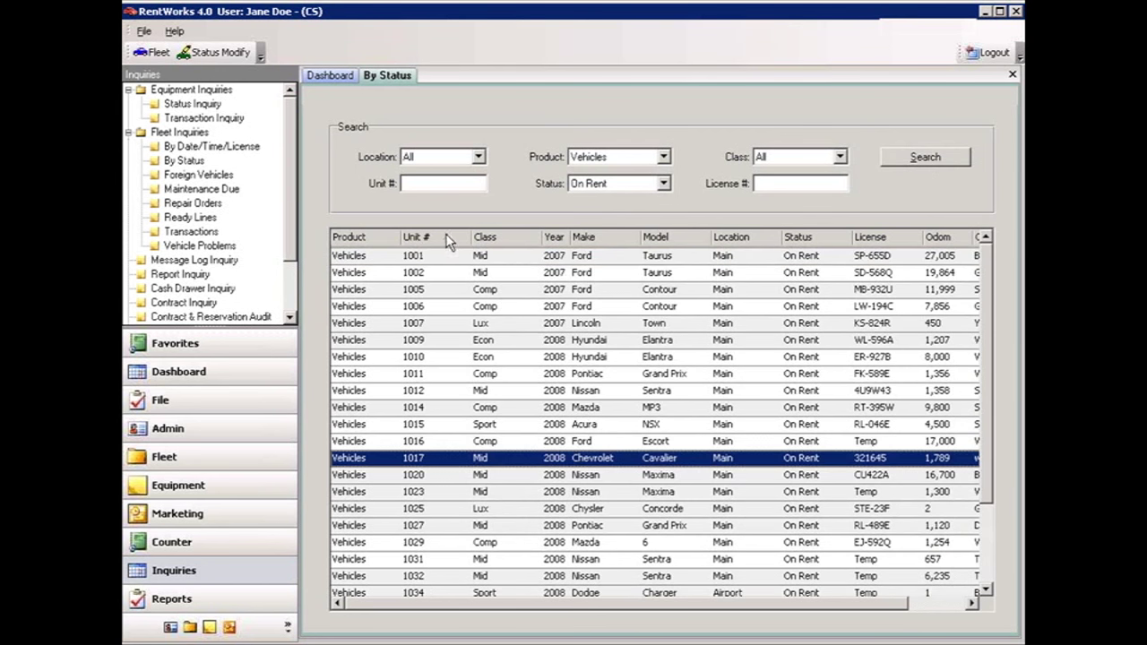
left_click(490, 240)
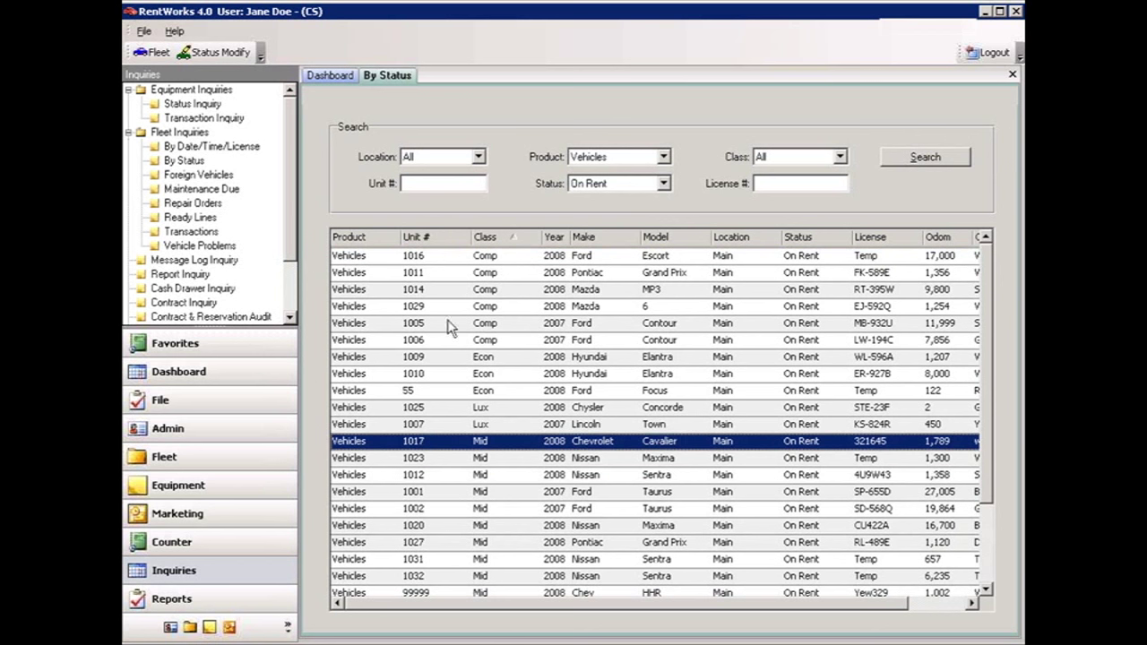
left_click(432, 359)
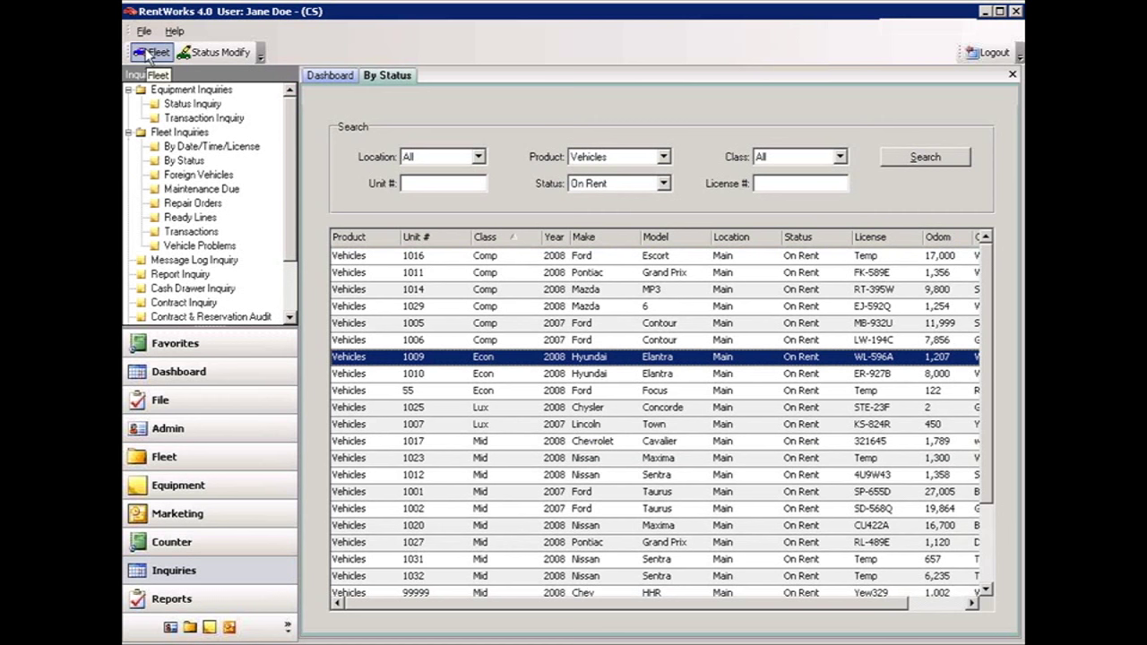
- Open unit 1009's fleet record, then open the Contract & Reservation Audit inquiry
left_click(150, 53)
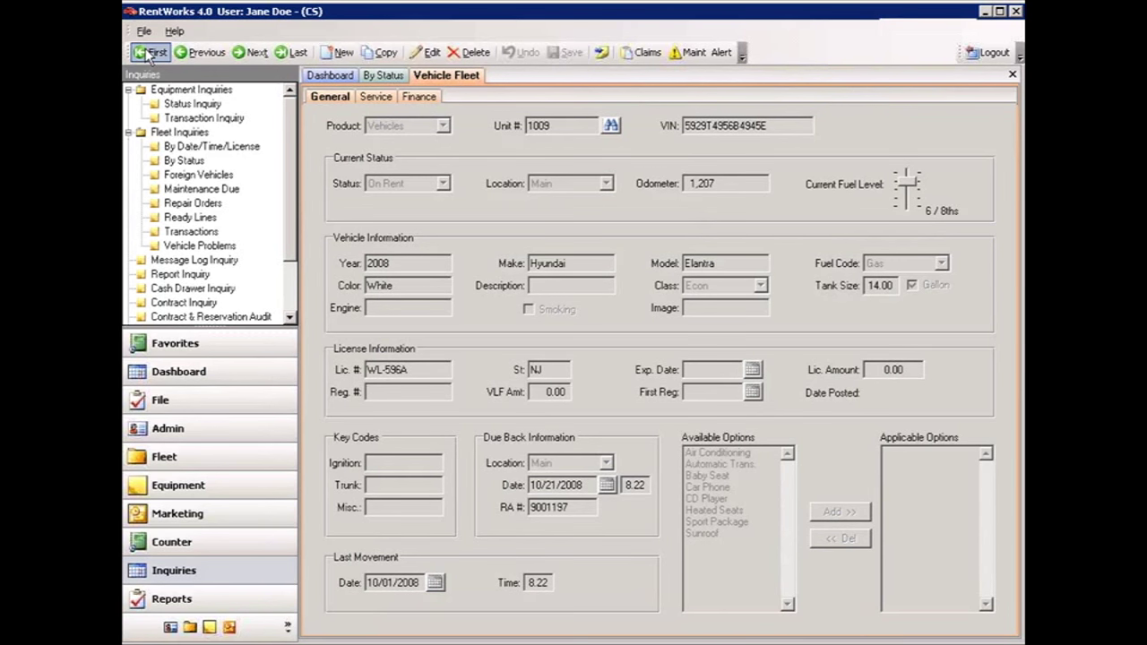
double_click(215, 319)
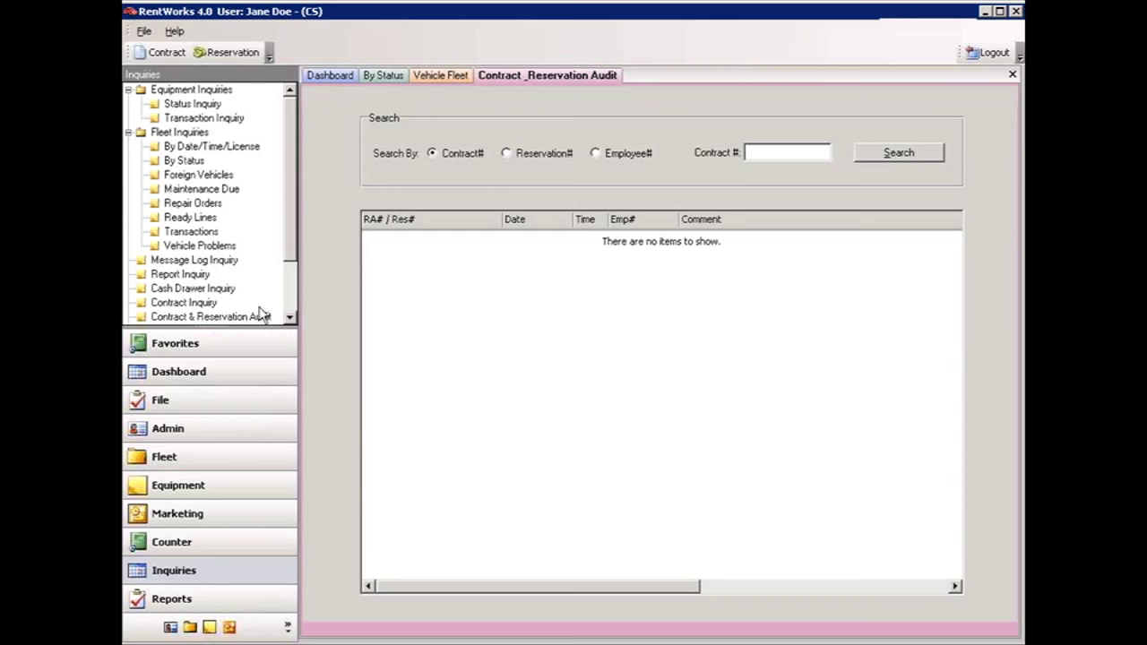
- Search the contract and reservation audit by Employee# 1
left_click(506, 154)
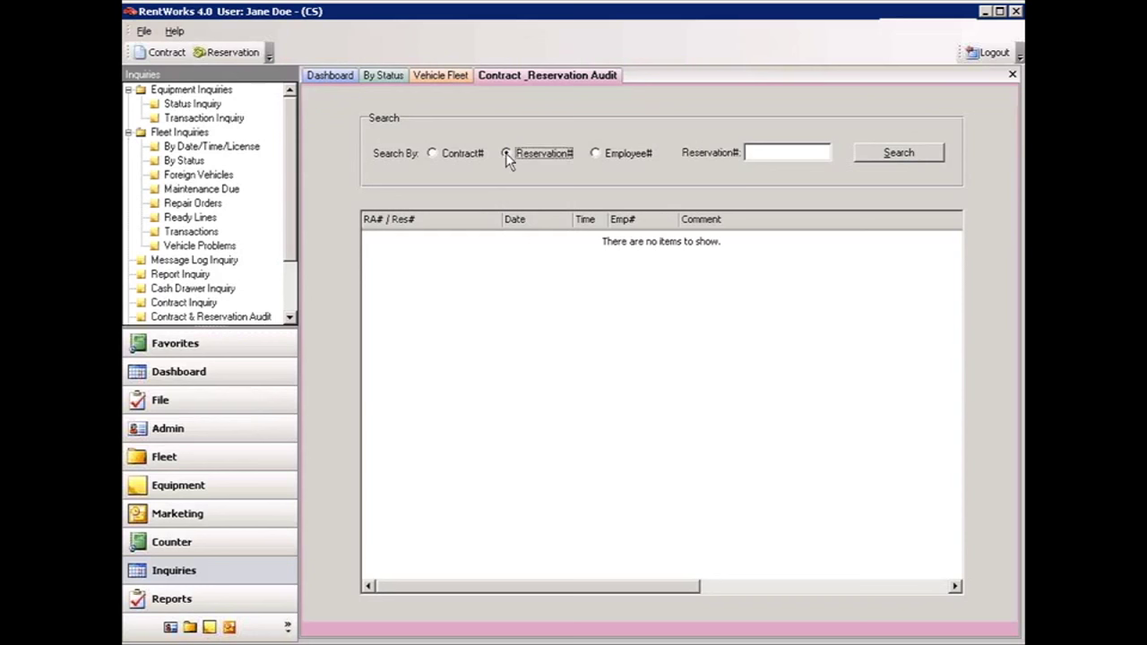
left_click(595, 154)
left_click(757, 153)
type("1")
left_click(898, 154)
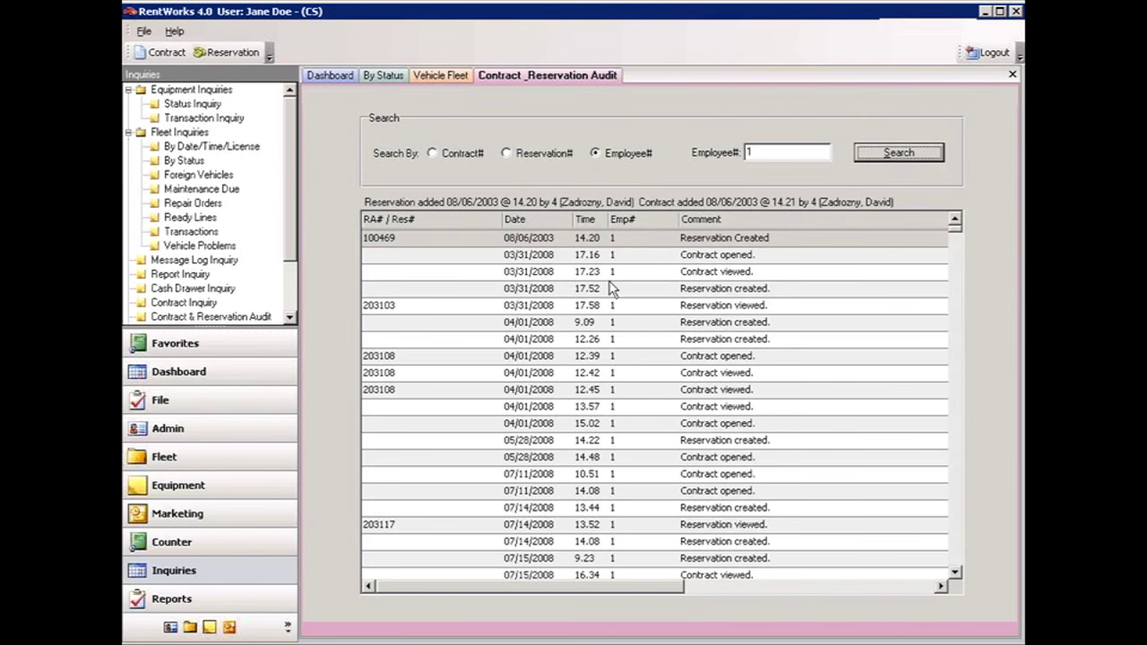
- View the 03/31/2008 Contract viewed audit entry, close it, and move to Reports
double_click(605, 274)
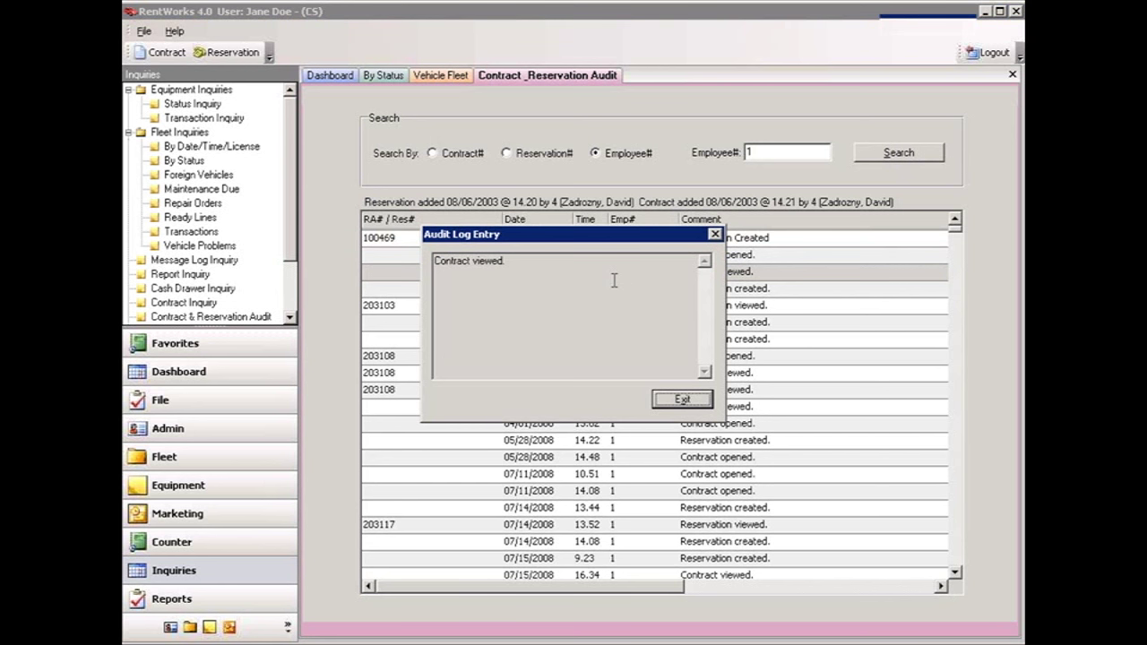
left_click(685, 400)
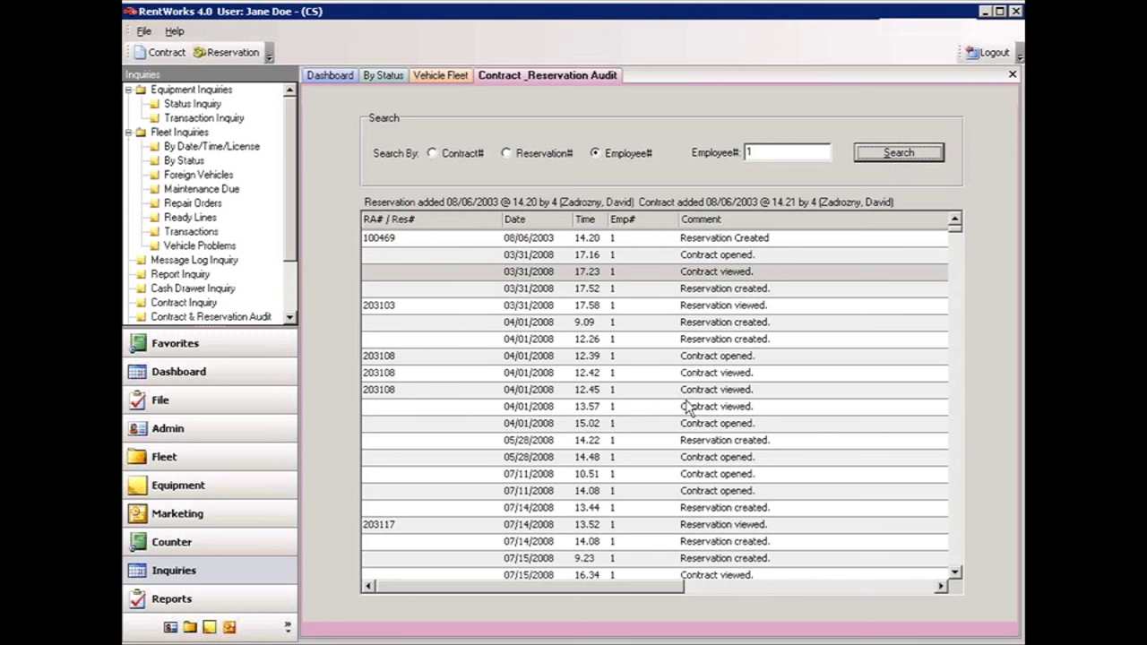
left_click(202, 601)
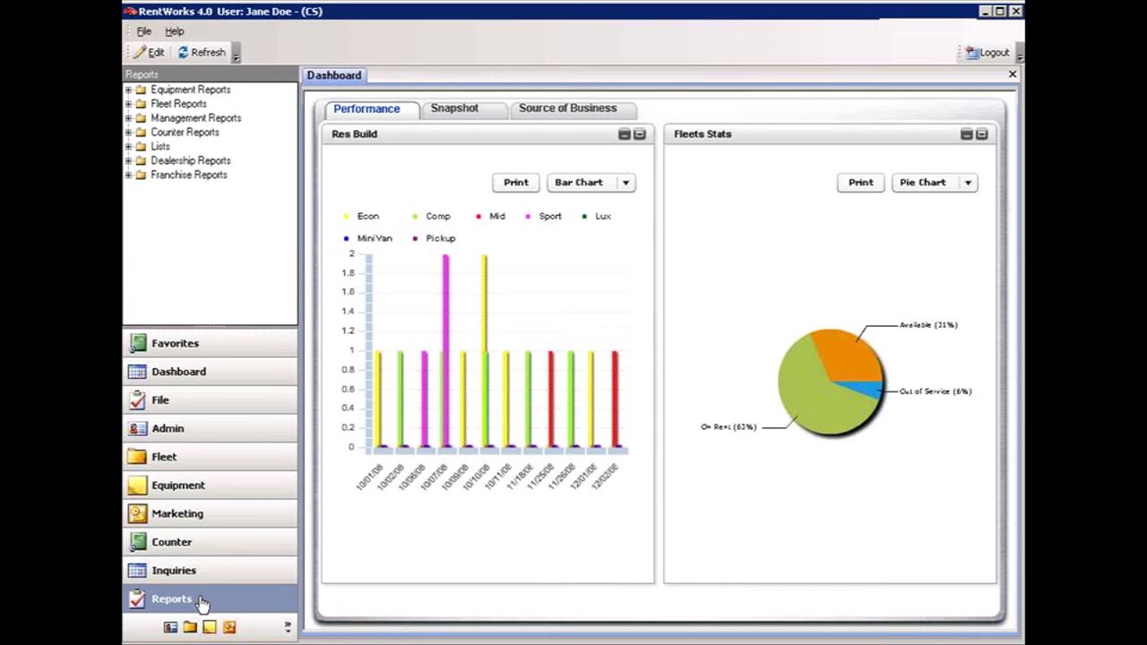
- Expand Management Reports > Revenue and open the Revenue Management Report setup form
left_click(128, 104)
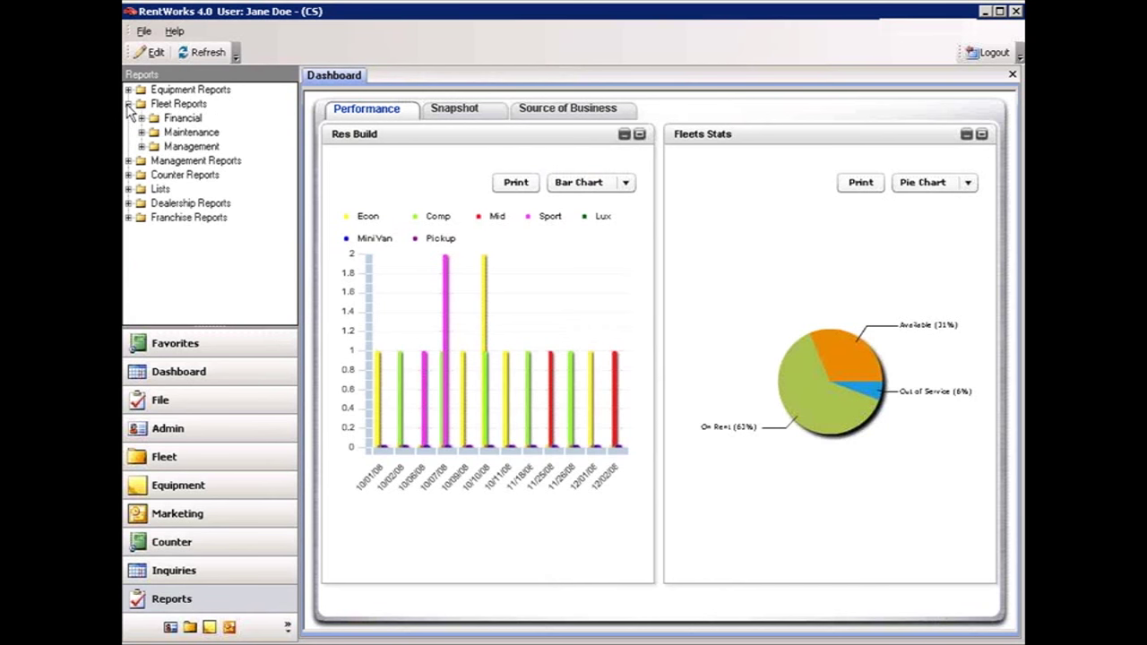
left_click(128, 160)
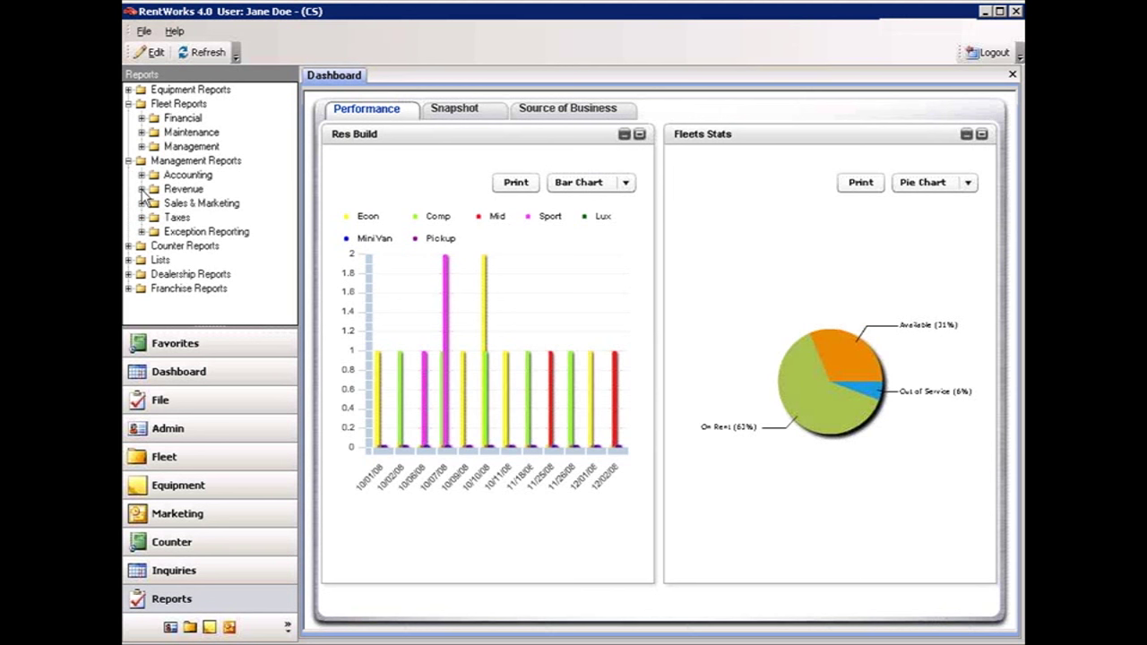
left_click(140, 189)
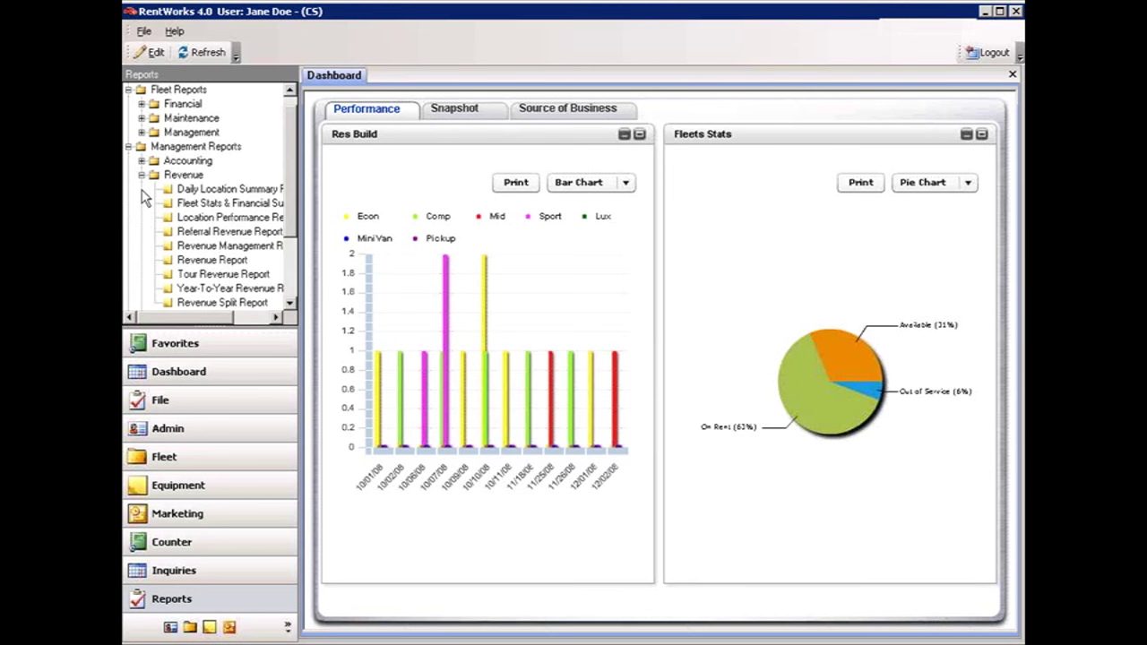
double_click(212, 252)
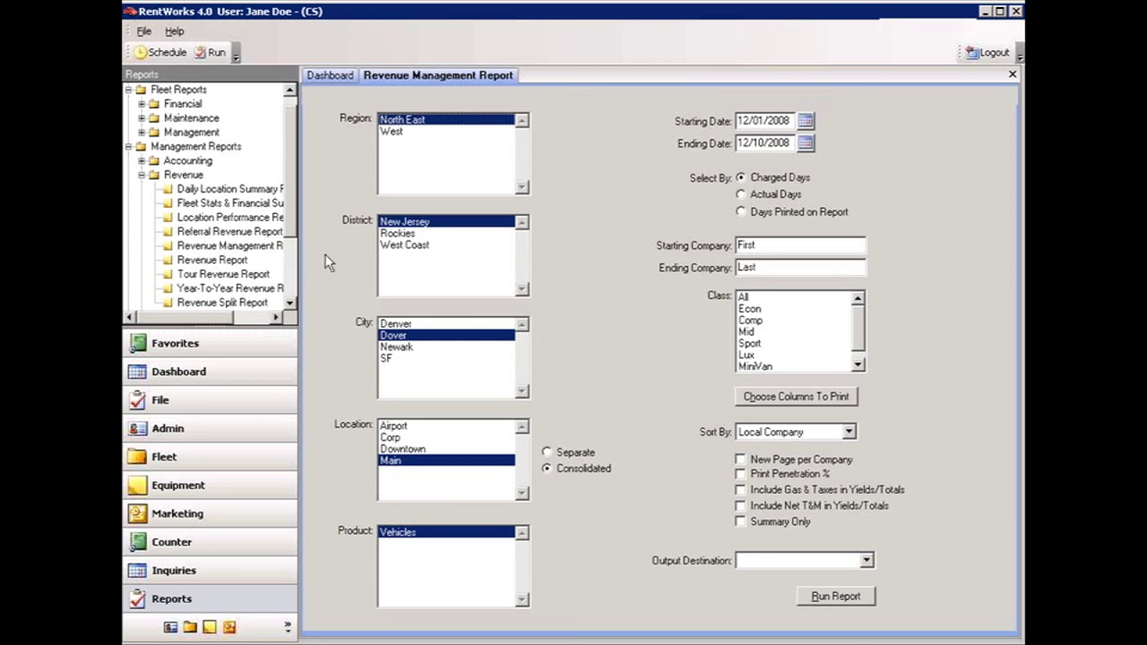
- Set the report's Starting Date to 11/01/2008 and Ending Date to 11/30/2008
left_click(394, 335)
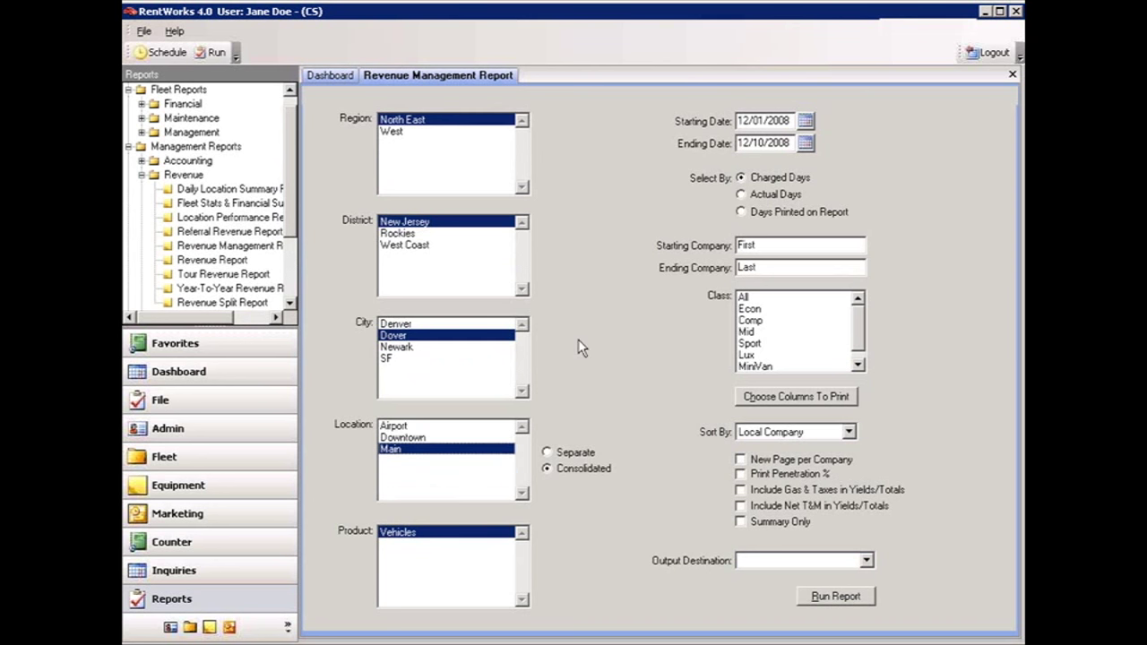
left_click(805, 125)
left_click(816, 180)
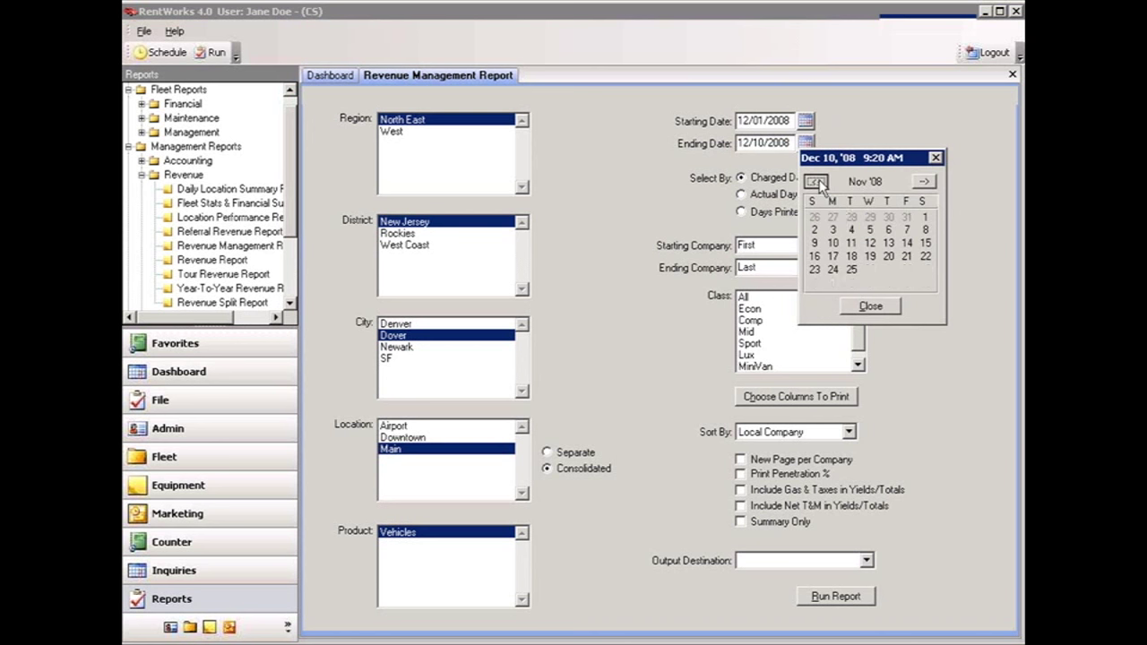
left_click(926, 217)
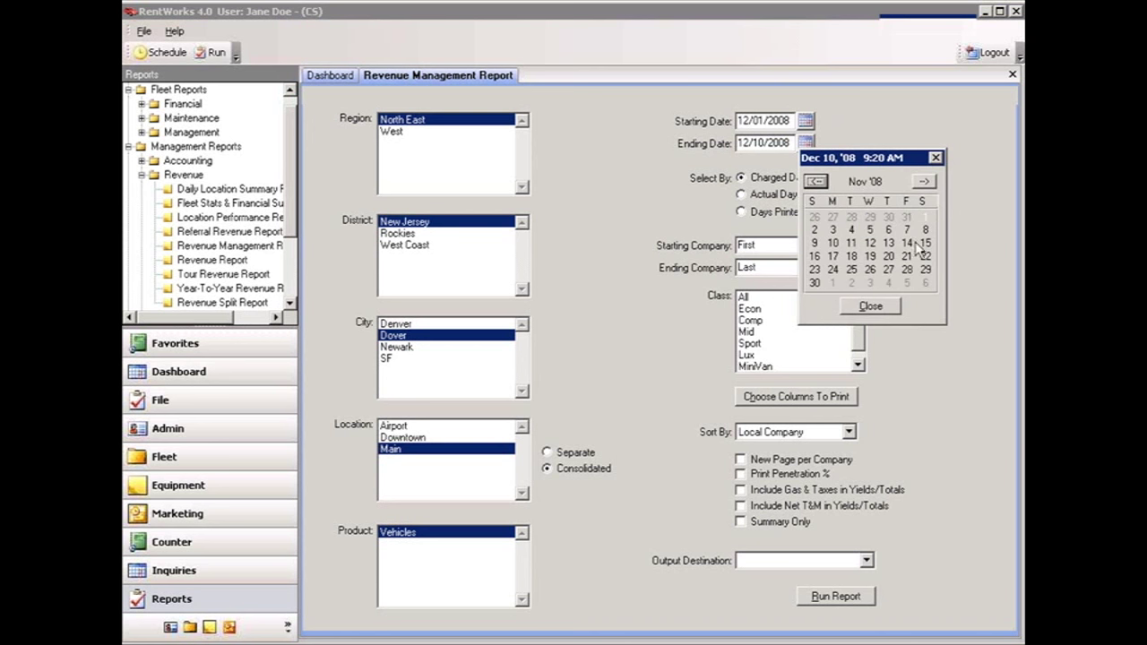
left_click(870, 305)
left_click(807, 143)
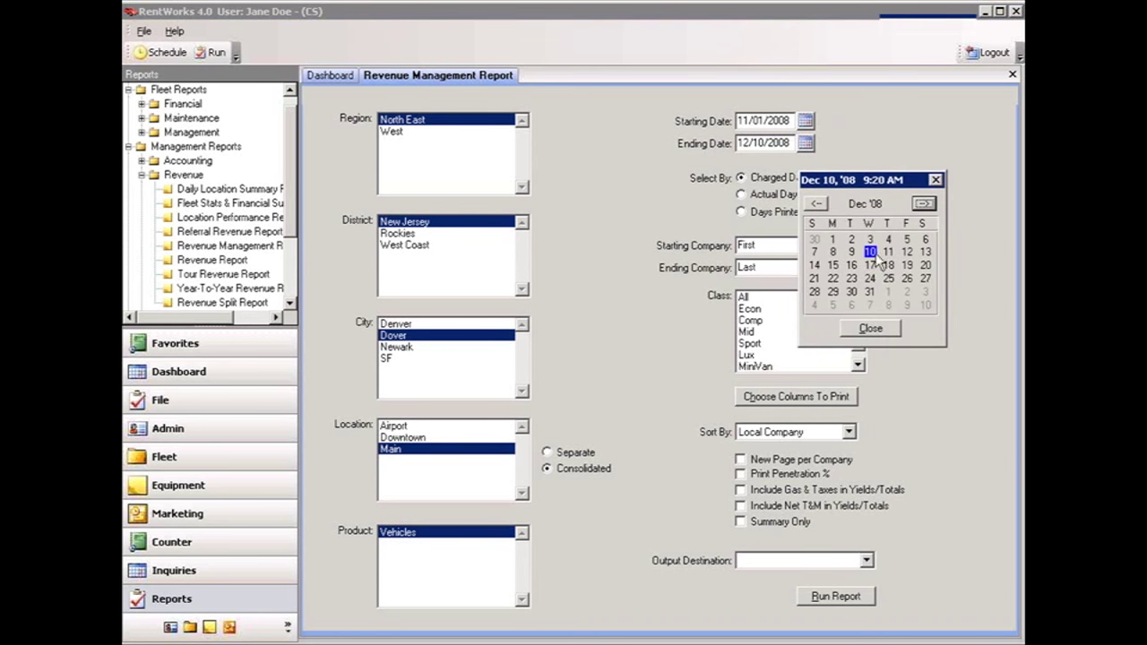
left_click(869, 329)
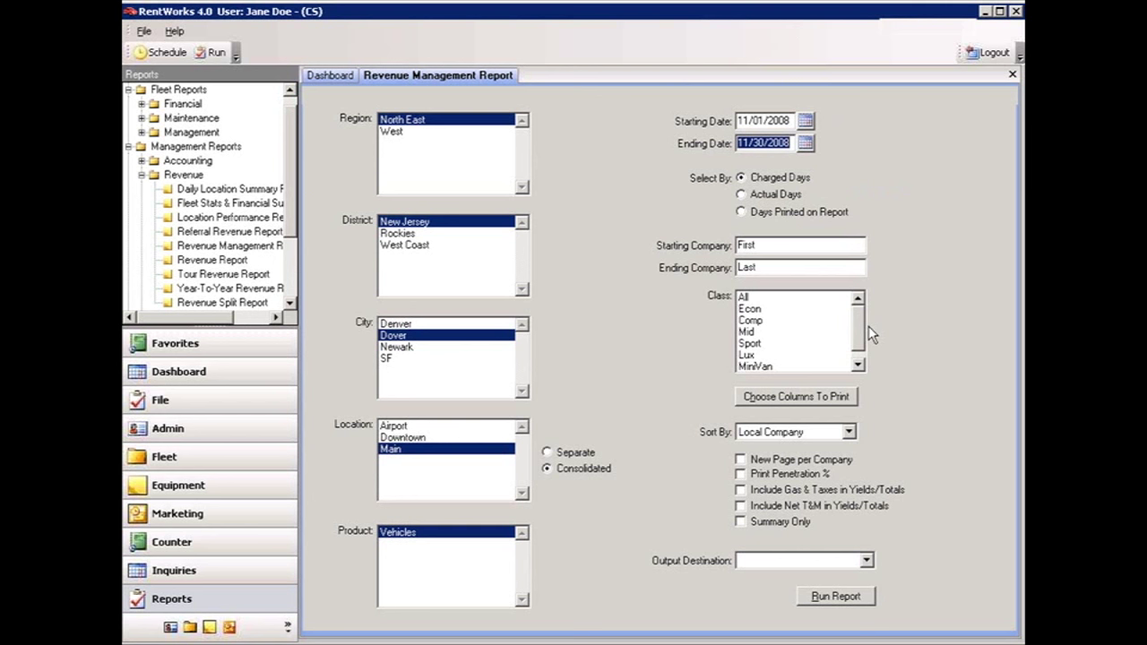
- Include all vehicle classes, sort by Unit#, and bring up the columns to print
left_click(745, 297)
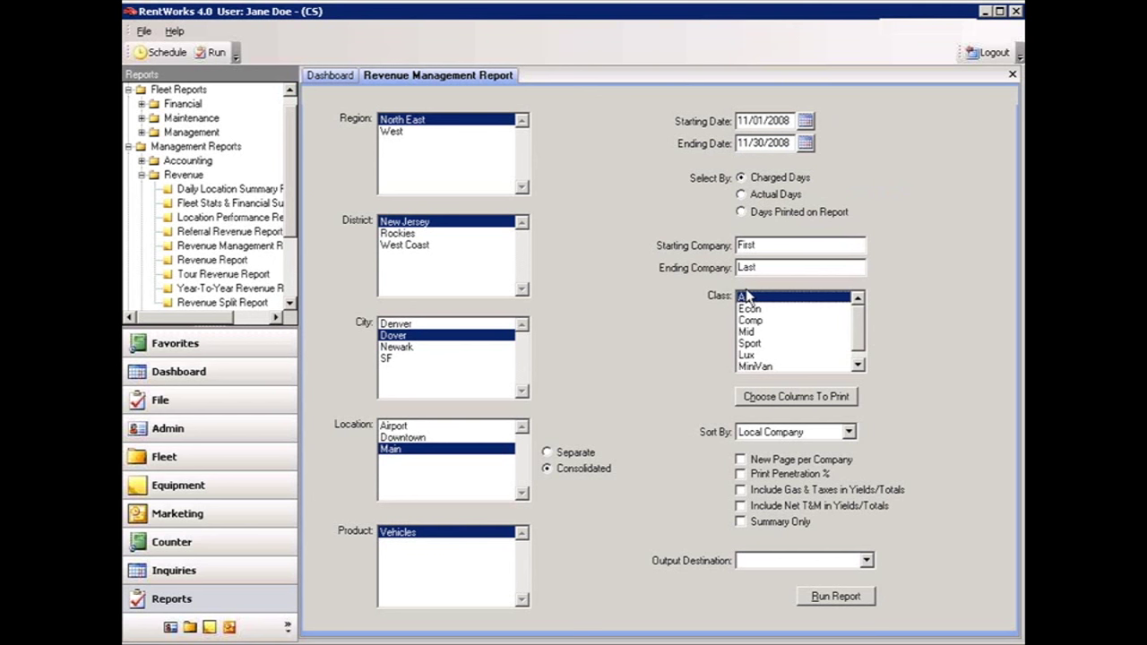
left_click(849, 432)
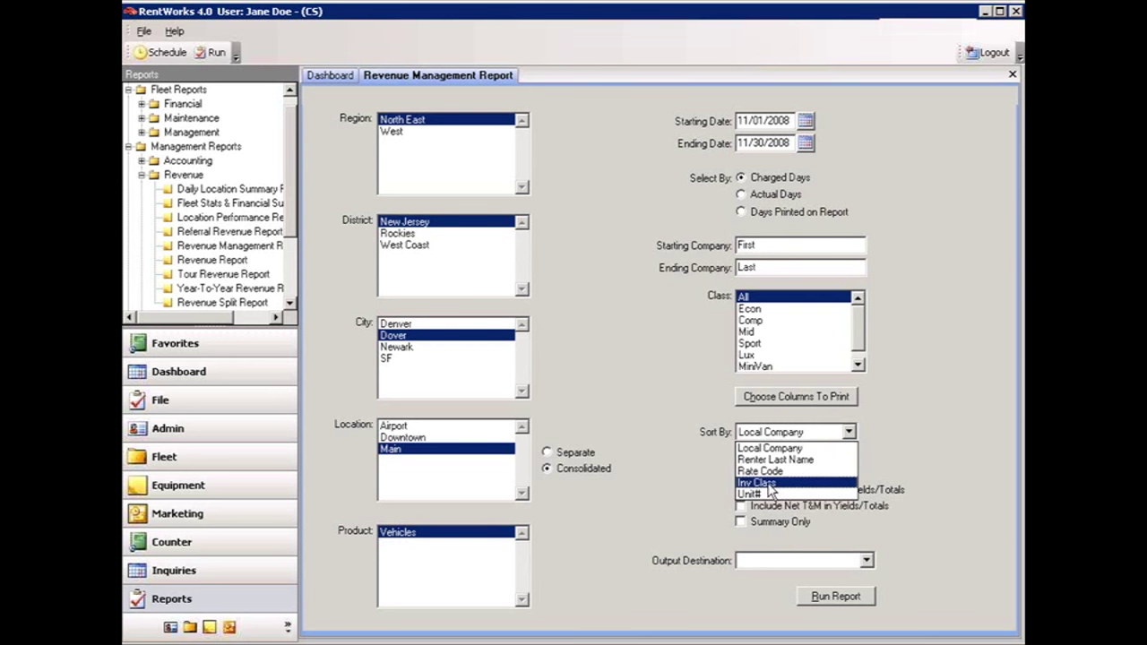
left_click(765, 495)
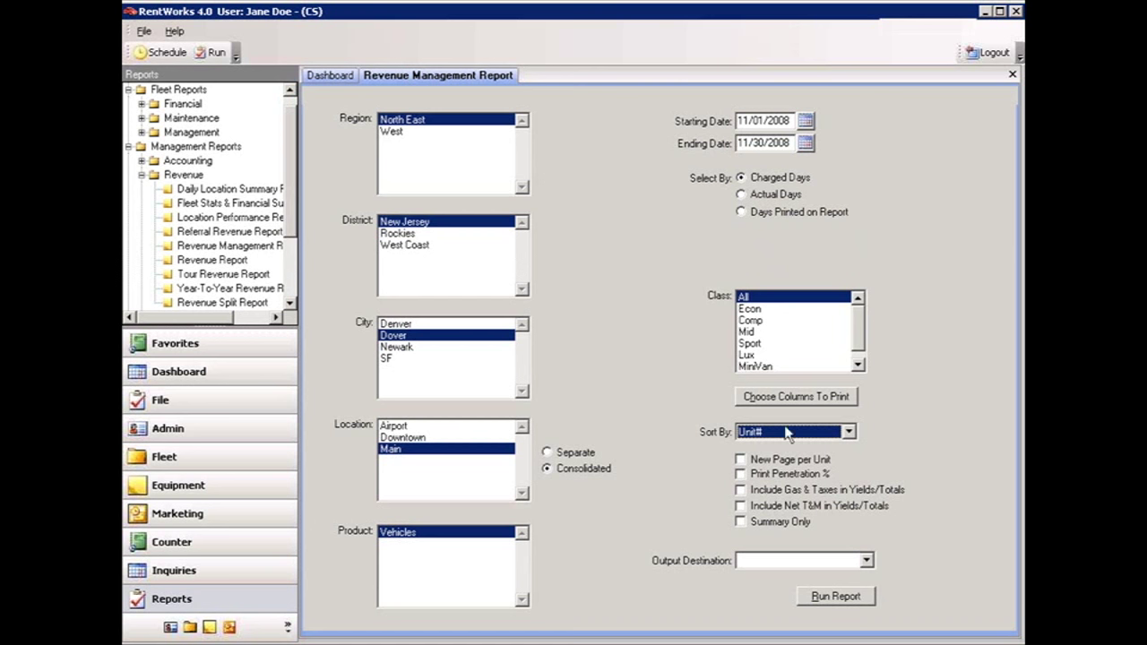
left_click(770, 397)
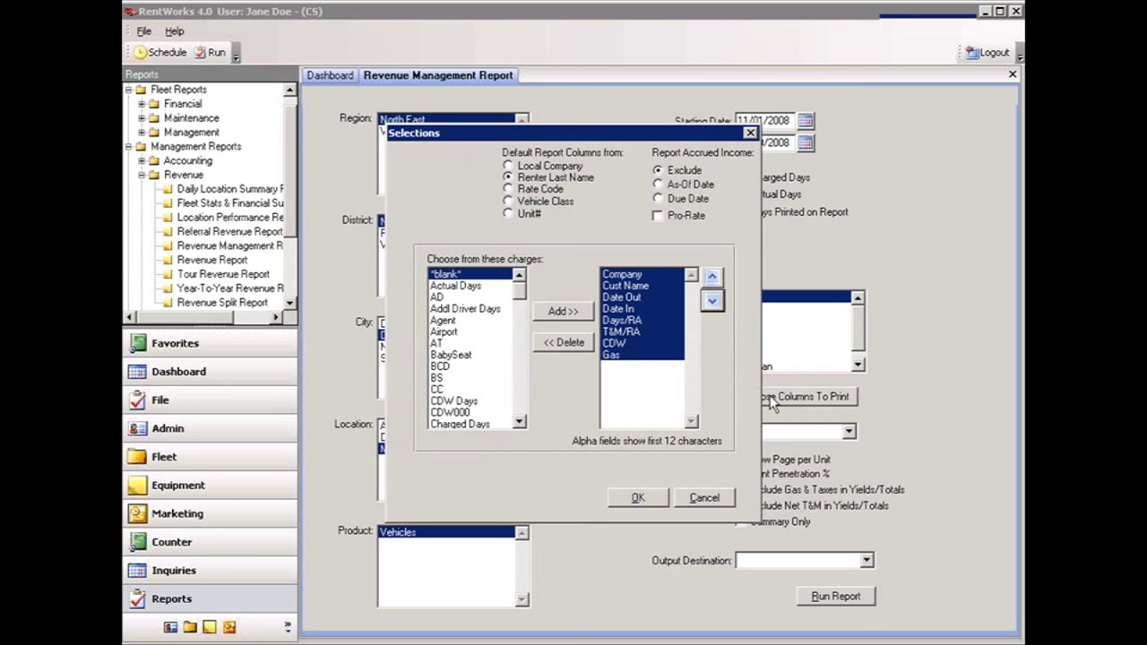
- Add Gas Tax to the columns and move it up, then delete it and accept the unchanged list
left_click(448, 414)
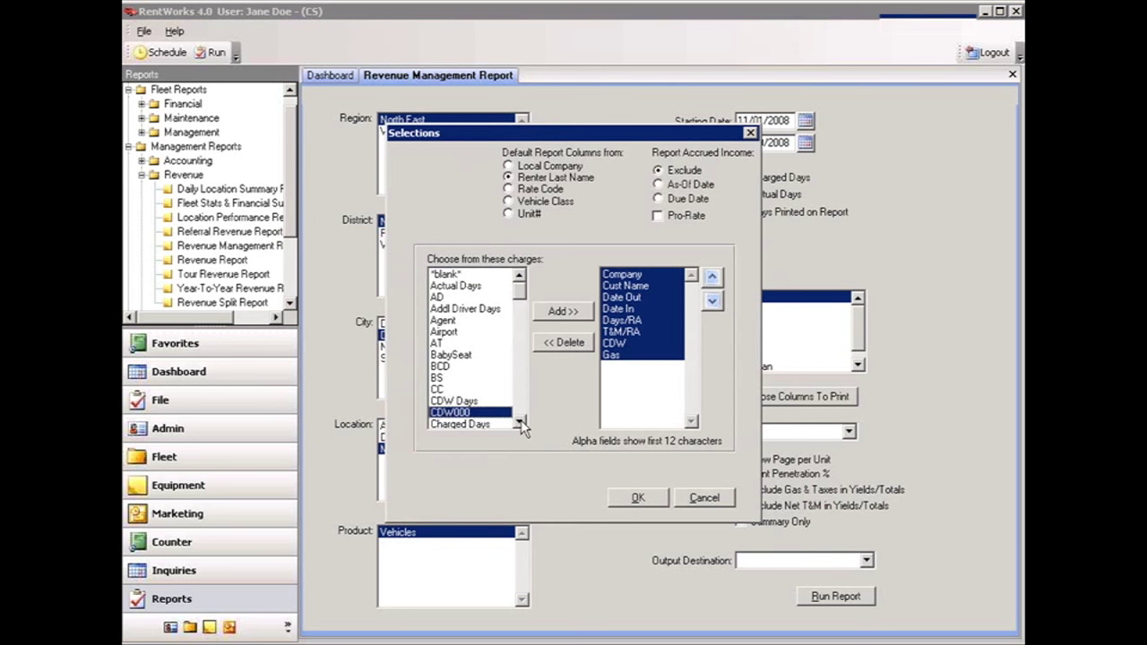
left_click_drag(518, 422, 519, 421)
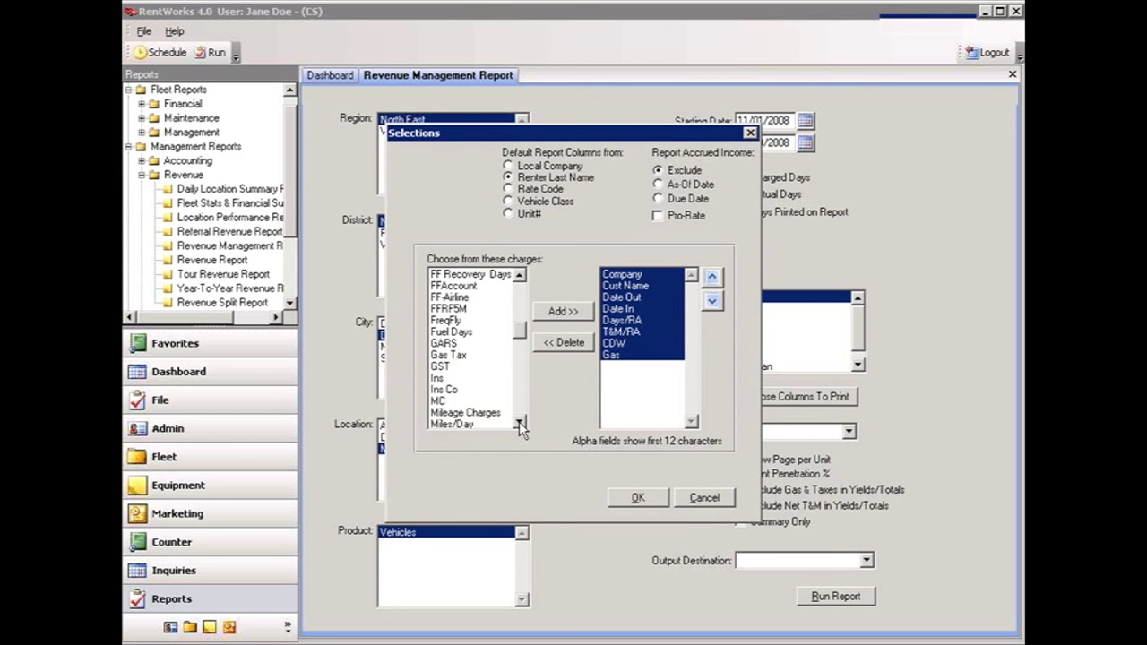
left_click(445, 357)
left_click(564, 313)
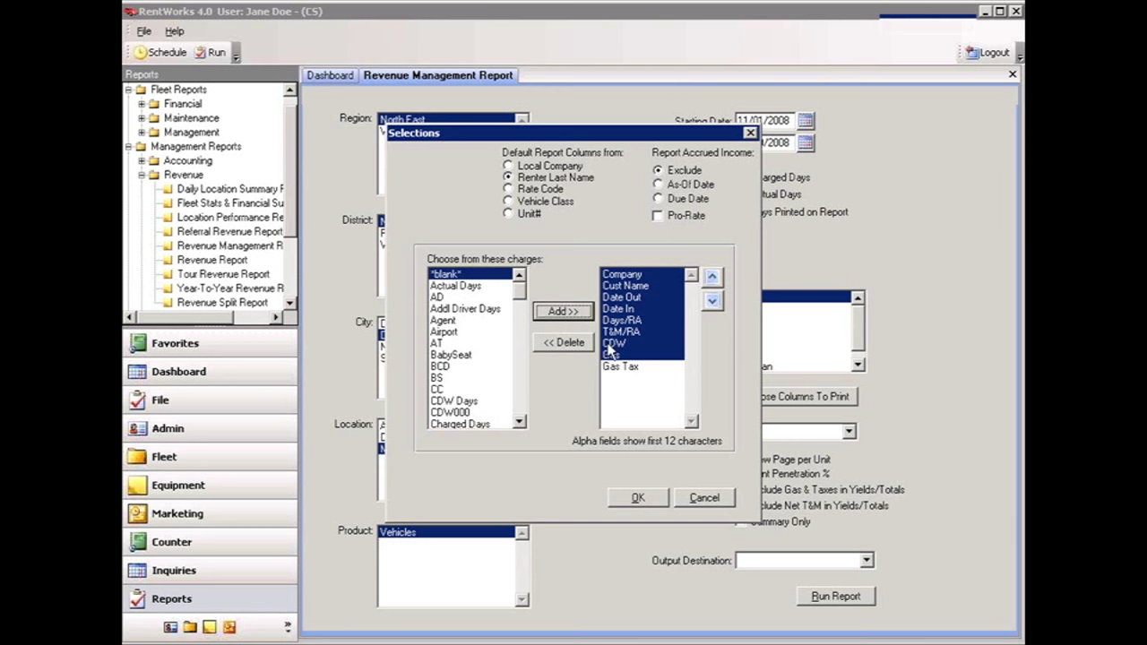
left_click(624, 368)
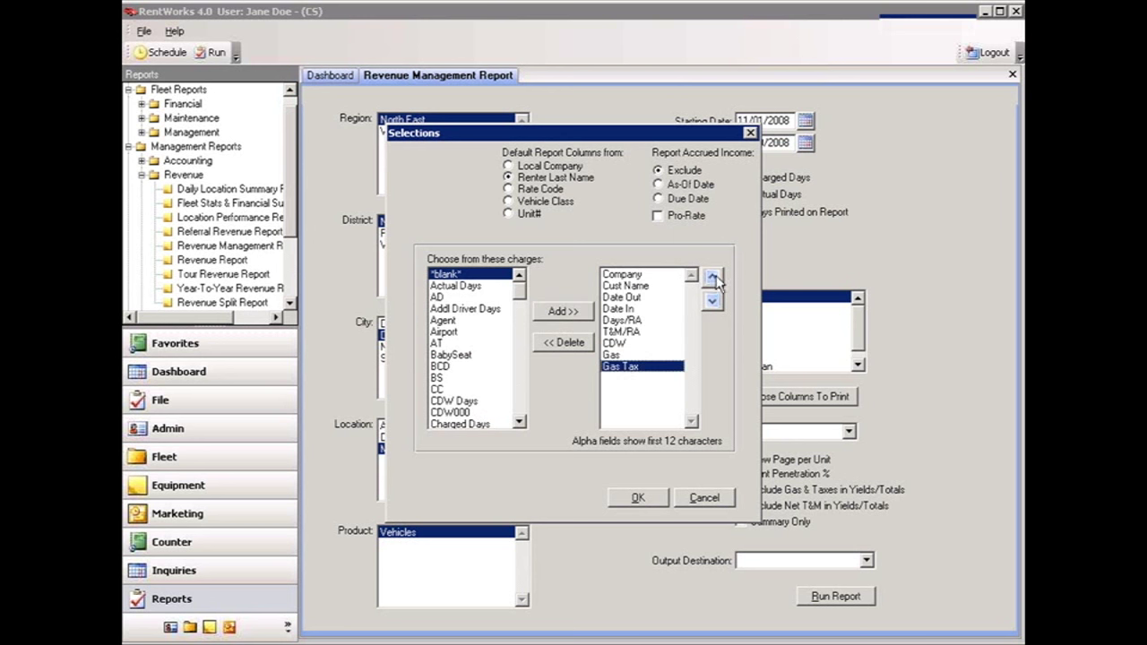
left_click(712, 278)
left_click(712, 278)
left_click(712, 279)
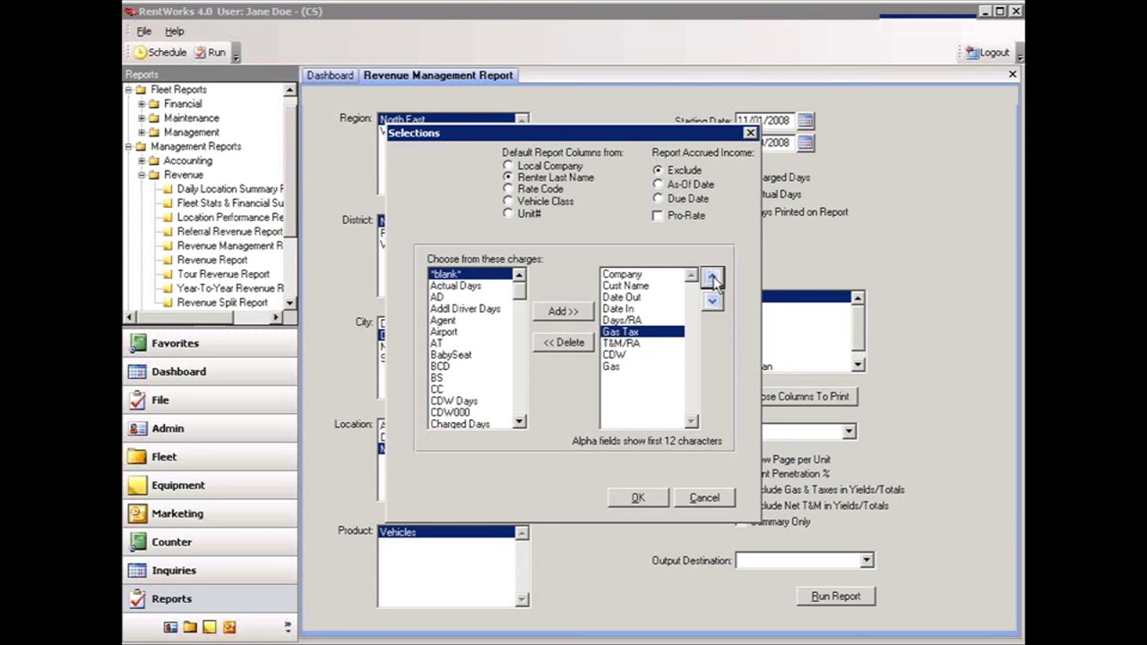
left_click(567, 342)
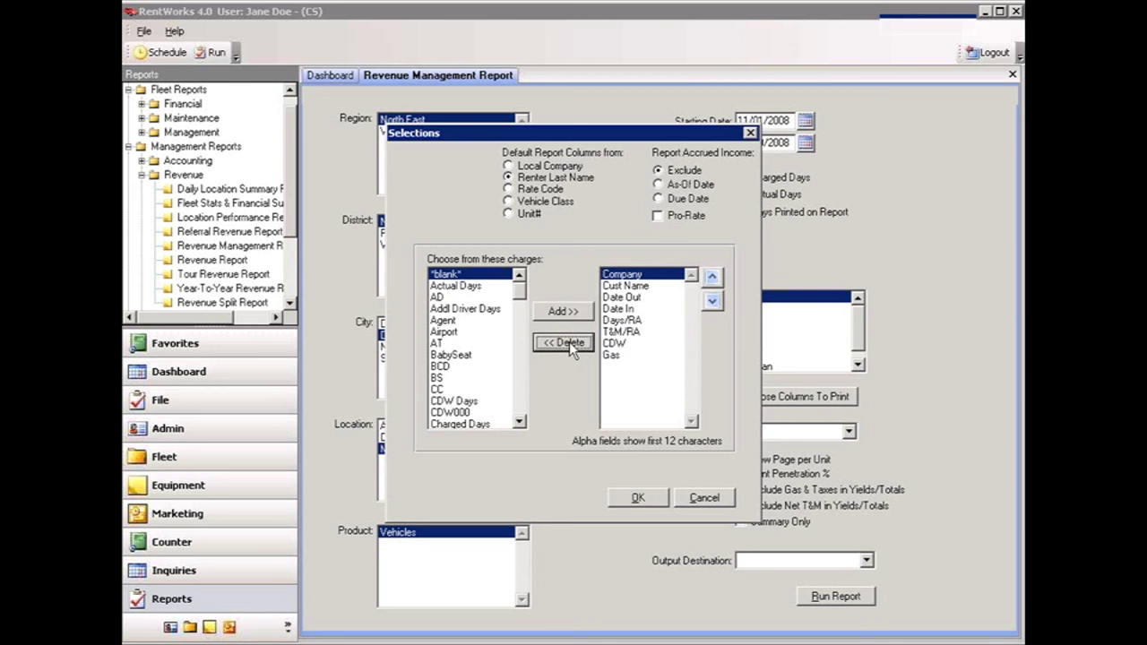
left_click(637, 497)
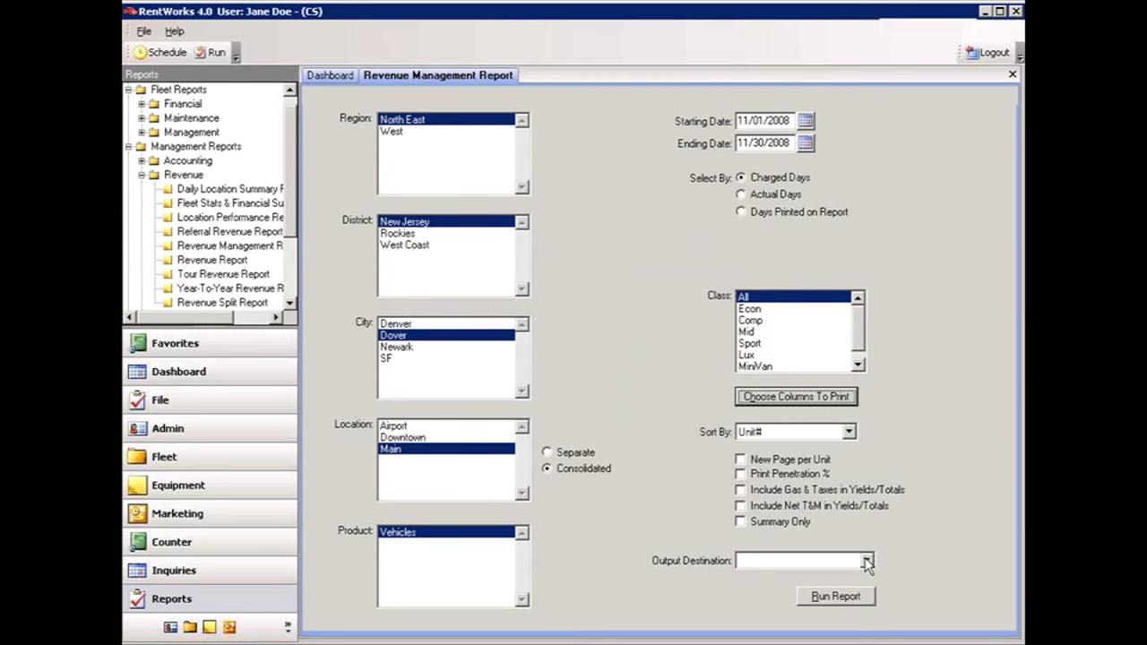
- Run the report with output to Terminal and acknowledge the job 1610 message
left_click(867, 561)
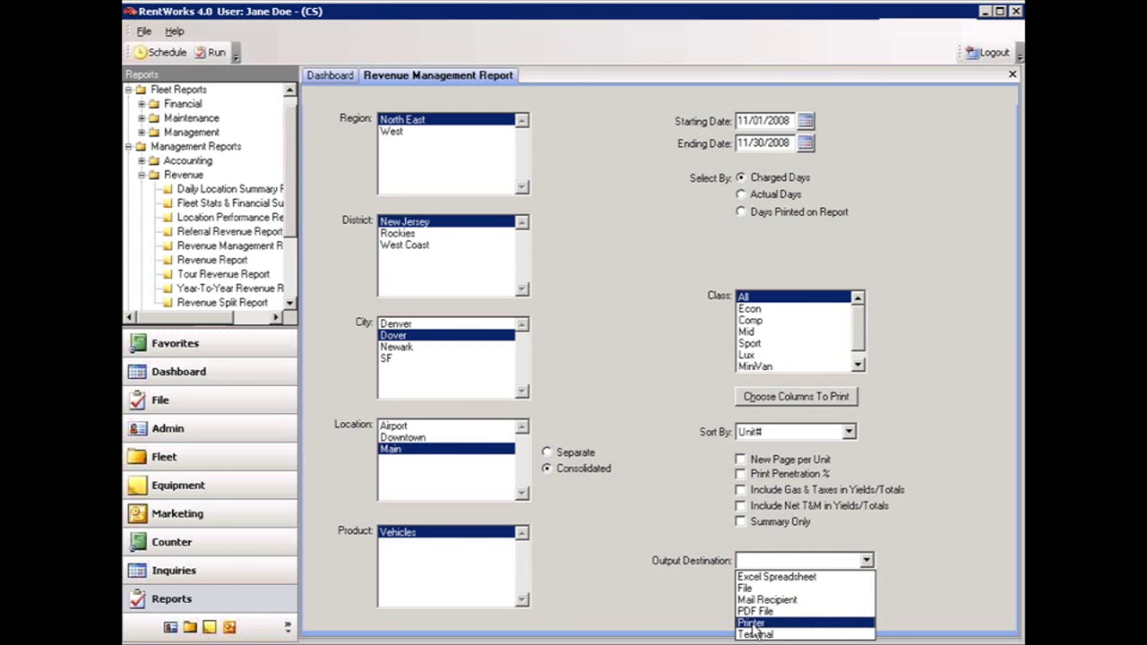
left_click(755, 634)
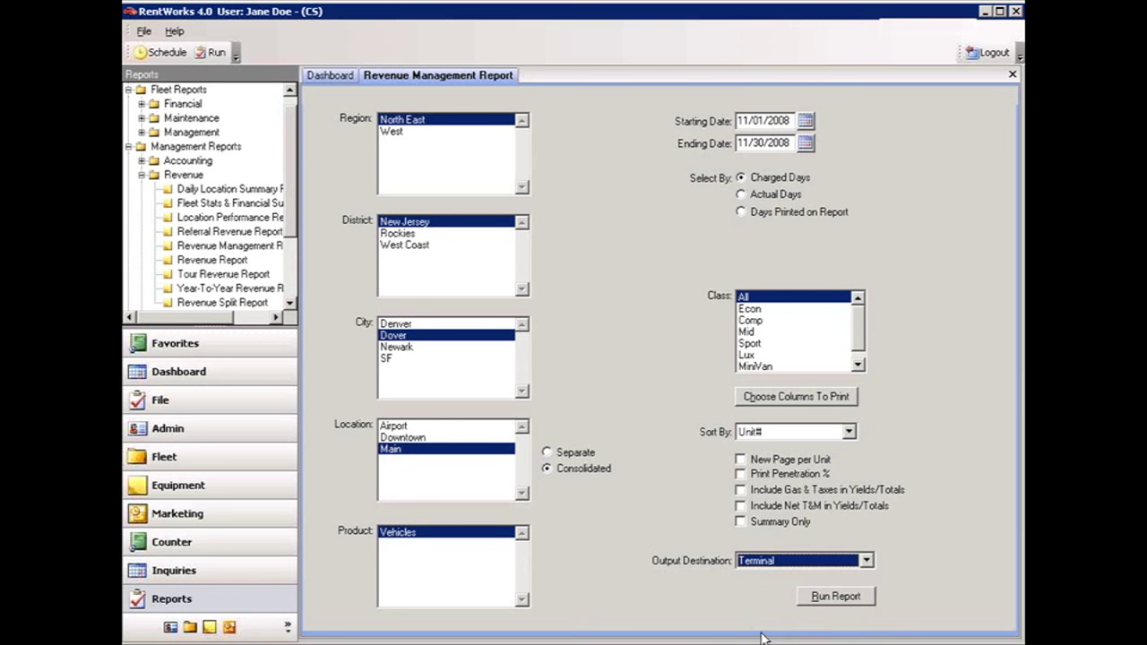
left_click(826, 598)
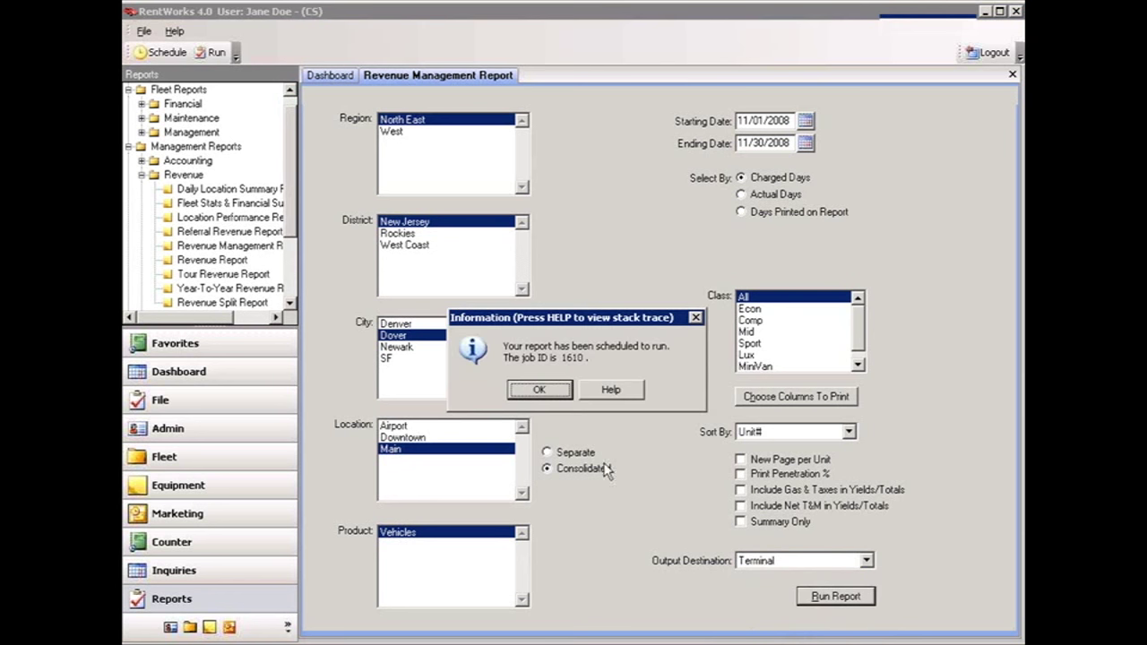
left_click(540, 391)
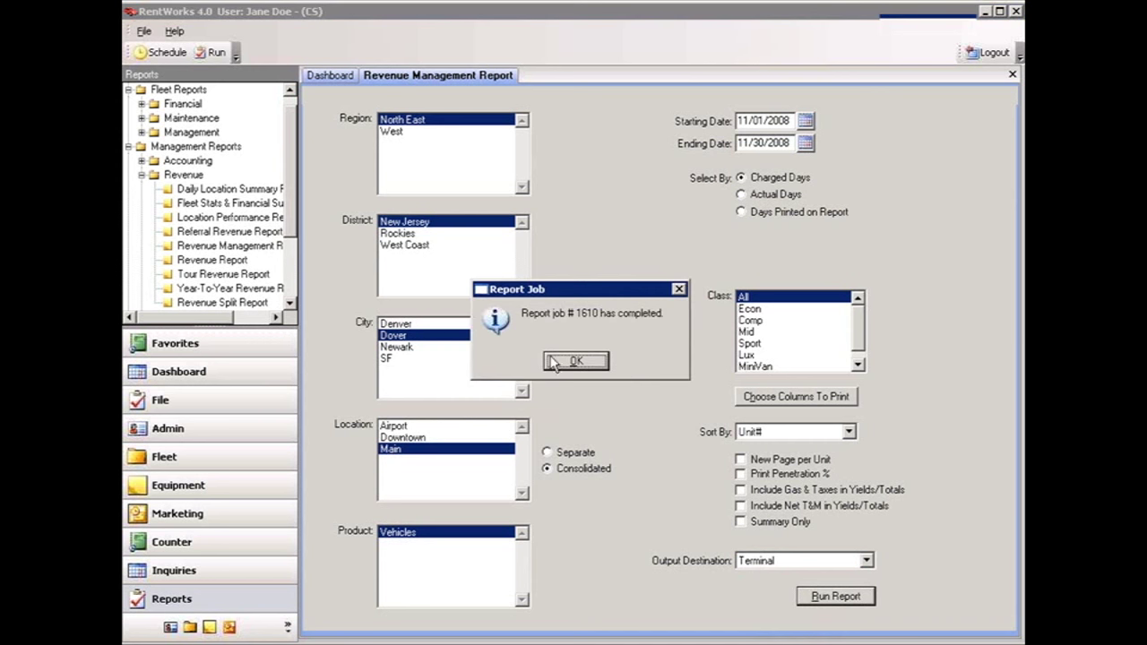
- Review job 1610's closed contracts by unit, then close the viewer and start report scheduling
left_click(576, 362)
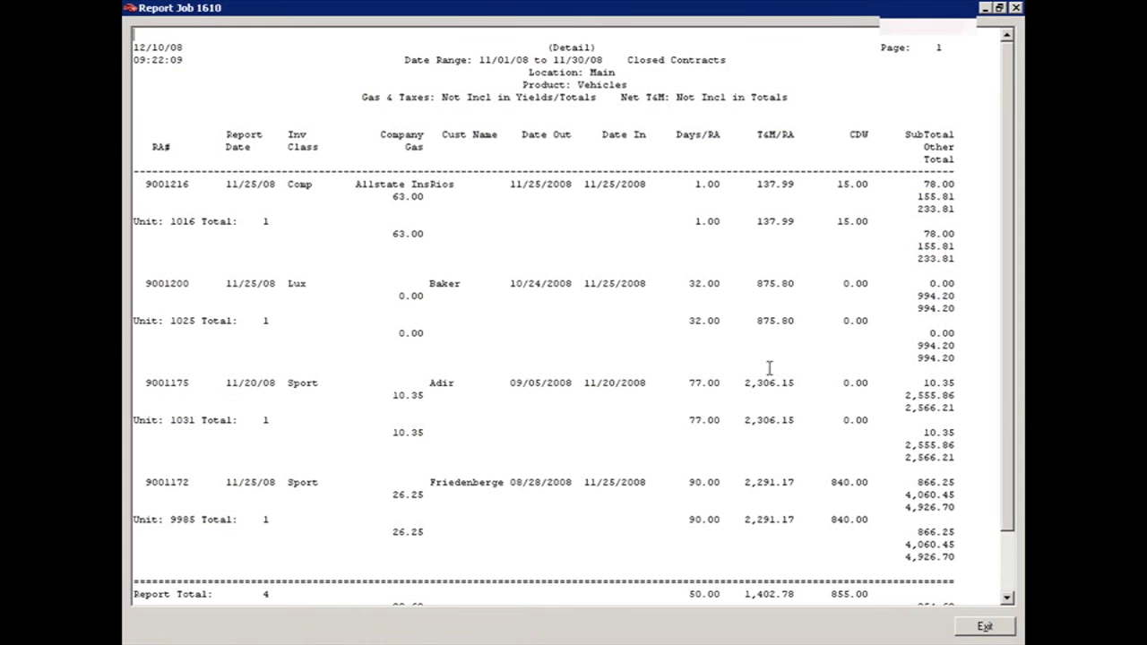
scroll(1011, 532, "down", 2)
left_click(985, 625)
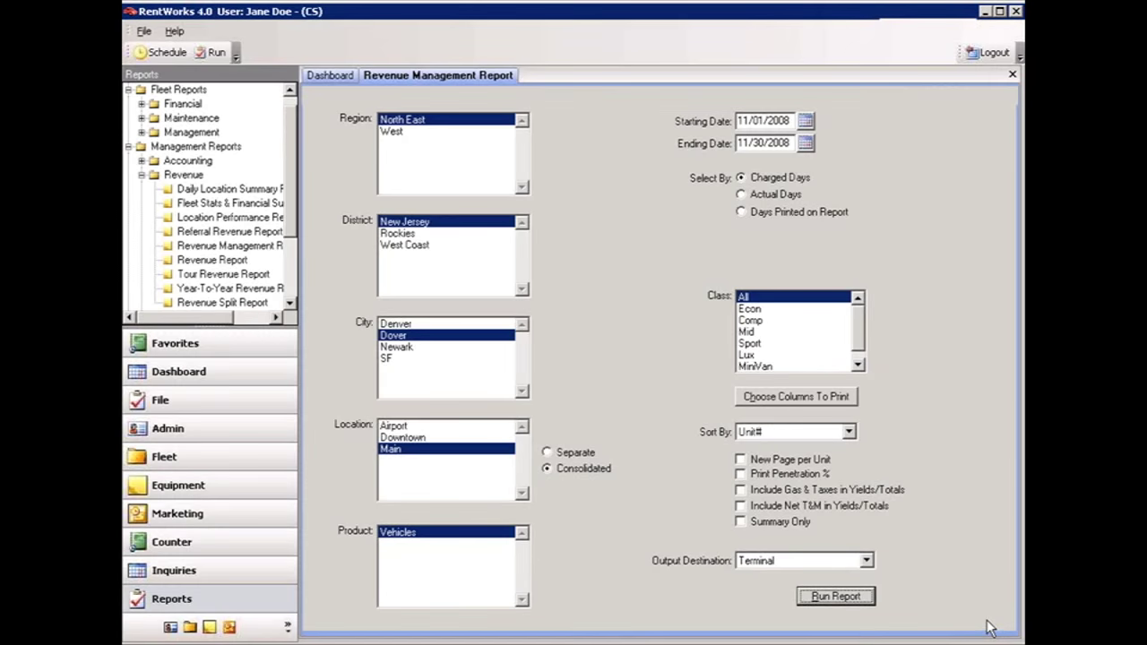
left_click(161, 52)
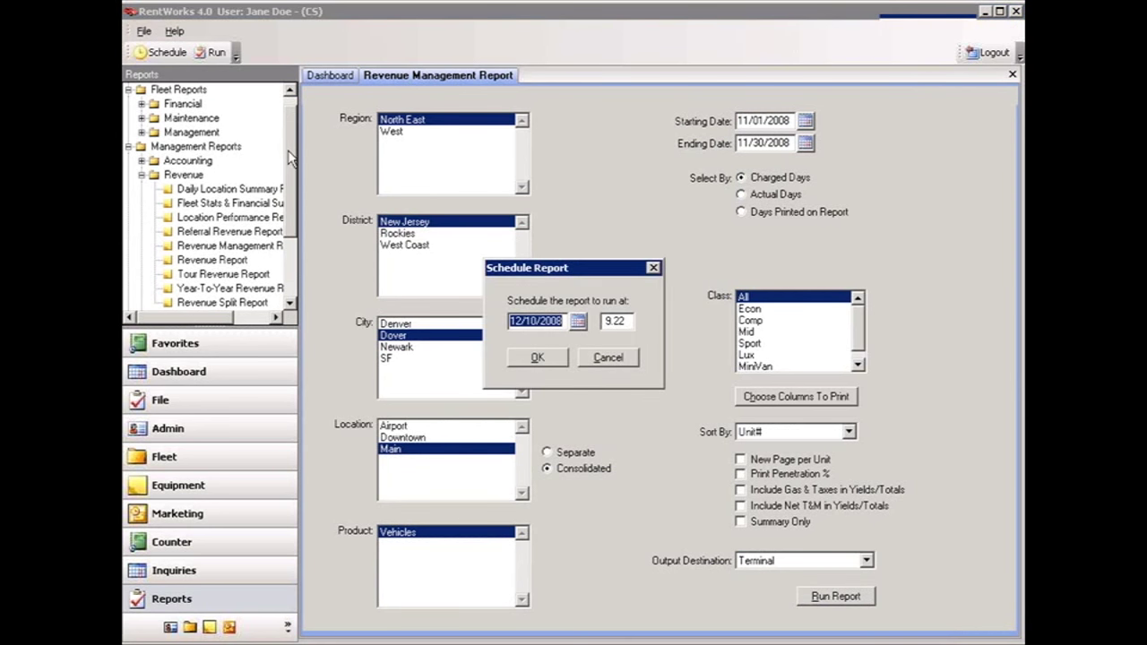